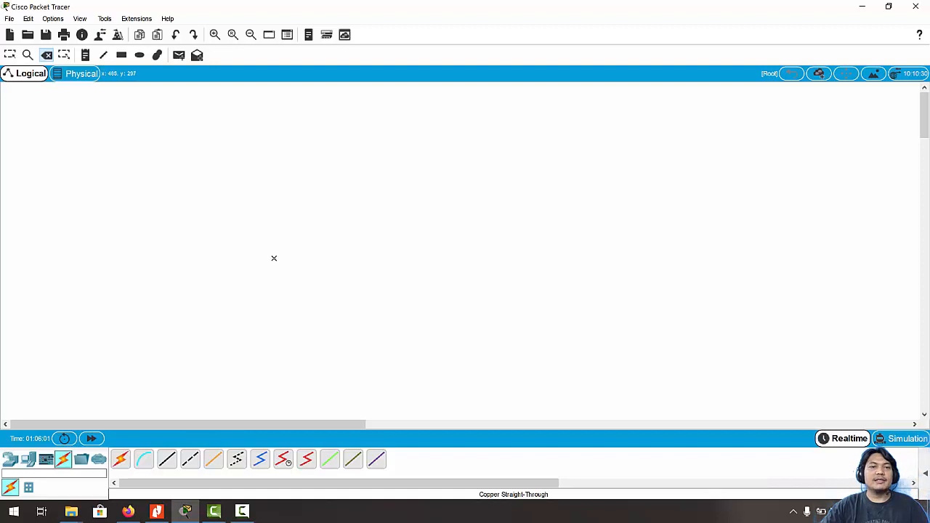
# Place three PCs in an evenly spaced row in the lower-left area of the logical workspace
pyautogui.click(10, 459)
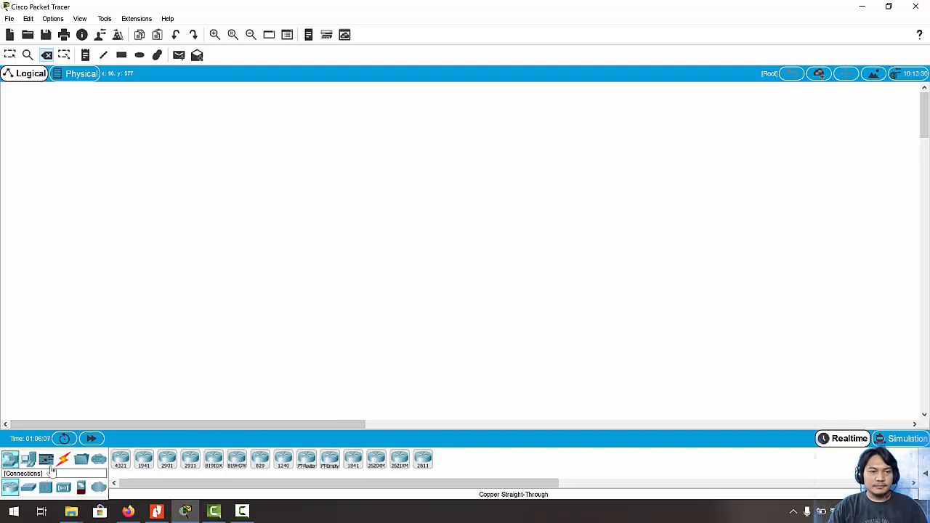
pyautogui.click(28, 459)
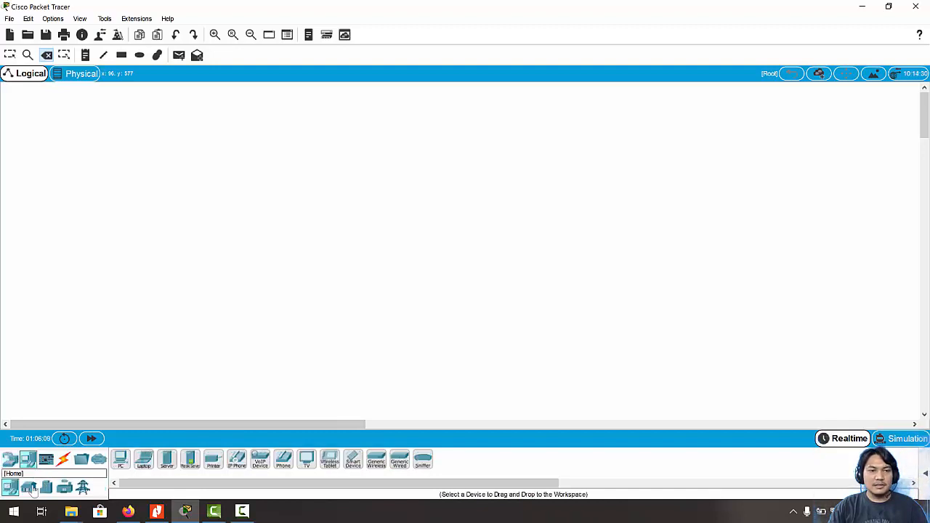
pyautogui.click(122, 461)
pyautogui.click(64, 309)
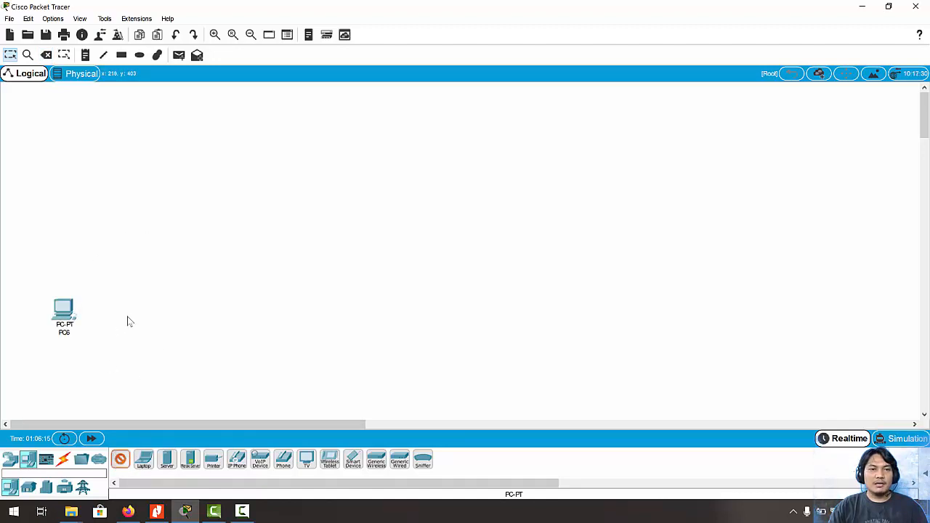
pyautogui.click(129, 320)
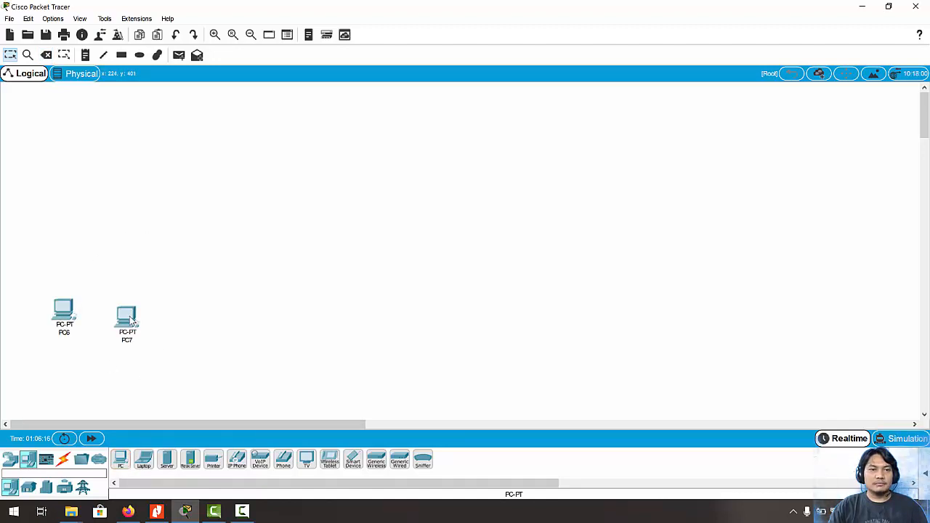
pyautogui.click(121, 459)
pyautogui.click(216, 322)
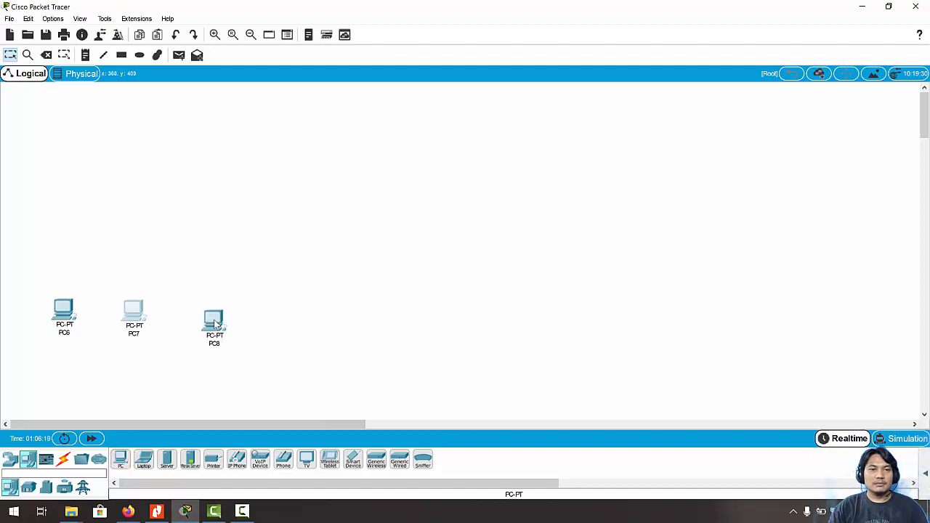
pyautogui.moveTo(207, 321)
pyautogui.mouseDown()
pyautogui.moveTo(196, 296)
pyautogui.moveTo(190, 317)
pyautogui.mouseUp()
# Add two more PCs to the end of the row, then nudge PC8 slightly upward
pyautogui.click(121, 459)
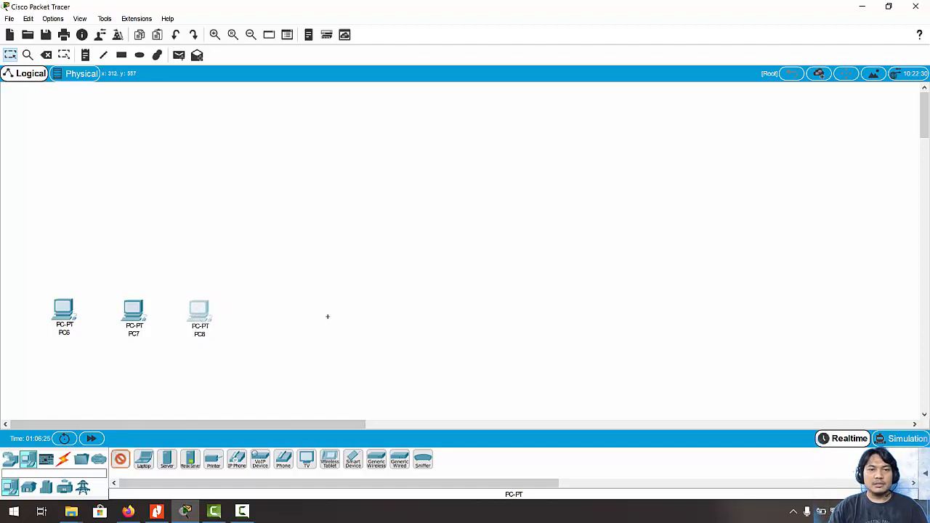
pyautogui.click(264, 312)
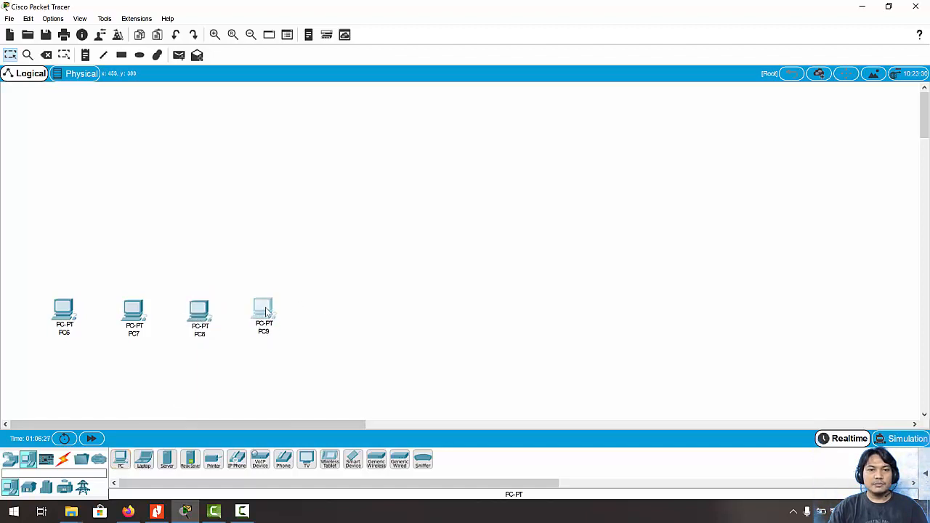
pyautogui.click(120, 459)
pyautogui.click(335, 319)
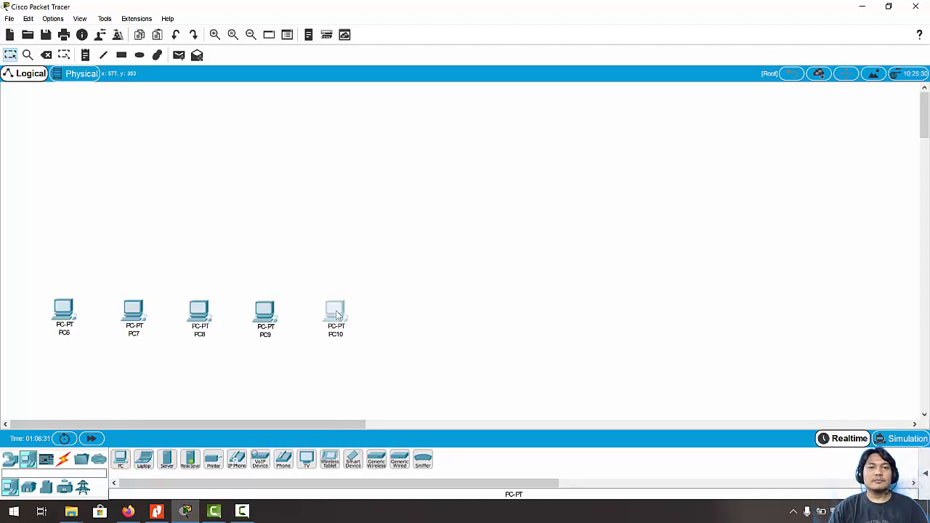
pyautogui.moveTo(207, 319); pyautogui.dragTo(207, 317)
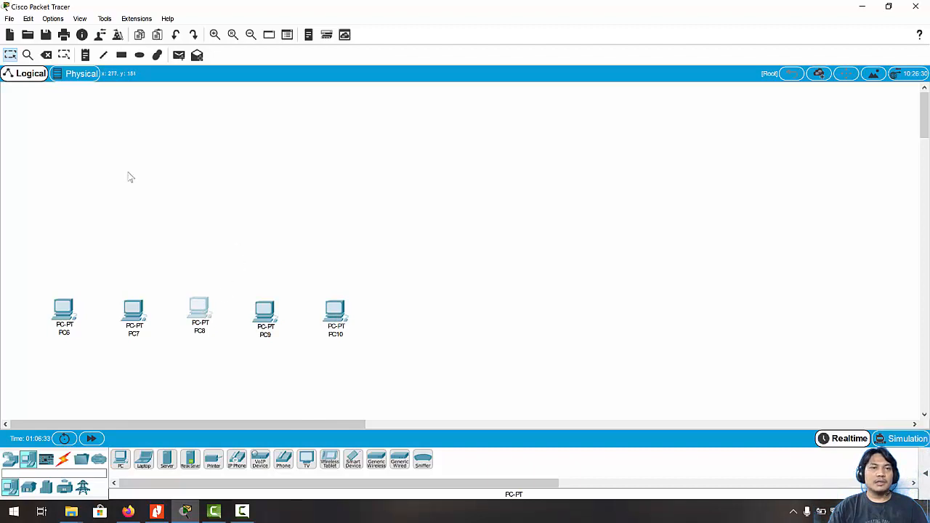
# Place a second group of five PCs in a row on the right side of the workspace, level with the first group
pyautogui.click(120, 459)
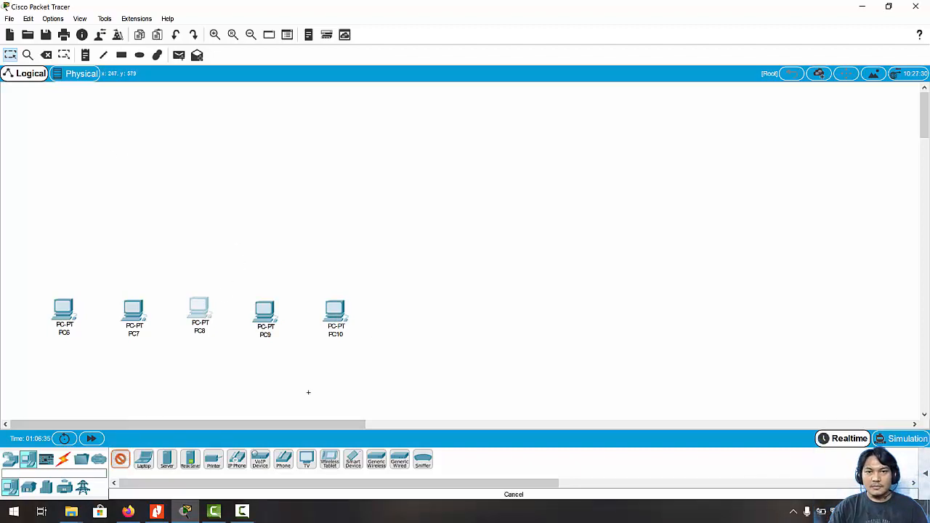
pyautogui.click(601, 312)
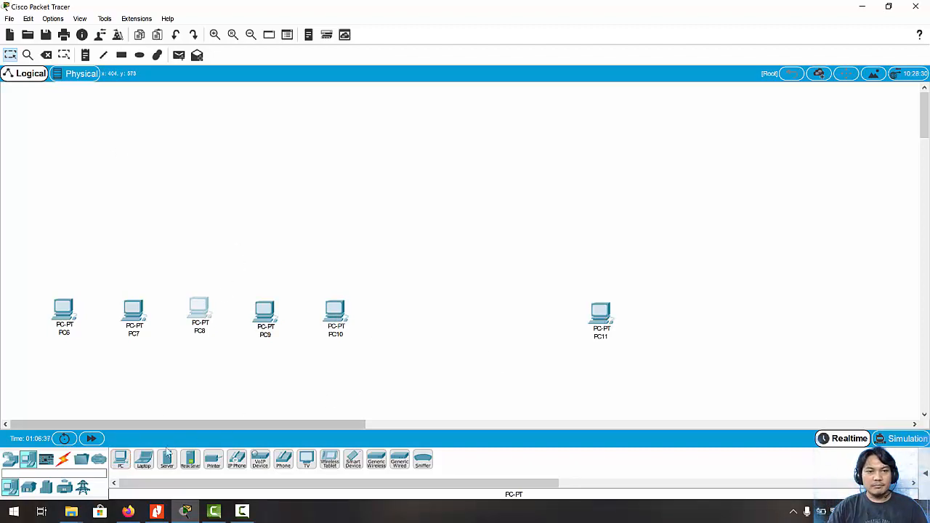
pyautogui.click(121, 459)
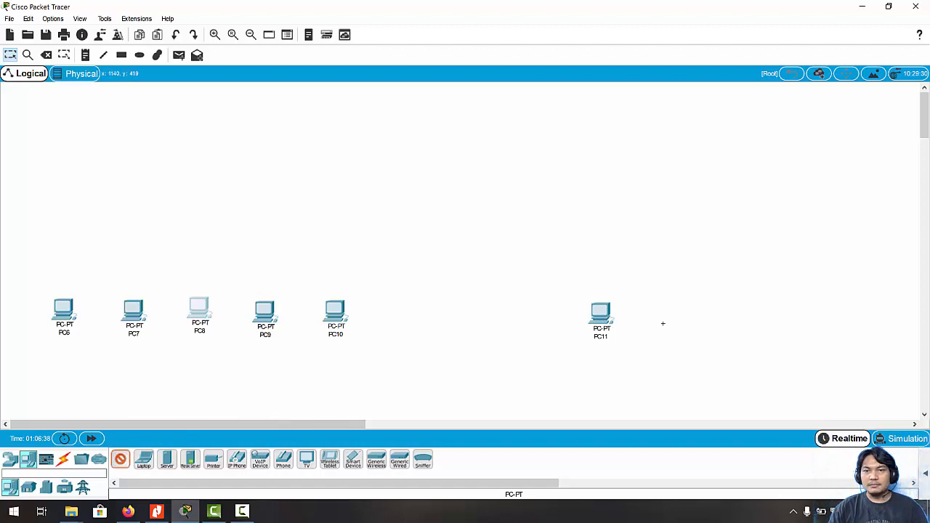
pyautogui.click(663, 323)
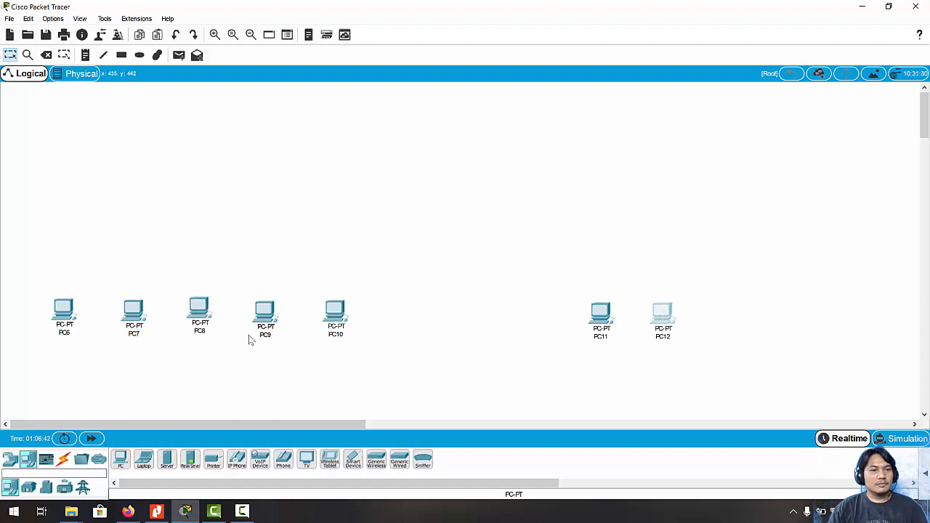
pyautogui.click(120, 459)
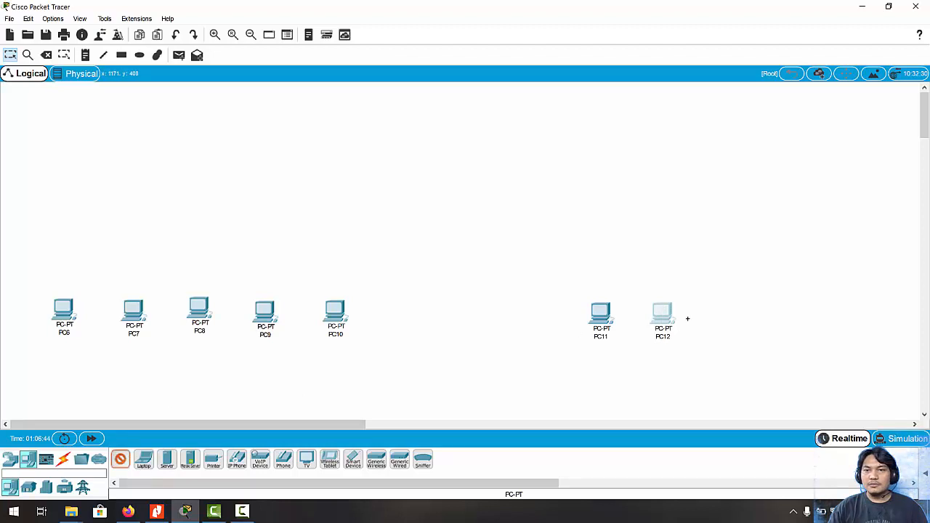
pyautogui.click(714, 315)
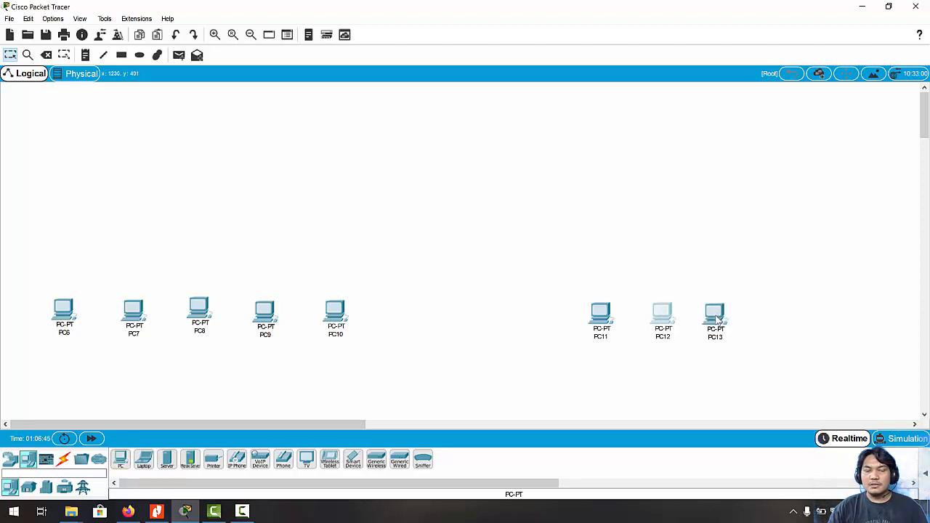
pyautogui.click(121, 459)
pyautogui.click(774, 315)
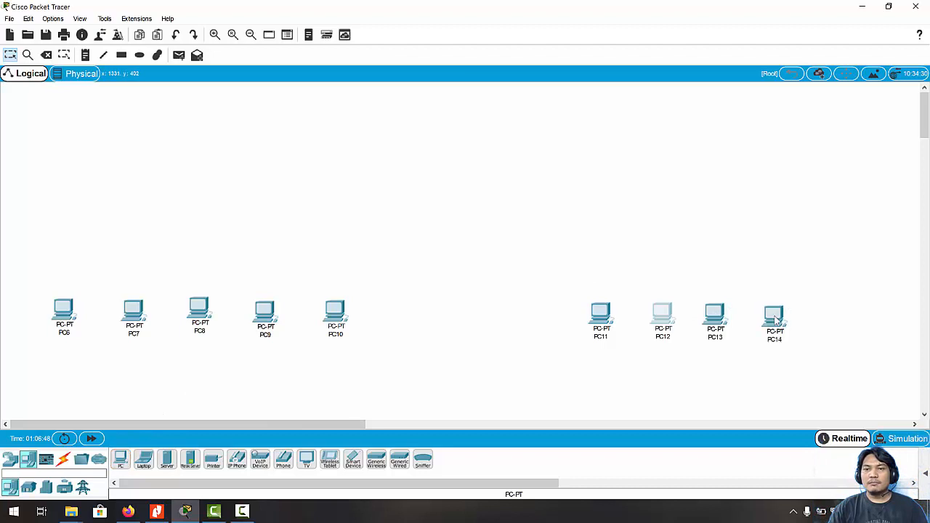
pyautogui.click(121, 459)
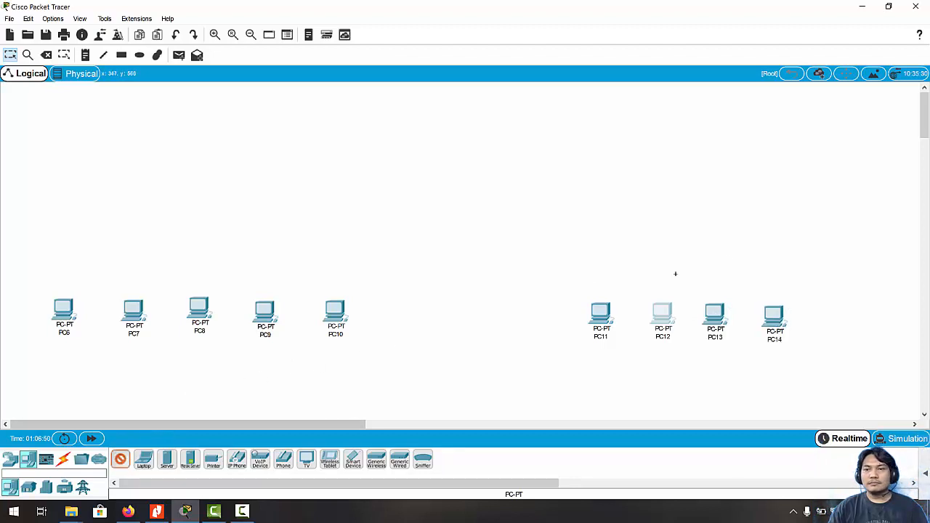
pyautogui.click(831, 317)
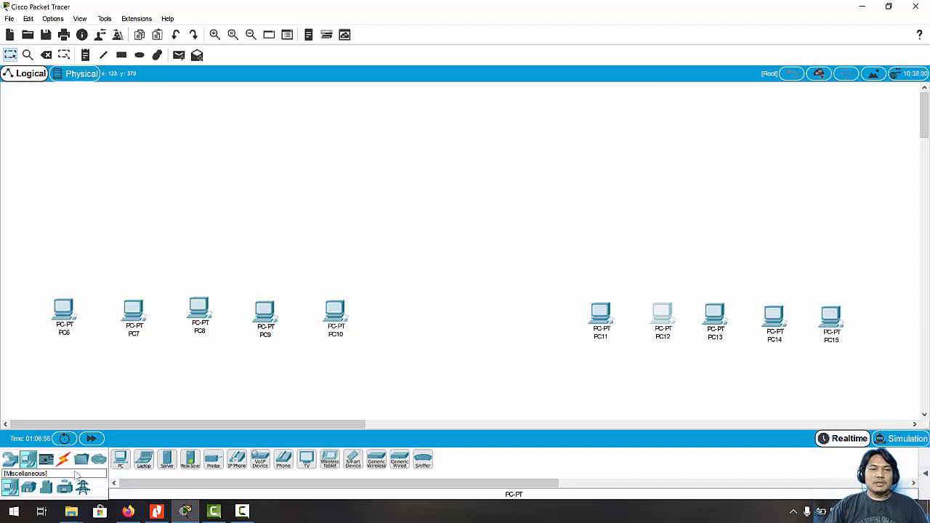
# Place two 2950-24 switches, one centred above each group of PCs
pyautogui.click(9, 461)
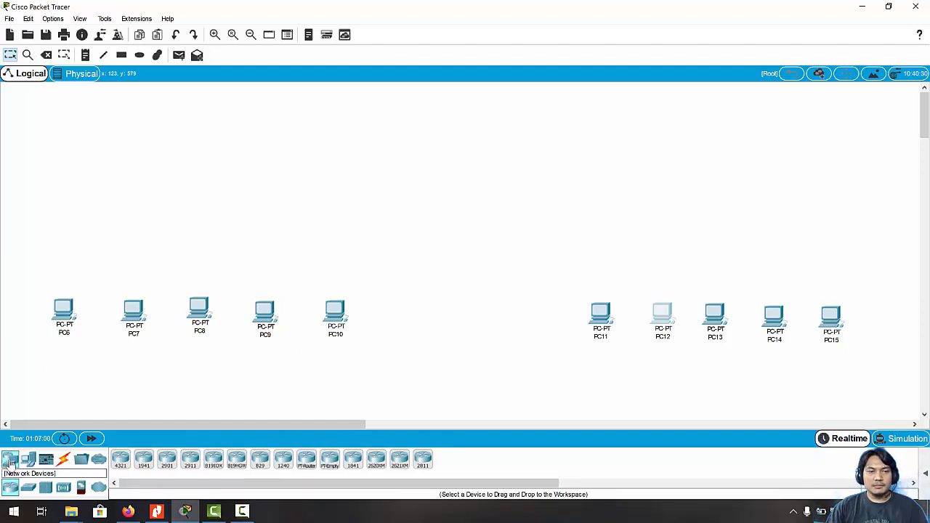
pyautogui.click(28, 487)
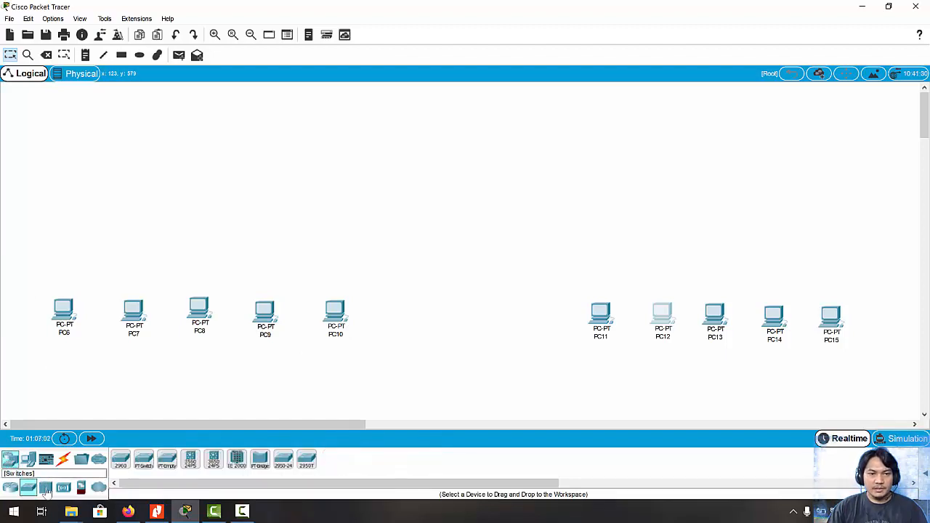
pyautogui.click(283, 462)
pyautogui.click(188, 198)
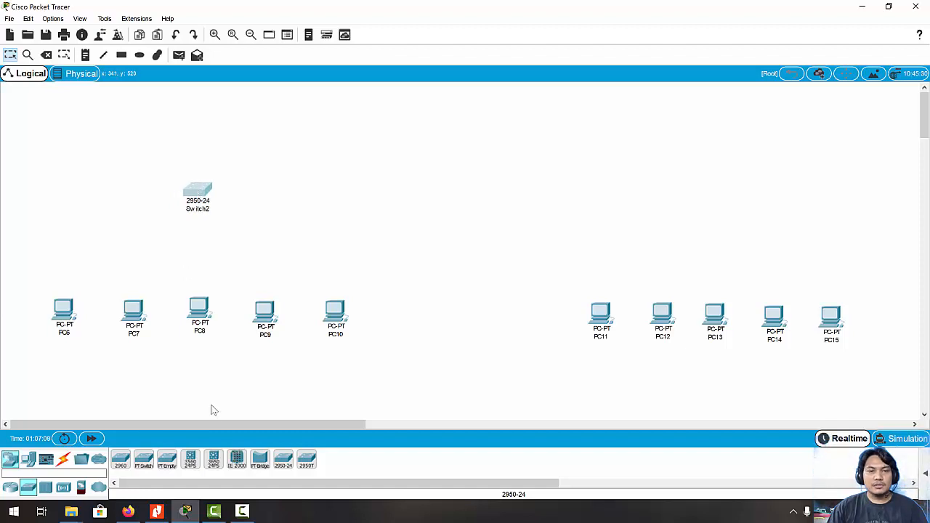
pyautogui.click(283, 458)
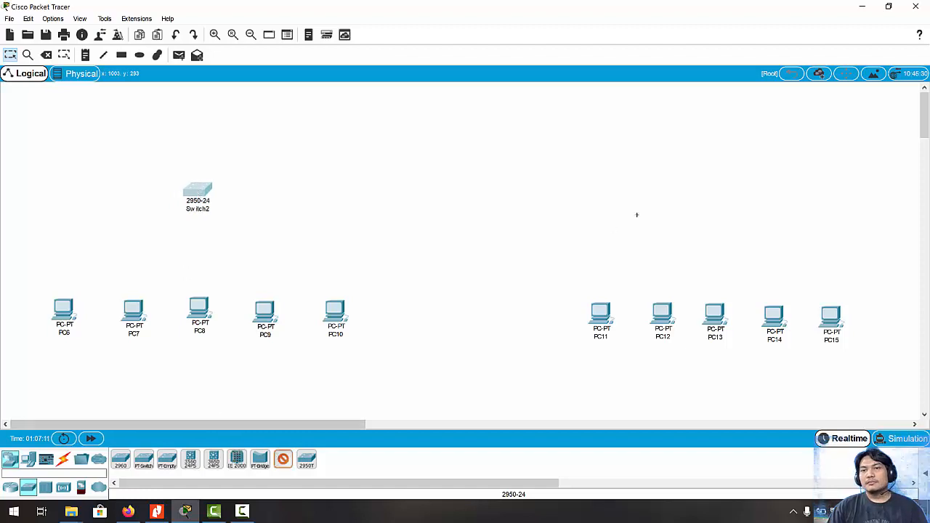
pyautogui.click(715, 200)
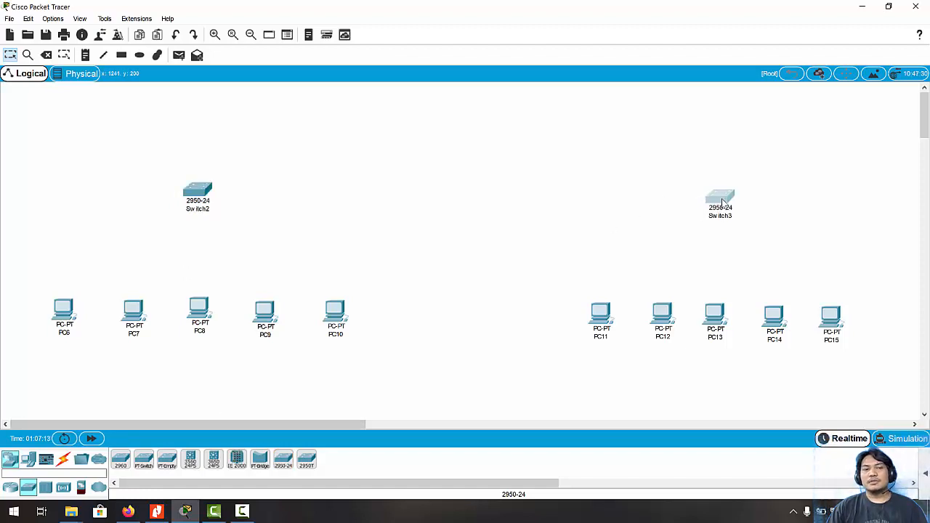
# Connect PC6's FastEthernet0 port to FastEthernet0/2 on Switch2 with a copper straight-through cable
pyautogui.click(63, 459)
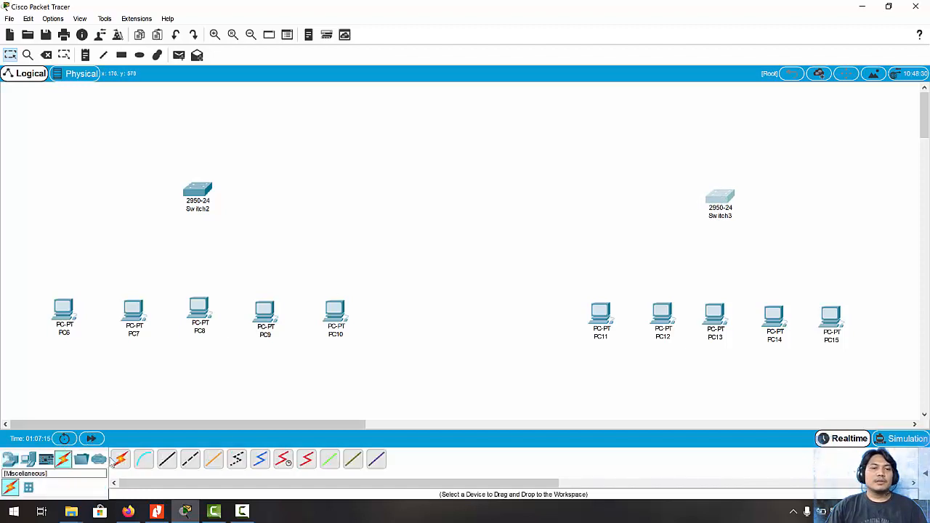
pyautogui.click(166, 458)
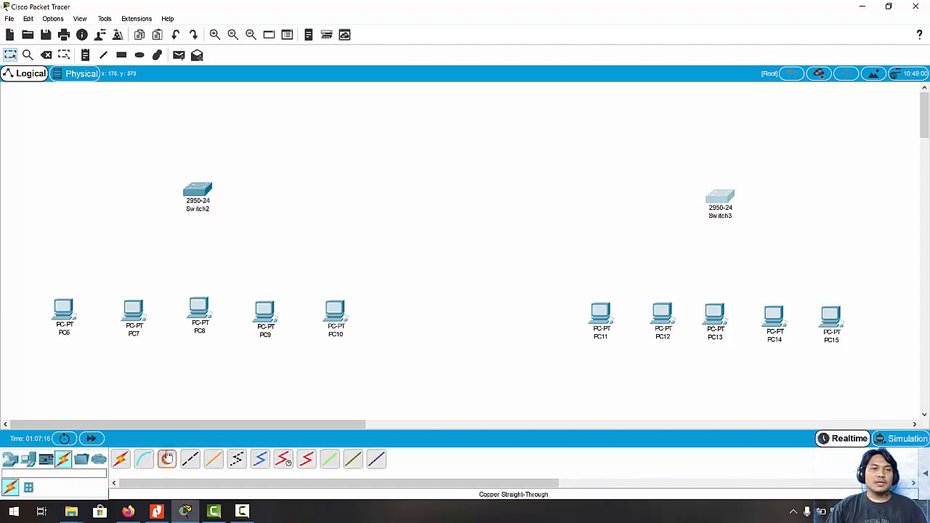
pyautogui.click(67, 318)
pyautogui.click(100, 357)
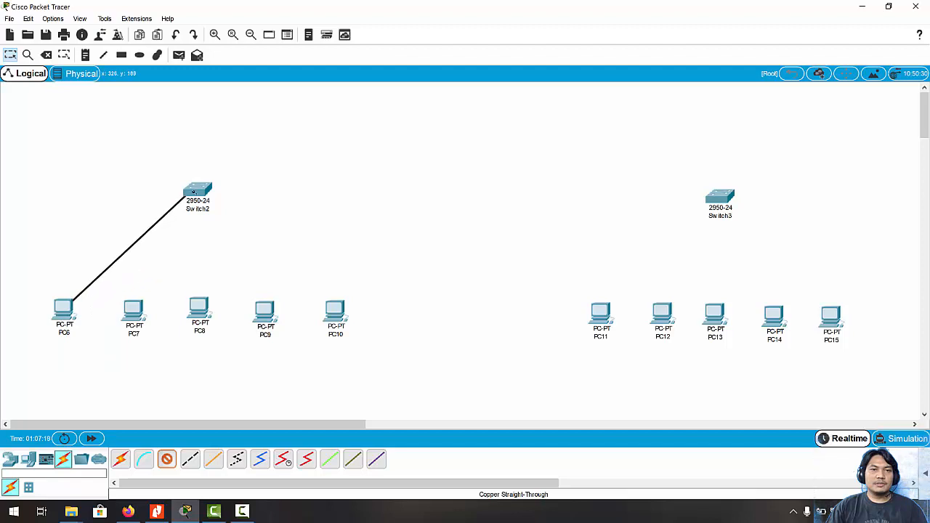
pyautogui.click(195, 191)
pyautogui.click(218, 221)
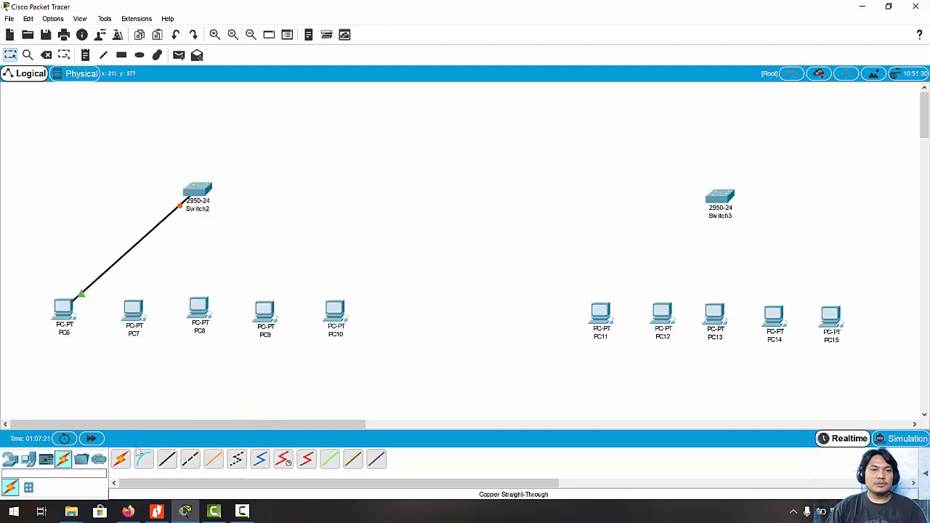
# Connect PC7's FastEthernet0 port to FastEthernet0/3 on Switch2 with a copper straight-through cable
pyautogui.click(167, 460)
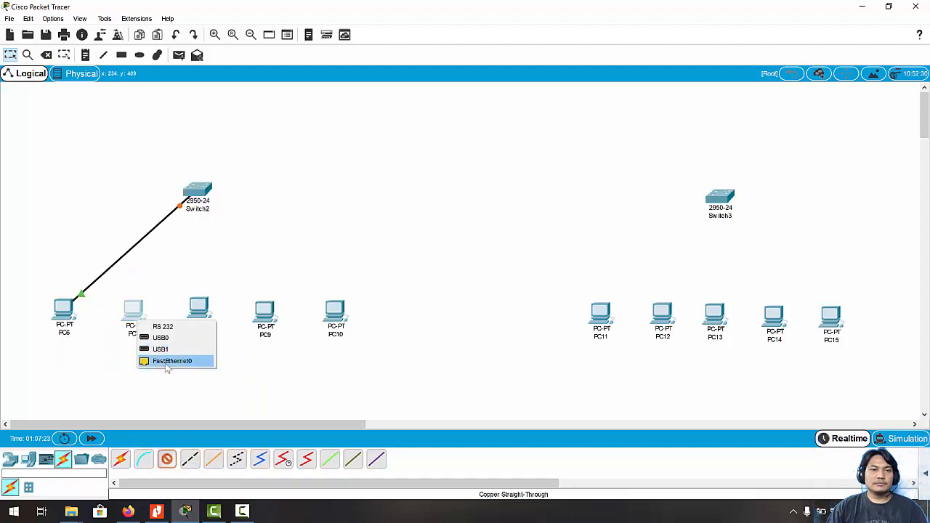
pyautogui.click(167, 361)
pyautogui.click(202, 191)
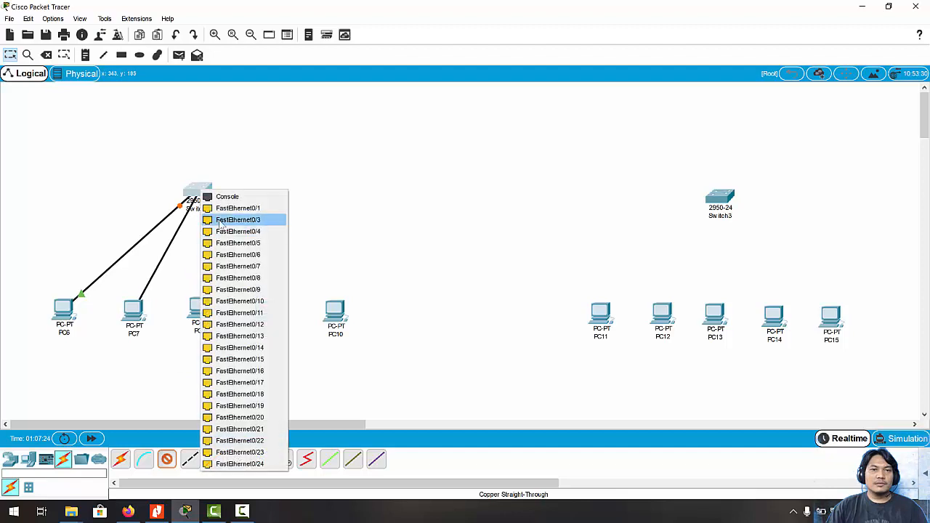
pyautogui.click(225, 220)
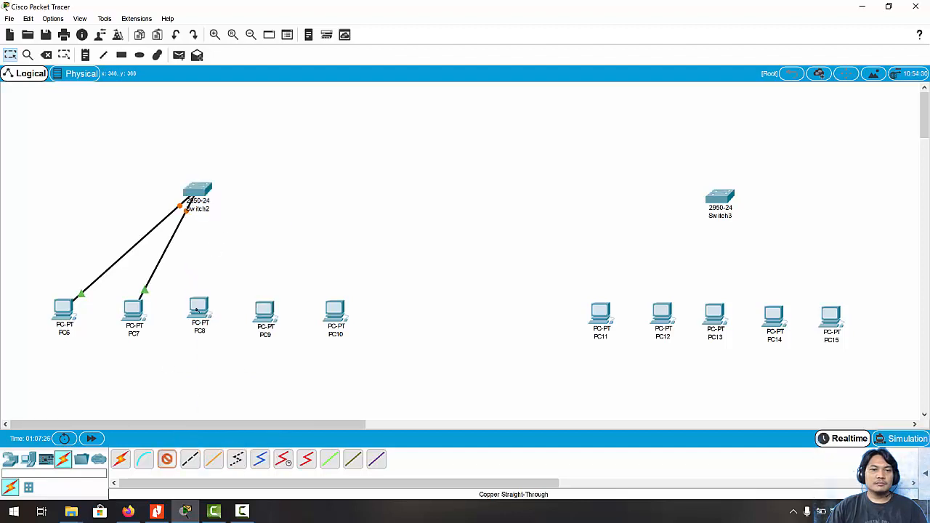
# Connect PC8's FastEthernet0 port to FastEthernet0/4 on Switch2 with a copper straight-through cable
pyautogui.click(197, 309)
pyautogui.click(226, 353)
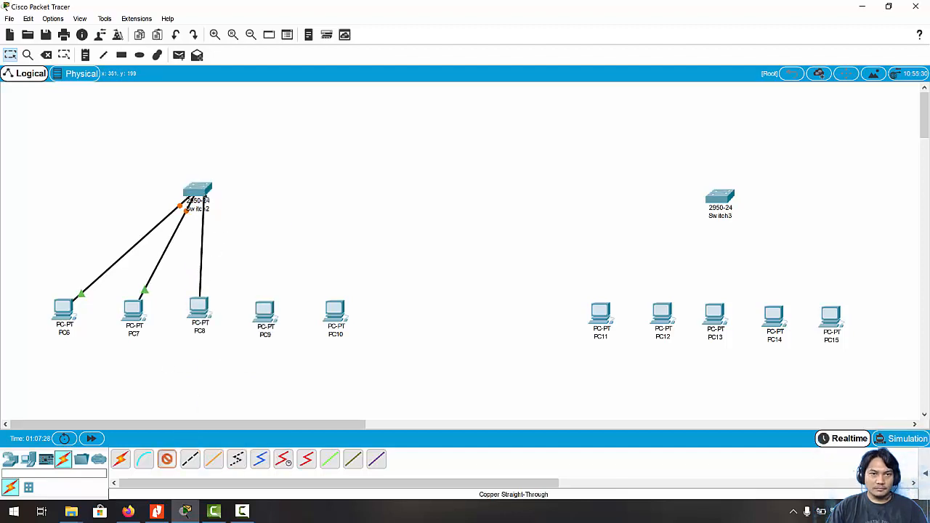
pyautogui.click(204, 195)
pyautogui.click(245, 226)
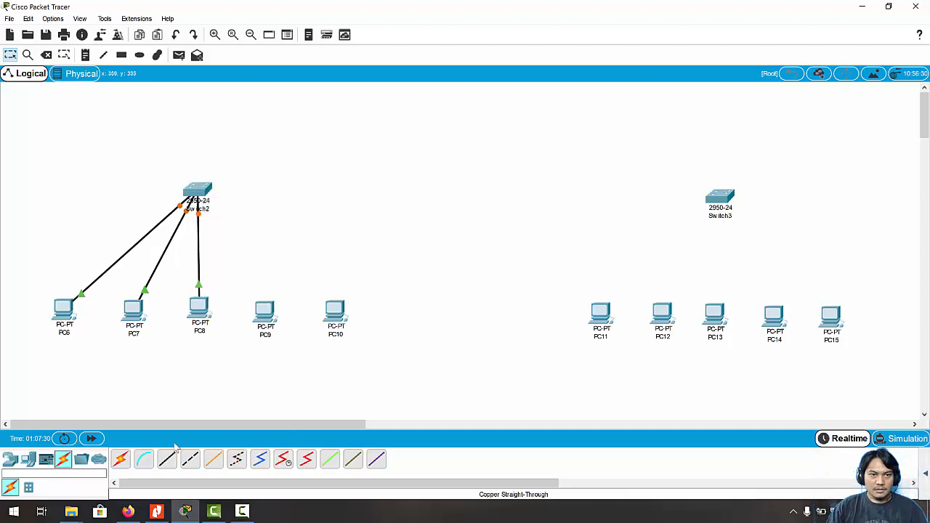
# Connect PC9's FastEthernet0 port to FastEthernet0/5 on Switch2 with a copper straight-through cable
pyautogui.click(263, 315)
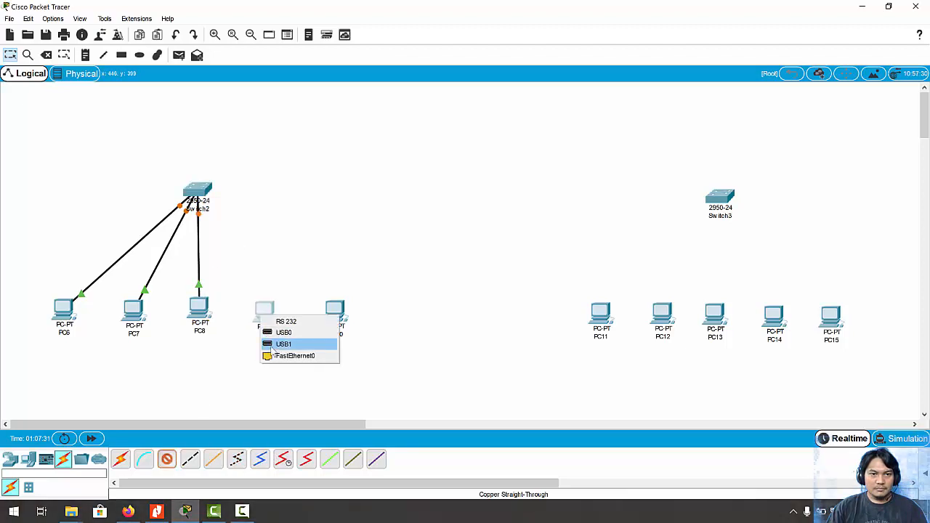
pyautogui.click(284, 355)
pyautogui.click(204, 194)
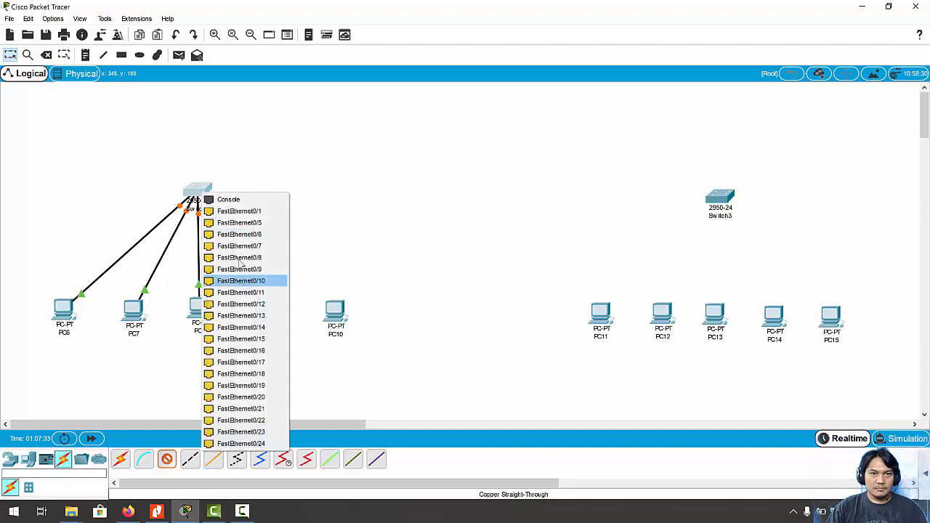
pyautogui.click(240, 223)
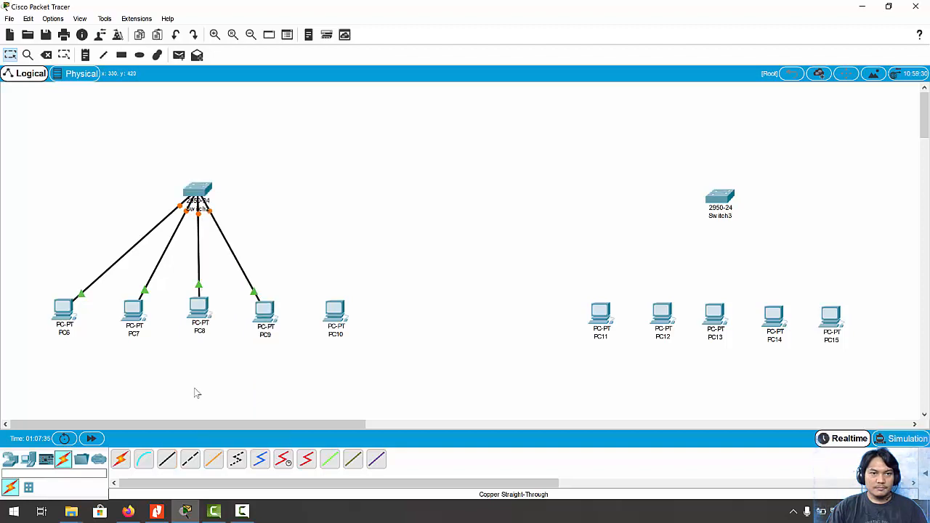
# Connect PC10's FastEthernet0 port to FastEthernet0/6 on Switch2 with a copper straight-through cable
pyautogui.click(166, 459)
pyautogui.click(335, 339)
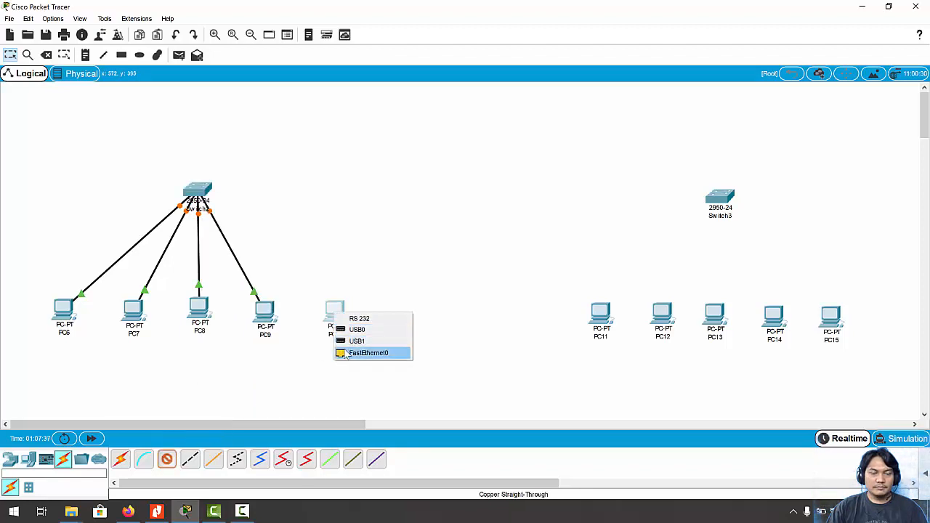
pyautogui.click(352, 353)
pyautogui.click(206, 190)
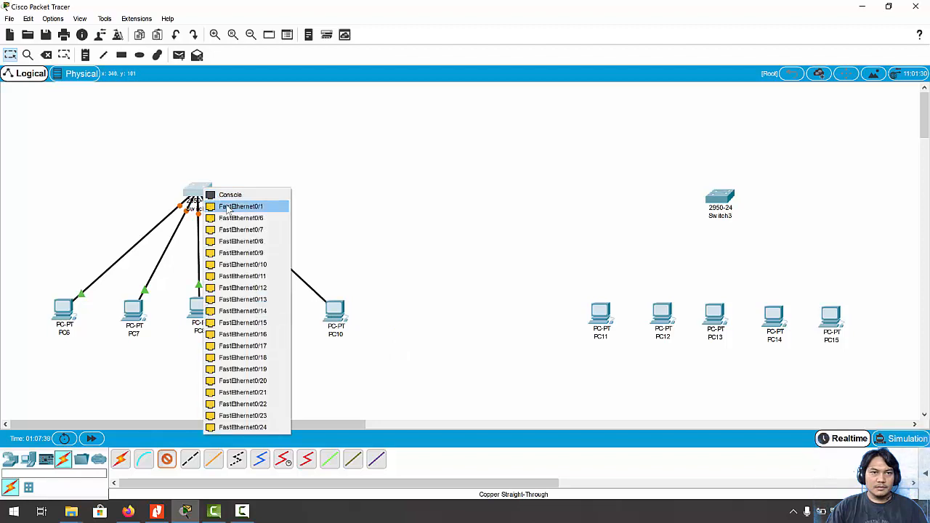
pyautogui.click(218, 218)
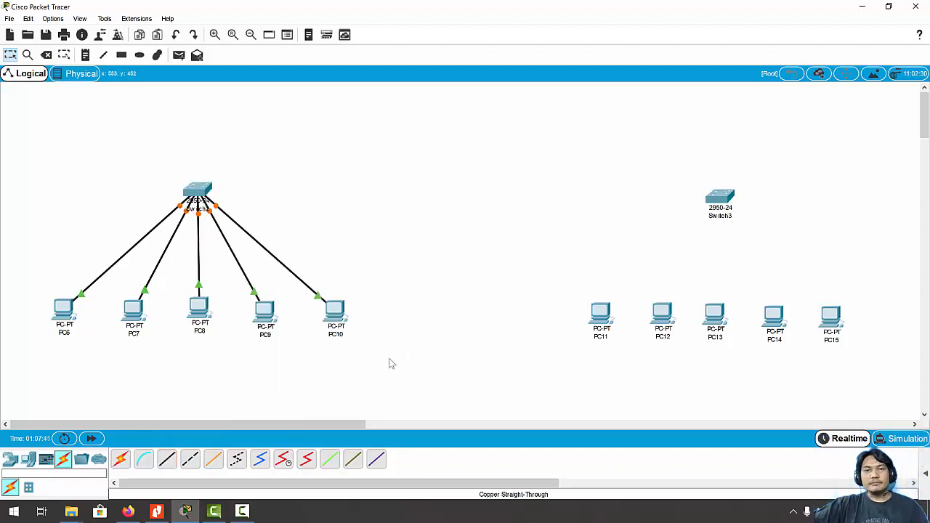
# Connect PC11's FastEthernet0 port to FastEthernet0/2 on Switch3 with a copper straight-through cable
pyautogui.click(167, 459)
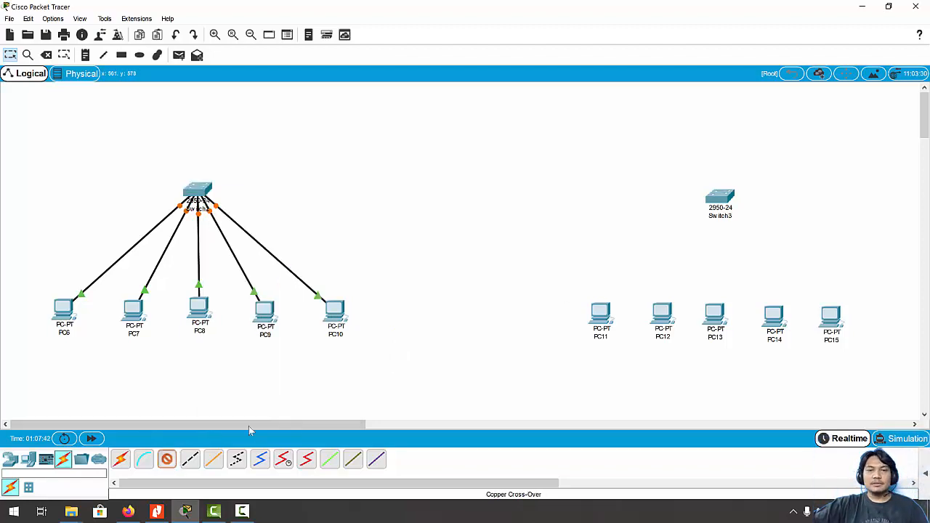
pyautogui.click(590, 318)
pyautogui.click(633, 359)
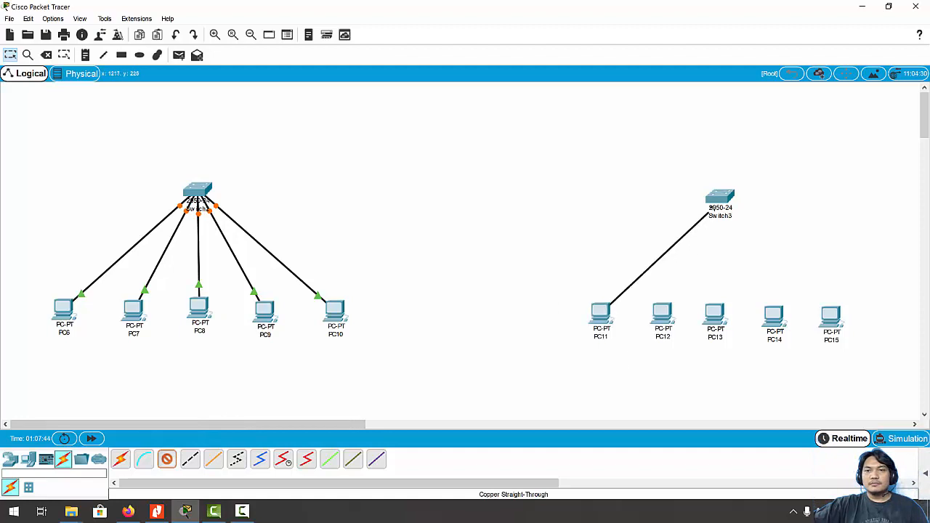
pyautogui.click(712, 209)
pyautogui.click(736, 229)
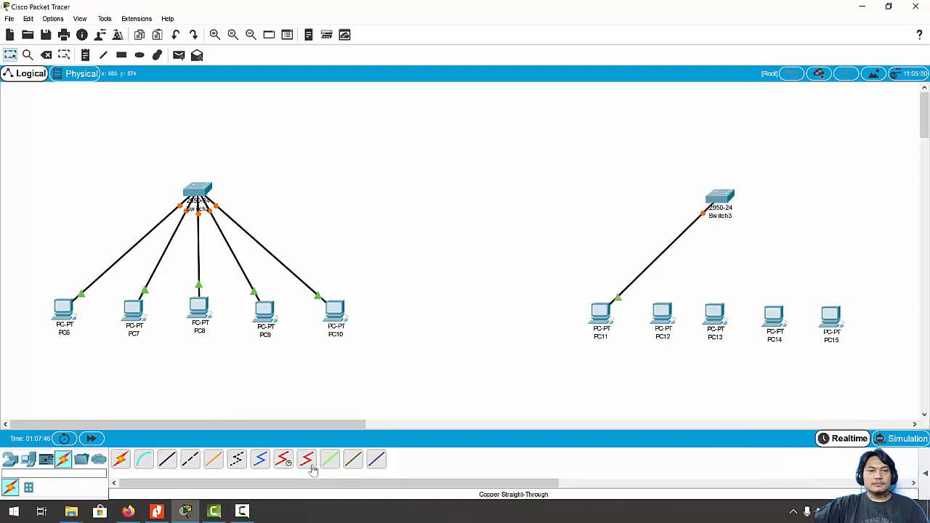
# Connect PC12's FastEthernet0 port to FastEthernet0/3 on Switch3 with a copper straight-through cable
pyautogui.click(164, 462)
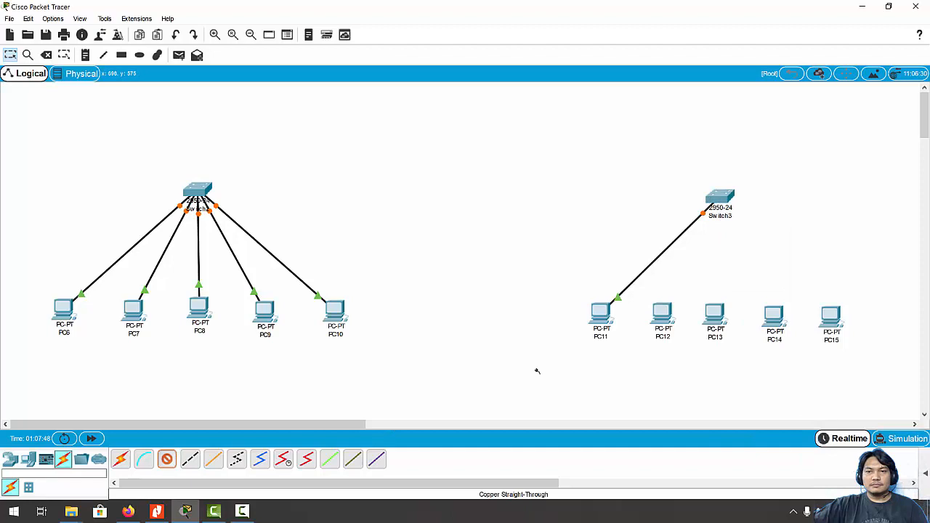
pyautogui.click(660, 324)
pyautogui.click(695, 356)
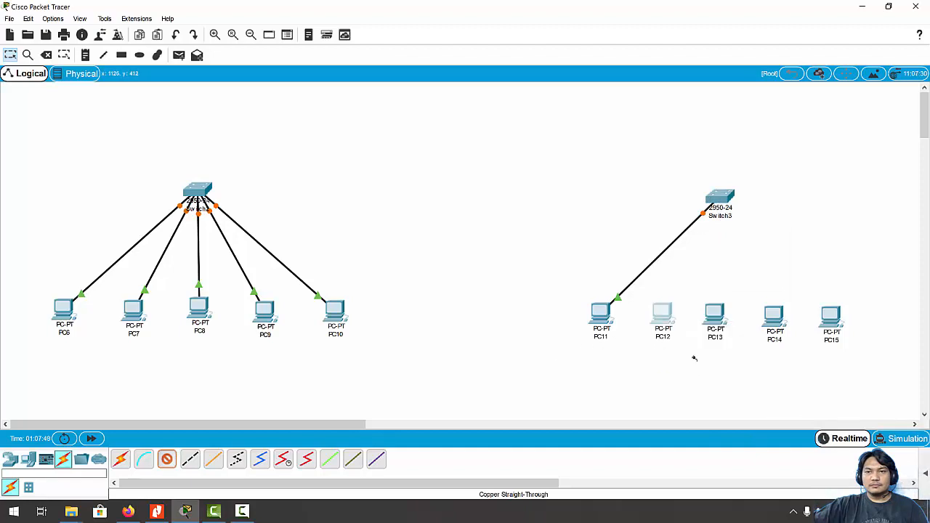
pyautogui.click(732, 208)
pyautogui.click(741, 228)
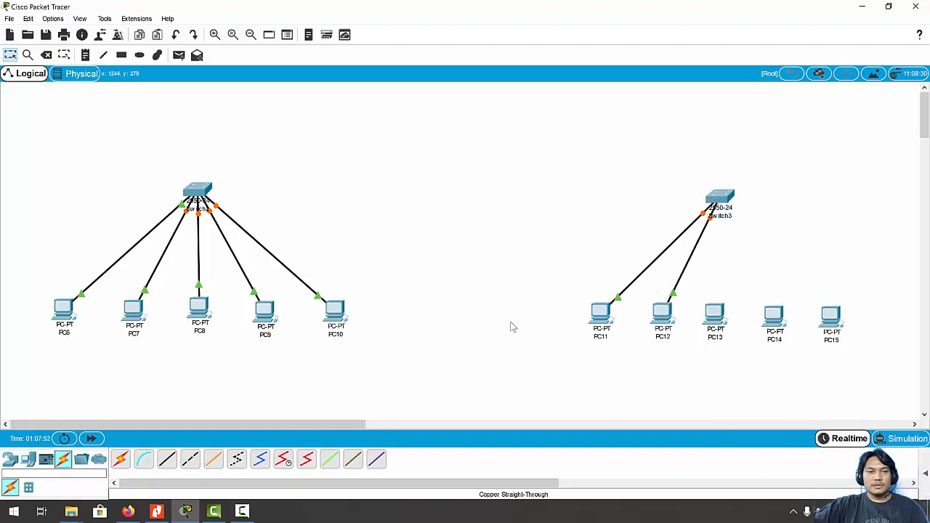
# Connect PC13's FastEthernet0 port to FastEthernet0/4 on Switch3 with a copper straight-through cable
pyautogui.click(166, 459)
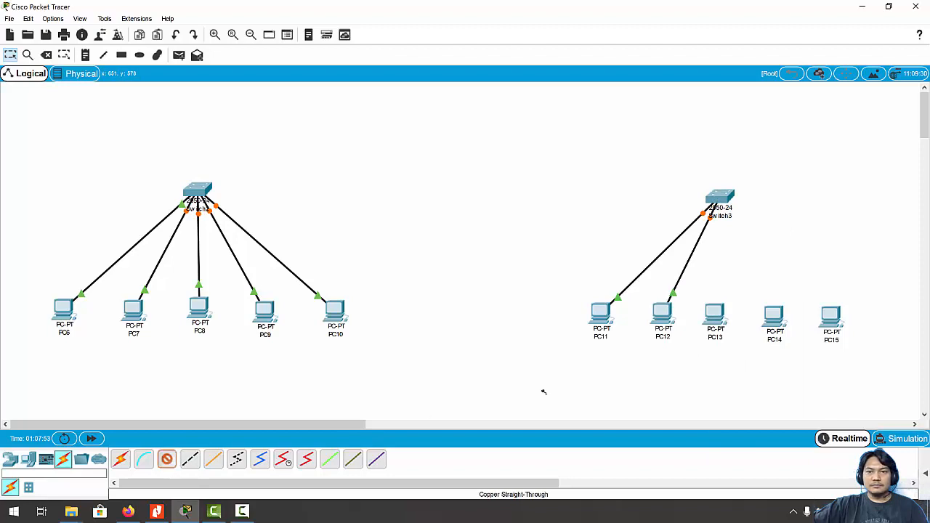
pyautogui.click(724, 320)
pyautogui.click(750, 357)
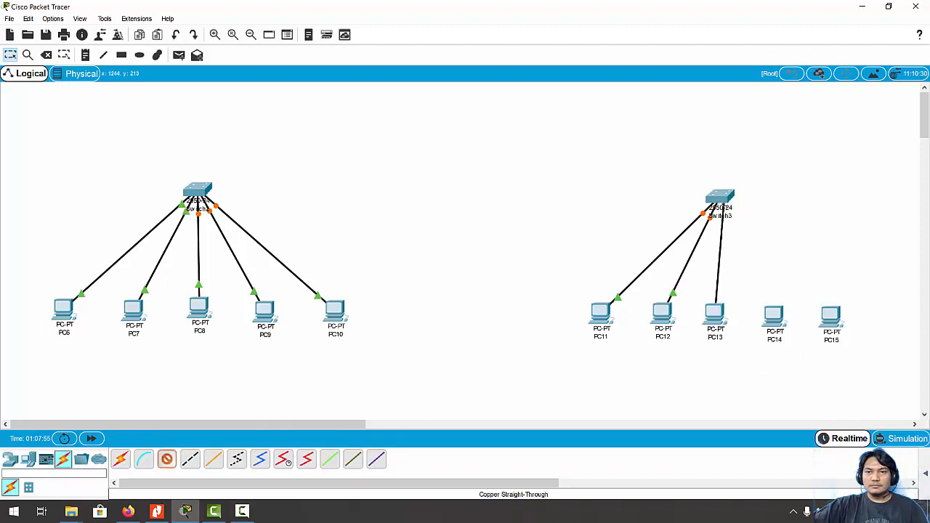
pyautogui.click(721, 207)
pyautogui.click(756, 234)
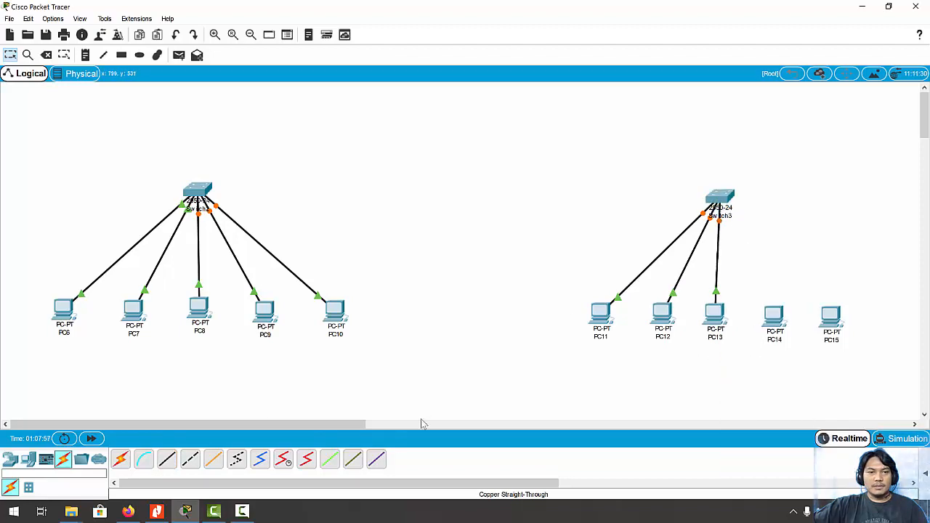
# Connect PC14's FastEthernet0 port to FastEthernet0/5 on Switch3 with a copper straight-through cable
pyautogui.click(167, 459)
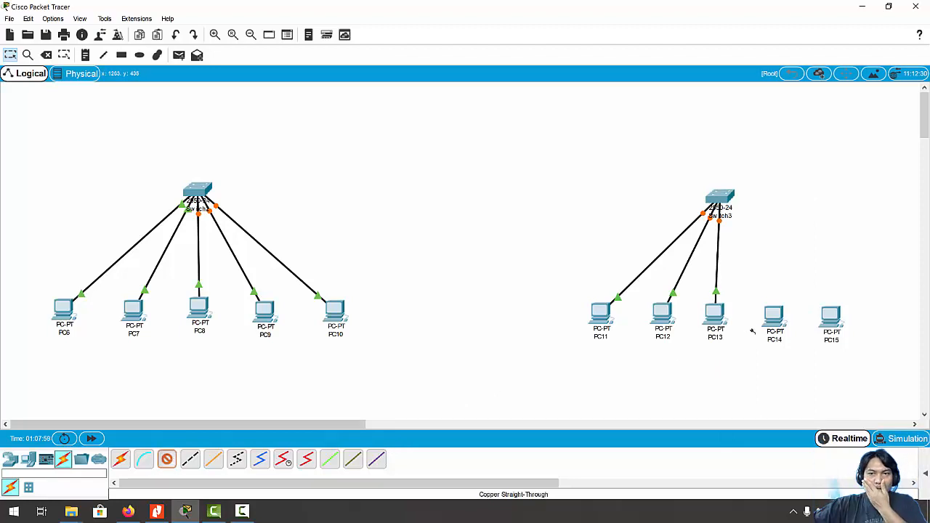
pyautogui.click(779, 325)
pyautogui.click(791, 366)
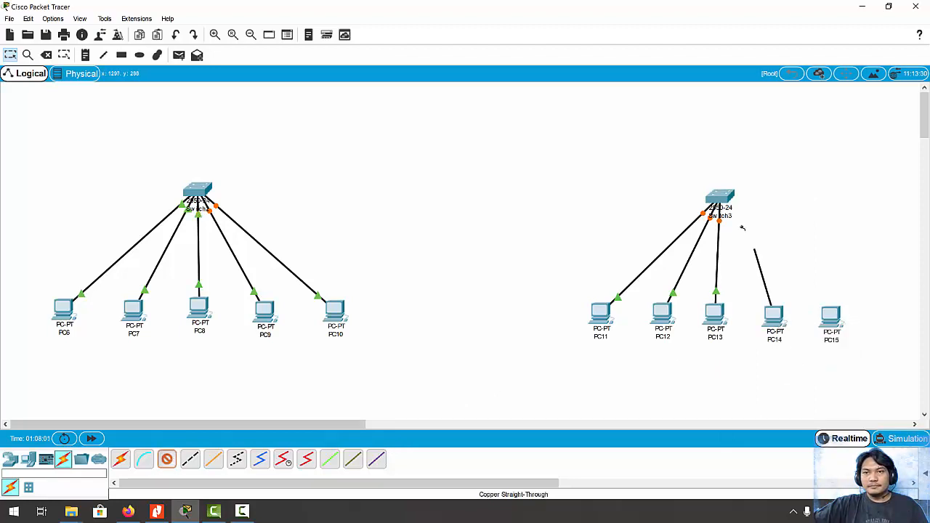
pyautogui.click(726, 201)
pyautogui.click(771, 215)
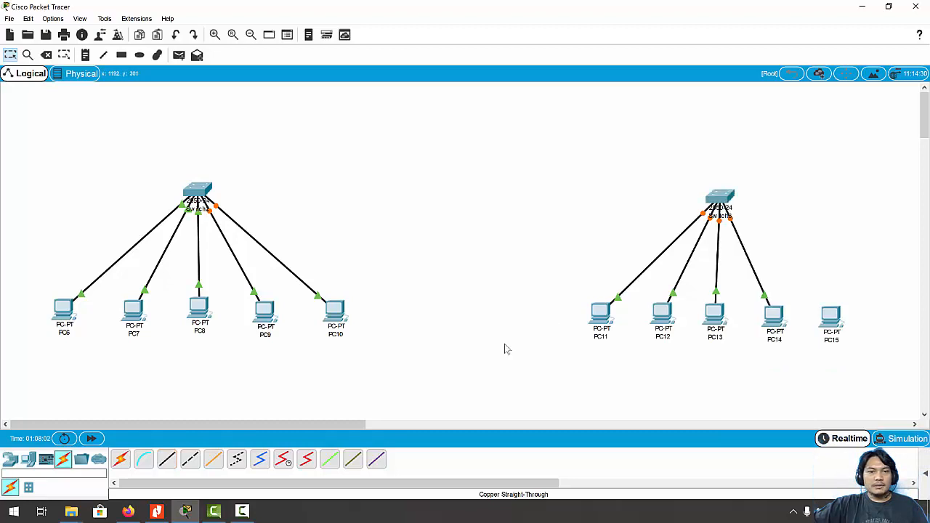
# Connect PC15's FastEthernet0 port to FastEthernet0/6 on Switch3 with a copper straight-through cable
pyautogui.click(167, 460)
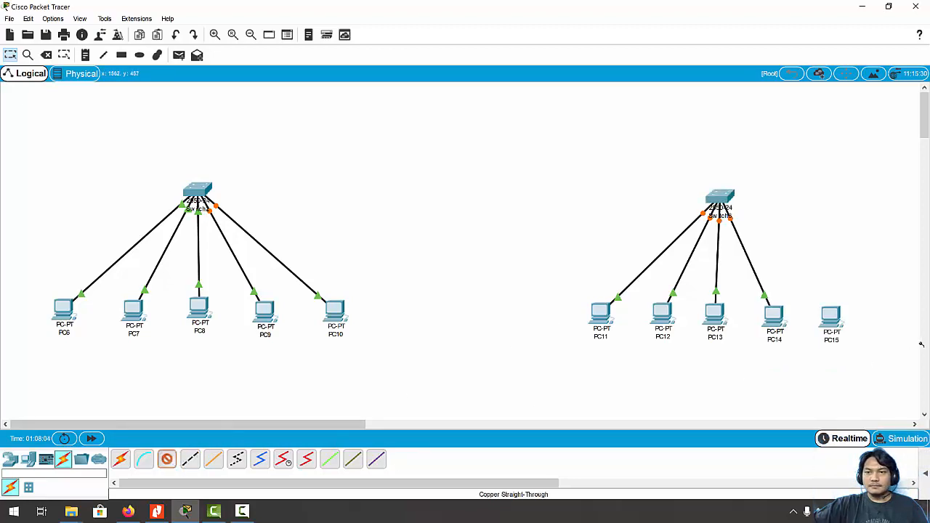
pyautogui.click(832, 318)
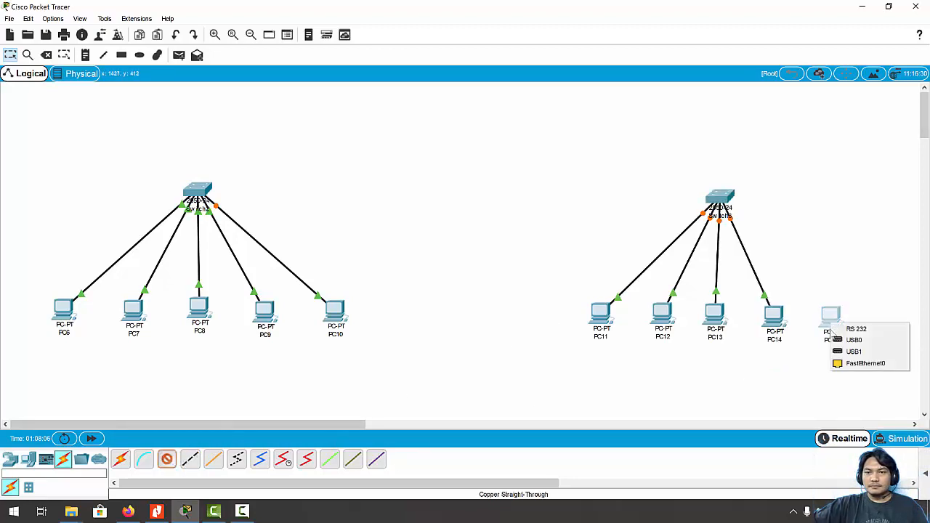
pyautogui.click(857, 364)
pyautogui.click(720, 198)
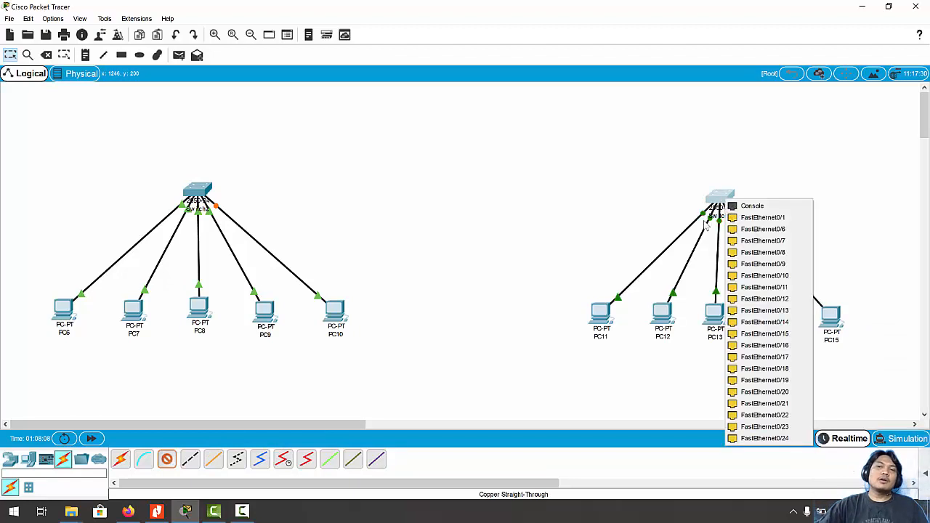
pyautogui.click(778, 230)
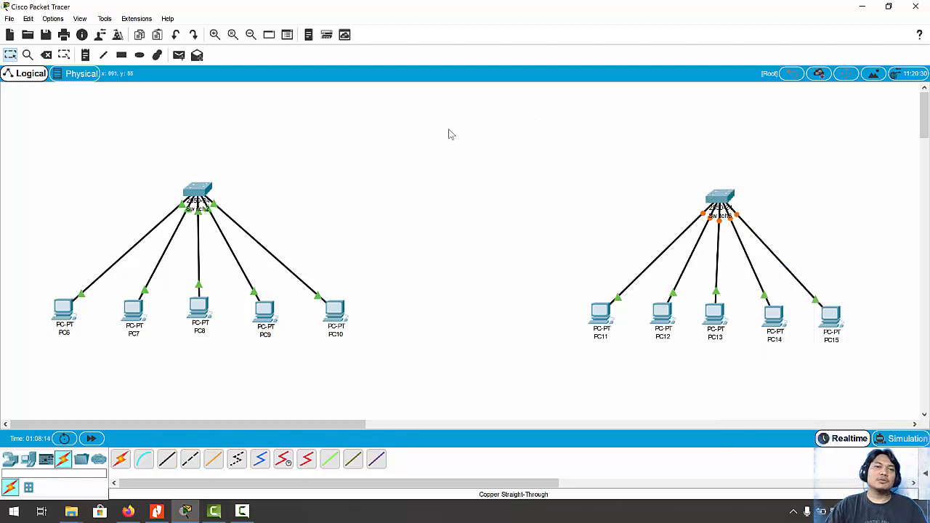
# Look at Switch2's physical device view and close its window
pyautogui.click(202, 189)
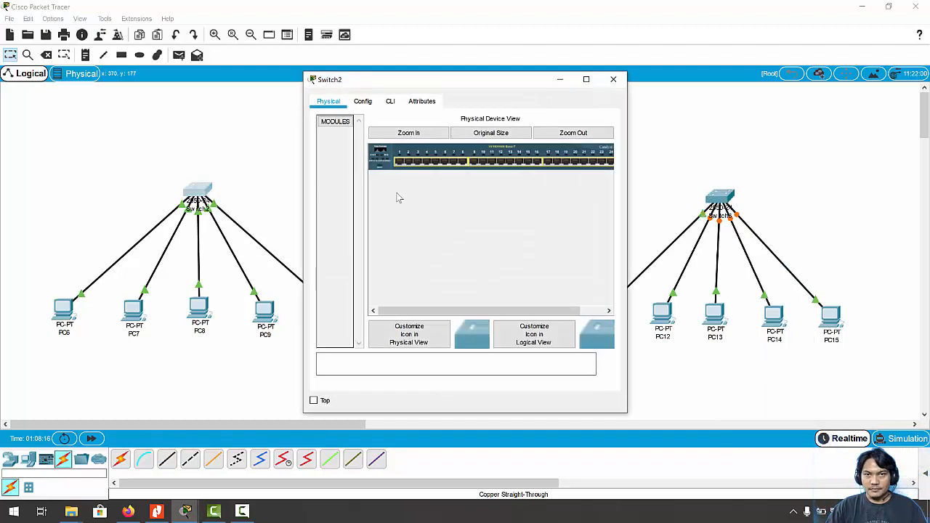
pyautogui.click(613, 79)
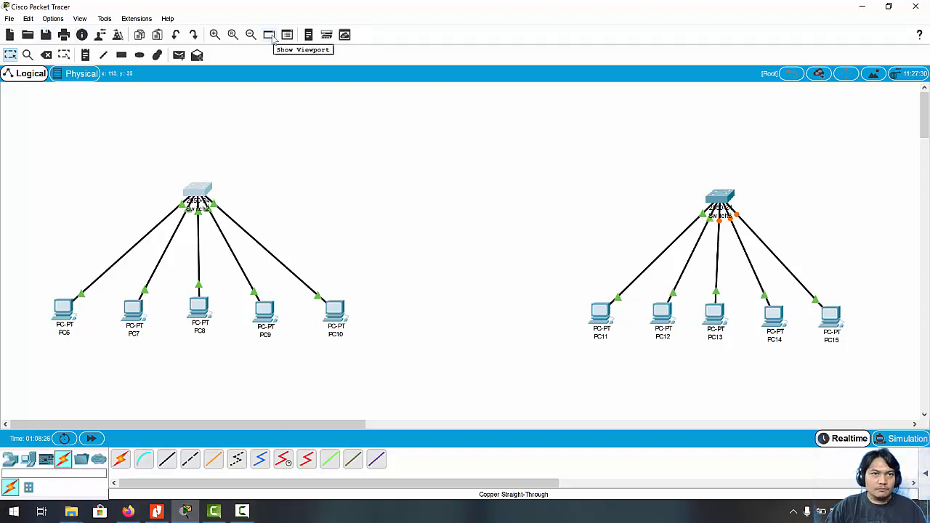
# Draw an unfilled rectangle with a black outline around Switch2 and PC6 to PC10
pyautogui.click(123, 58)
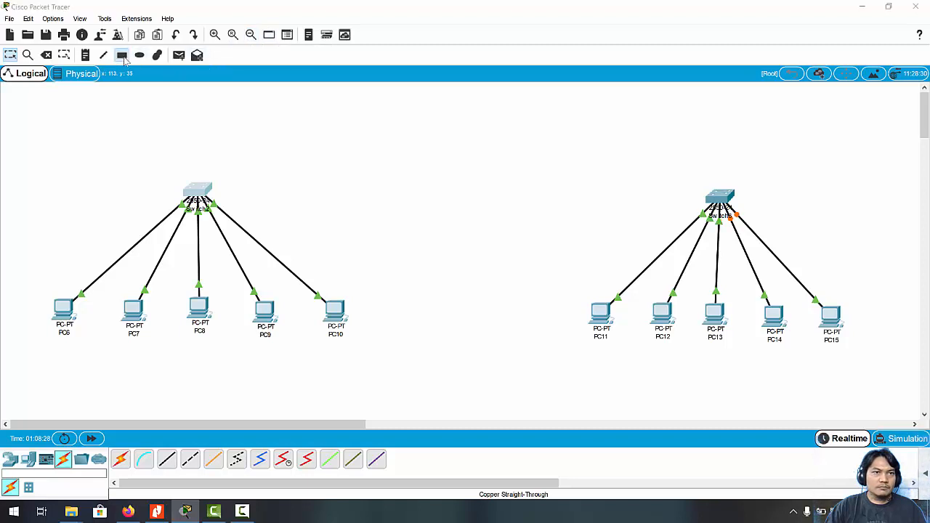
pyautogui.moveTo(12, 98)
pyautogui.mouseDown()
pyautogui.moveTo(86, 218)
pyautogui.moveTo(347, 401)
pyautogui.moveTo(405, 399)
pyautogui.mouseUp()
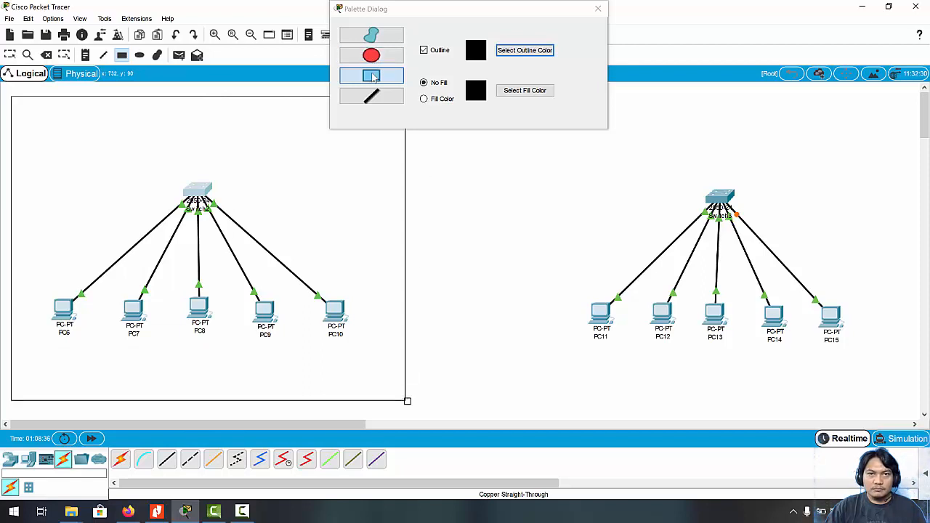
# Set the drawing palette to a red fill (#ff0000) with the outline turned off
pyautogui.click(423, 99)
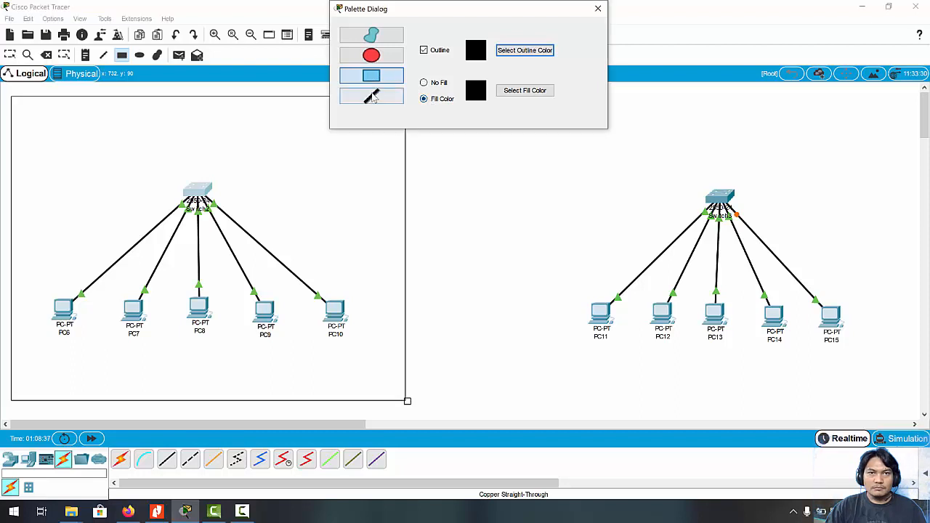
pyautogui.click(525, 90)
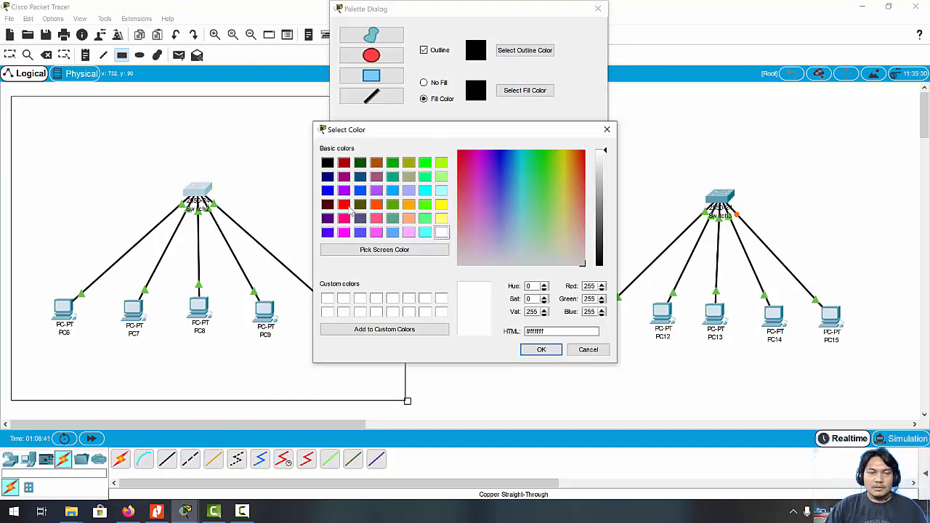
pyautogui.click(344, 205)
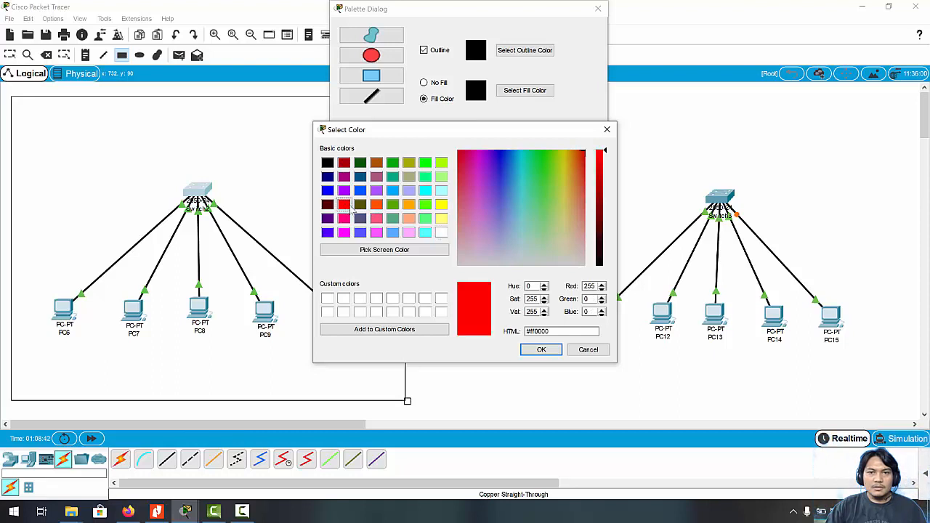
pyautogui.click(539, 349)
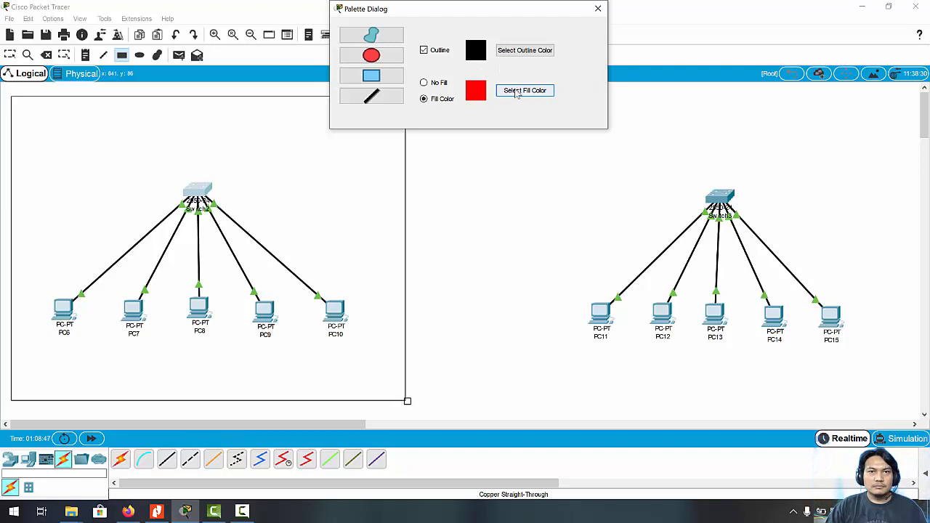
pyautogui.moveTo(449, 15); pyautogui.dragTo(458, 109)
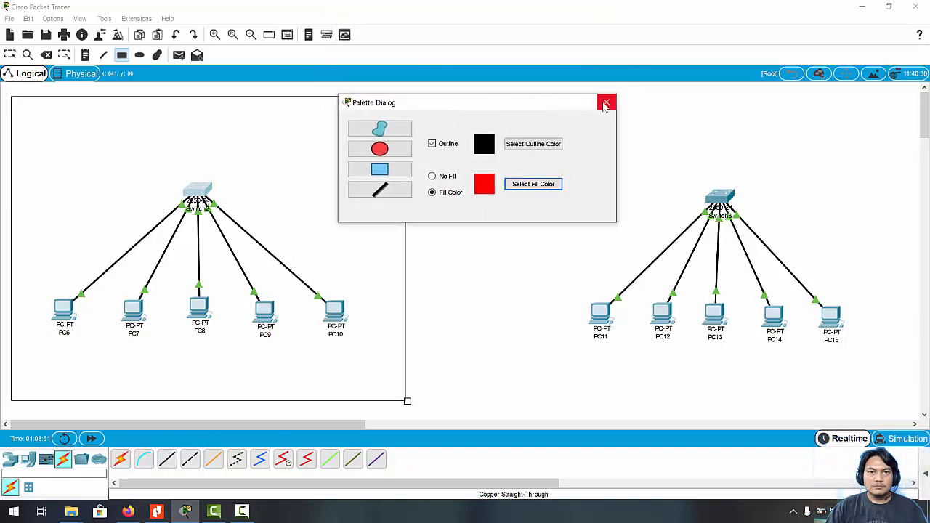
pyautogui.click(431, 144)
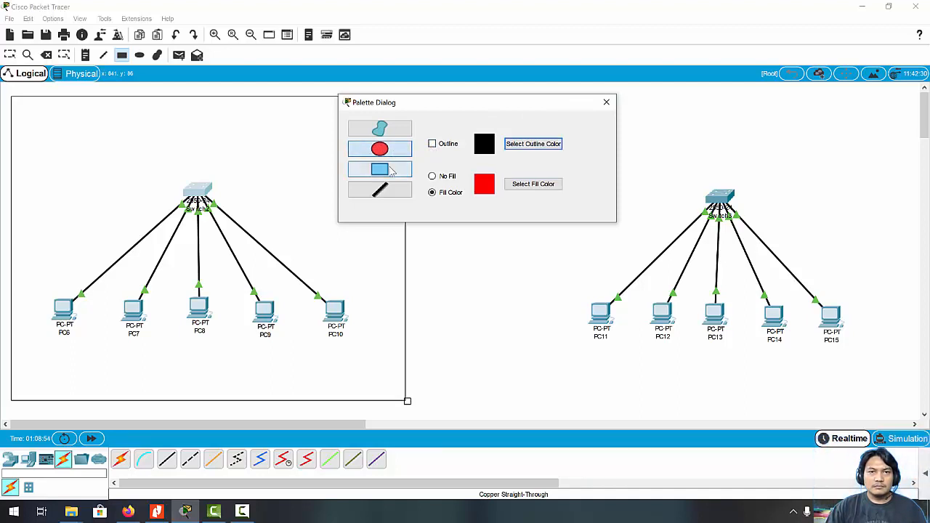
# Draw a red-filled rectangle without outline behind Switch2 and PC6 to PC10, inside the outlined rectangle, and close the palette
pyautogui.click(392, 129)
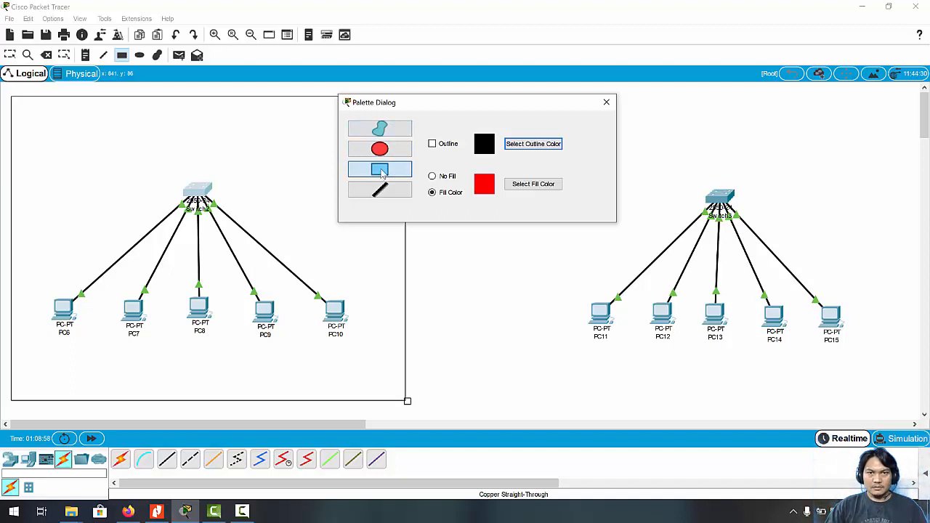
pyautogui.moveTo(138, 130); pyautogui.dragTo(143, 135)
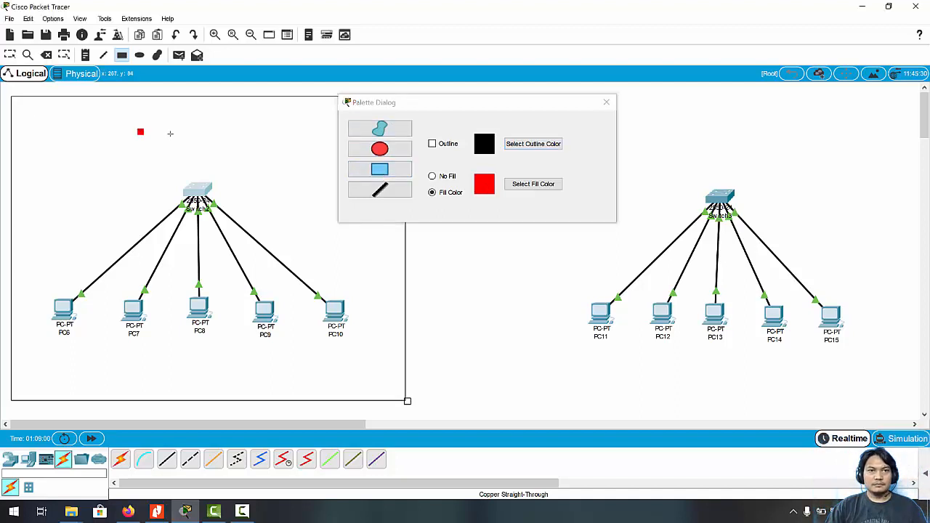
pyautogui.moveTo(42, 126); pyautogui.dragTo(383, 395)
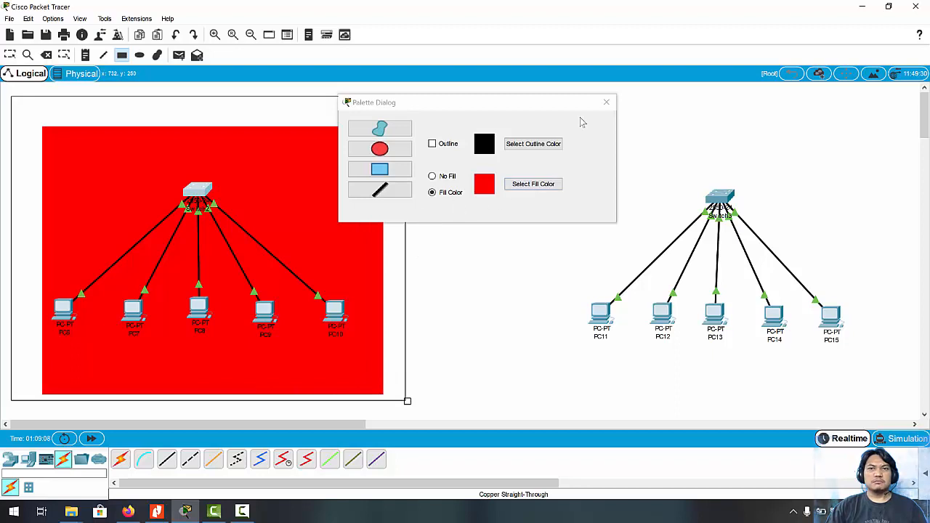
pyautogui.click(609, 107)
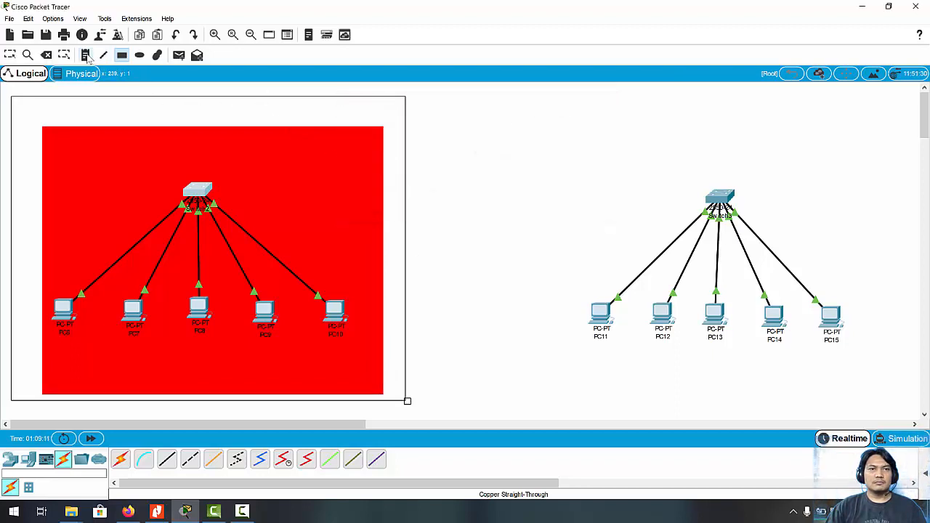
# Delete the selected Switch2 together with its cables and confirm the deletion
pyautogui.click(45, 55)
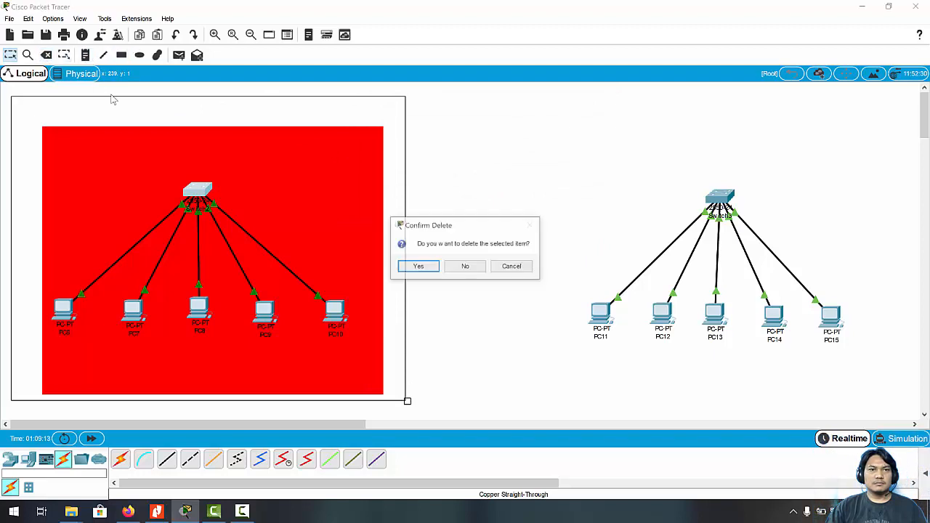
pyautogui.click(418, 267)
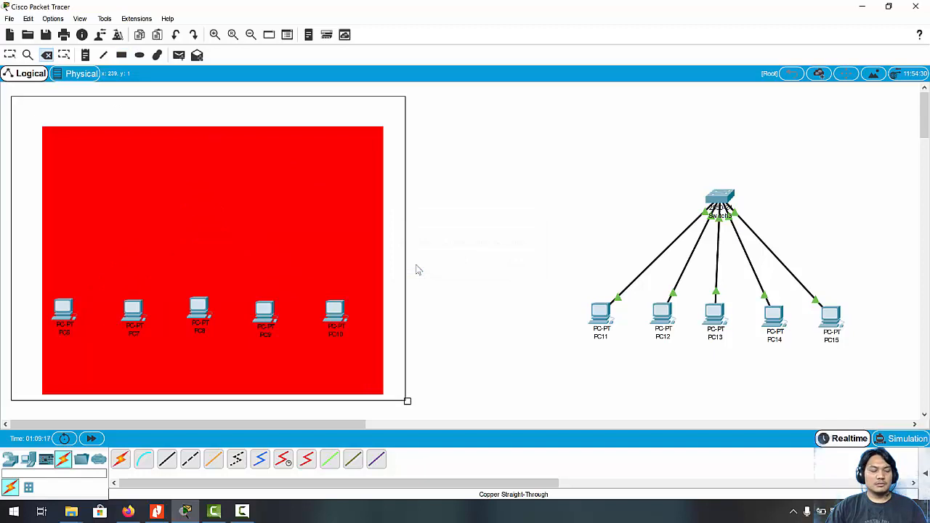
# Undo the deletion of Switch2 and its cables, and delete the outlined and red rectangles around PC6 to PC10
pyautogui.hotkey('ctrl', 'z')
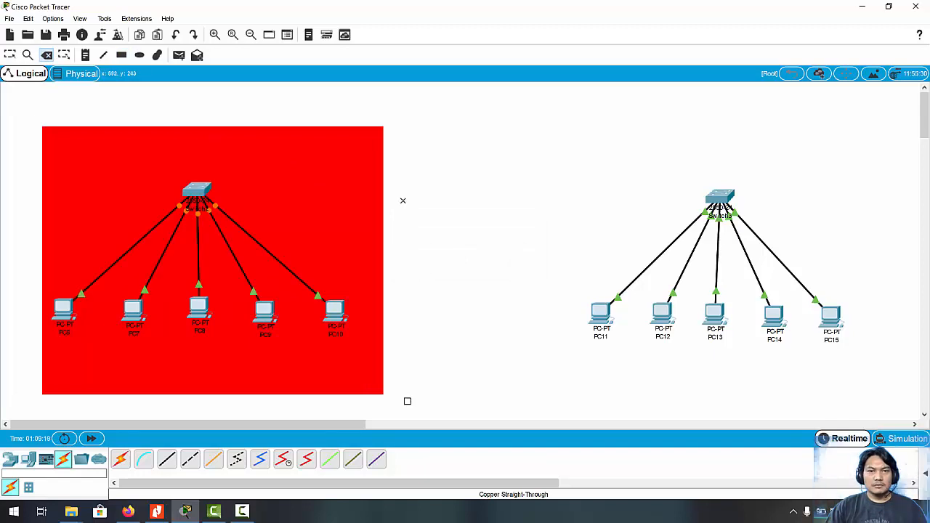
pyautogui.click(369, 134)
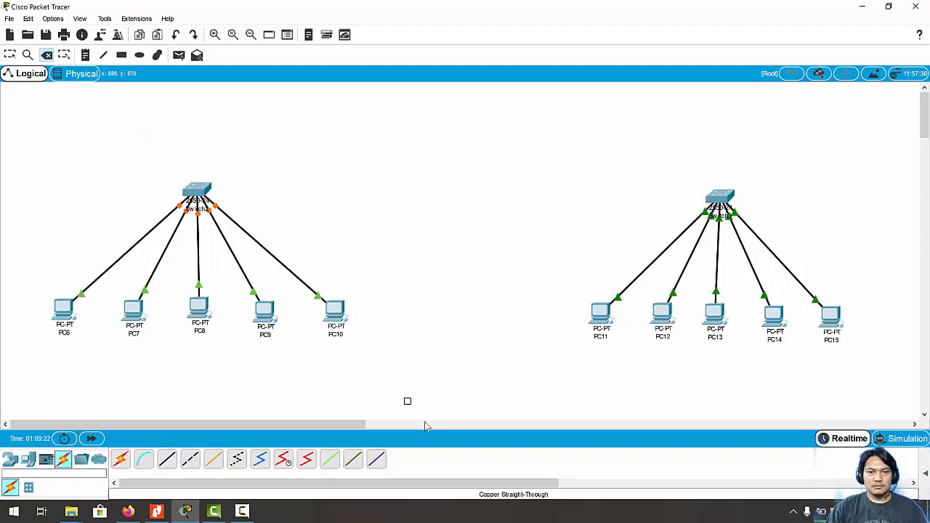
# Place a note reading LAB A below the PC6 to PC10 group and one reading LAB B below the PC11 to PC15 group
pyautogui.click(85, 55)
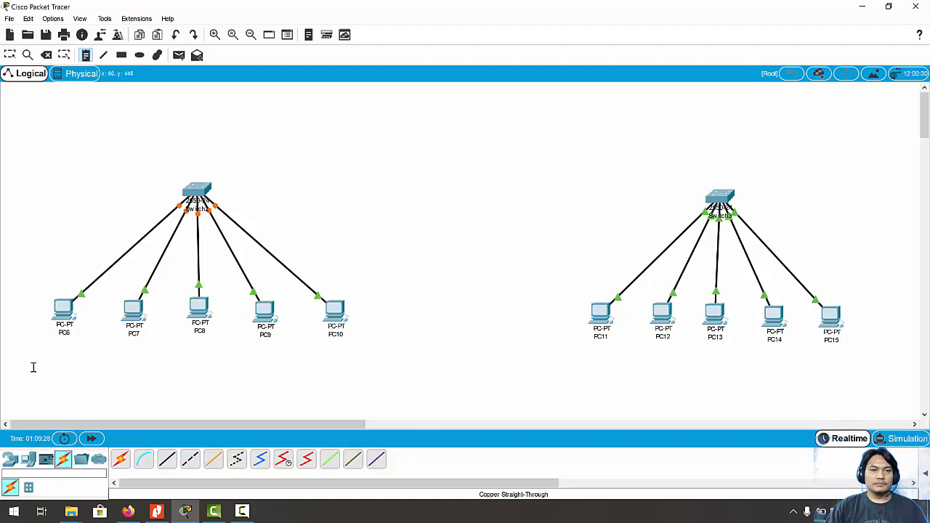
pyautogui.click(133, 382)
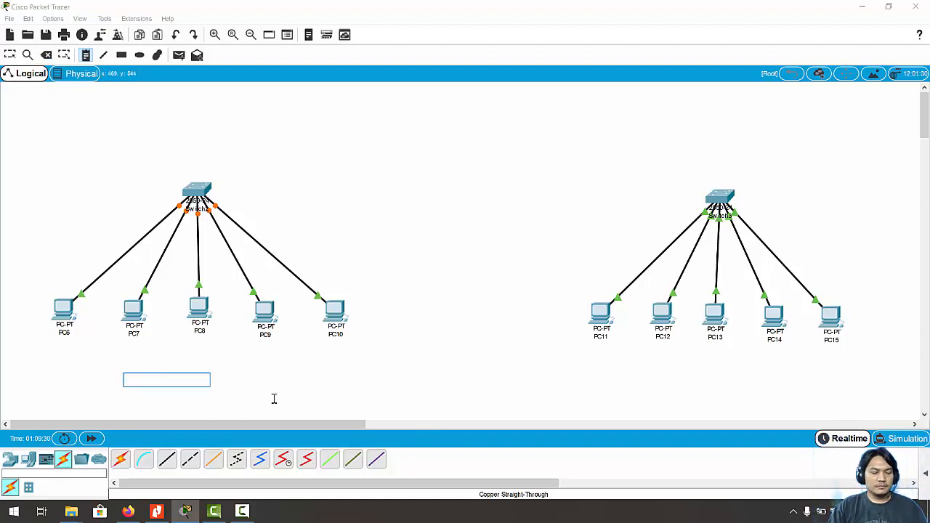
pyautogui.write('LAB A')
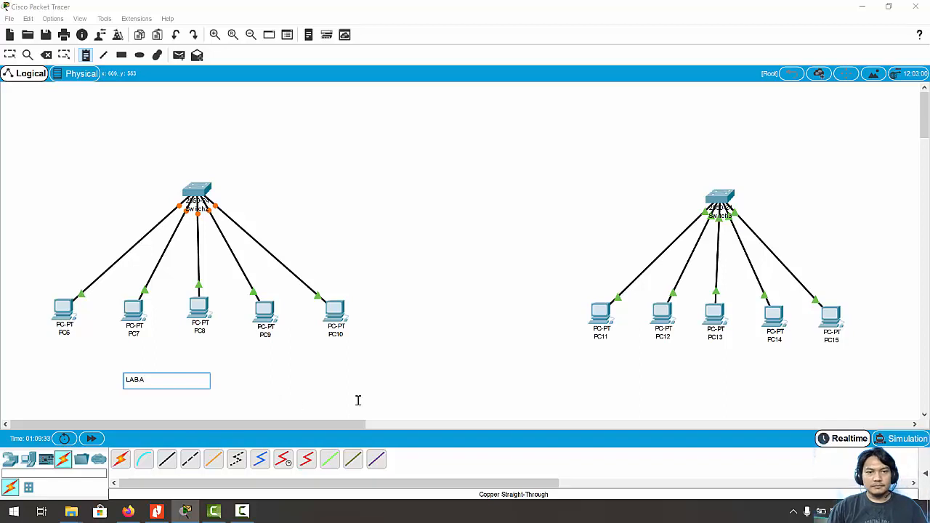
pyautogui.press('Escape')
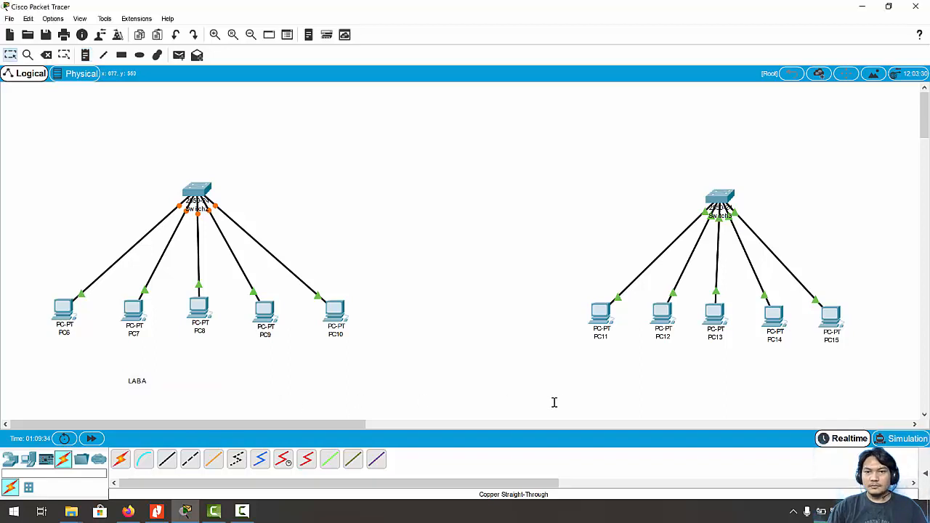
pyautogui.click(85, 55)
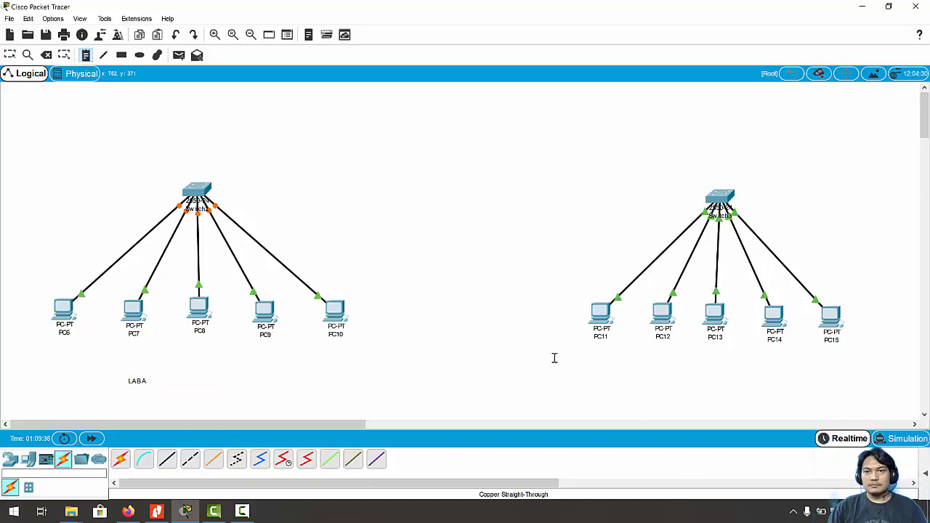
pyautogui.click(699, 379)
pyautogui.write('LAB B')
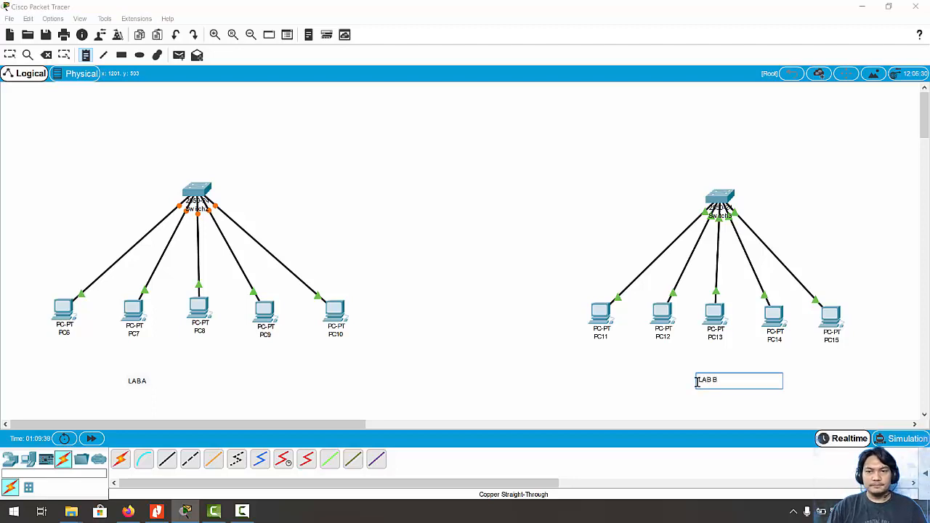
pyautogui.click(652, 388)
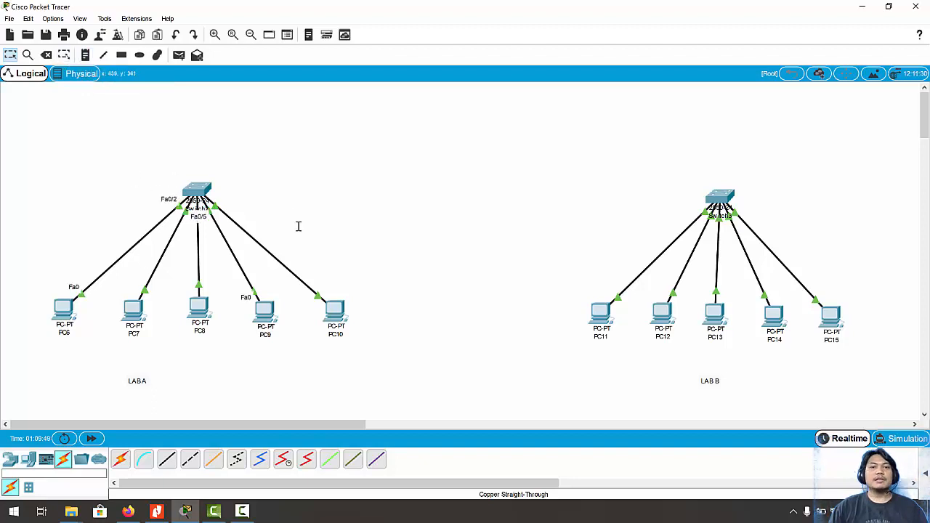
# Add the address notes 192.168.1.1 below PC6 and 192.168.1.2 below PC7
pyautogui.click(85, 55)
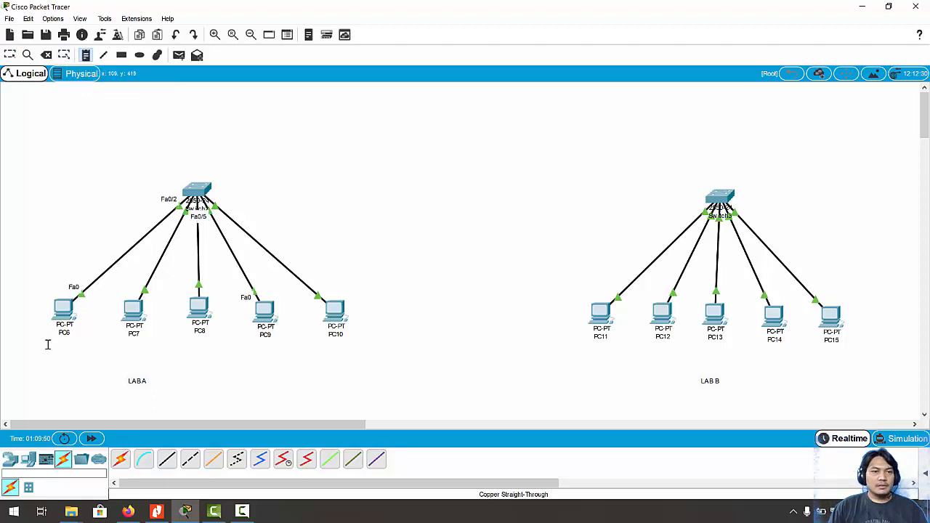
pyautogui.click(32, 351)
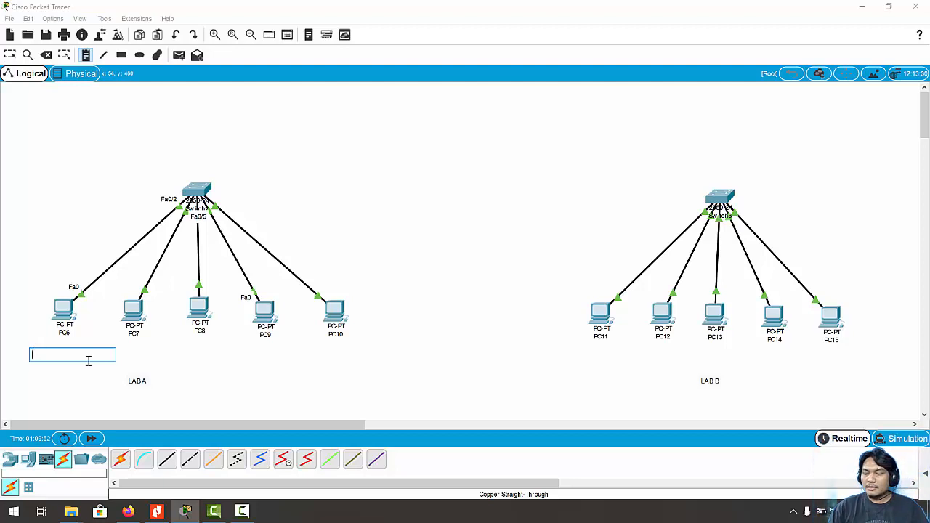
pyautogui.write('192')
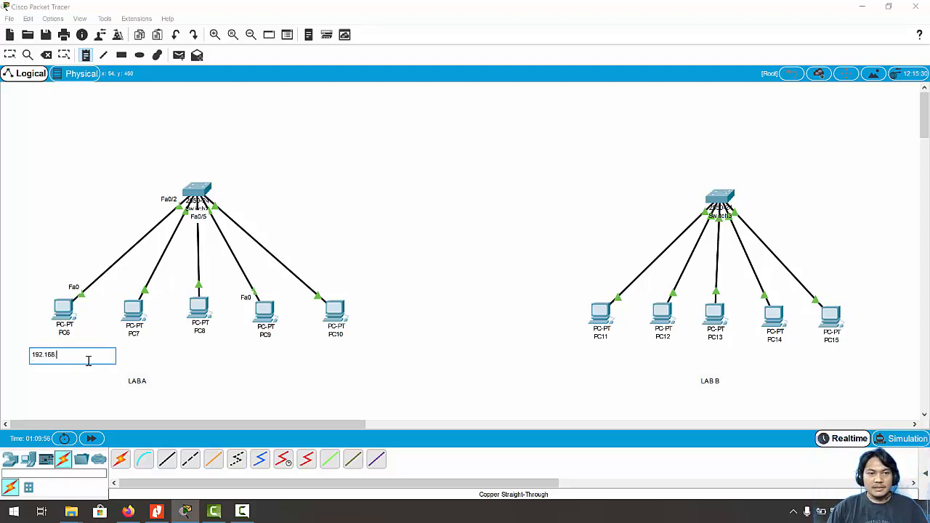
pyautogui.write('.168.1.1')
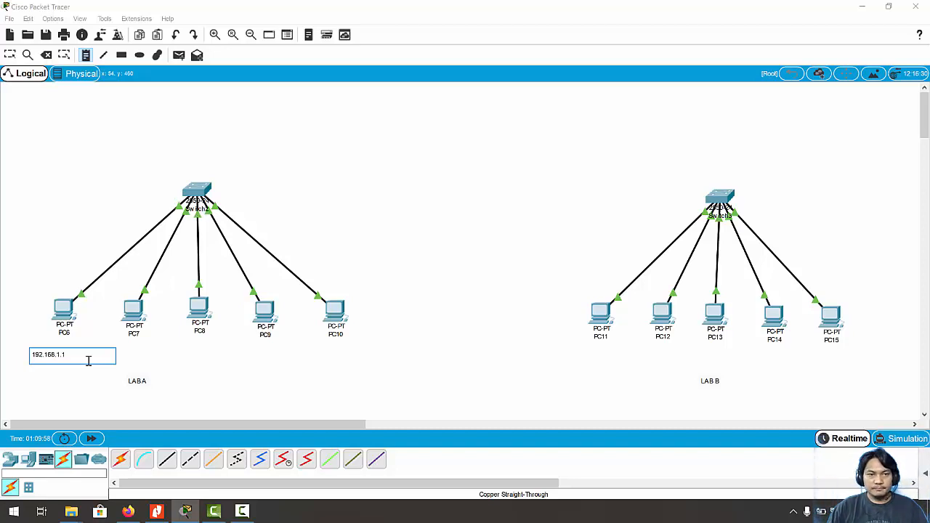
pyautogui.click(130, 354)
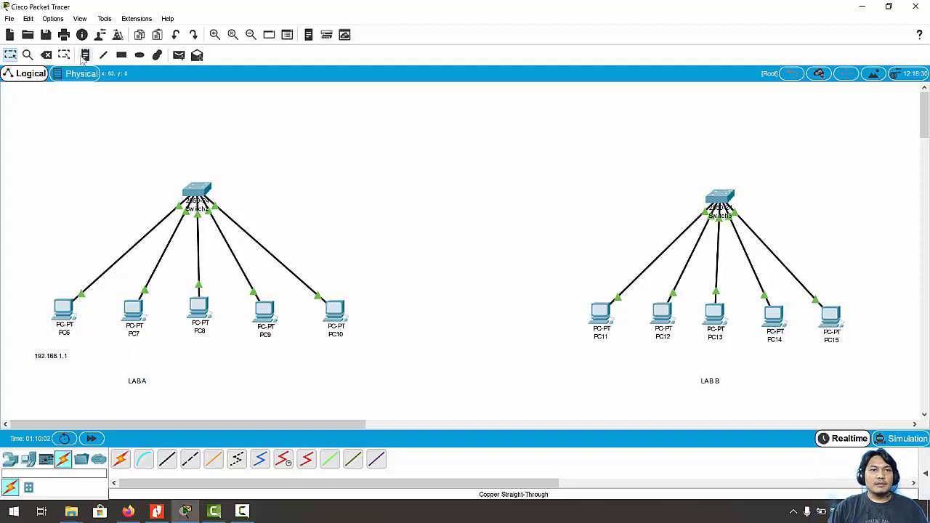
pyautogui.click(115, 357)
pyautogui.write('192.168.1.2')
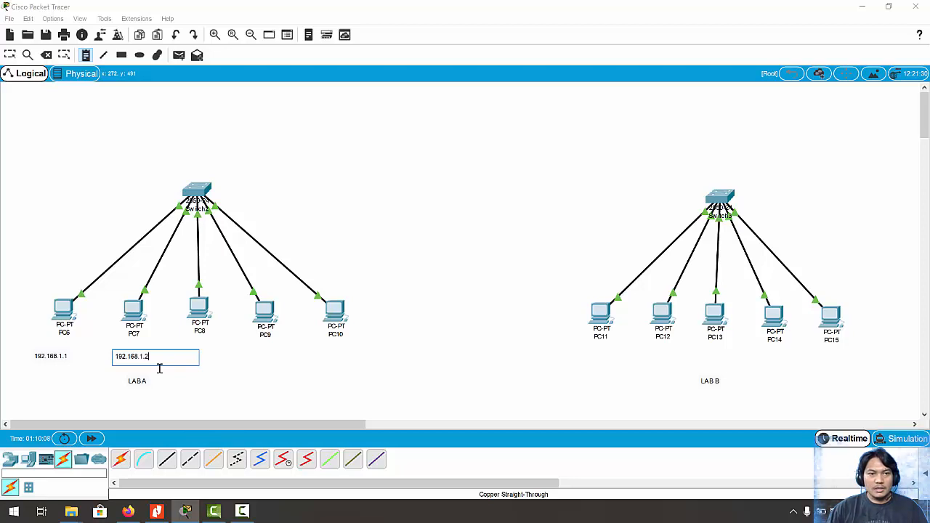
pyautogui.click(111, 116)
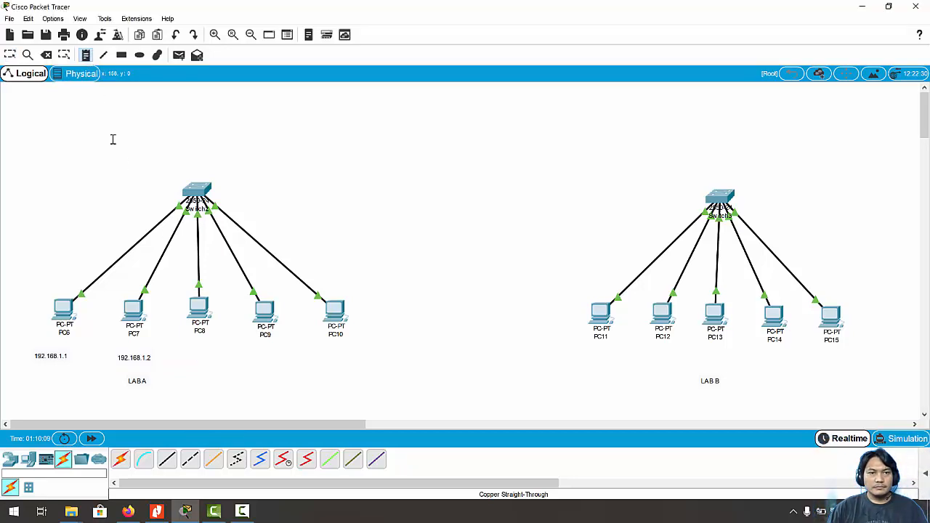
# Add a note with the address 192.168.1.3 below PC8 in the LAB A group
pyautogui.click(187, 353)
pyautogui.write('1')
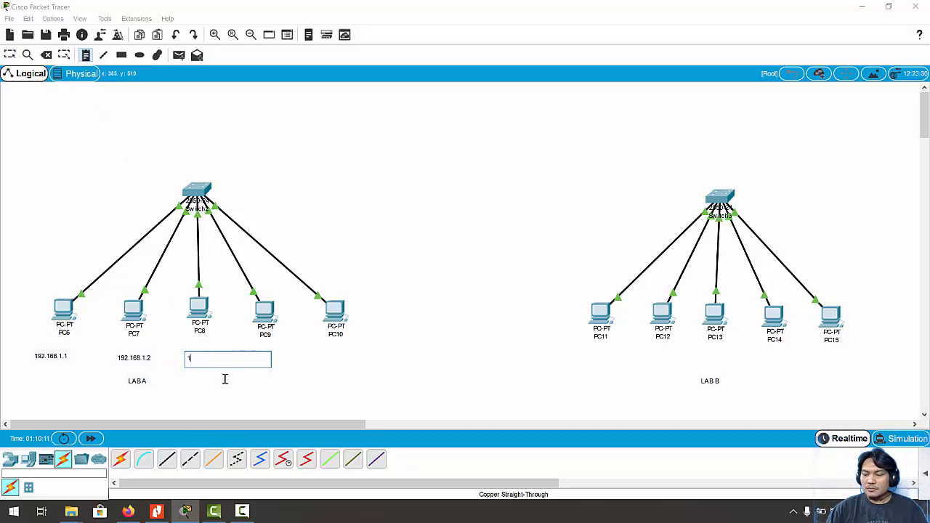
pyautogui.write('92.168.')
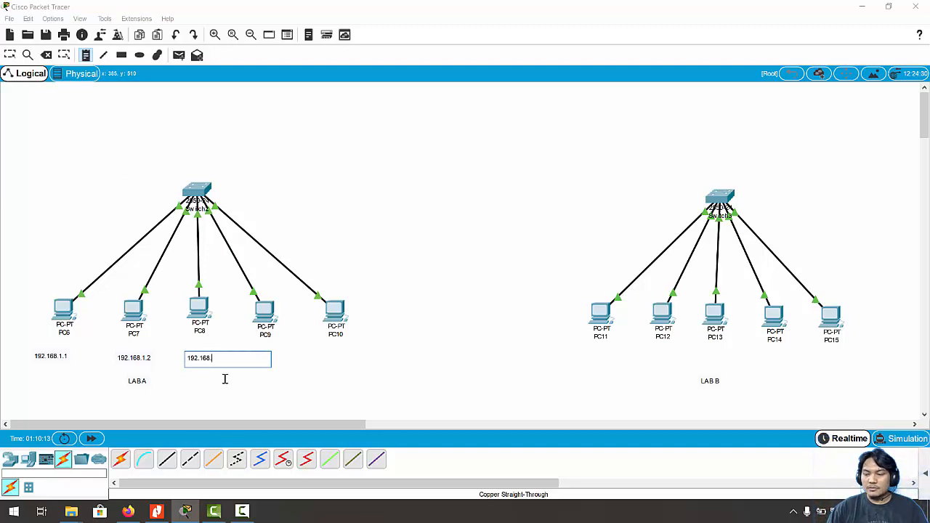
pyautogui.write('1.3')
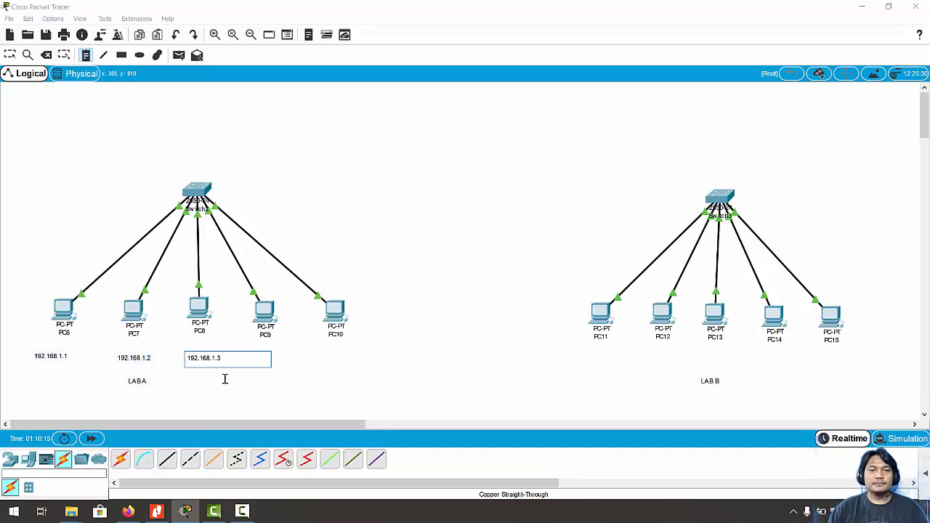
pyautogui.click(315, 373)
pyautogui.press('Escape')
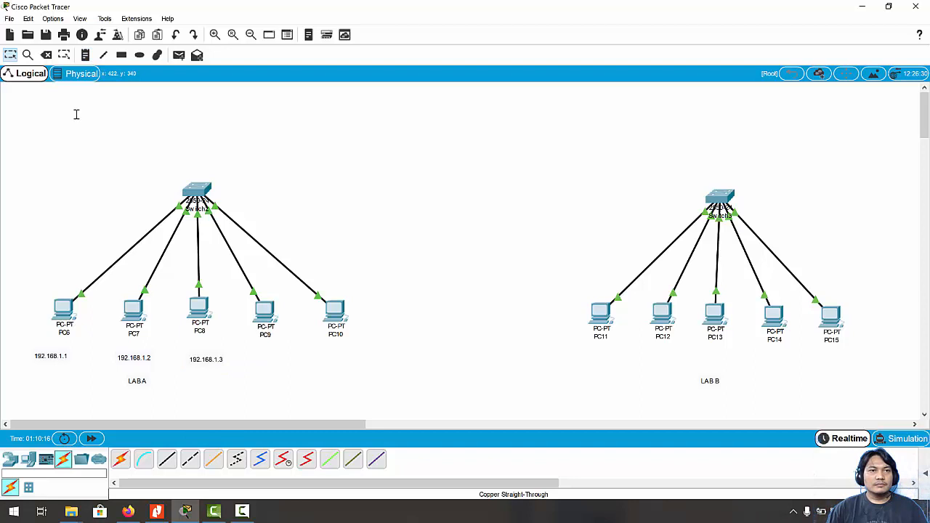
# Add a note with the address 192.168.1.4 below PC9 in the LAB A group
pyautogui.click(86, 56)
pyautogui.click(254, 358)
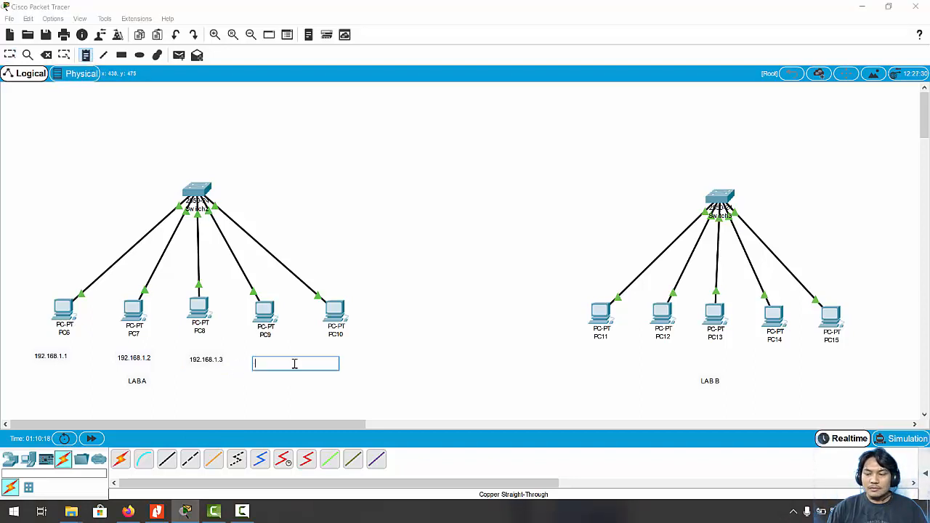
pyautogui.write('192.168')
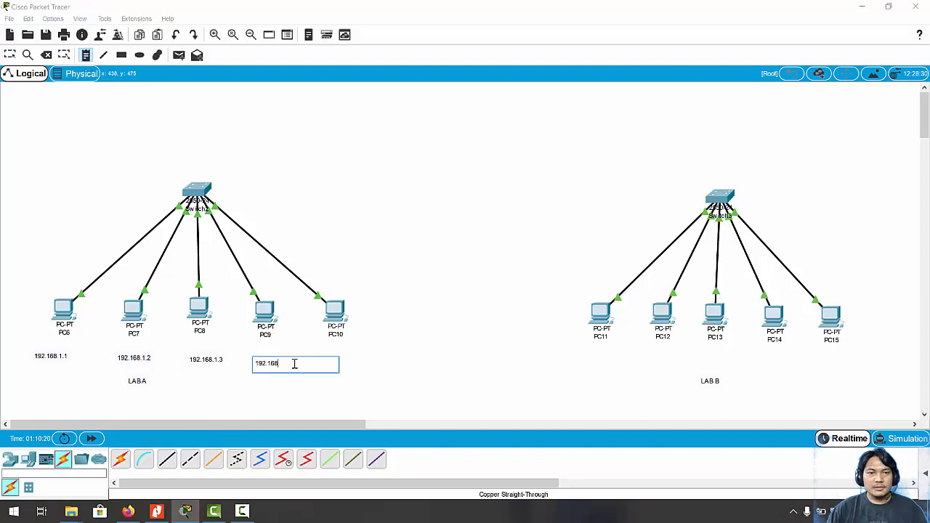
pyautogui.write('.1.4')
pyautogui.click(371, 362)
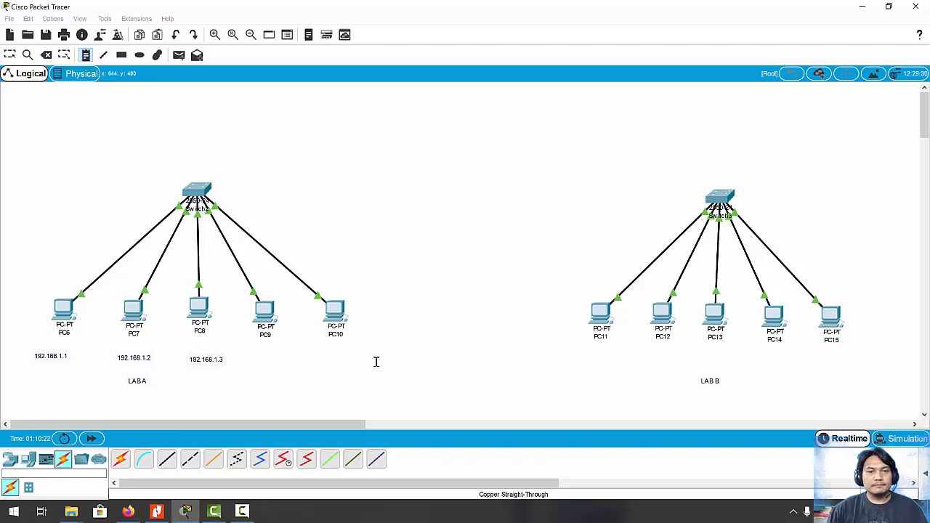
pyautogui.press('Escape')
# Add a note with the address 192.168.1.5 below PC10 in the LAB A group
pyautogui.click(86, 56)
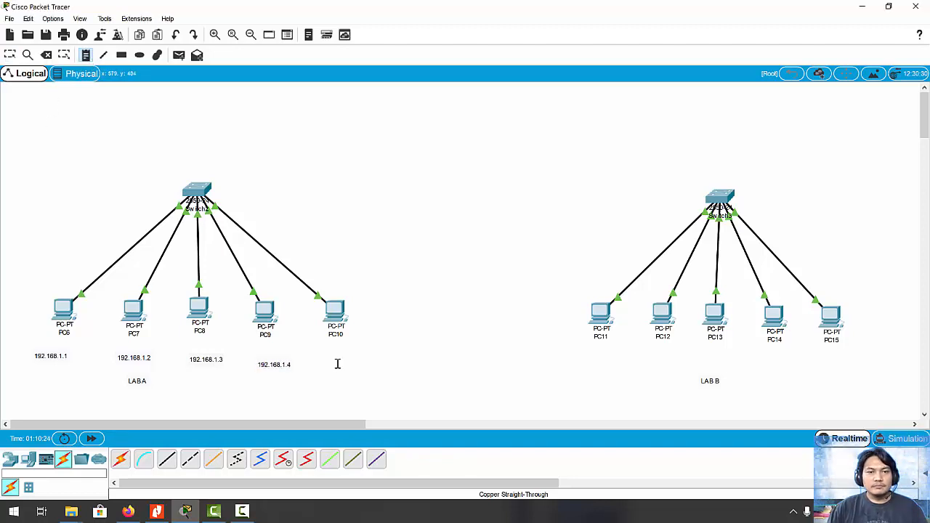
pyautogui.click(333, 358)
pyautogui.write('192.168.1.')
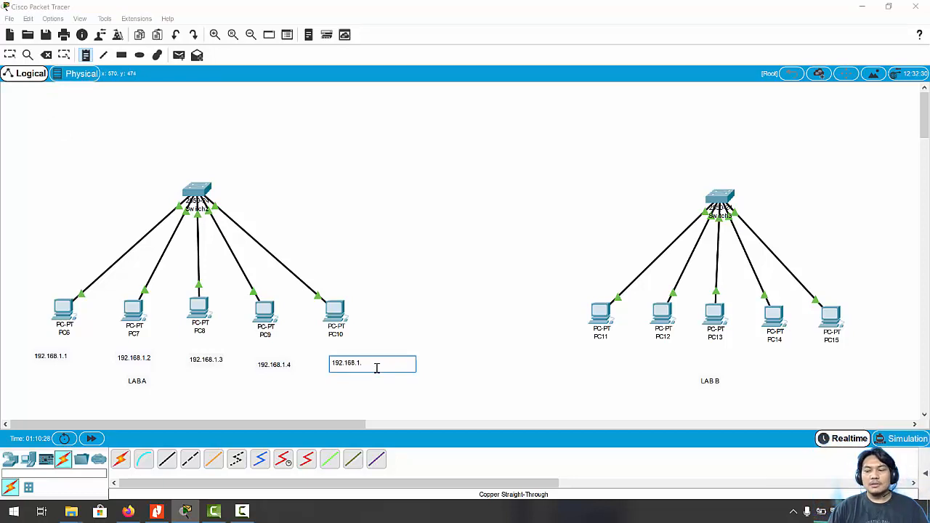
pyautogui.write('5')
pyautogui.click(534, 363)
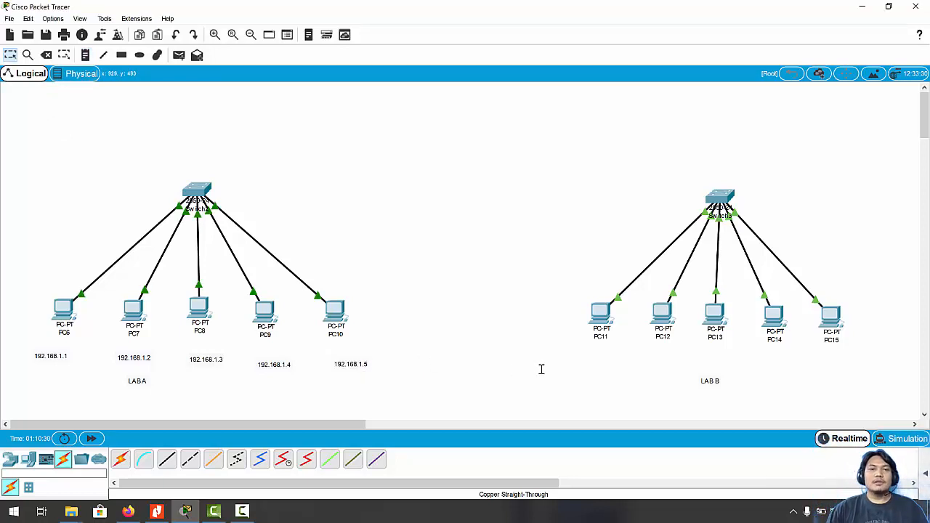
# Add the address notes 192.168.10.1 below PC11 and 192.168.10.2 below PC12
pyautogui.click(87, 56)
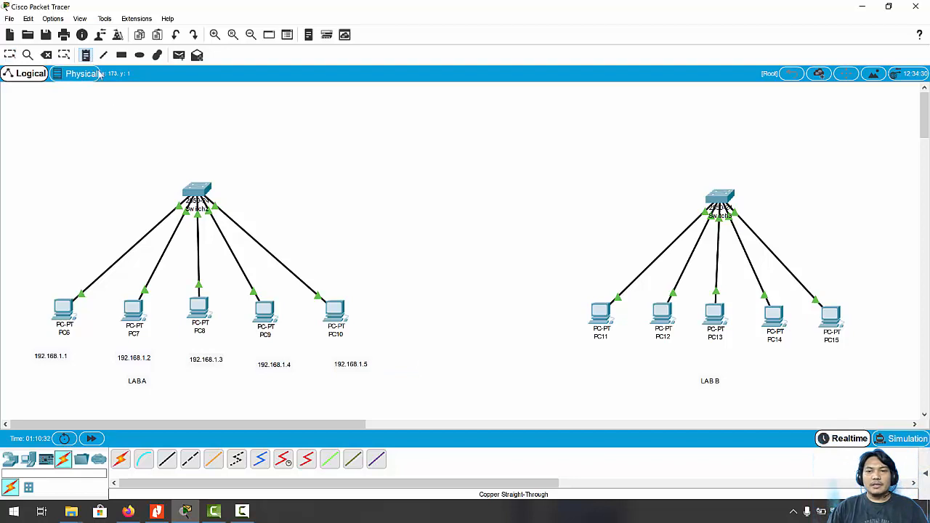
pyautogui.click(569, 354)
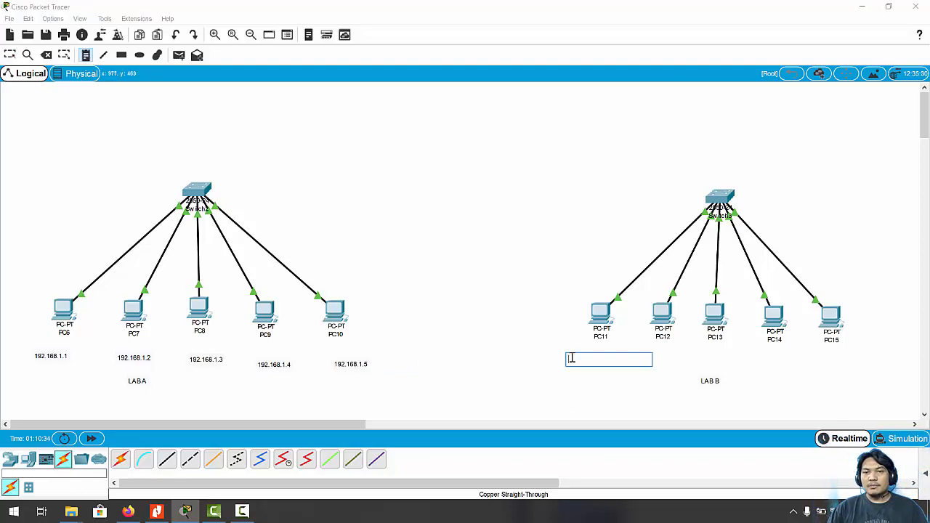
pyautogui.write('192.168.10.1')
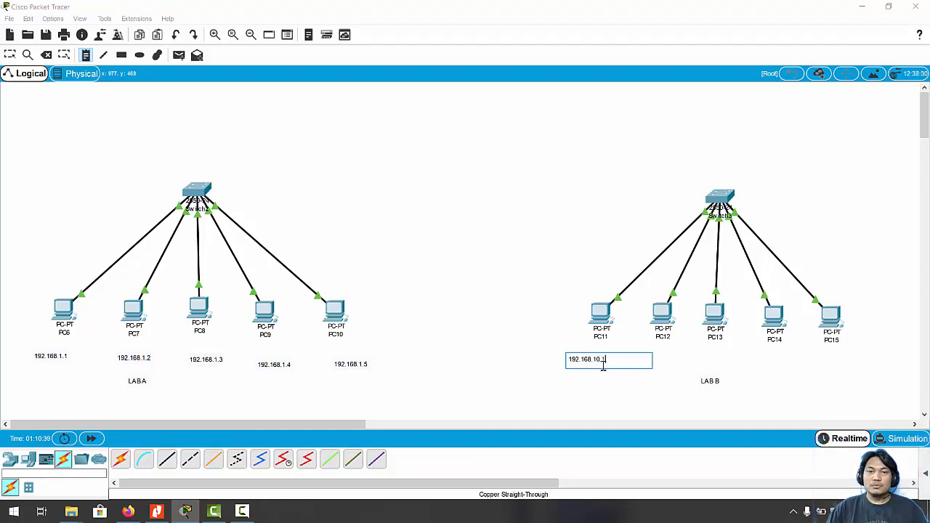
pyautogui.press('Escape')
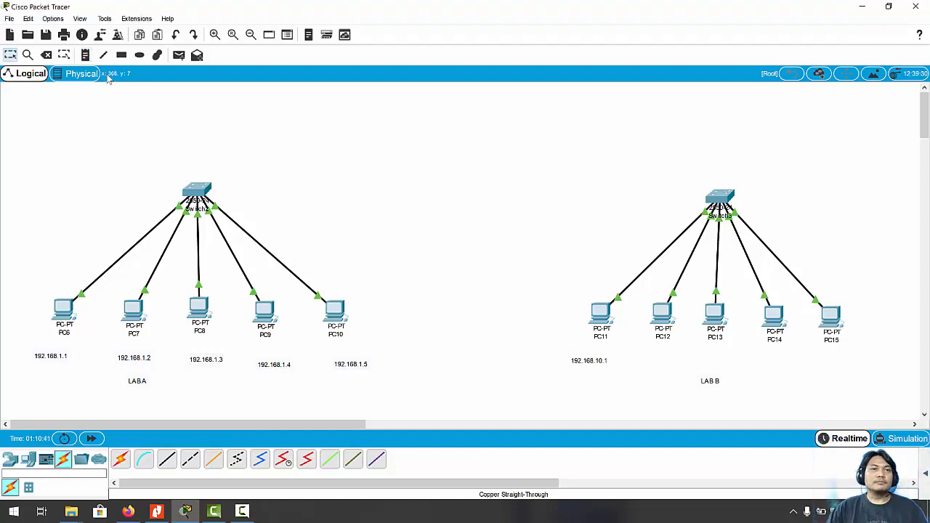
pyautogui.click(85, 55)
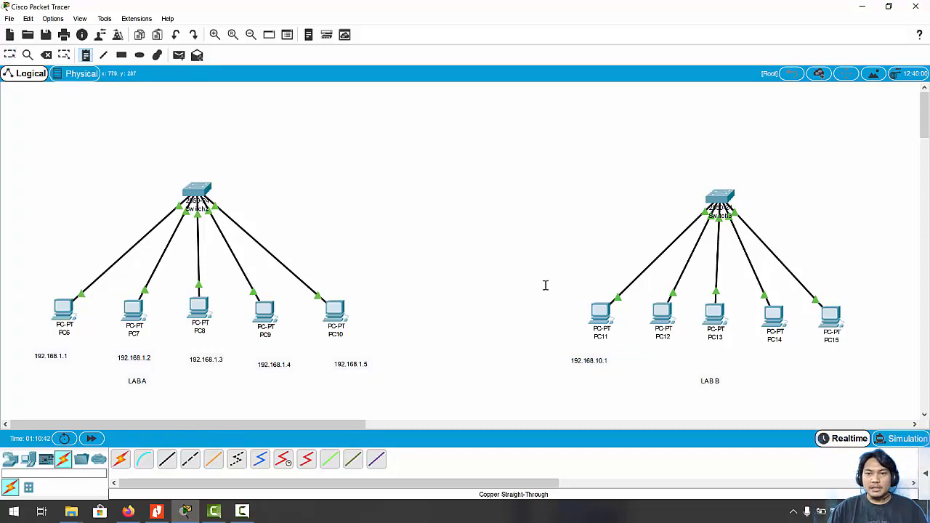
pyautogui.click(645, 359)
pyautogui.write('192.168.10.2')
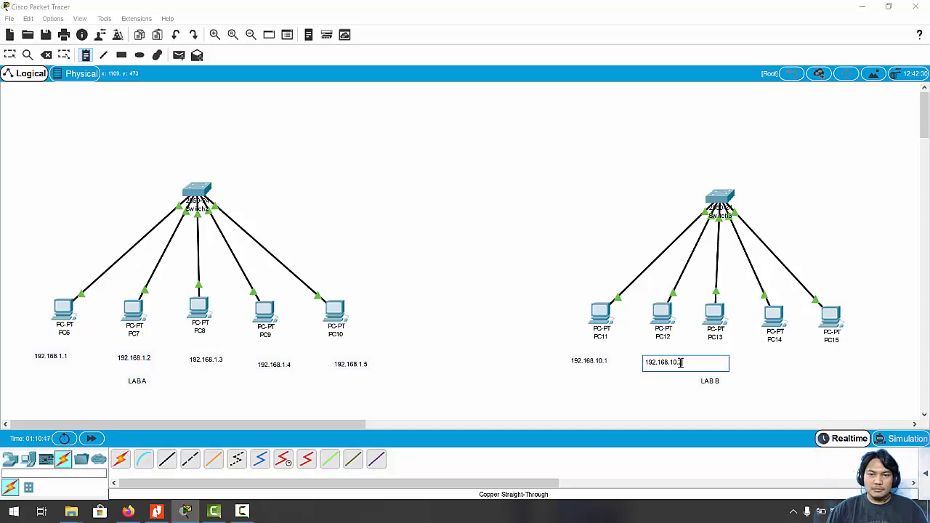
pyautogui.press('Escape')
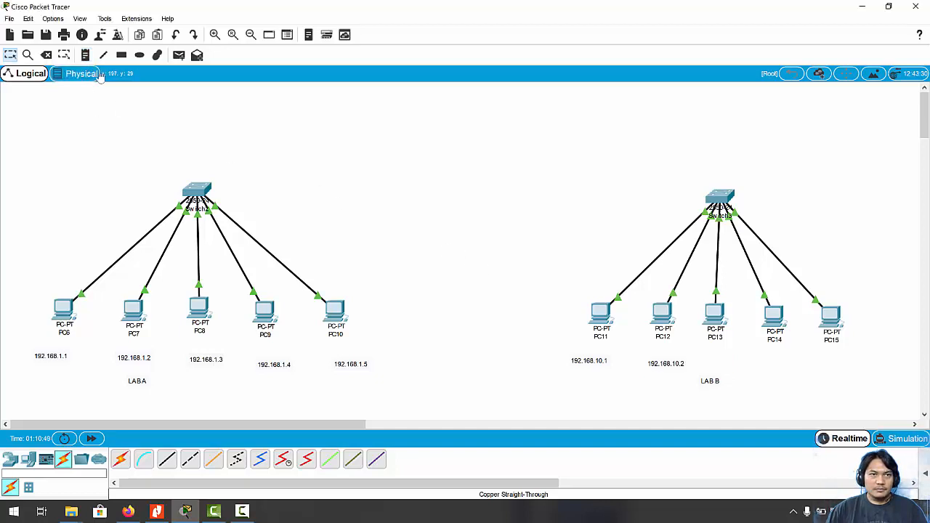
# Add a note with the address 192.168.10.3 below PC13 in the LAB B group
pyautogui.click(85, 54)
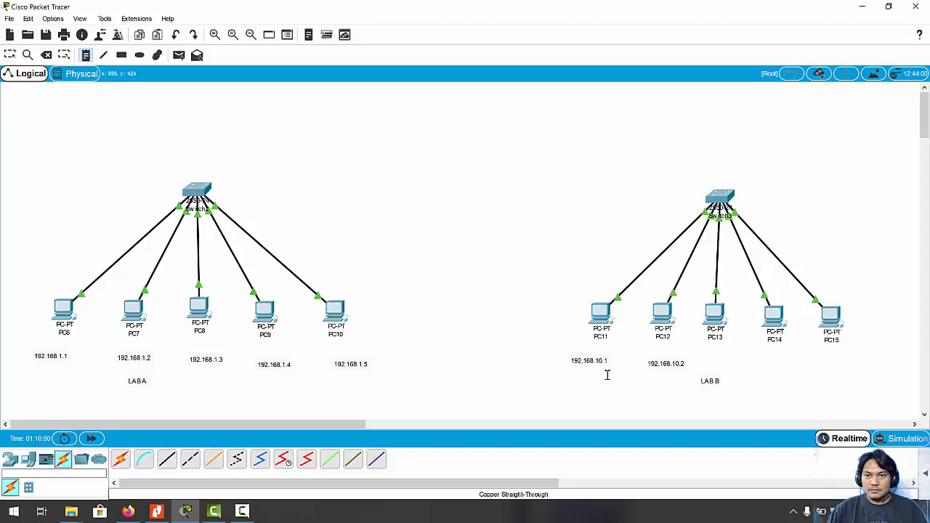
pyautogui.click(703, 359)
pyautogui.write('192.168.10.3')
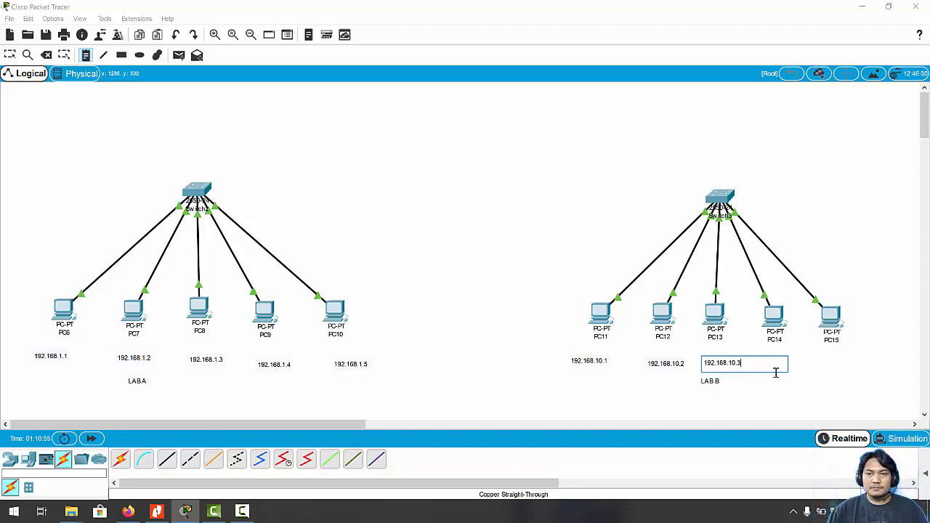
pyautogui.click(796, 399)
# Add a note with the address 192.168.10.4 below PC14 in the LAB B group
pyautogui.click(86, 56)
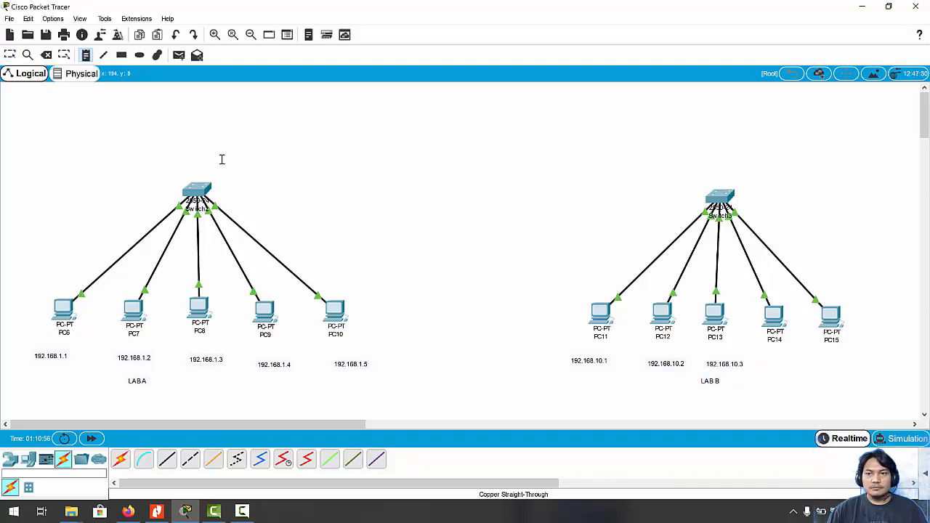
pyautogui.click(770, 361)
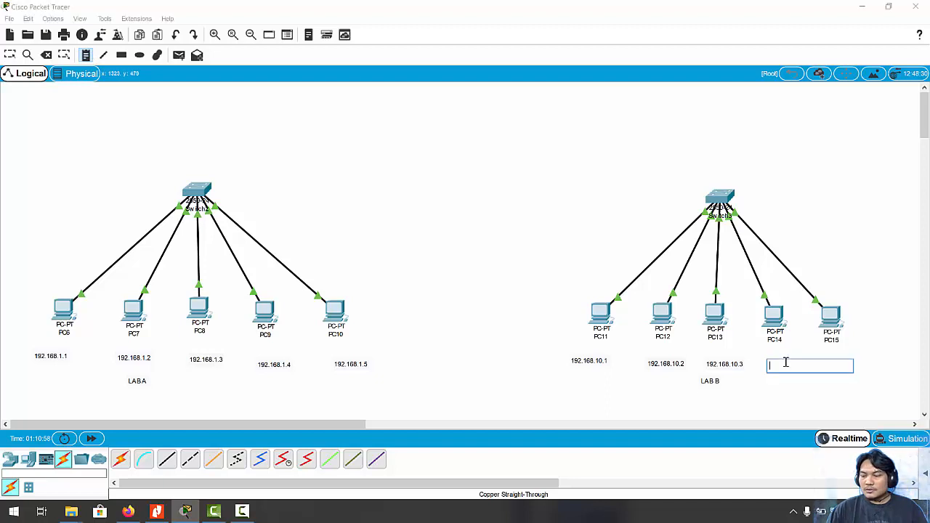
pyautogui.write('192.168.10')
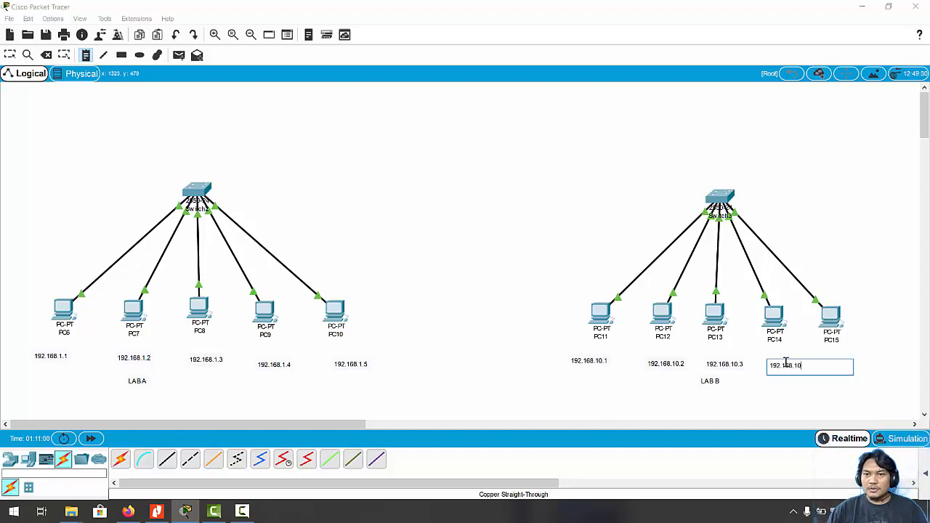
pyautogui.write('.4')
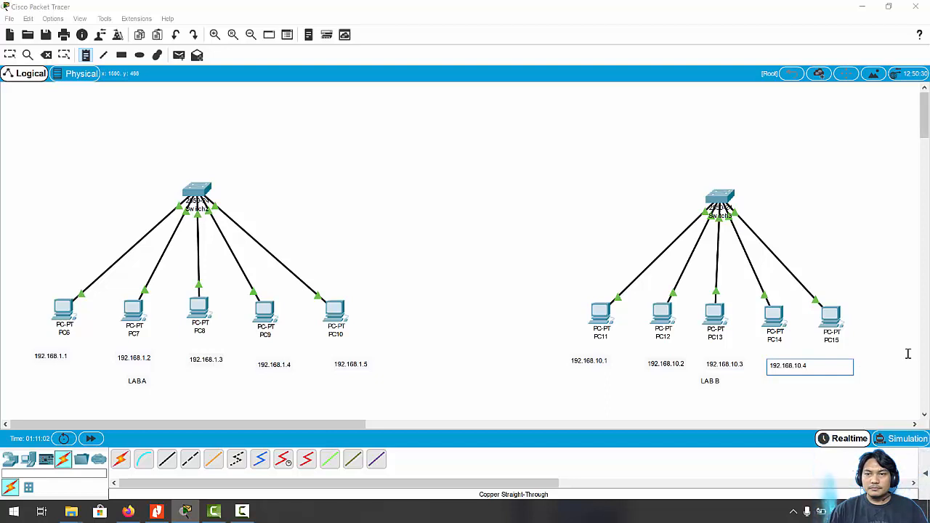
pyautogui.click(883, 356)
# Add a note with the address 192.168.10.5 below PC15 in the LAB B group
pyautogui.click(85, 56)
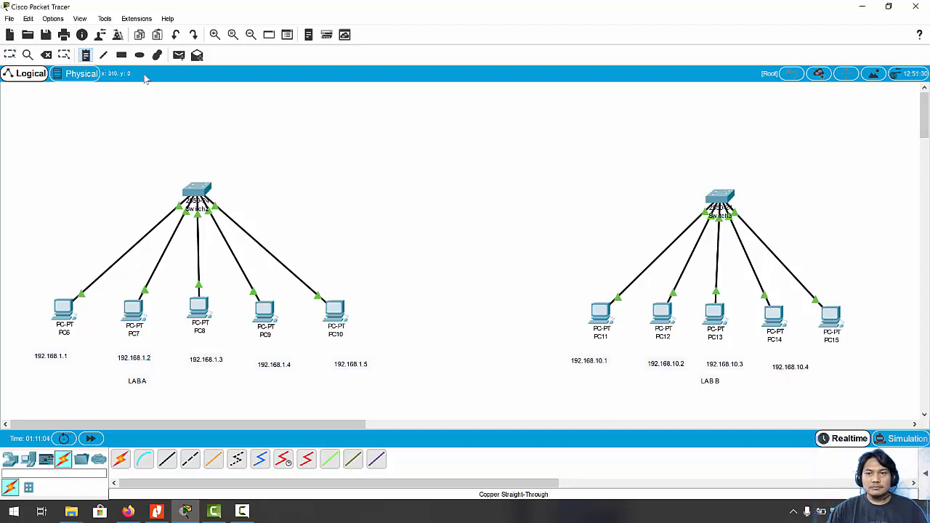
pyautogui.click(827, 364)
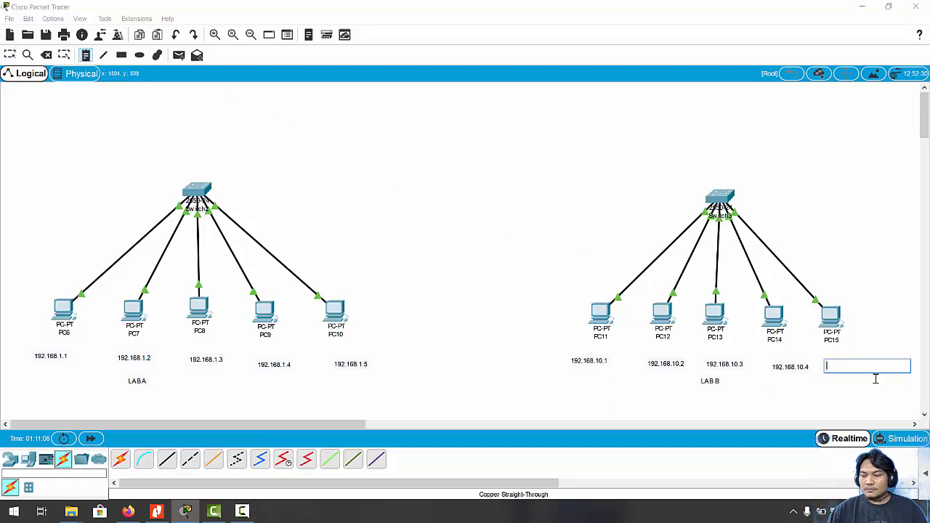
pyautogui.write('1')
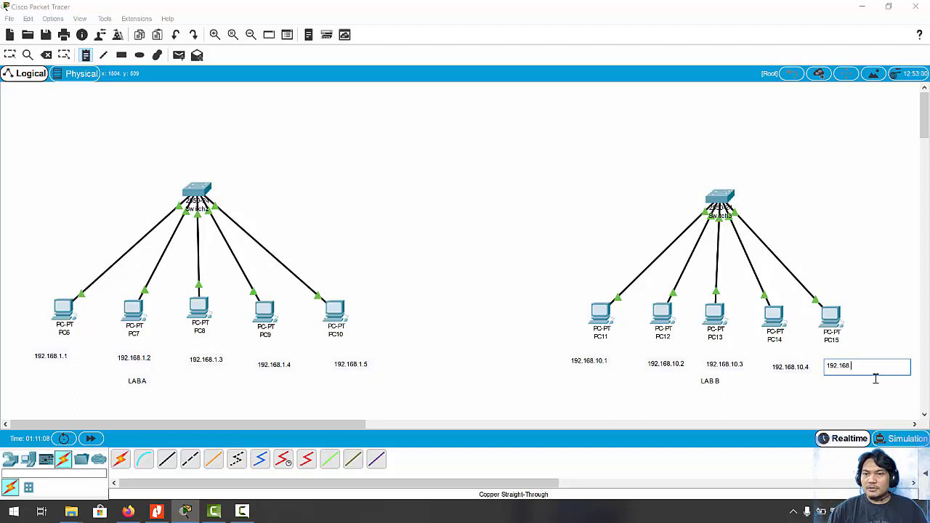
pyautogui.write('92.168.10.5')
pyautogui.click(889, 293)
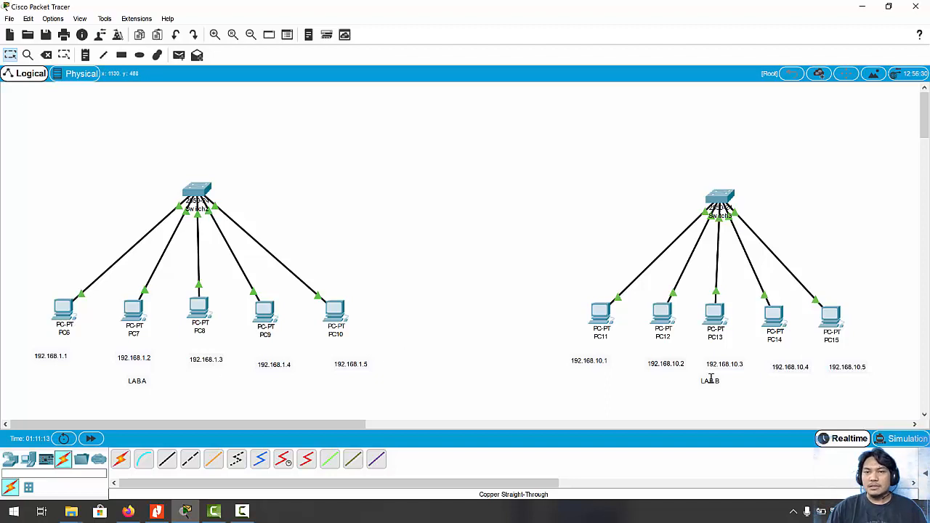
# Give PC6 the static IP address 192.168.1.1 with subnet mask 255.255.255.0 and close its window
pyautogui.click(64, 316)
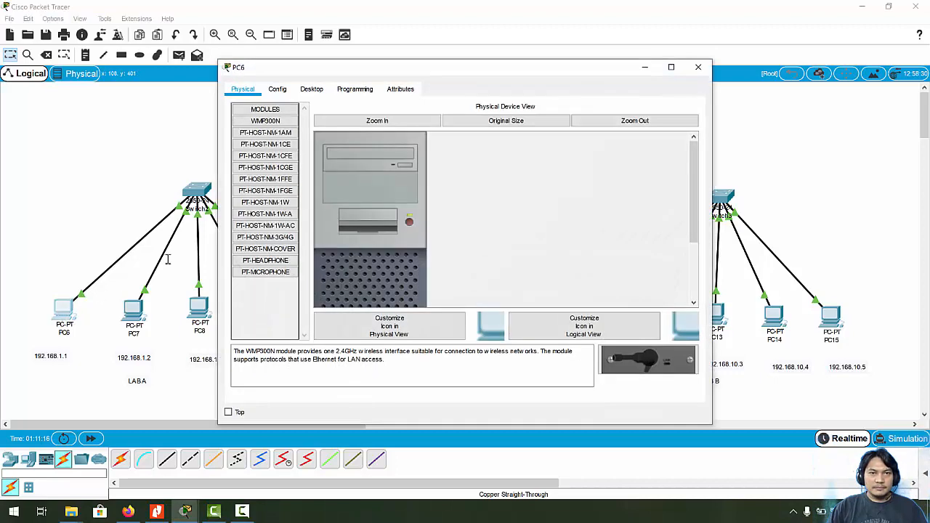
pyautogui.click(311, 91)
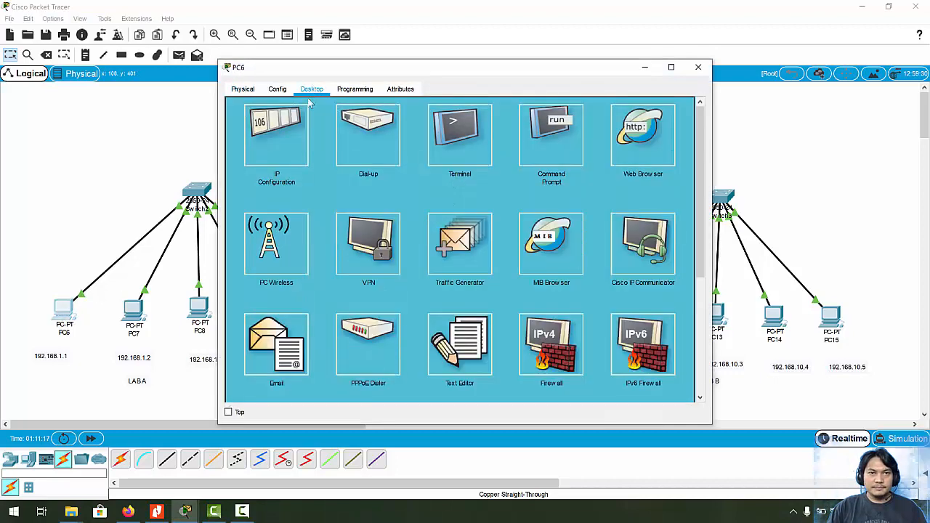
pyautogui.click(291, 144)
pyautogui.click(428, 169)
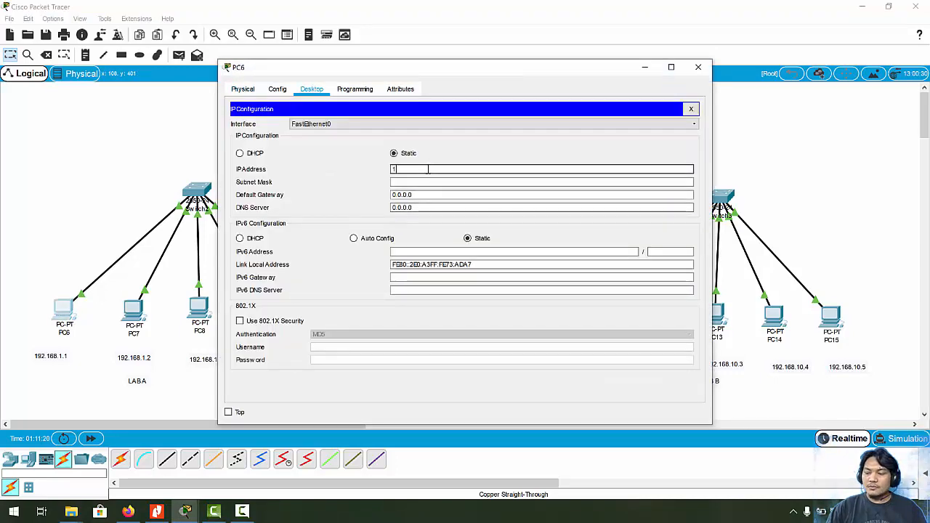
pyautogui.write('192.168.')
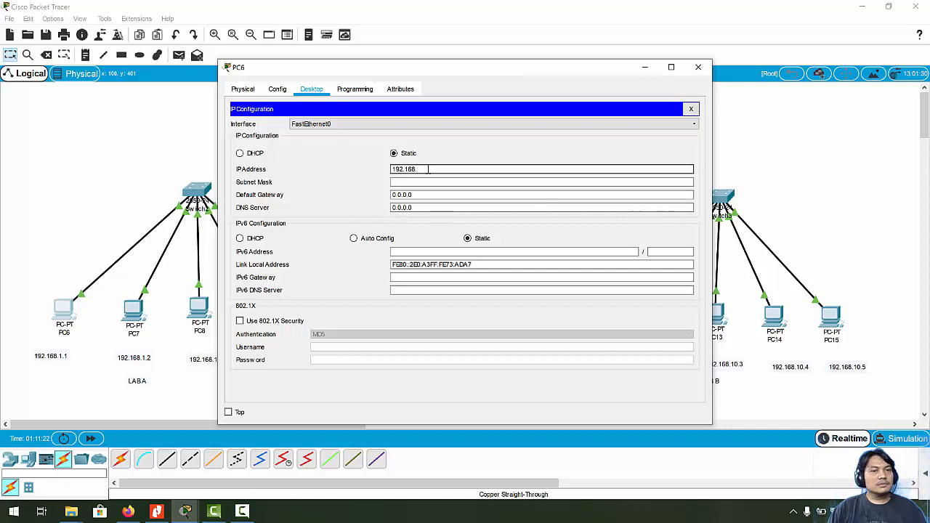
pyautogui.write('1.1')
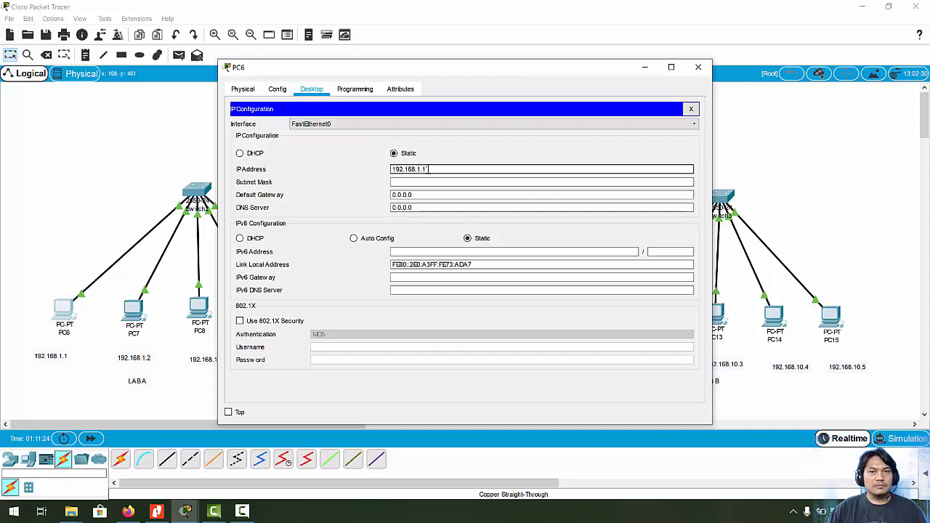
pyautogui.press('Return')
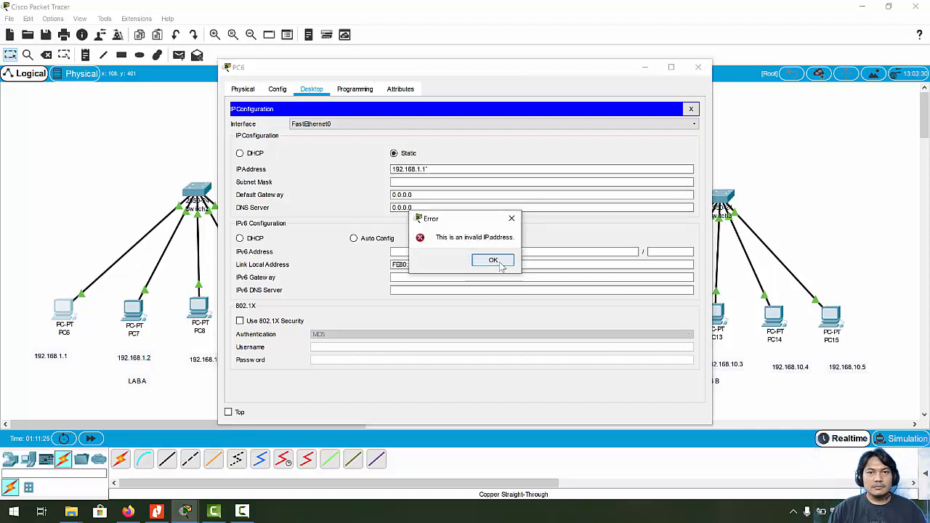
pyautogui.click(494, 260)
pyautogui.click(442, 169)
pyautogui.write('1')
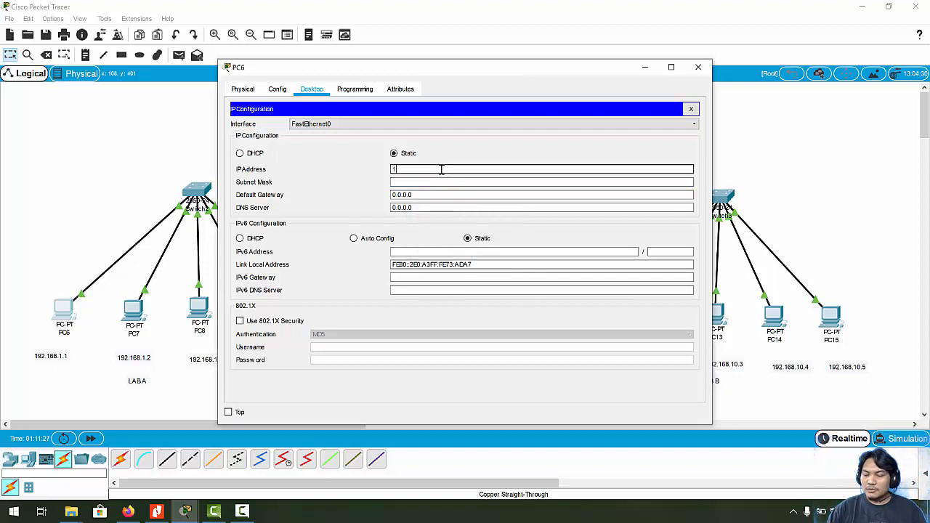
pyautogui.write('92.168.1.1')
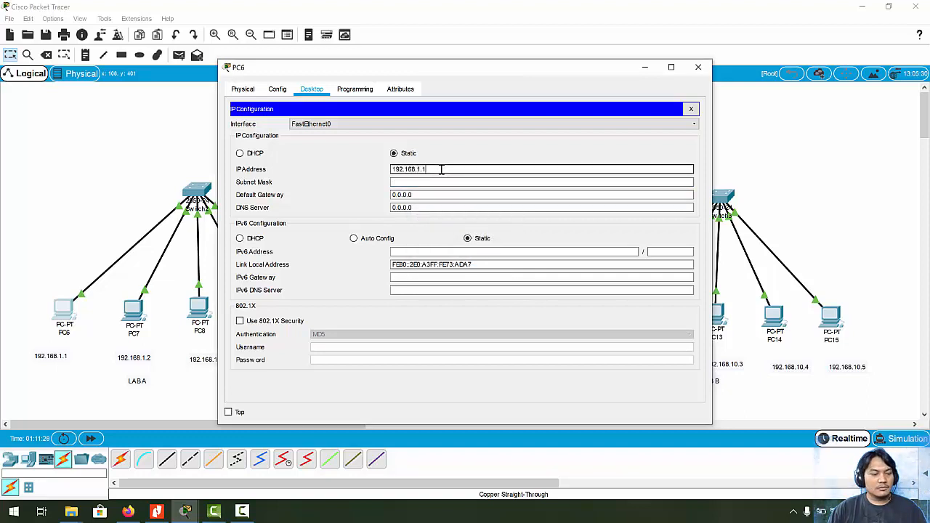
pyautogui.press('Tab')
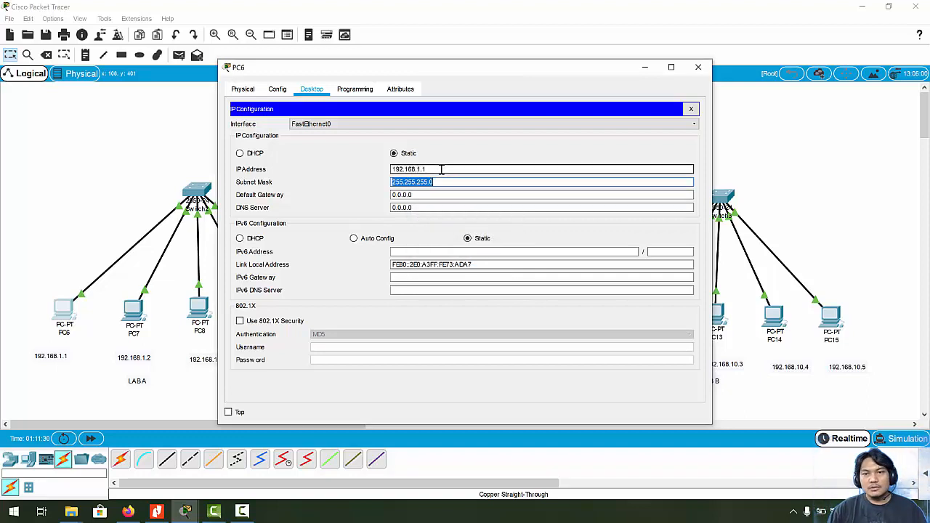
pyautogui.click(691, 109)
pyautogui.click(698, 67)
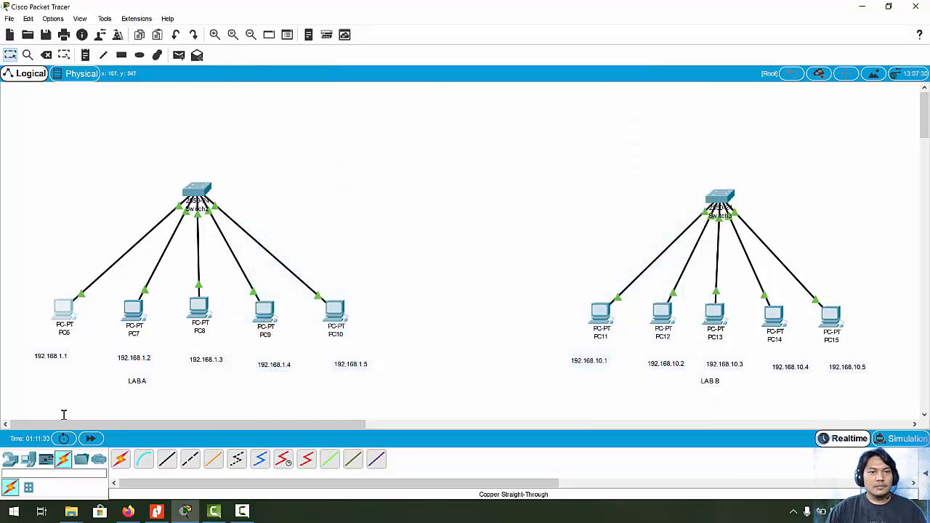
# Give PC7 the static IP address 192.168.1.2 with subnet mask 255.255.255.0 and close its window
pyautogui.click(136, 313)
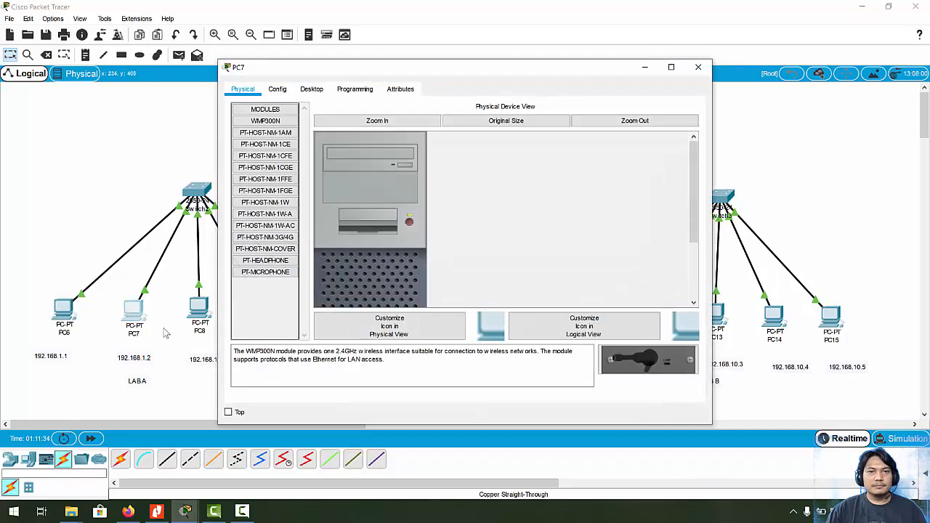
pyautogui.click(312, 89)
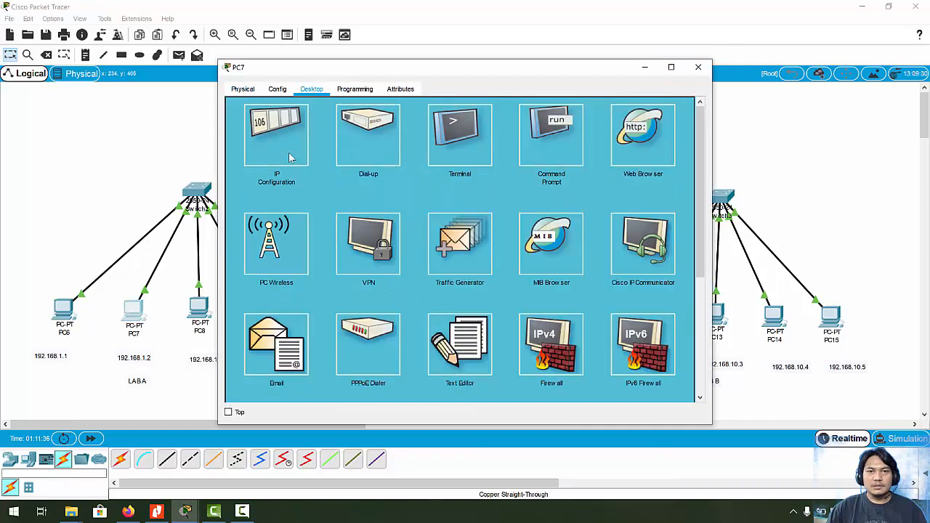
pyautogui.click(289, 154)
pyautogui.click(408, 169)
pyautogui.write('19')
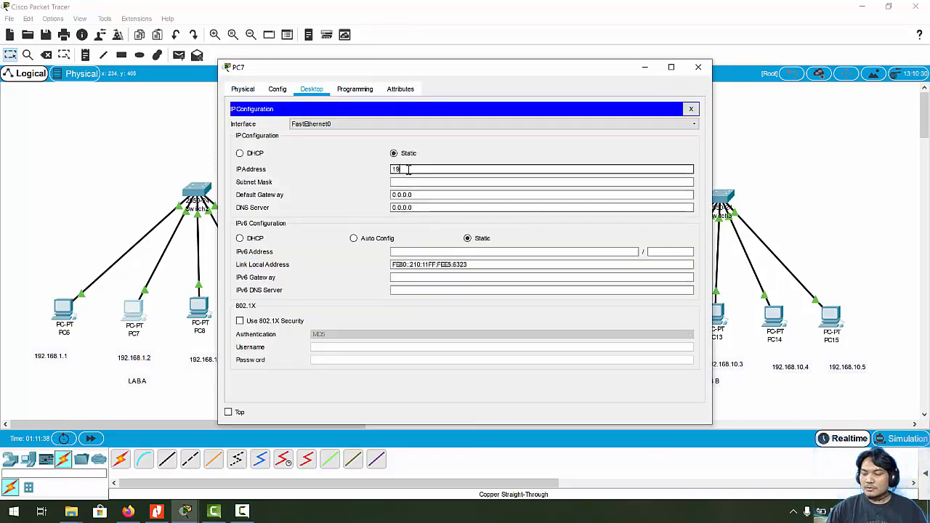
pyautogui.write('2.168.1.')
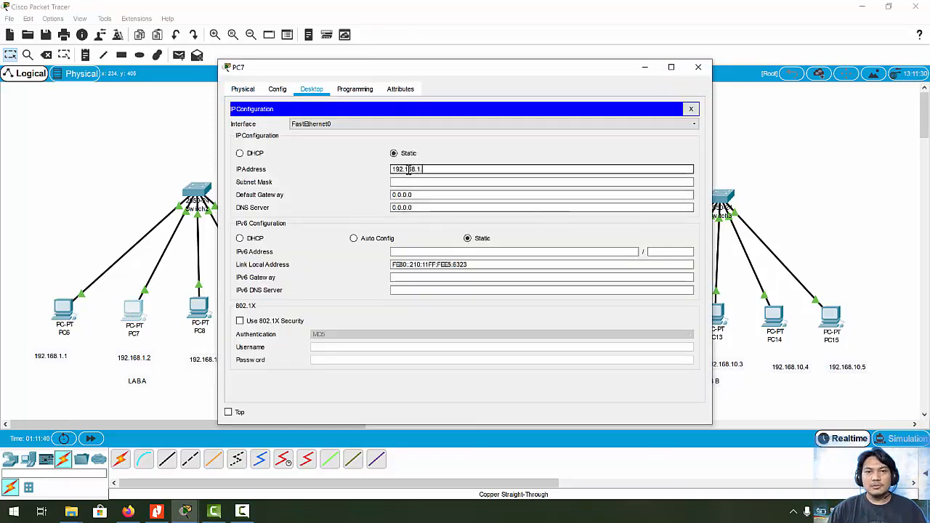
pyautogui.write('2')
pyautogui.press('Tab')
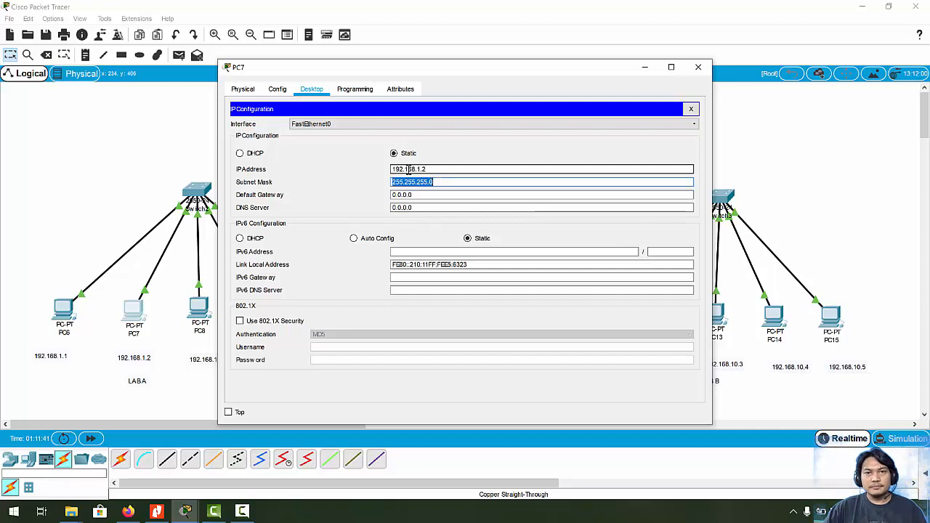
pyautogui.click(699, 67)
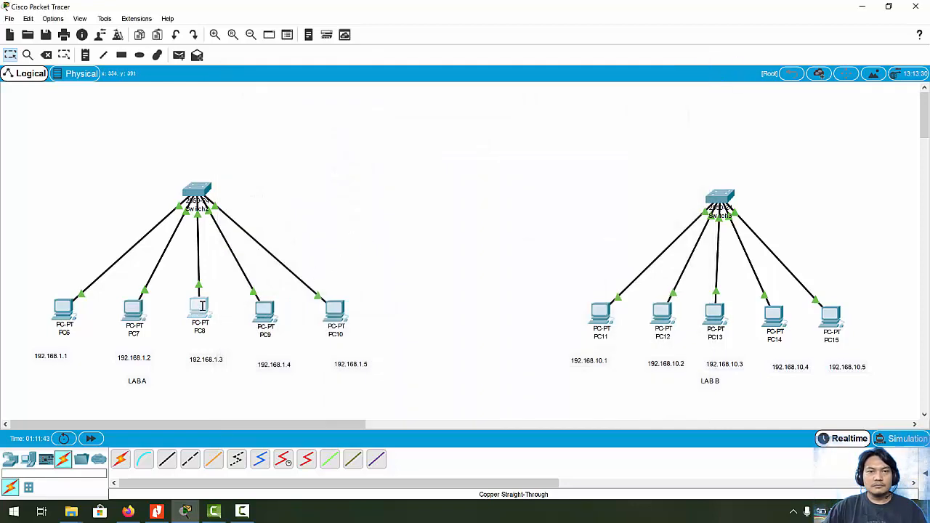
# Give PC8 the static IP address 192.168.1.3 with subnet mask 255.255.255.0 and close its window
pyautogui.click(201, 307)
pyautogui.click(311, 89)
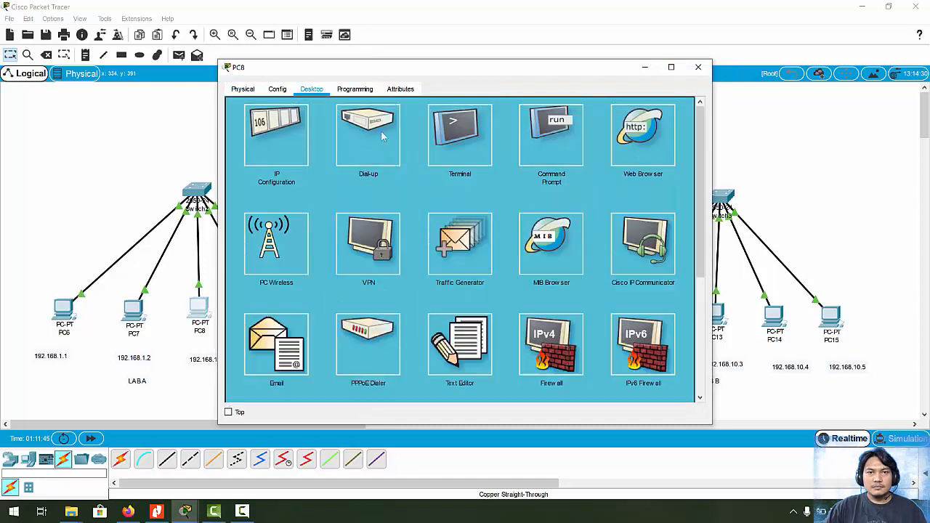
pyautogui.click(304, 145)
pyautogui.click(454, 167)
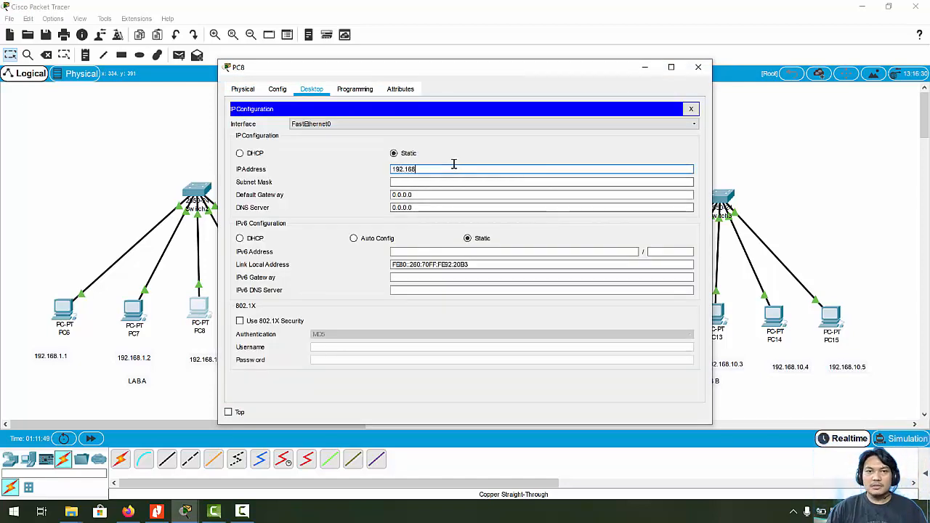
pyautogui.write('192.168.1.3')
pyautogui.press('Tab')
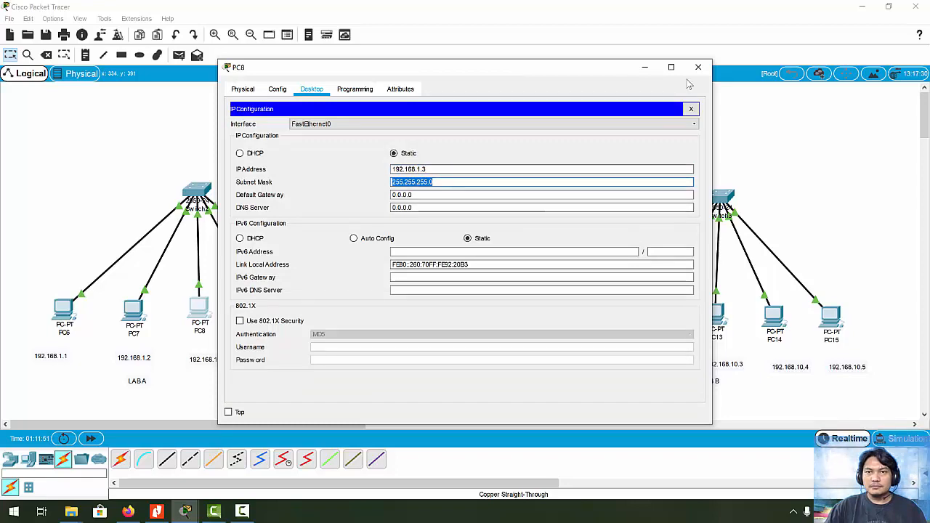
pyautogui.click(691, 109)
pyautogui.click(698, 67)
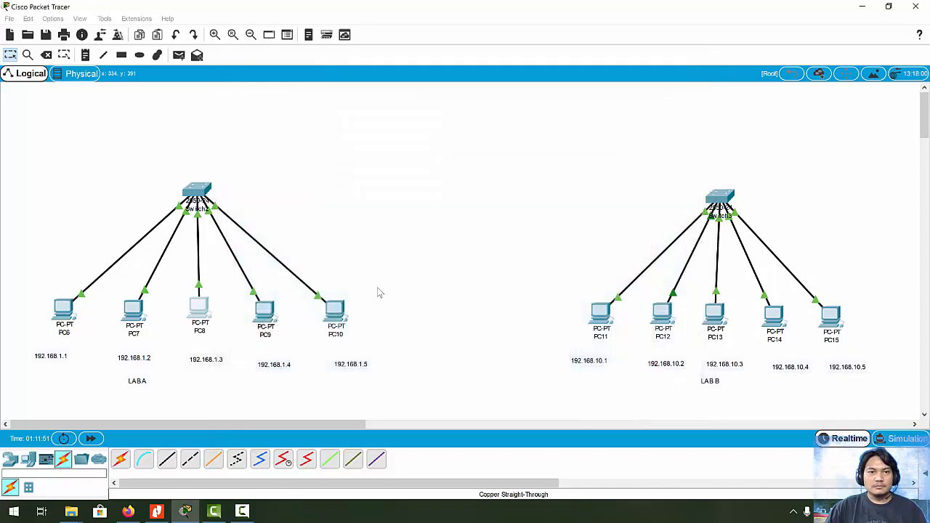
# Give PC9 the static IP address 192.168.1.4 with subnet mask 255.255.255.0 and close its window
pyautogui.click(257, 312)
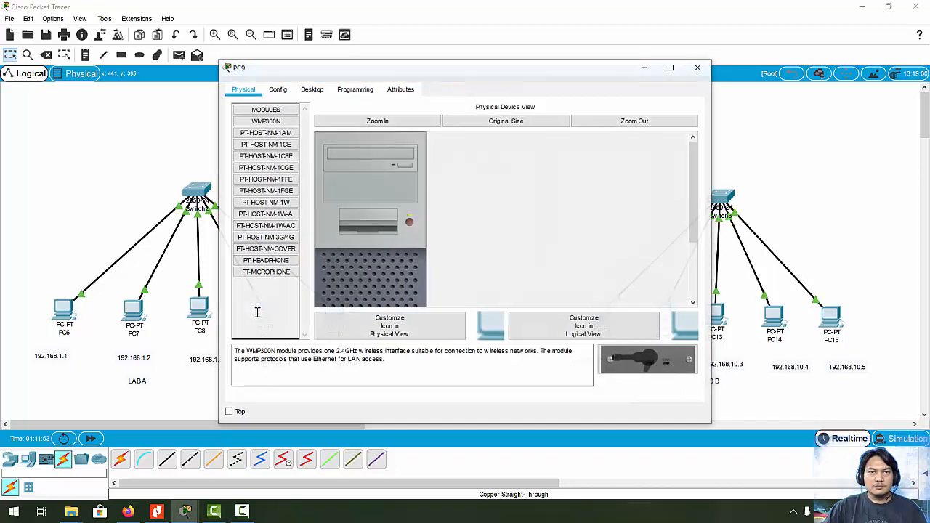
pyautogui.click(312, 89)
pyautogui.click(294, 146)
pyautogui.click(419, 169)
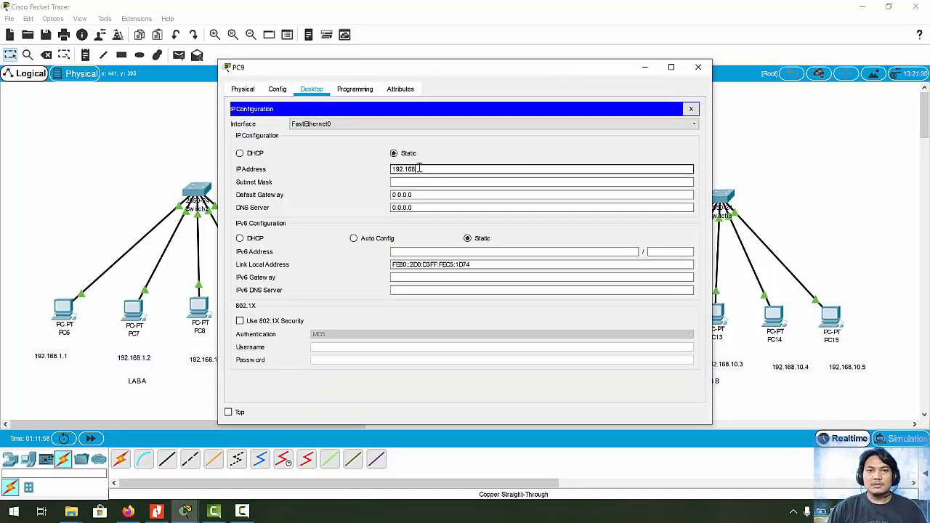
pyautogui.press('Tab')
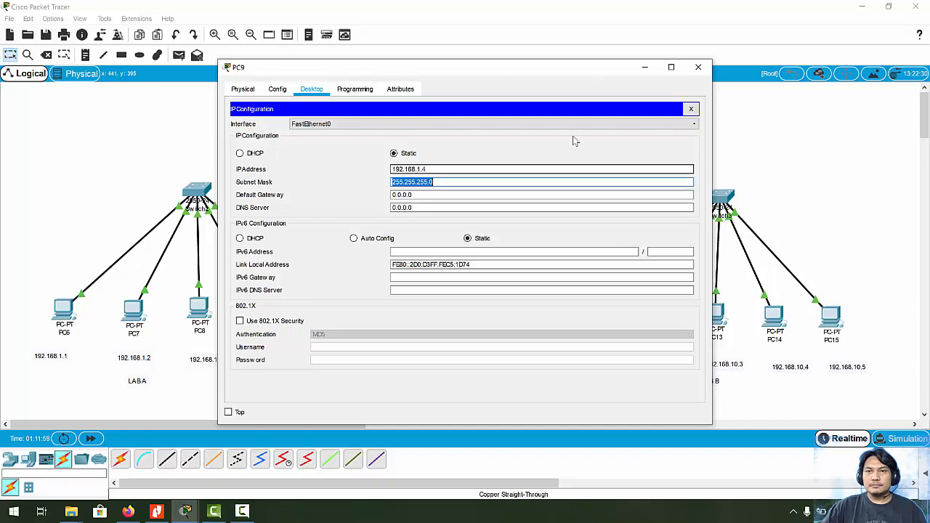
pyautogui.click(691, 109)
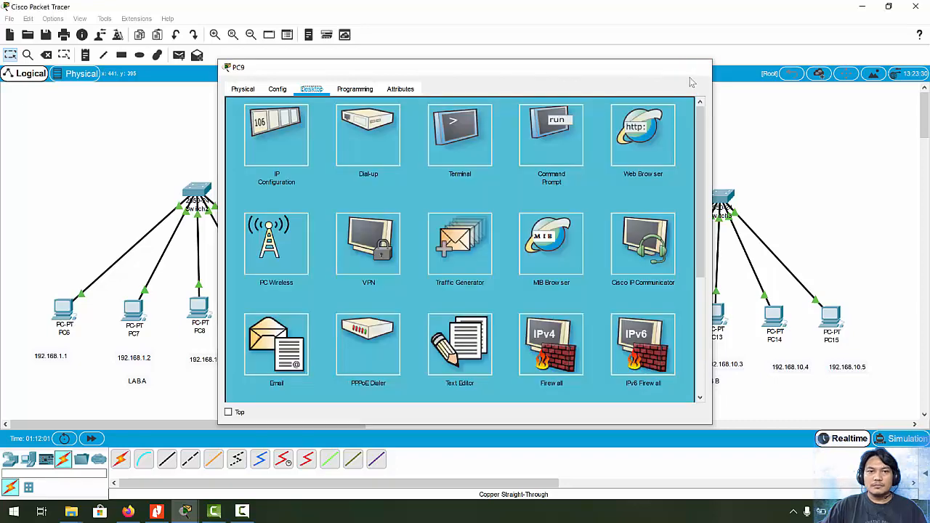
pyautogui.click(698, 67)
# Give PC10 the static IP address 192.168.1.5 with subnet mask 255.255.255.0 and close its window
pyautogui.click(336, 313)
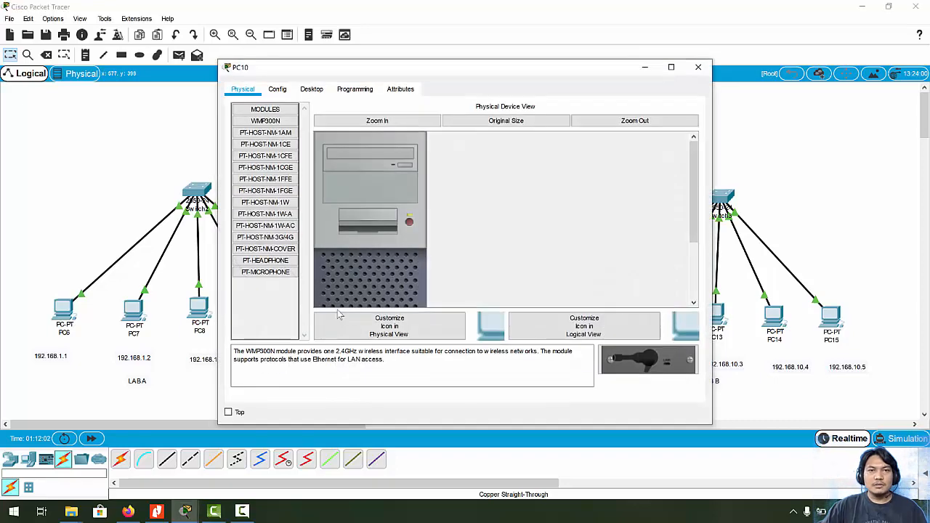
pyautogui.click(318, 91)
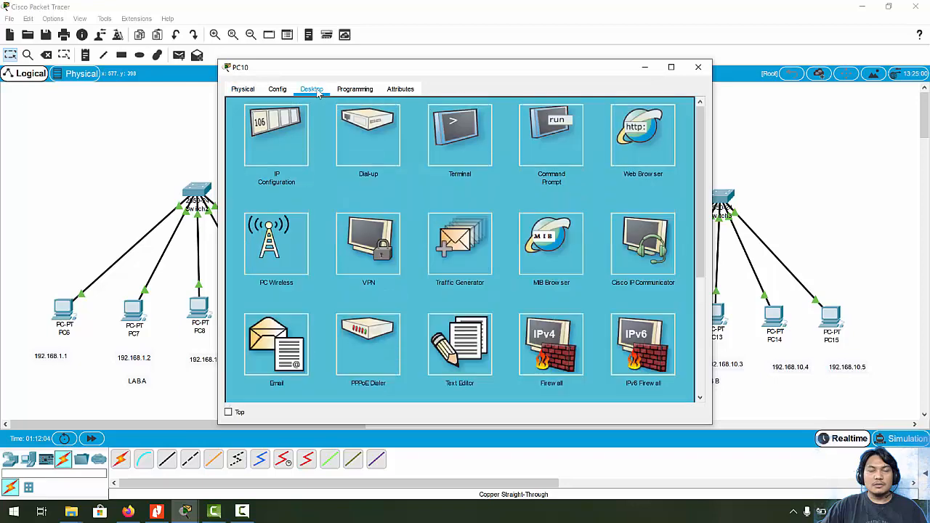
pyautogui.click(284, 141)
pyautogui.click(420, 170)
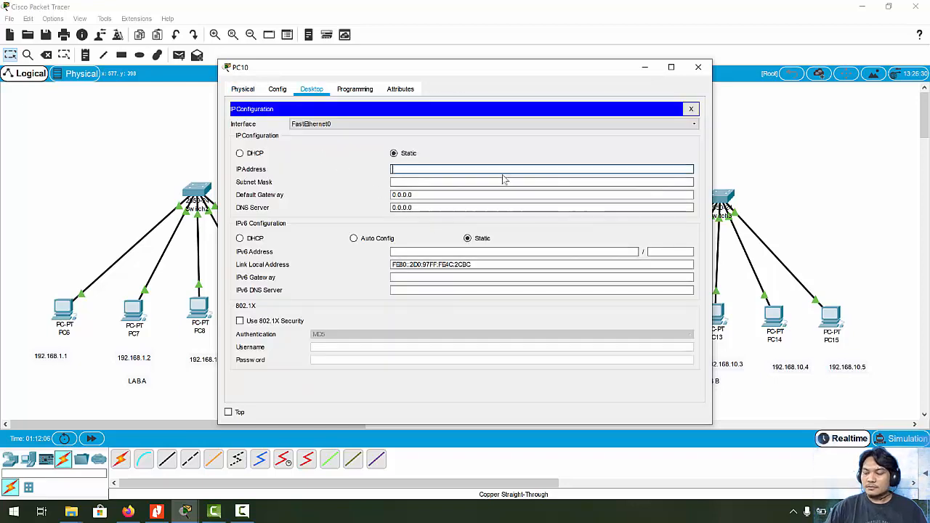
pyautogui.write('192.168.1')
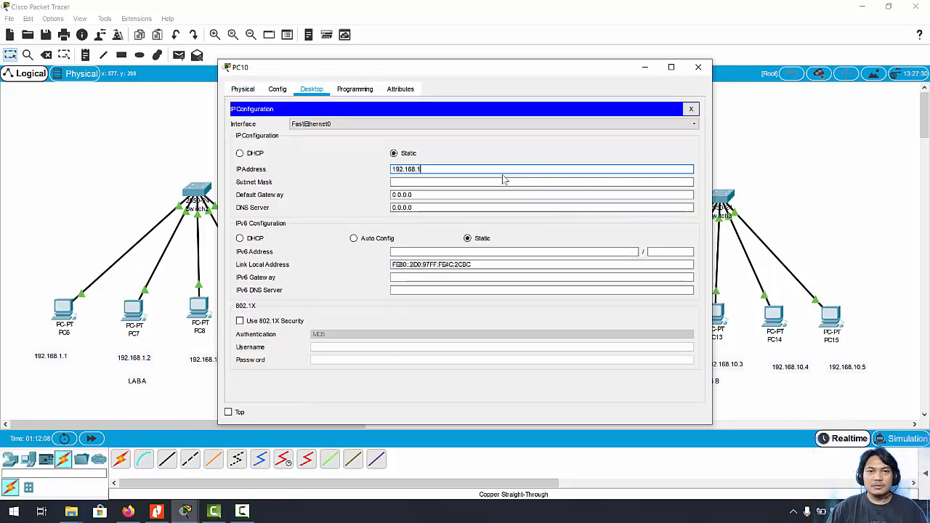
pyautogui.write('.5')
pyautogui.press('Tab')
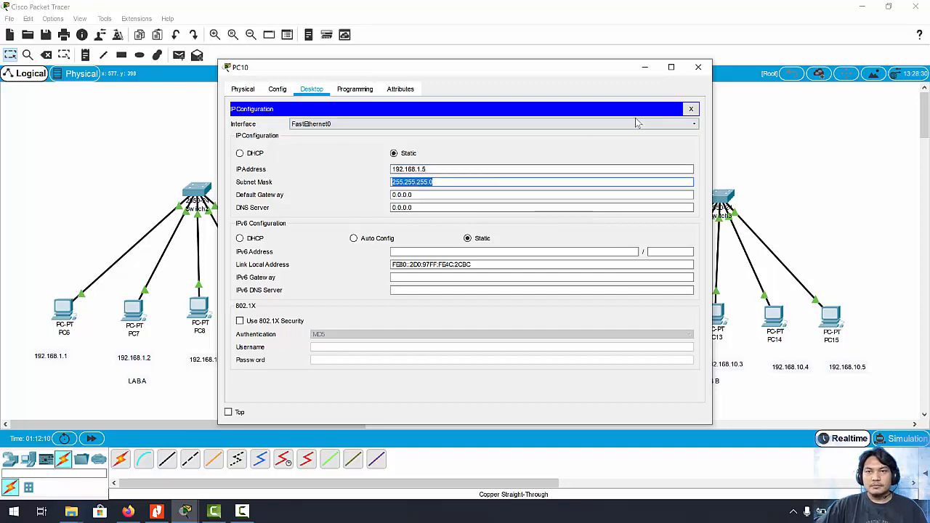
pyautogui.click(691, 108)
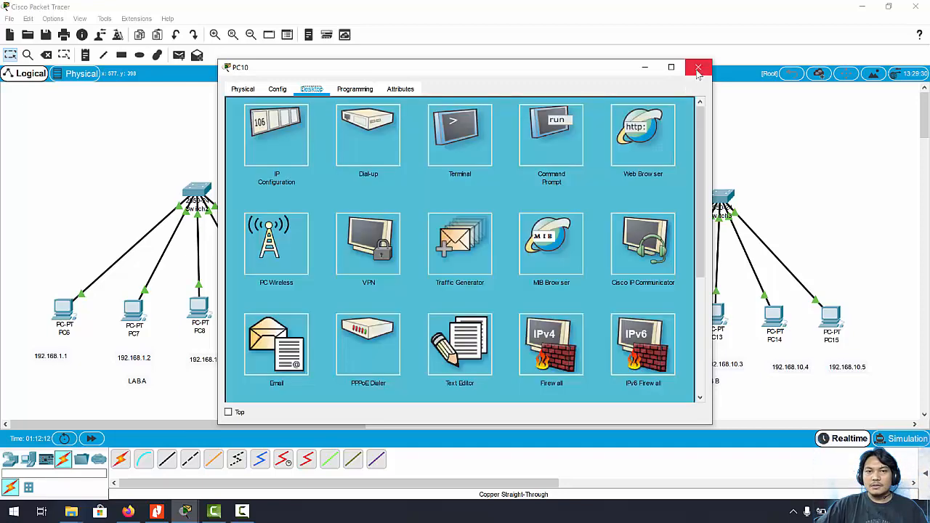
pyautogui.click(698, 68)
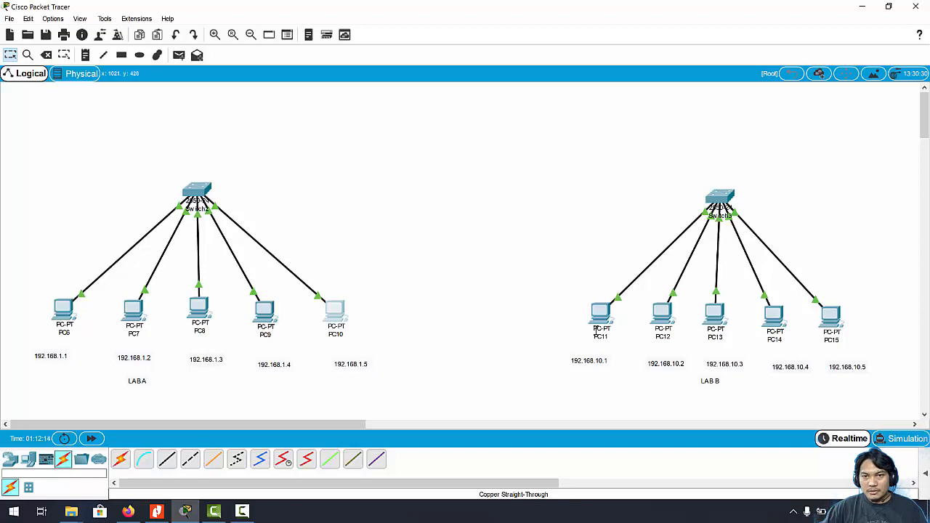
# Give PC11 the static IP address 192.168.10.1 with subnet mask 255.255.255.0 and close its window
pyautogui.click(599, 317)
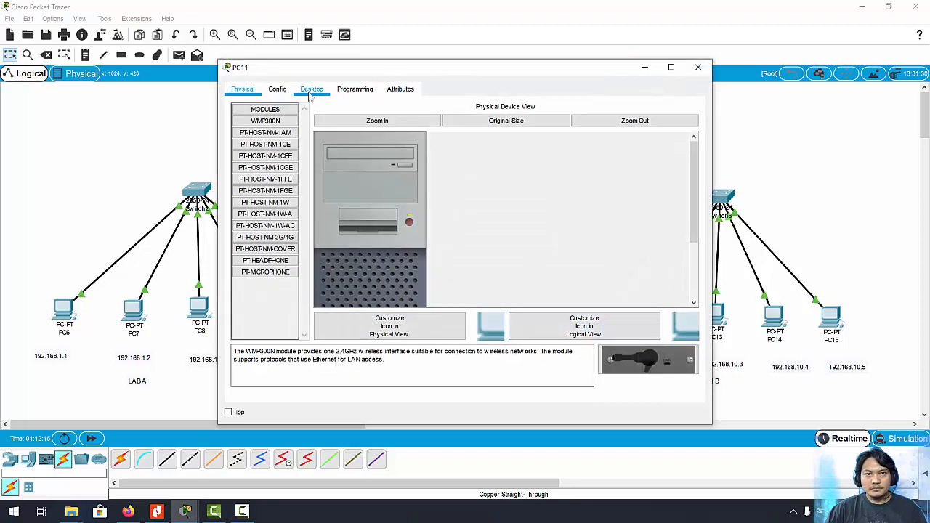
pyautogui.click(311, 90)
pyautogui.click(279, 135)
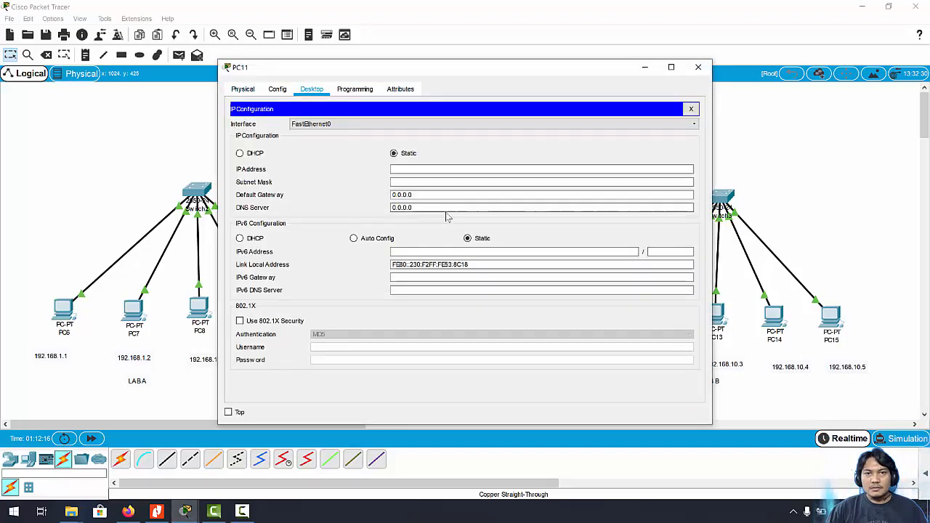
pyautogui.click(437, 170)
pyautogui.write('192.16')
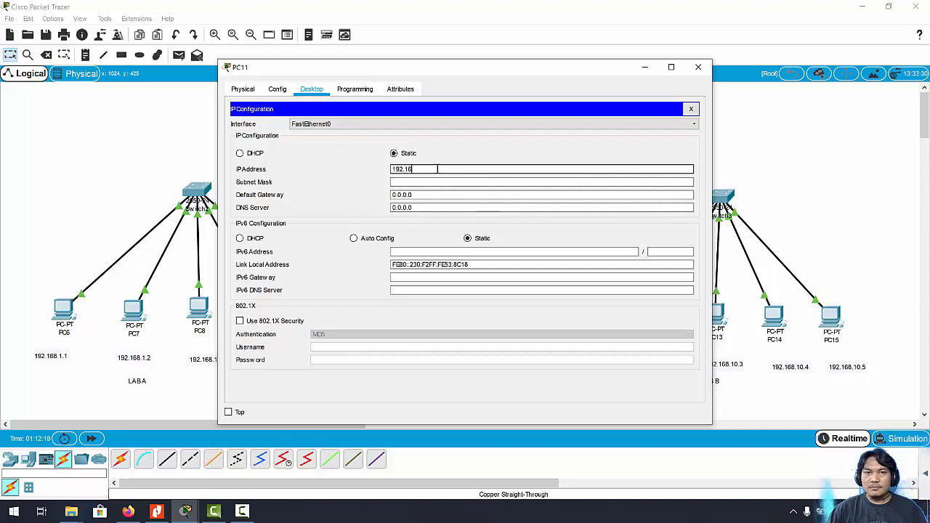
pyautogui.write('8.10.1')
pyautogui.press('Tab')
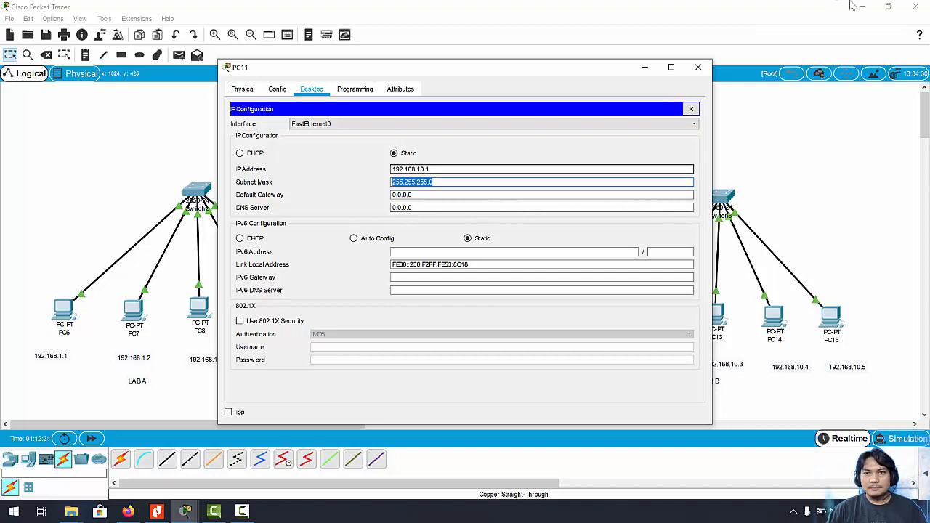
pyautogui.click(699, 67)
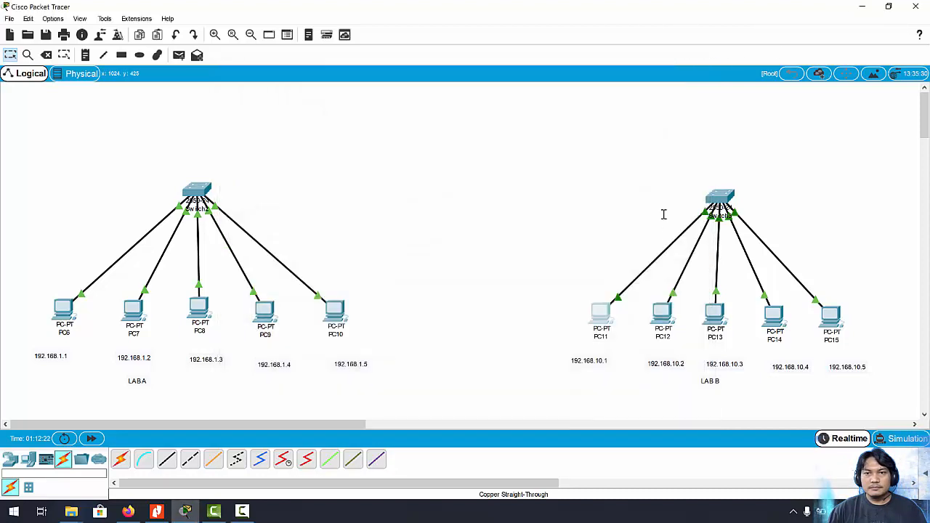
# Give PC12 the static IP address 192.168.10.2 with subnet mask 255.255.255.0 and close its window
pyautogui.click(661, 311)
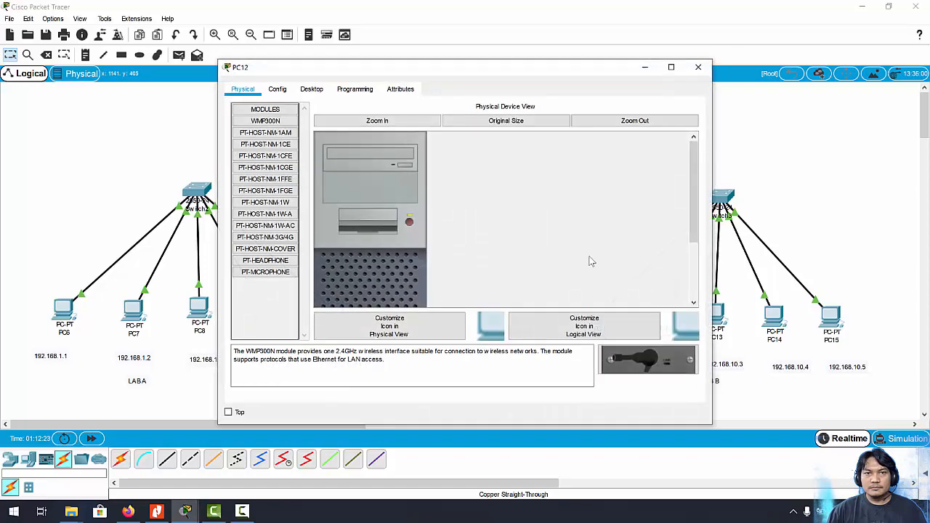
pyautogui.click(311, 90)
pyautogui.click(286, 152)
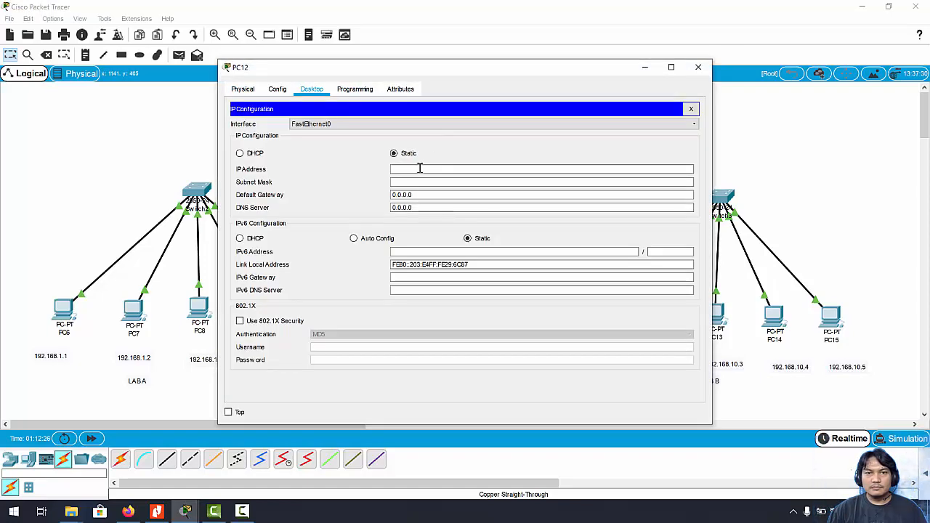
pyautogui.click(417, 169)
pyautogui.write('192.168')
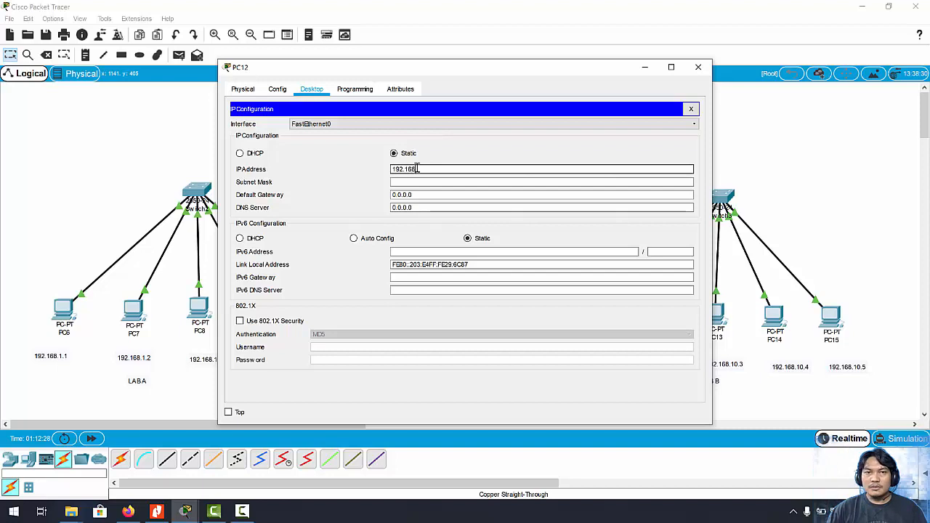
pyautogui.write('.10.2')
pyautogui.press('Tab')
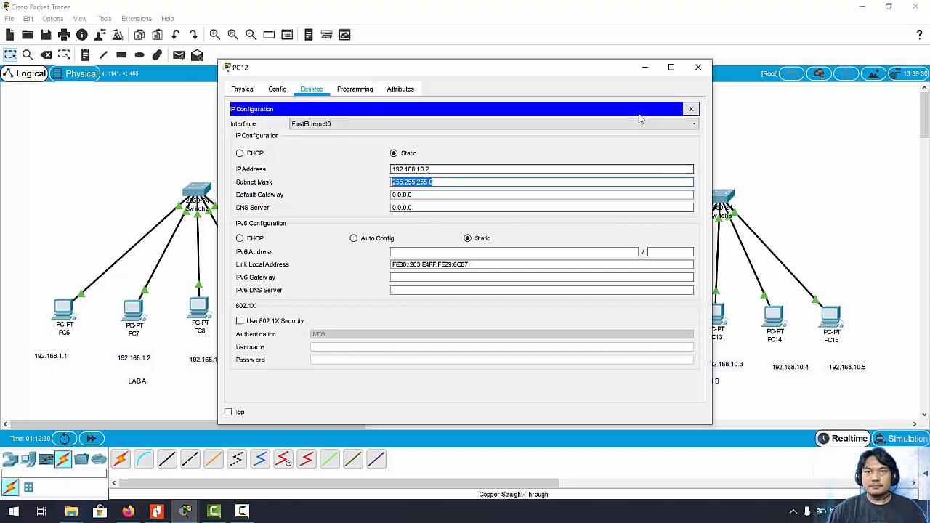
pyautogui.click(698, 67)
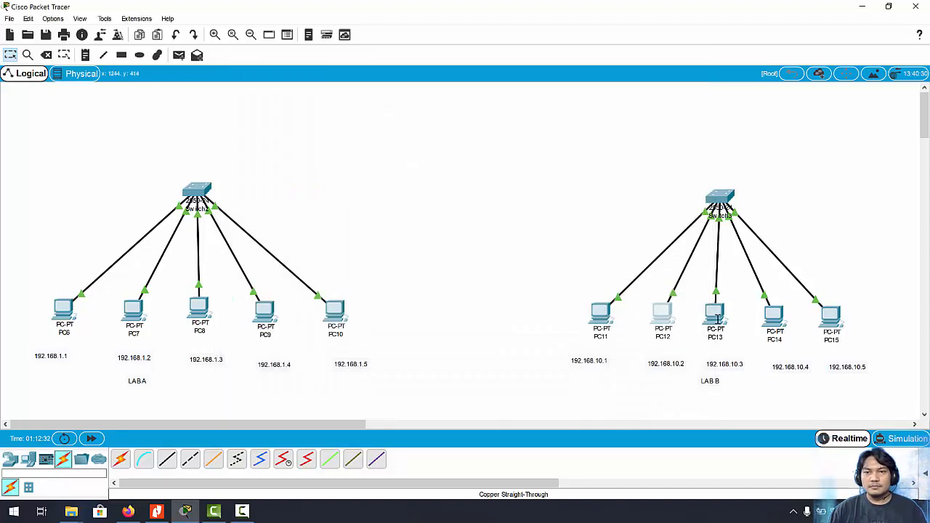
# Give PC13 the static IP address 192.168.10.3 with subnet mask 255.255.255.0 and close its window
pyautogui.click(707, 311)
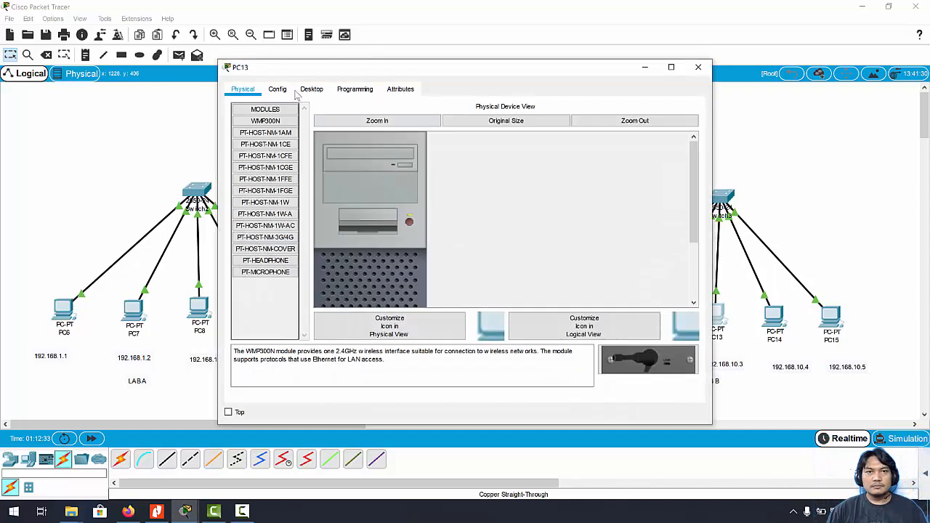
pyautogui.click(311, 91)
pyautogui.click(289, 153)
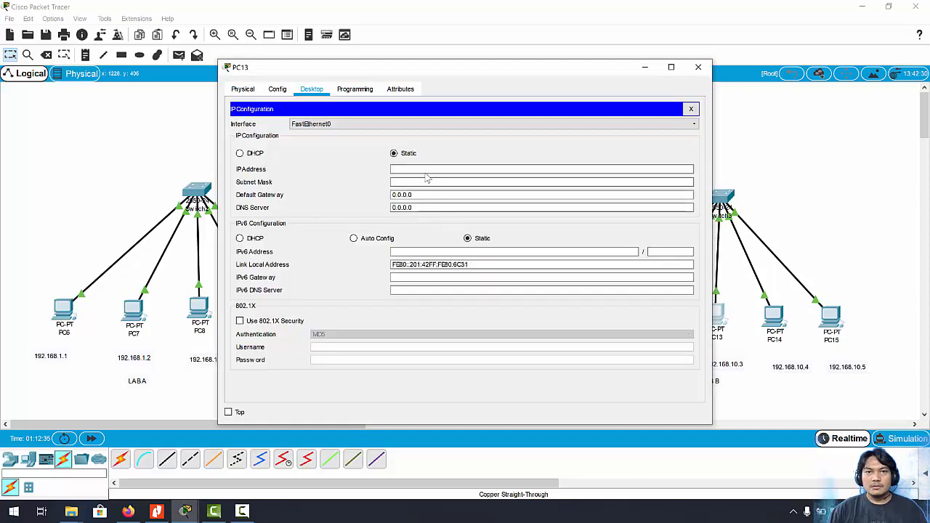
pyautogui.click(425, 170)
pyautogui.write('192.16')
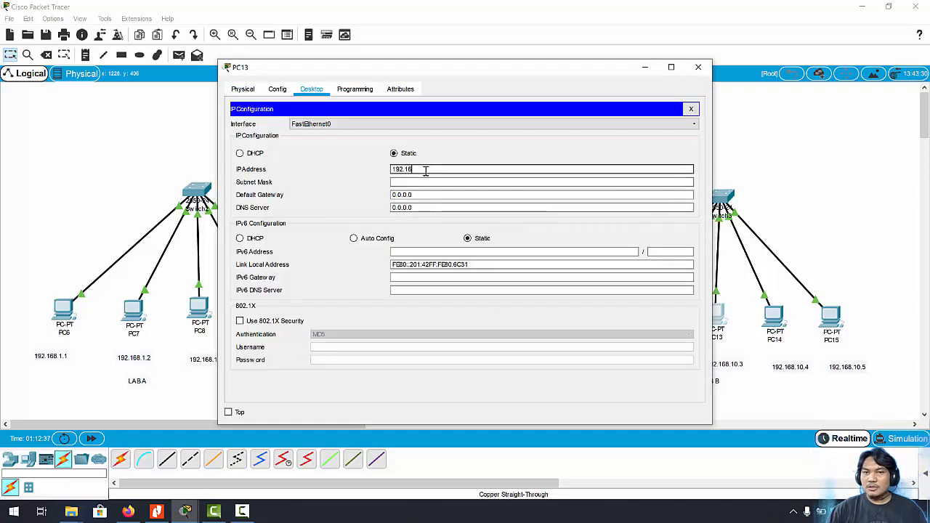
pyautogui.write('8.10.3')
pyautogui.press('Tab')
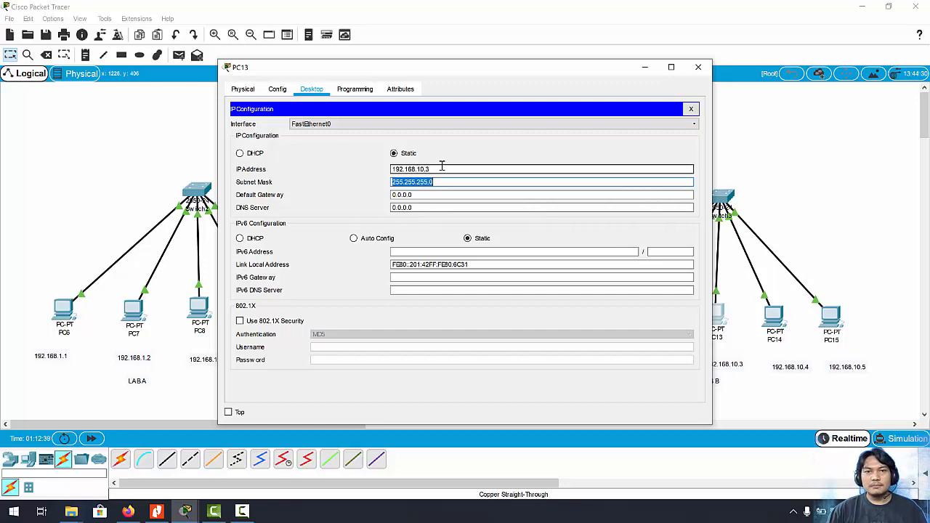
pyautogui.click(699, 67)
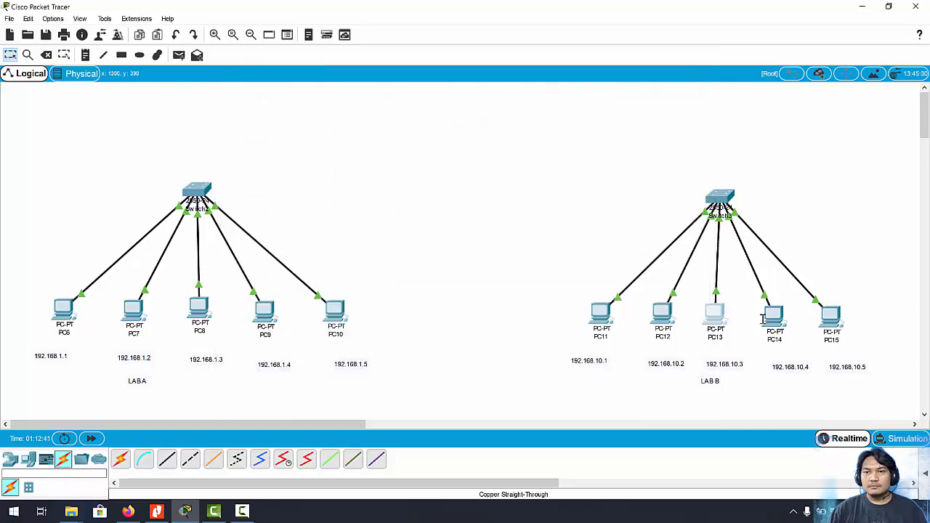
# Give PC14 the static IP address 192.168.10.4 with subnet mask 255.255.255.0 and close its window
pyautogui.click(773, 314)
pyautogui.click(312, 88)
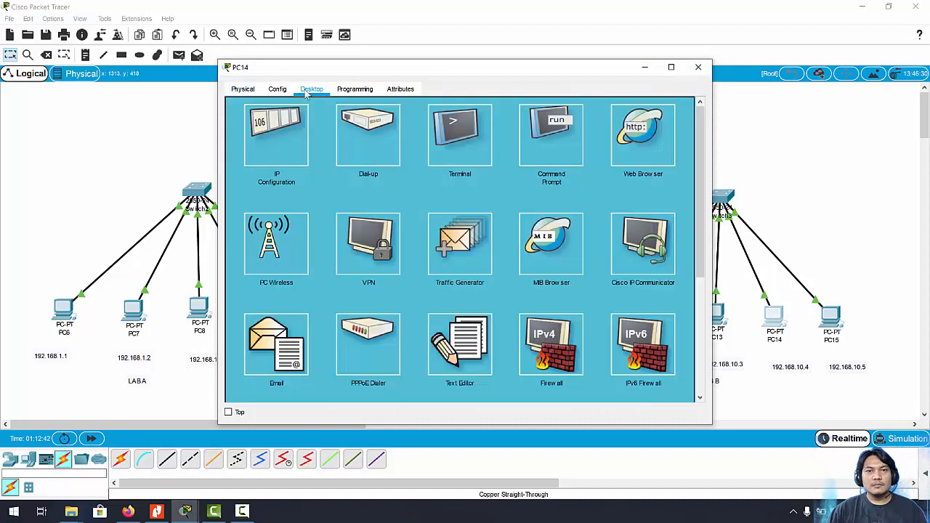
pyautogui.click(273, 146)
pyautogui.click(428, 169)
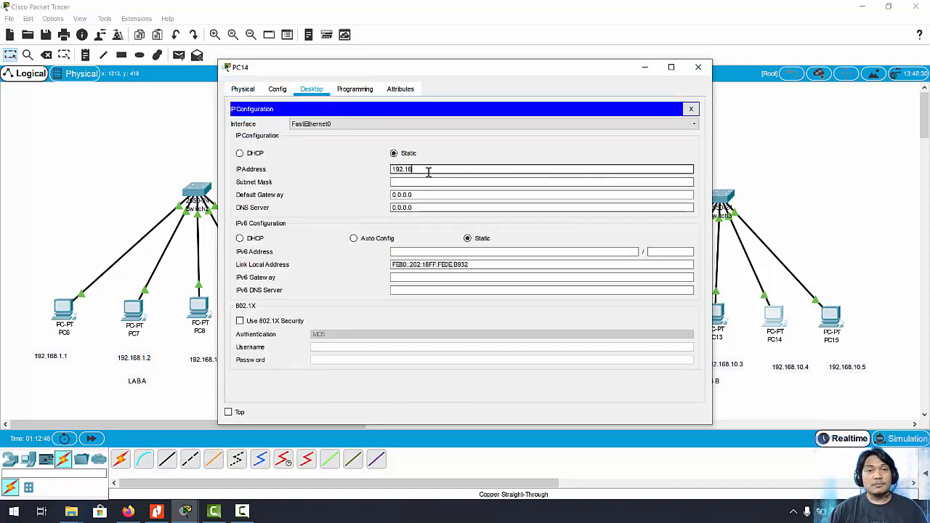
pyautogui.write('192.168.10.4')
pyautogui.press('Tab')
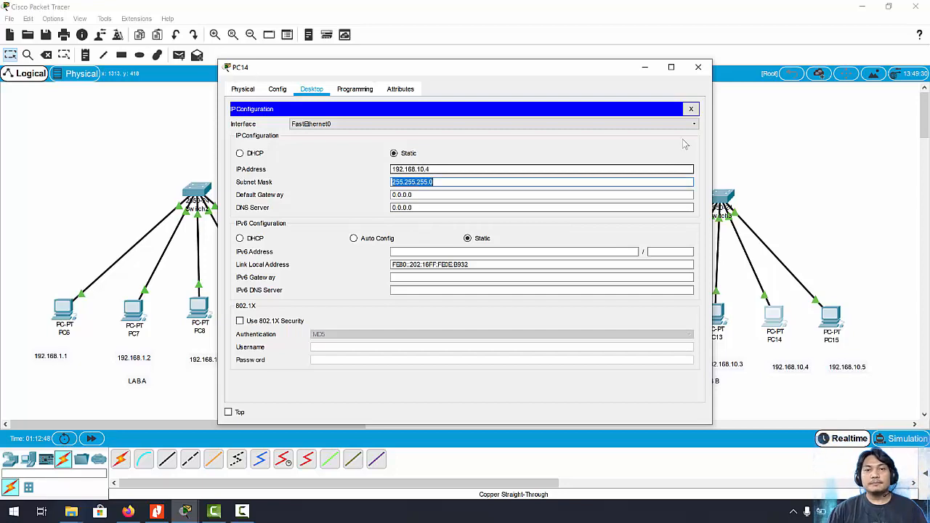
pyautogui.click(698, 67)
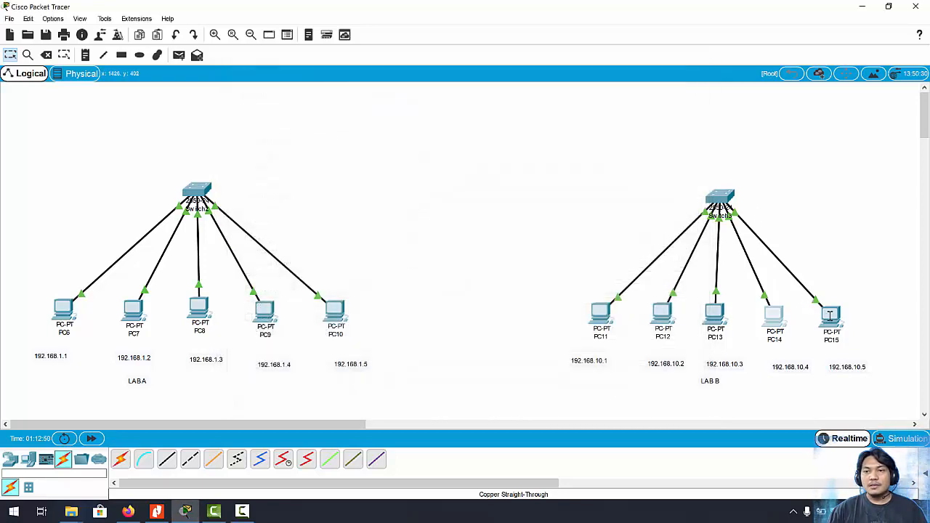
# Give PC15 the static IP address 192.168.10.5 with subnet mask 255.255.255.0 and close its window
pyautogui.click(830, 314)
pyautogui.click(311, 89)
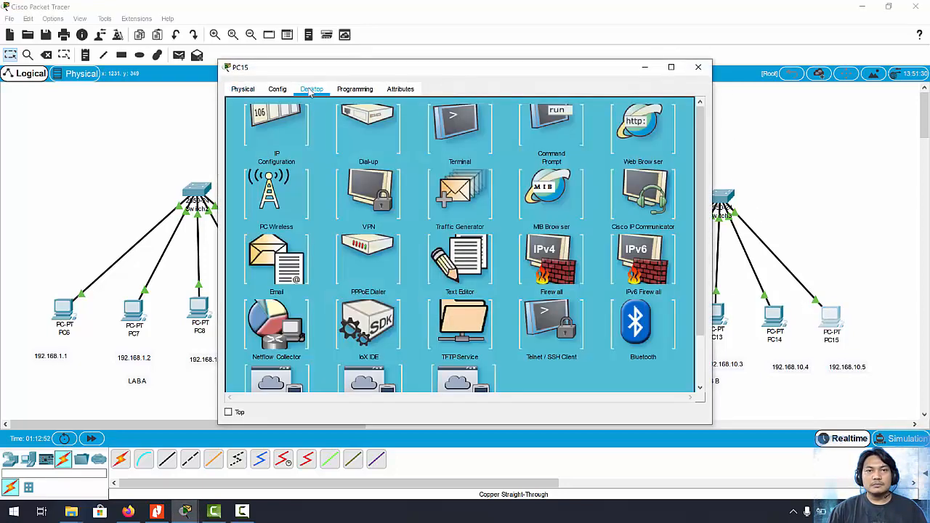
pyautogui.click(285, 148)
pyautogui.click(438, 169)
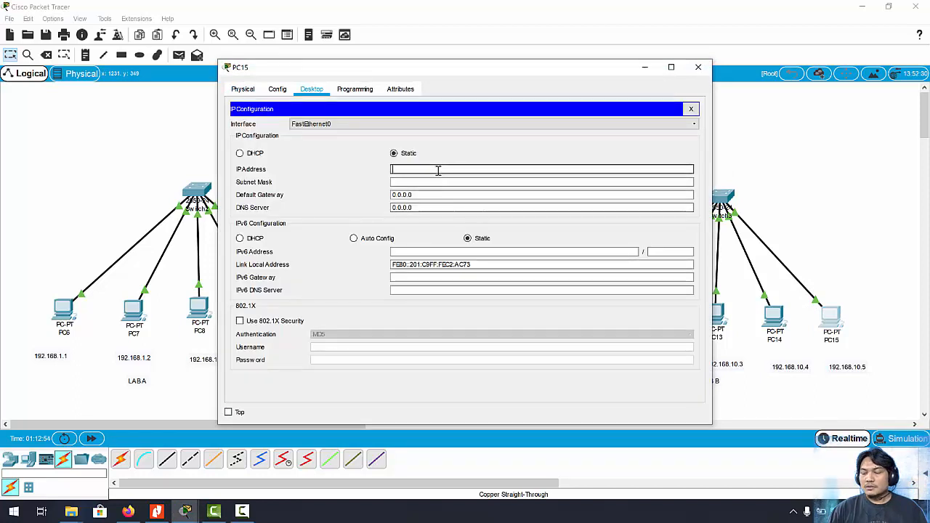
pyautogui.write('192.168.')
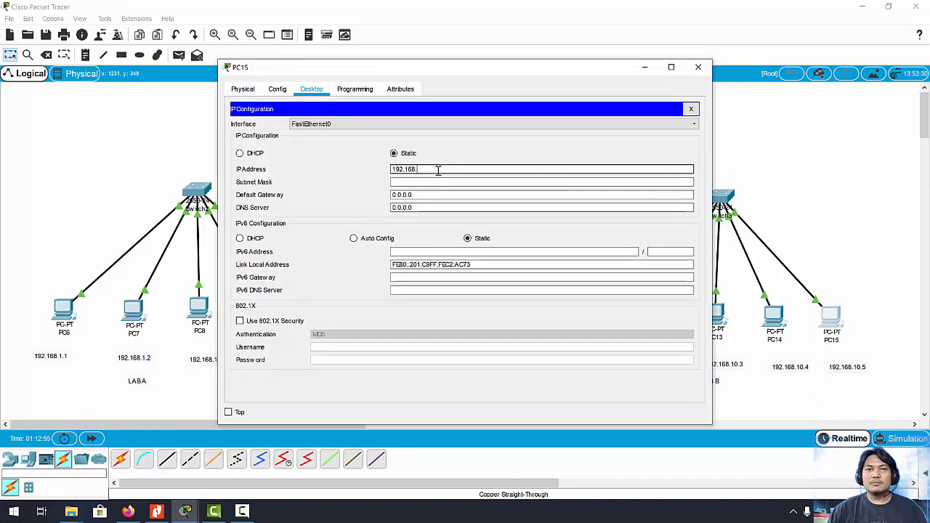
pyautogui.write('10.5')
pyautogui.press('Tab')
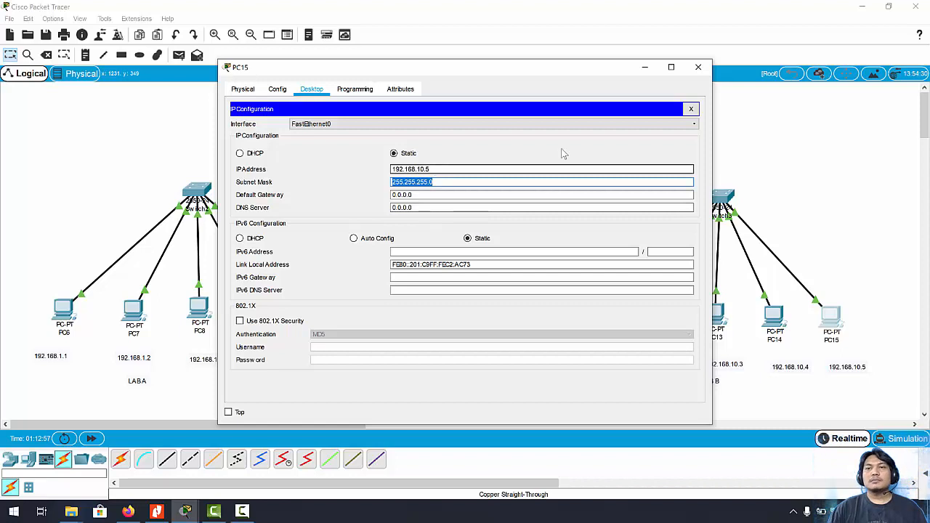
pyautogui.click(698, 72)
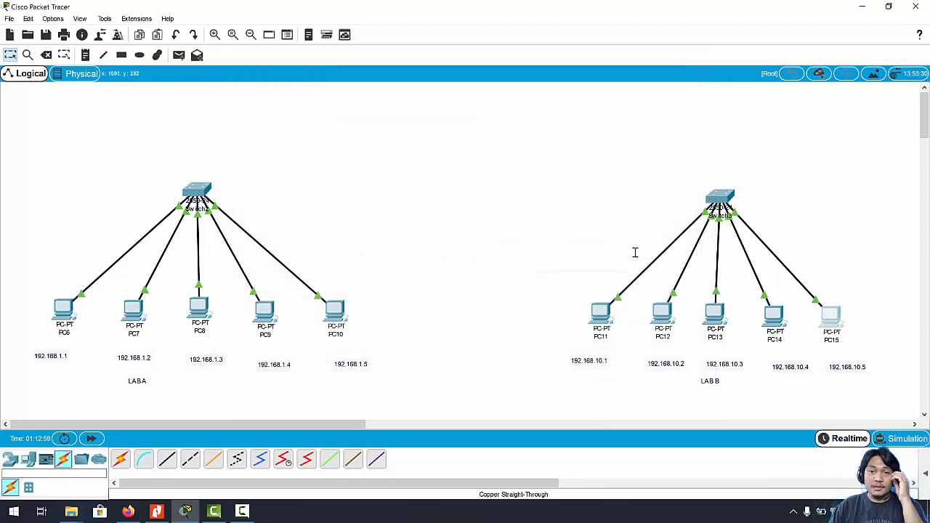
# Check PC6's network configuration by running ipconfig in its Command Prompt
pyautogui.click(64, 313)
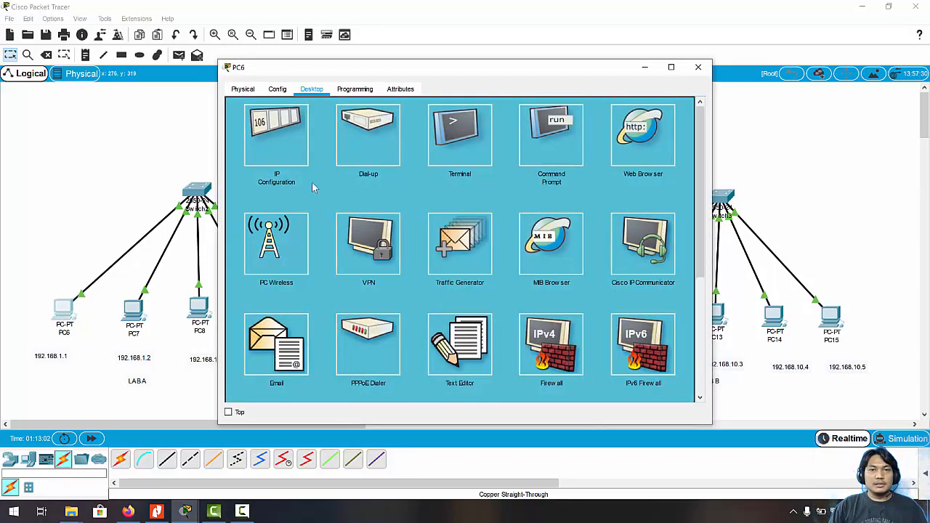
pyautogui.click(541, 150)
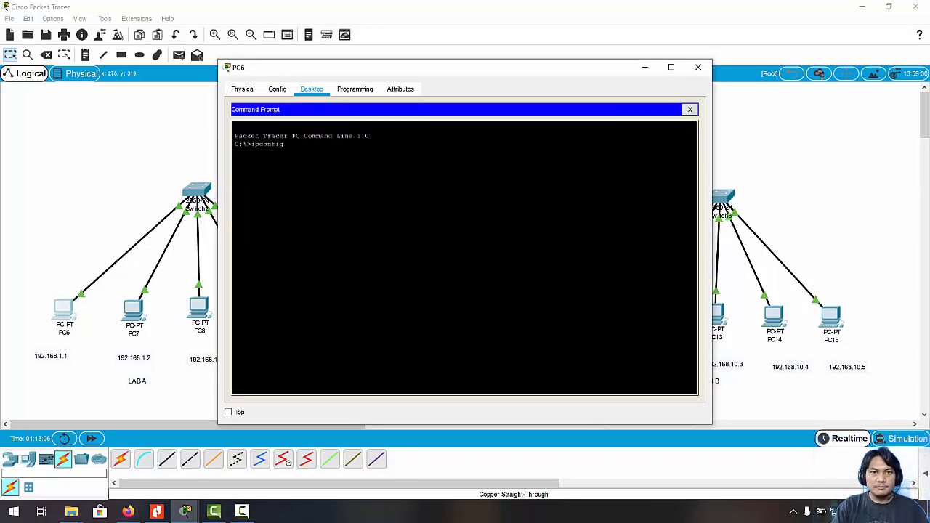
pyautogui.write('ipconfig')
pyautogui.press('Return')
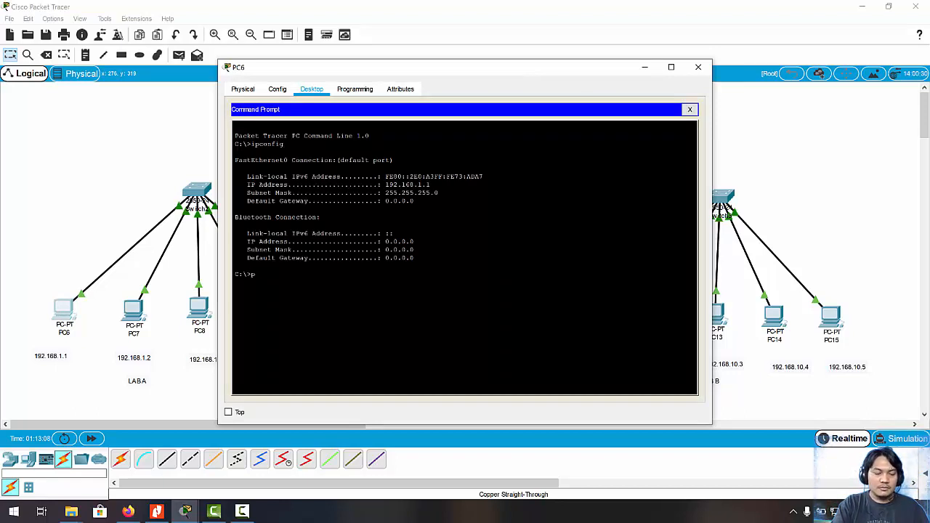
# Ping 192.168.1.1 from PC6's Command Prompt and interrupt the ping before it completes
pyautogui.write('ping 192.')
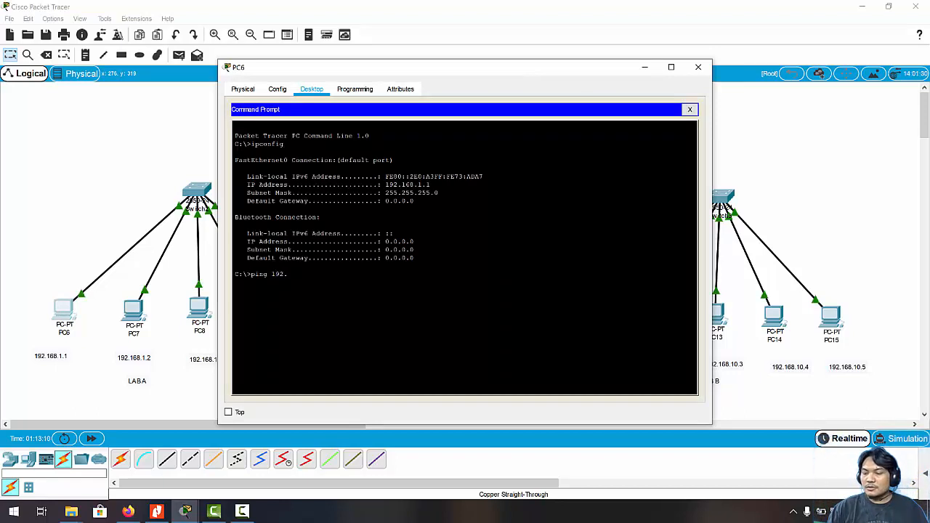
pyautogui.write('168.1.1')
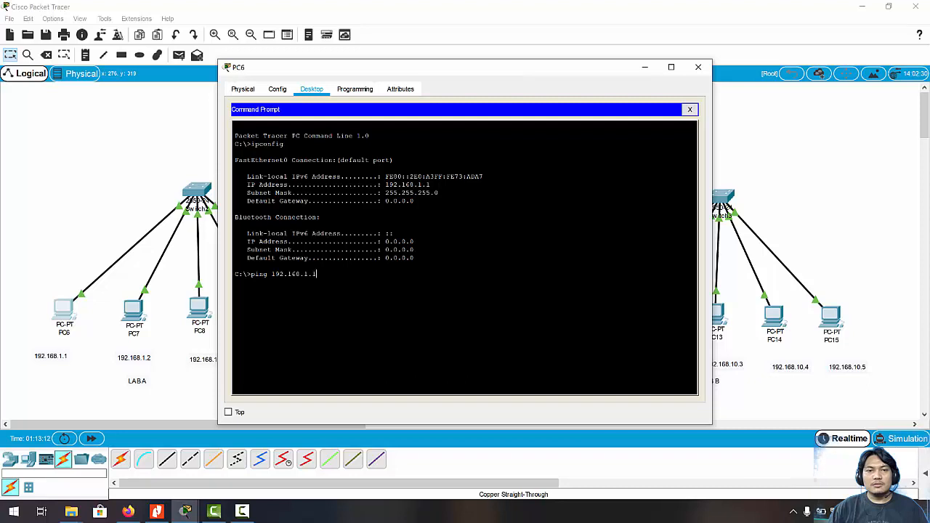
pyautogui.press('Return')
pyautogui.hotkey('ctrl', 'c')
# Ping 192.168.1.2 from PC6 by reusing the previous command, and interrupt it early
pyautogui.press('Up')
pyautogui.press('BackSpace')
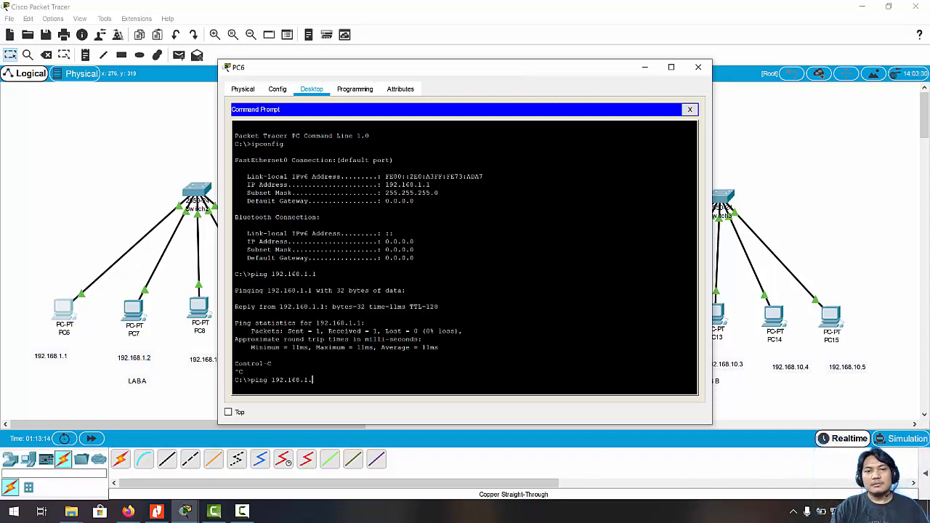
pyautogui.write('2')
pyautogui.press('Return')
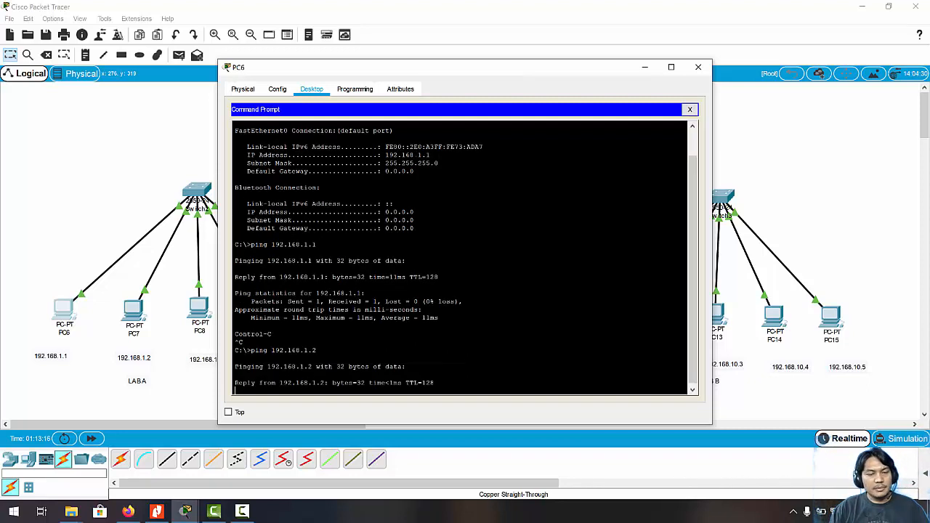
pyautogui.hotkey('ctrl', 'c')
# Ping 192.168.1.3 from PC6 by reusing the previous command, and interrupt it early
pyautogui.press('Up')
pyautogui.press('BackSpace')
pyautogui.write('3')
pyautogui.press('Return')
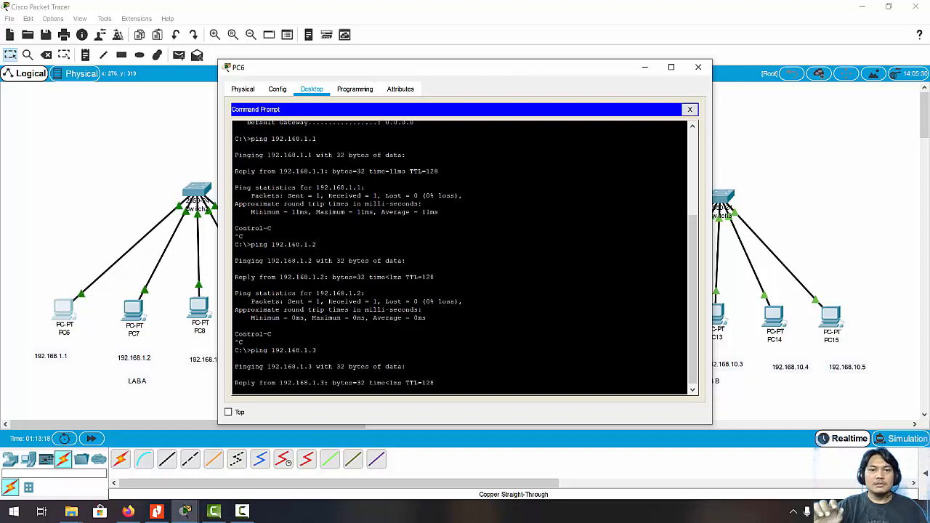
pyautogui.hotkey('ctrl', 'c')
# Ping 192.168.1.4 from PC6, interrupt it early, and ping 192.168.1.5
pyautogui.press('Up')
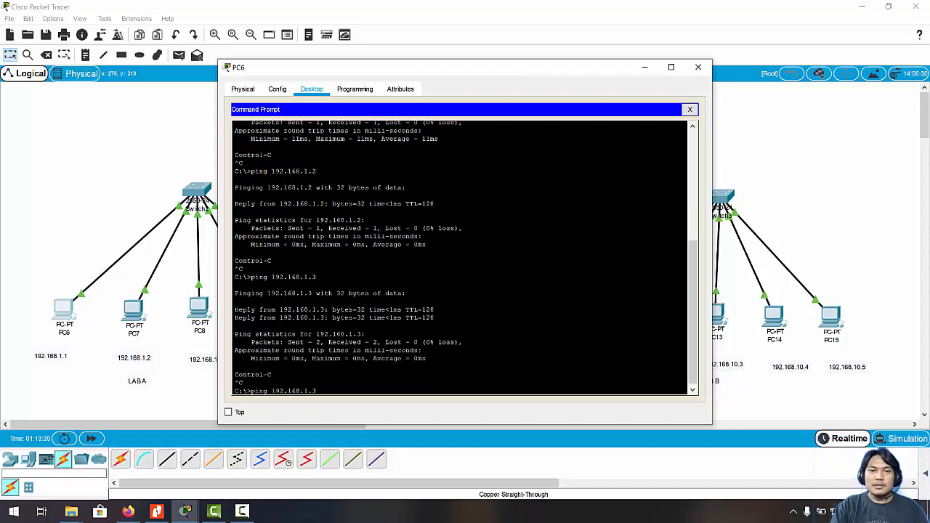
pyautogui.write('4')
pyautogui.press('Return')
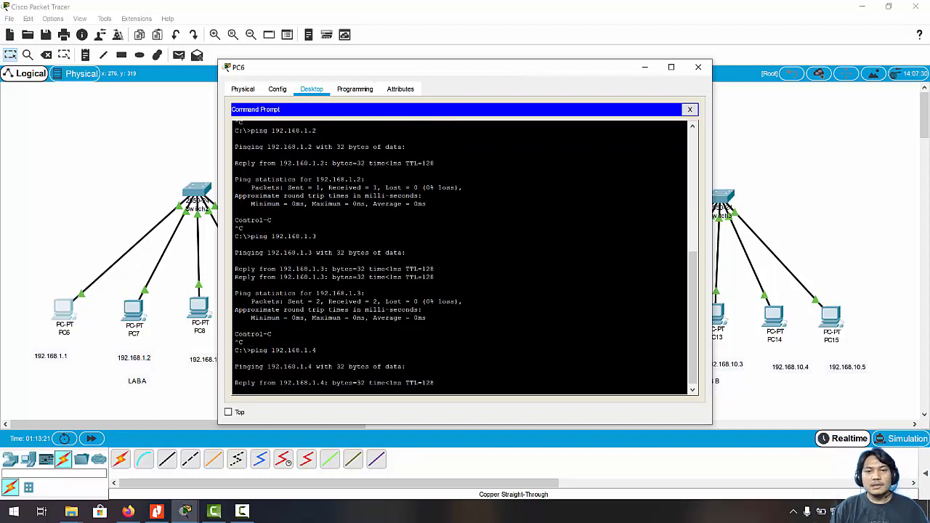
pyautogui.hotkey('ctrl', 'c')
pyautogui.press('Up')
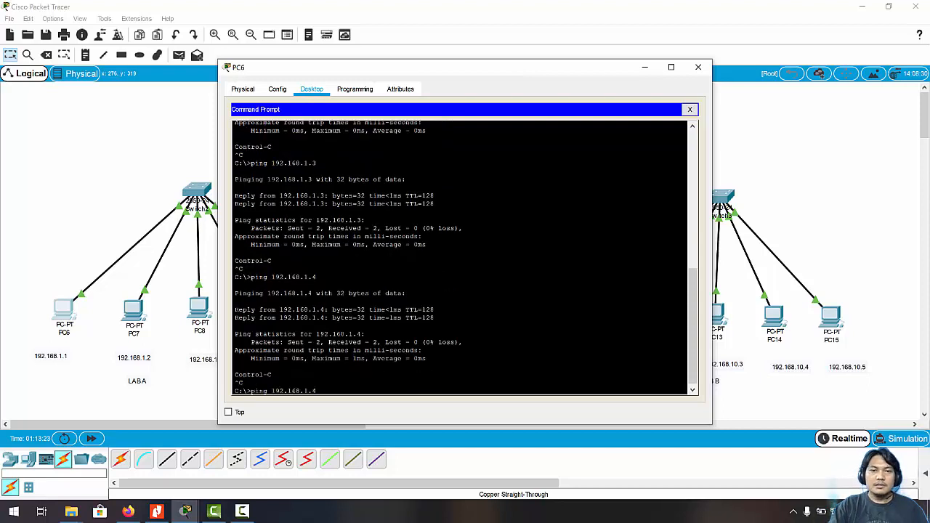
pyautogui.press('Return')
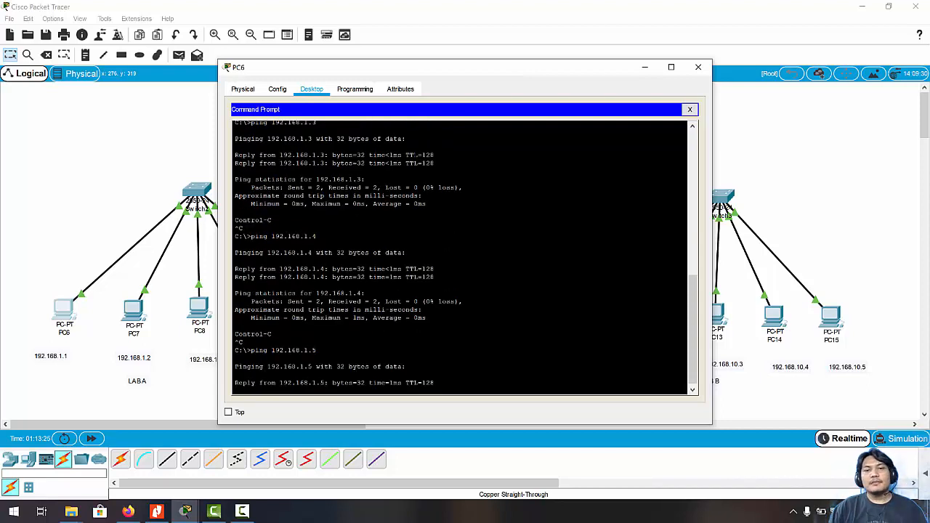
# Check PC11's network configuration by running ipconfig in its Command Prompt
pyautogui.click(773, 165)
pyautogui.click(601, 314)
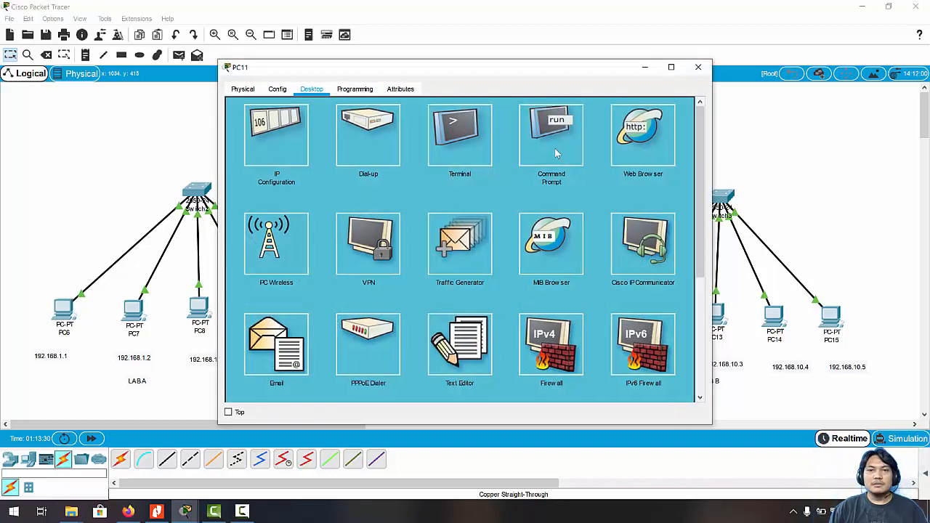
pyautogui.click(555, 153)
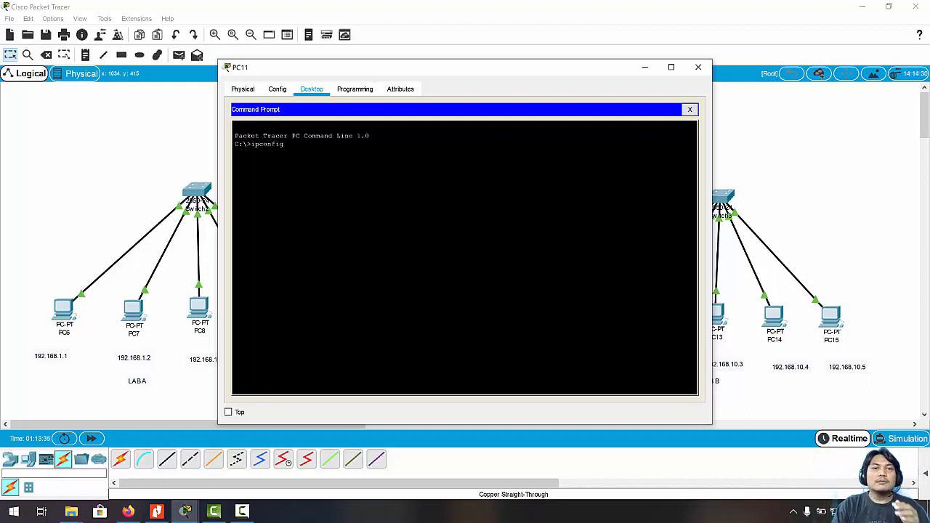
pyautogui.press('Return')
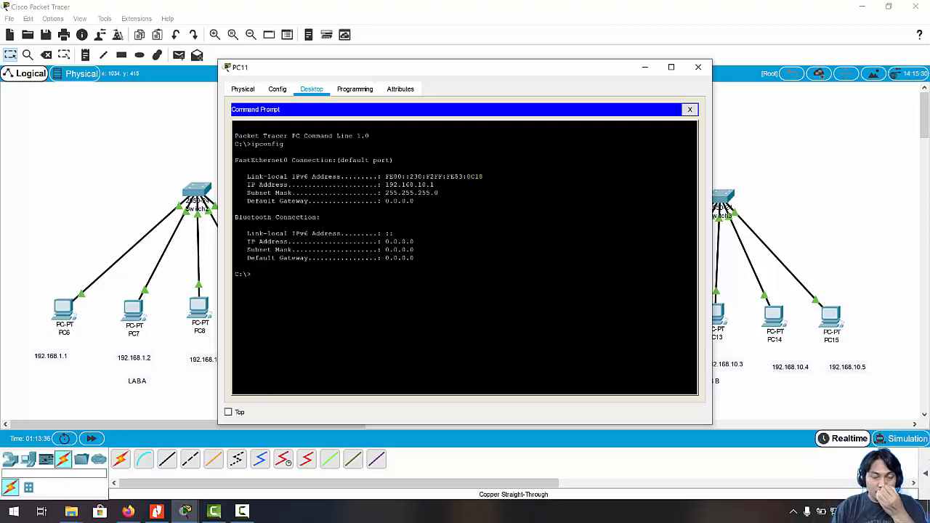
# Ping 192.168.10.1 from PC11's Command Prompt and interrupt the ping before it completes
pyautogui.write('ping')
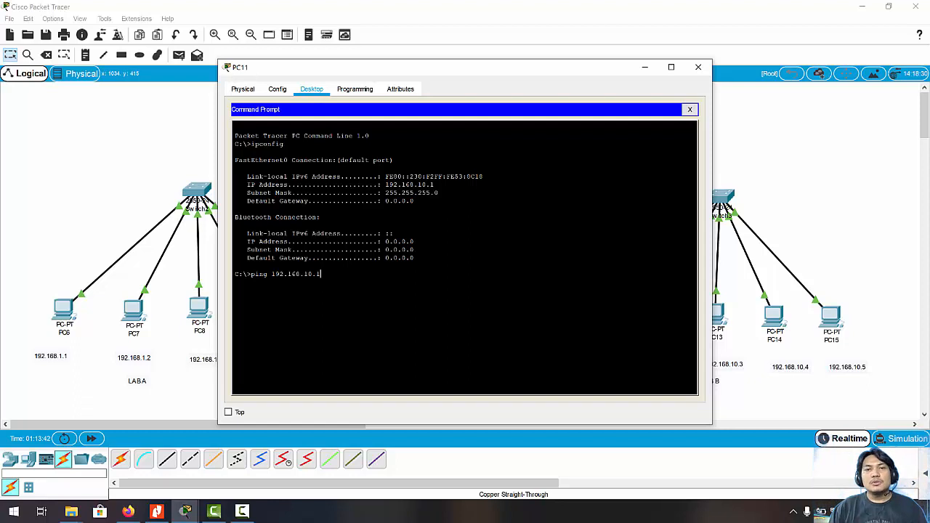
pyautogui.write(' 192.168.10.1')
pyautogui.press('Return')
pyautogui.hotkey('ctrl', 'c')
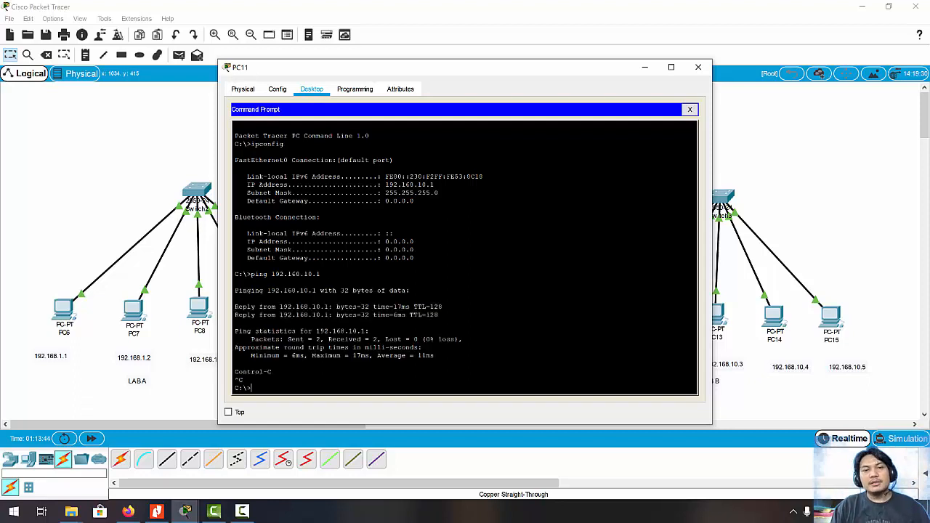
# Ping 192.168.10.2 from PC11 by reusing the previous command, and interrupt it early
pyautogui.press('Up')
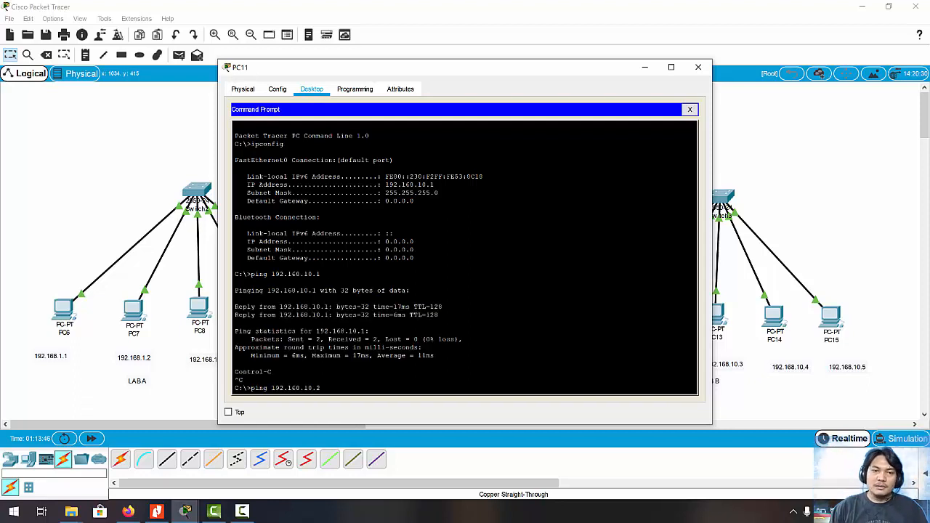
pyautogui.write('2')
pyautogui.press('Return')
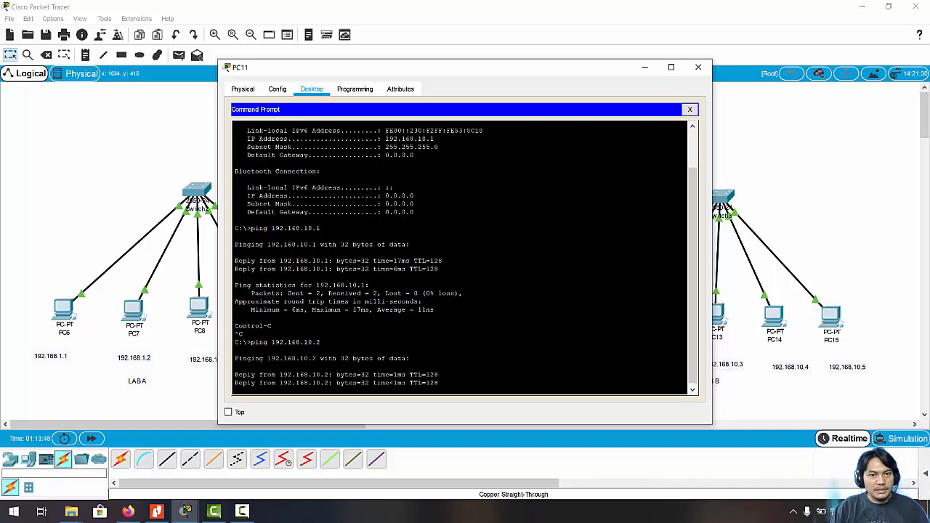
pyautogui.hotkey('ctrl', 'c')
# Ping 192.168.10.3 from PC11 by reusing the previous command, and interrupt it early
pyautogui.press('Up')
pyautogui.write('3')
pyautogui.press('Return')
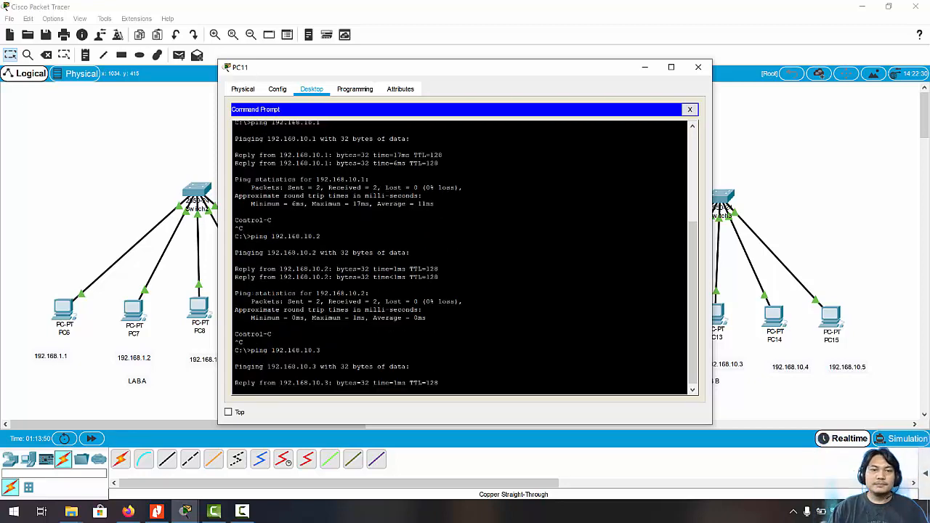
pyautogui.hotkey('ctrl', 'c')
# Ping 192.168.10.4 from PC11 by reusing the previous command, and interrupt it early
pyautogui.press('Up')
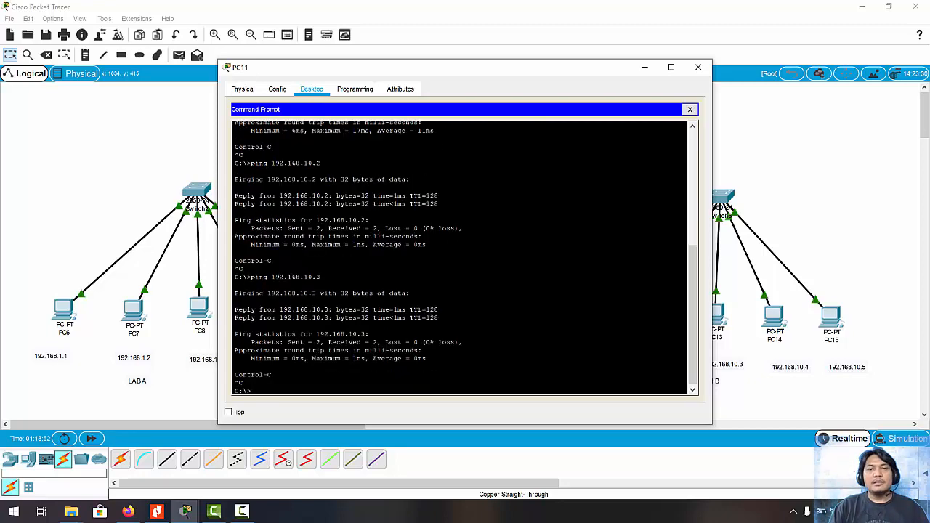
pyautogui.press('BackSpace')
pyautogui.write('4')
pyautogui.press('Return')
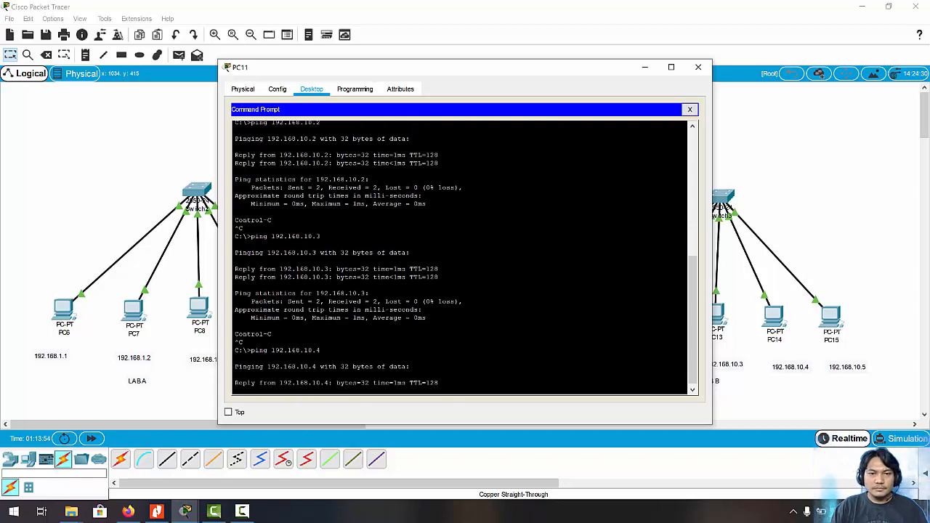
pyautogui.hotkey('ctrl', 'c')
# Ping 192.168.10.5 from PC11 by reusing the previous command, and interrupt it early
pyautogui.press('Up')
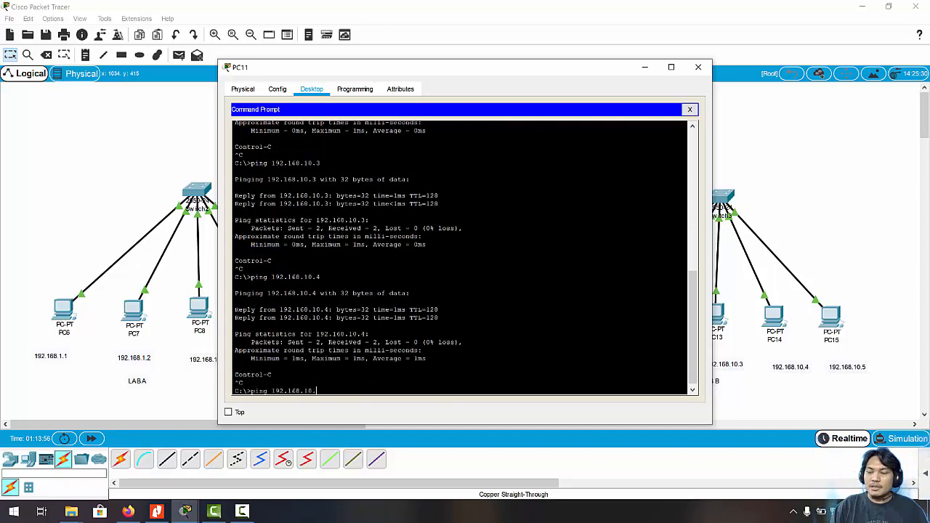
pyautogui.press('Return')
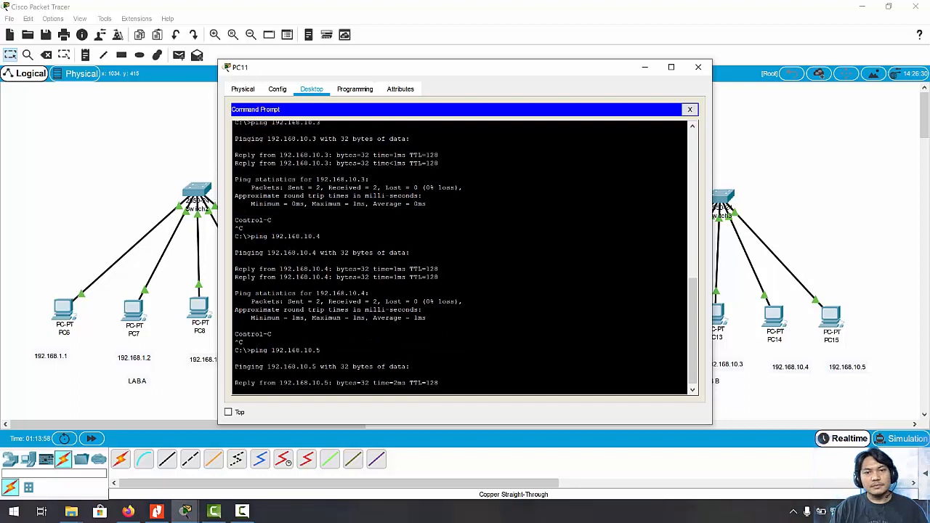
pyautogui.hotkey('ctrl', 'c')
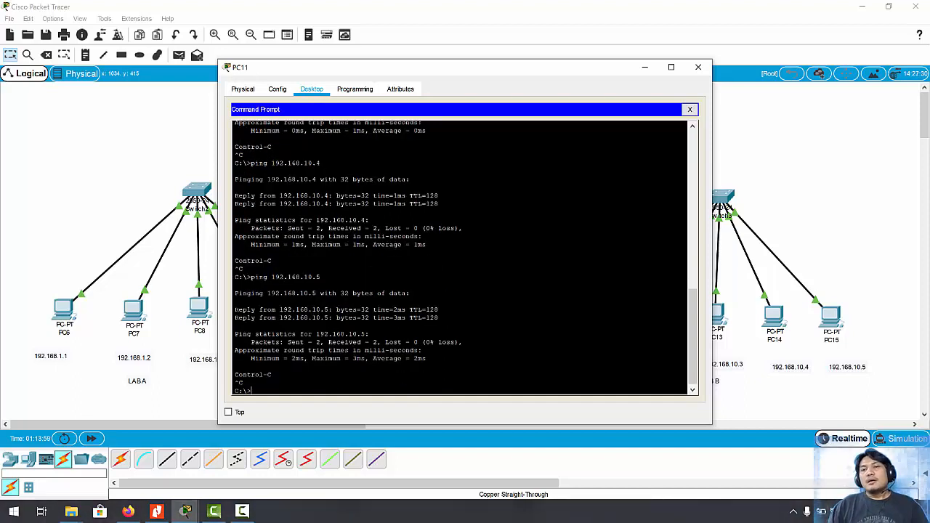
# Connect LAB A's switch on FastEthernet0/1 to LAB B's switch with a Copper Cross-Over cable
pyautogui.click(744, 178)
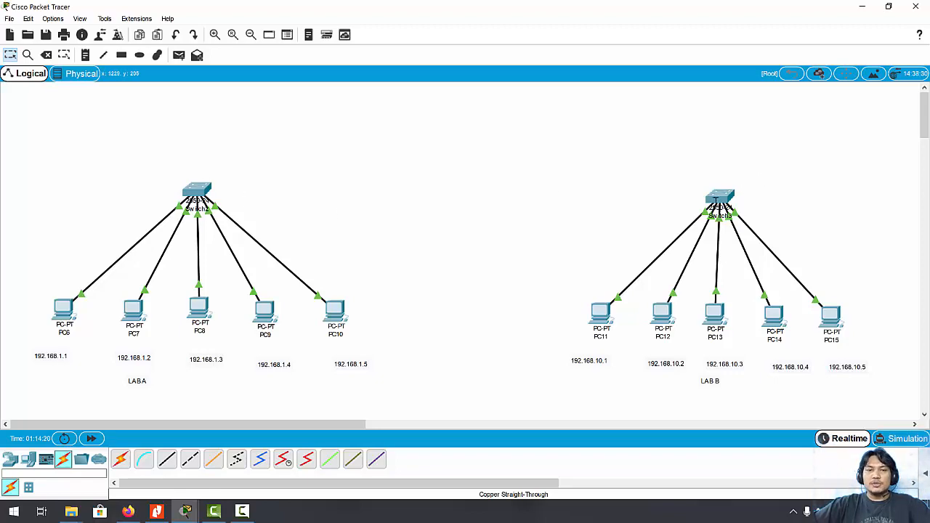
pyautogui.moveTo(715, 200)
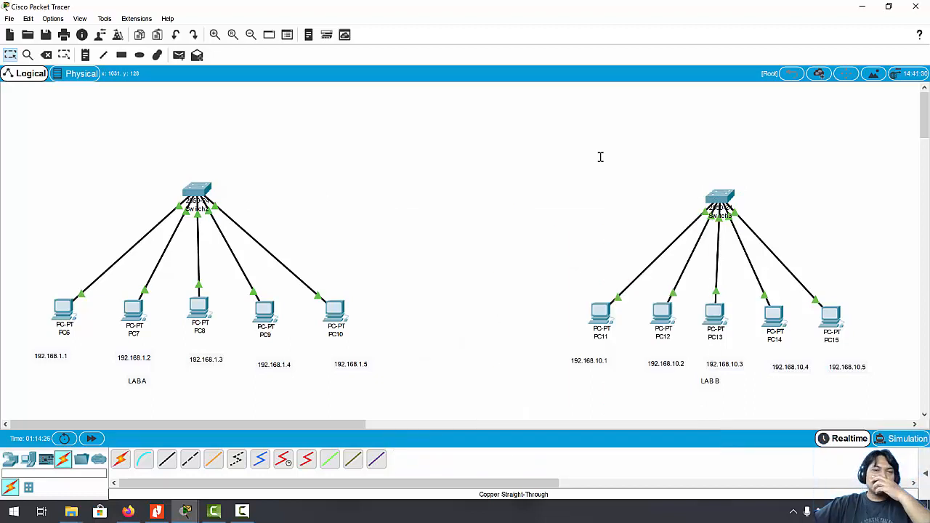
pyautogui.click(189, 459)
pyautogui.click(197, 190)
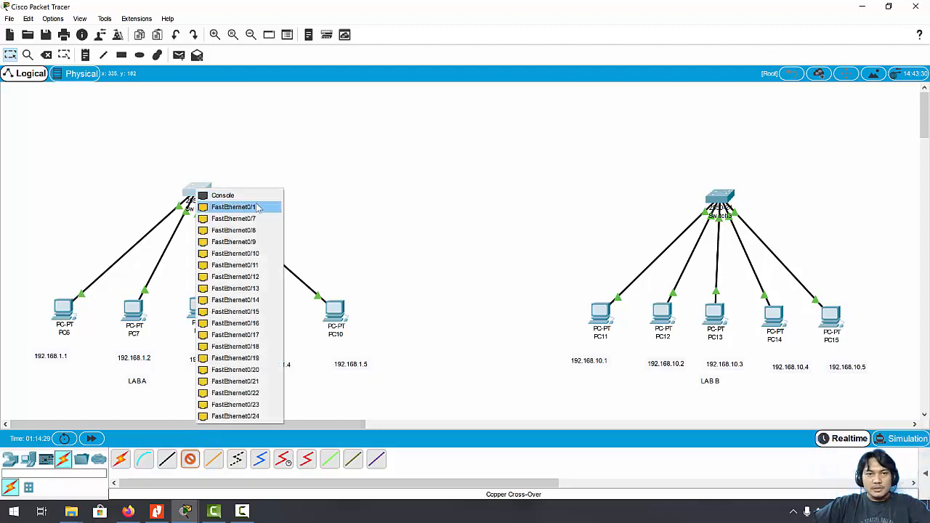
pyautogui.click(256, 208)
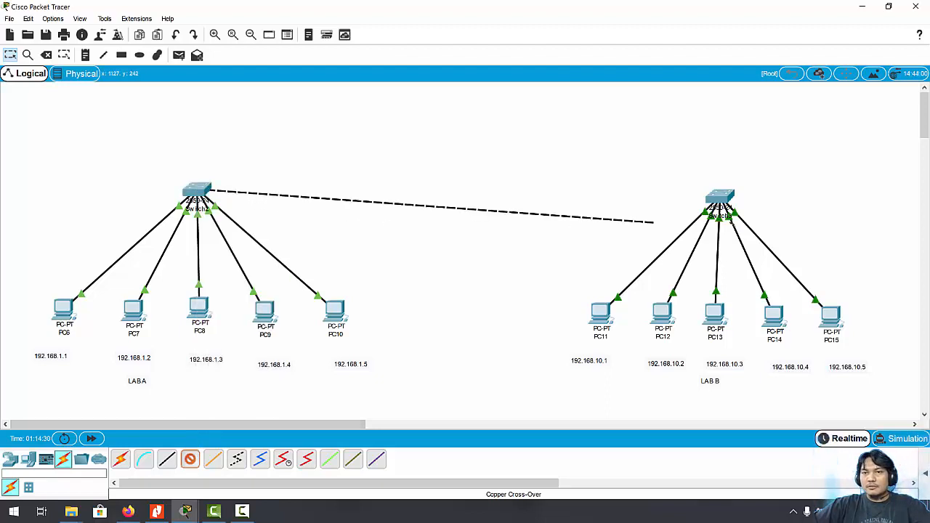
pyautogui.click(717, 195)
pyautogui.click(732, 213)
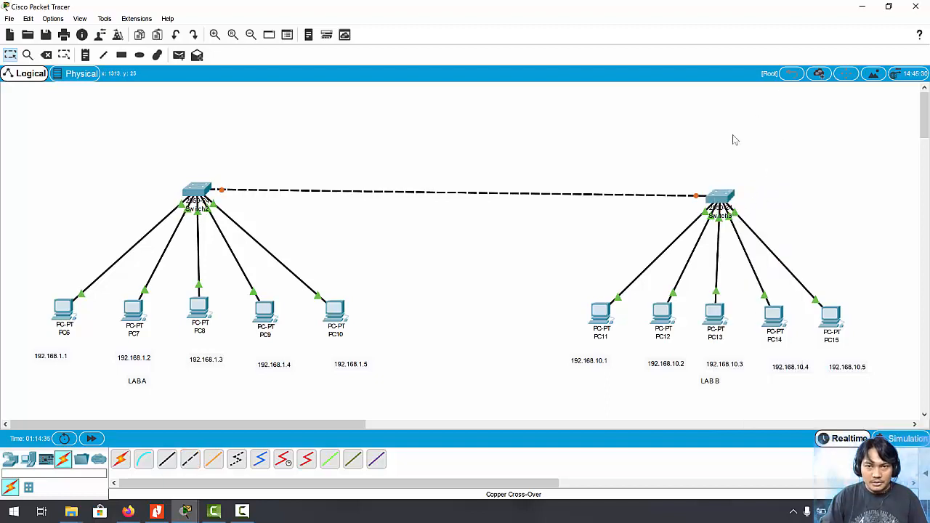
# Move the whole LAB B group, including its labels, slightly up to level its switch with LAB A's, and deselect it
pyautogui.moveTo(579, 140); pyautogui.dragTo(888, 395)
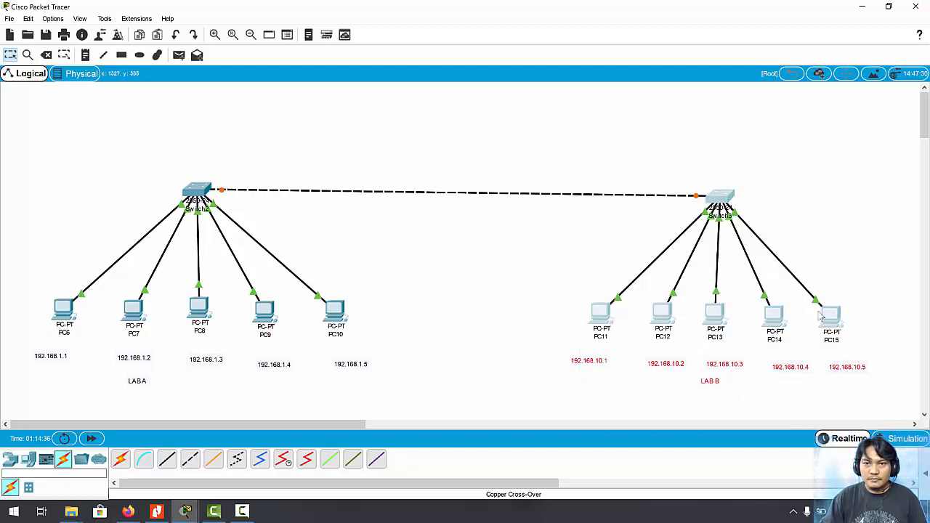
pyautogui.moveTo(739, 226); pyautogui.dragTo(738, 218)
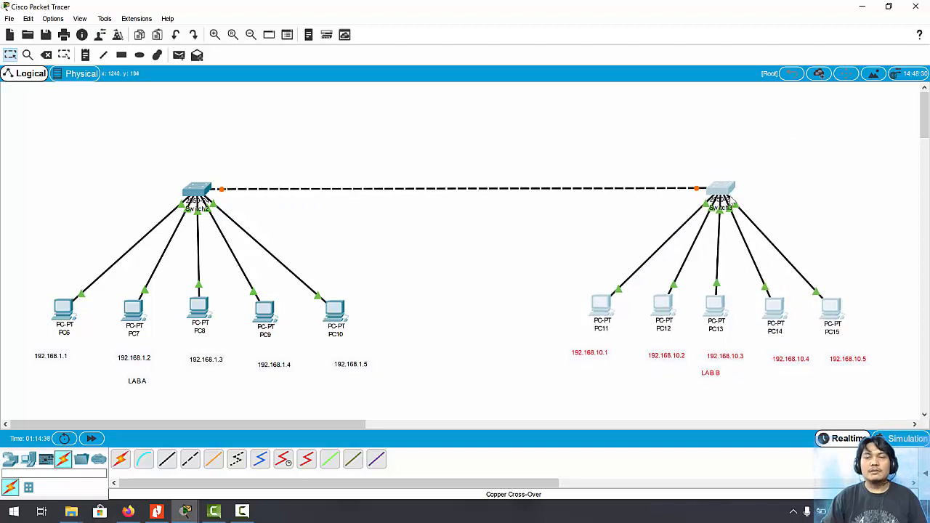
pyautogui.click(828, 182)
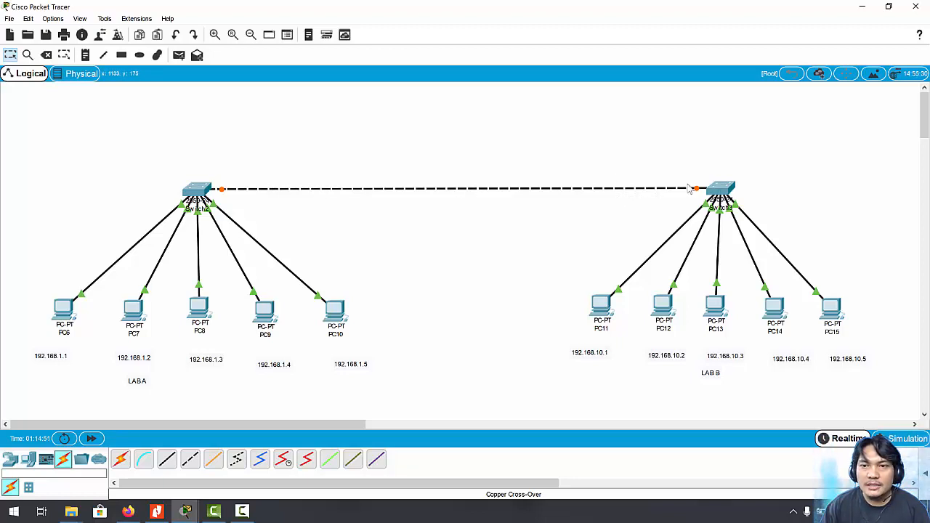
# Open PC6's Command Prompt again
pyautogui.click(69, 309)
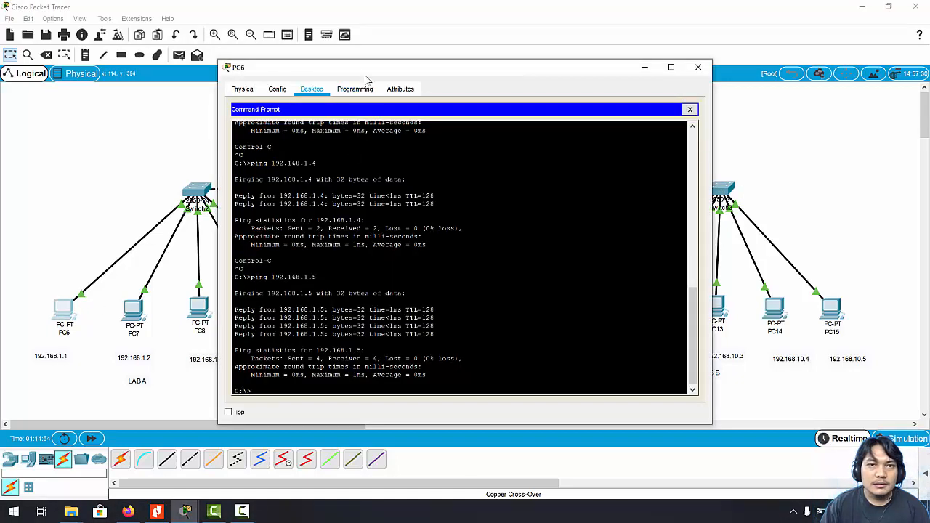
# Ping 192.168.10.1 from PC6's command prompt to test the connection between Lab A and Lab B
pyautogui.moveTo(365, 77); pyautogui.dragTo(217, 54)
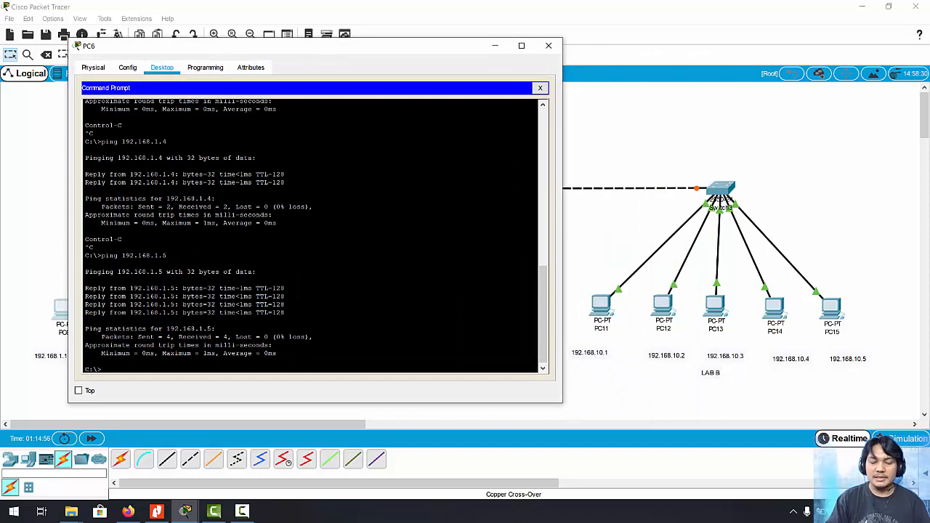
pyautogui.press('Up')
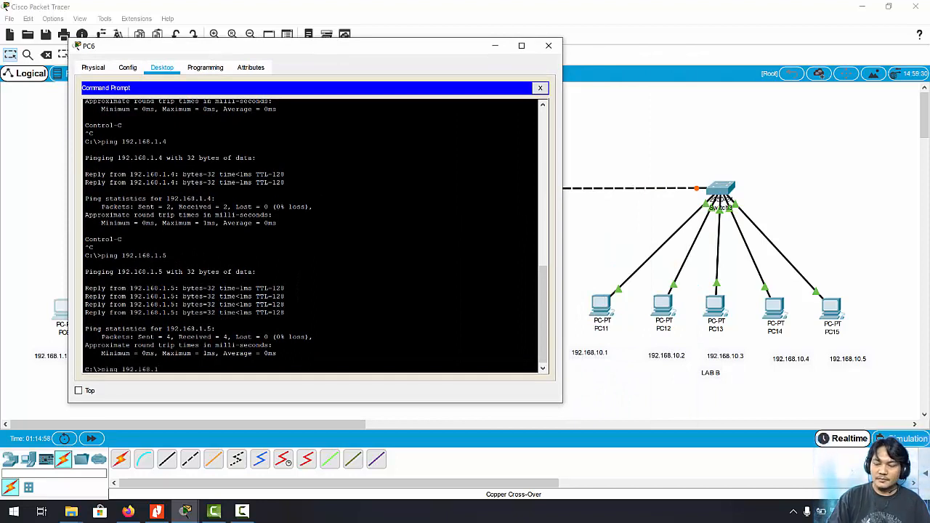
pyautogui.press('BackSpace')
pyautogui.write('0.')
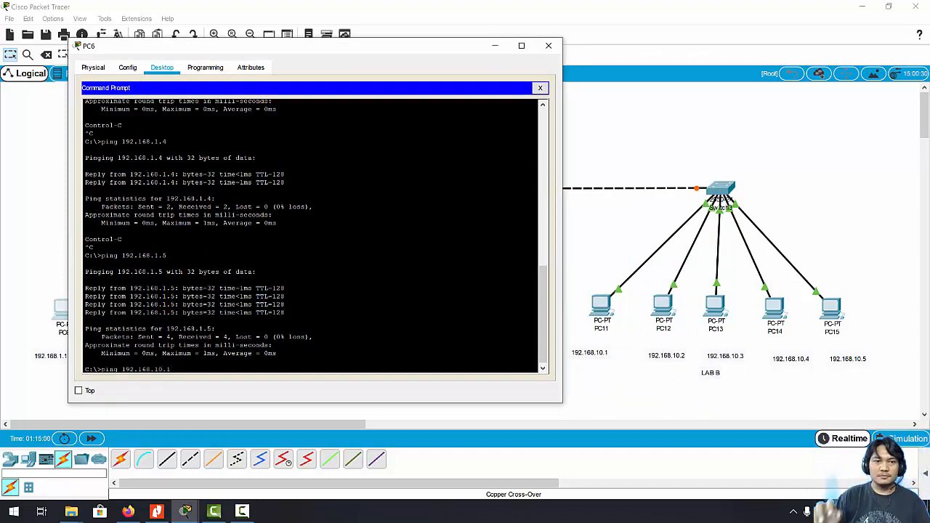
pyautogui.write('1')
pyautogui.press('Return')
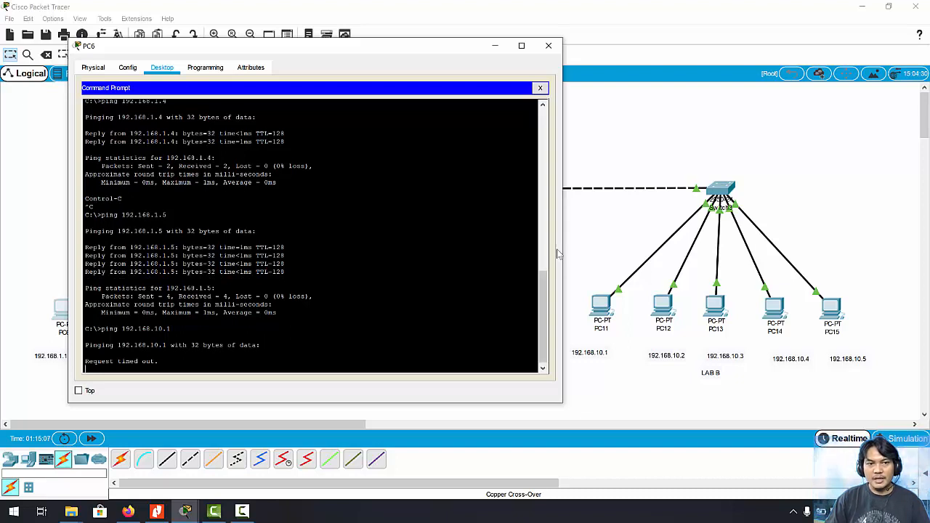
# Check the progress of the ping in PC6's command prompt, then return to the network topology
pyautogui.click(594, 231)
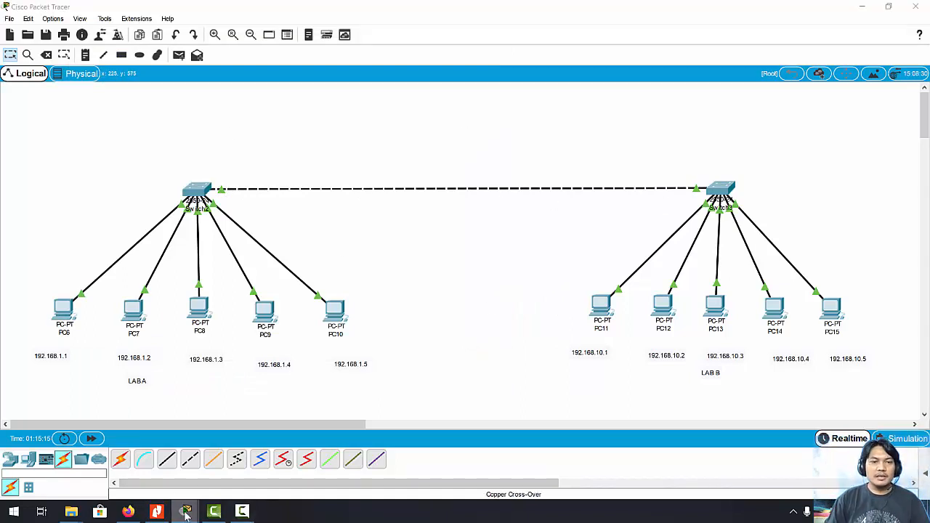
pyautogui.moveTo(184, 512)
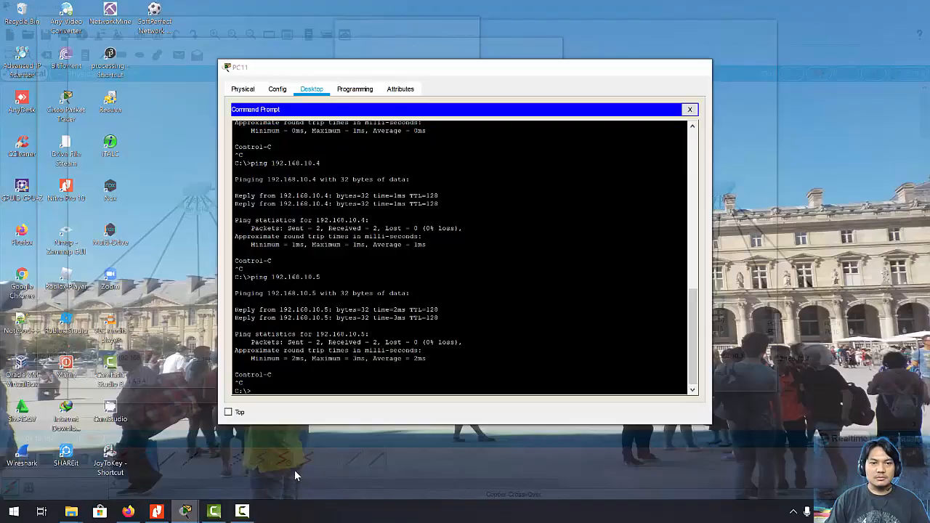
pyautogui.click(294, 471)
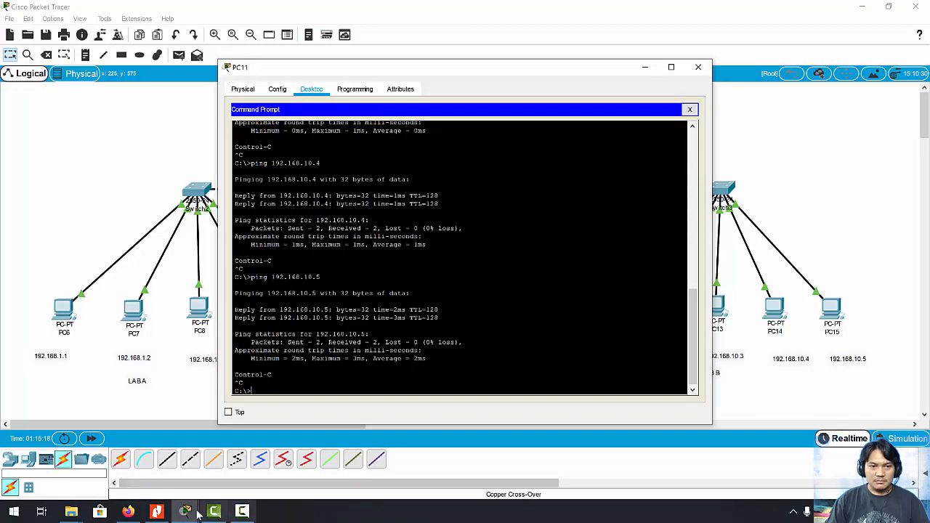
pyautogui.moveTo(186, 511)
pyautogui.click(210, 465)
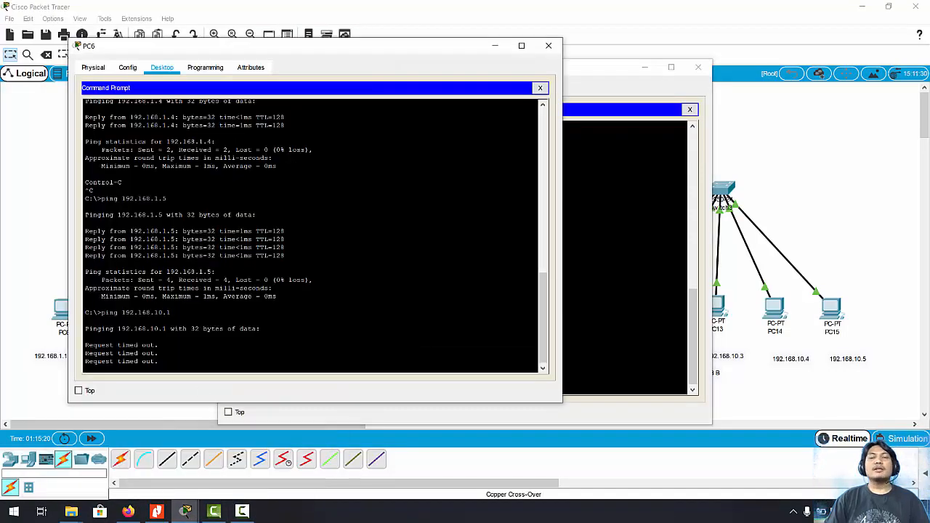
pyautogui.click(802, 191)
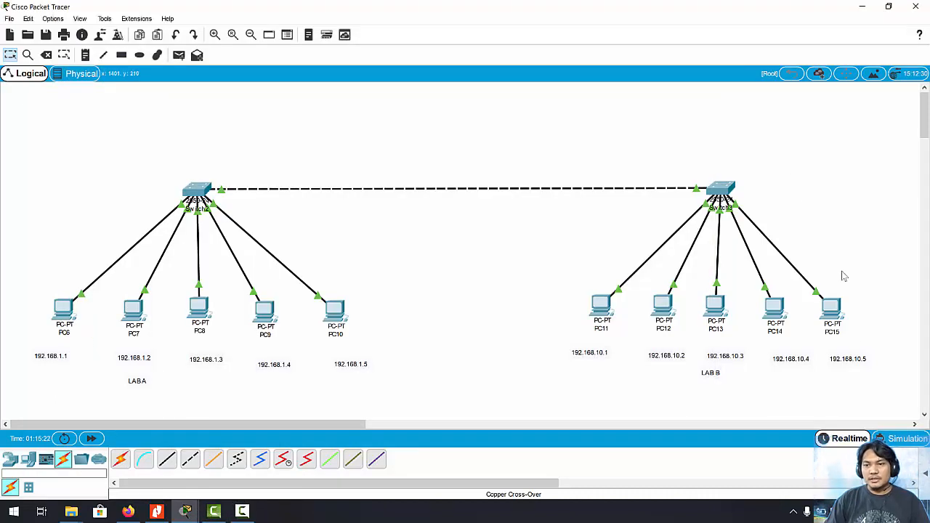
# Switch the network workspace to Simulation mode
pyautogui.click(901, 441)
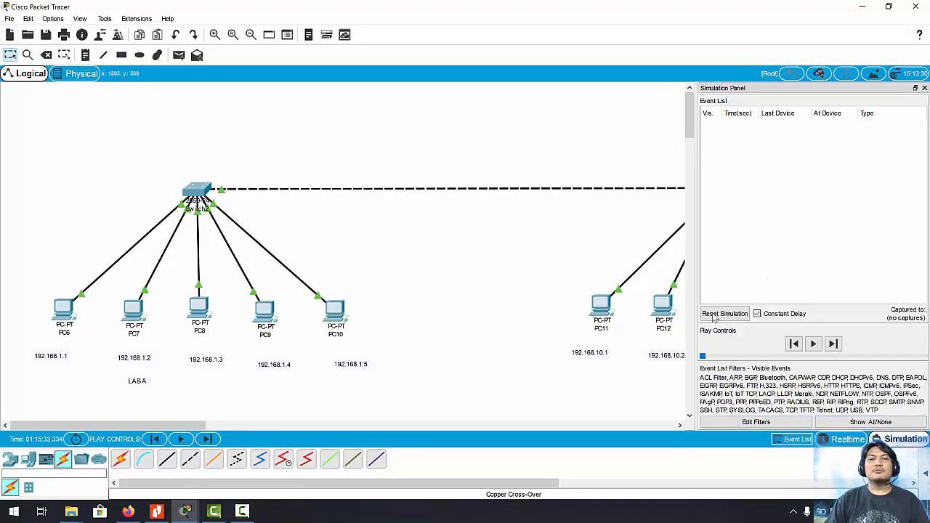
pyautogui.scroll(-5, 442, 254)
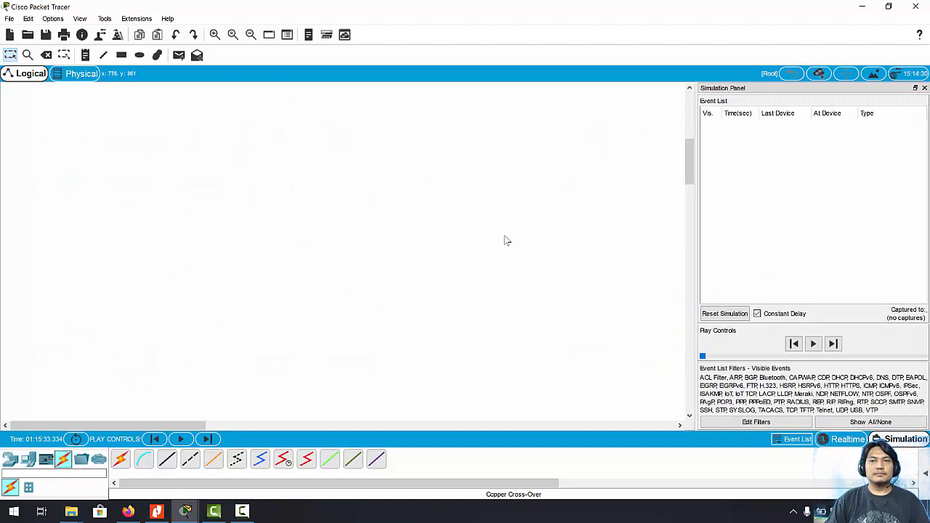
pyautogui.moveTo(690, 166); pyautogui.dragTo(690, 122)
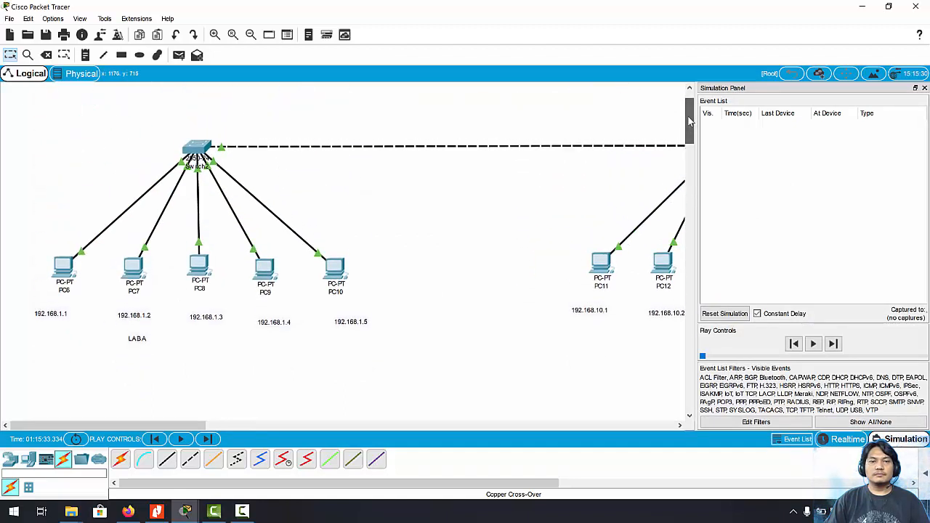
pyautogui.scroll(-6, 391, 227)
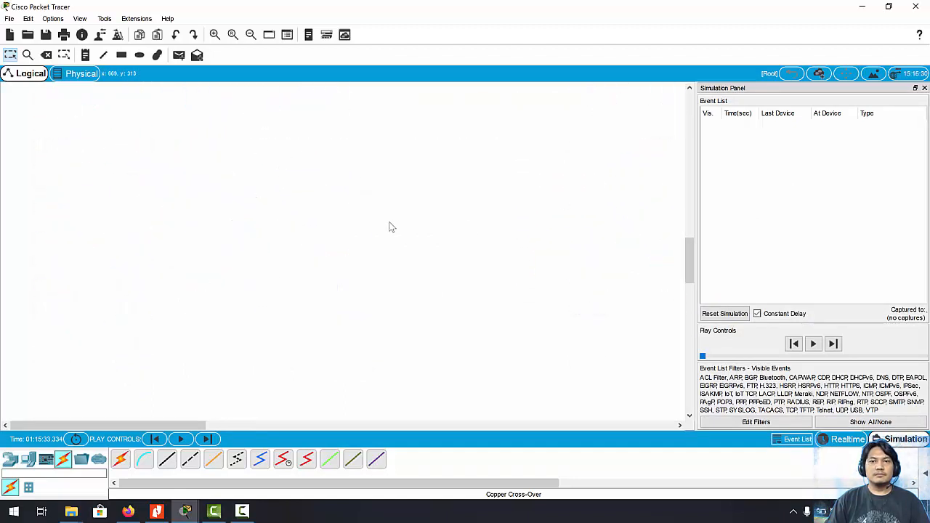
pyautogui.moveTo(692, 257); pyautogui.dragTo(688, 101)
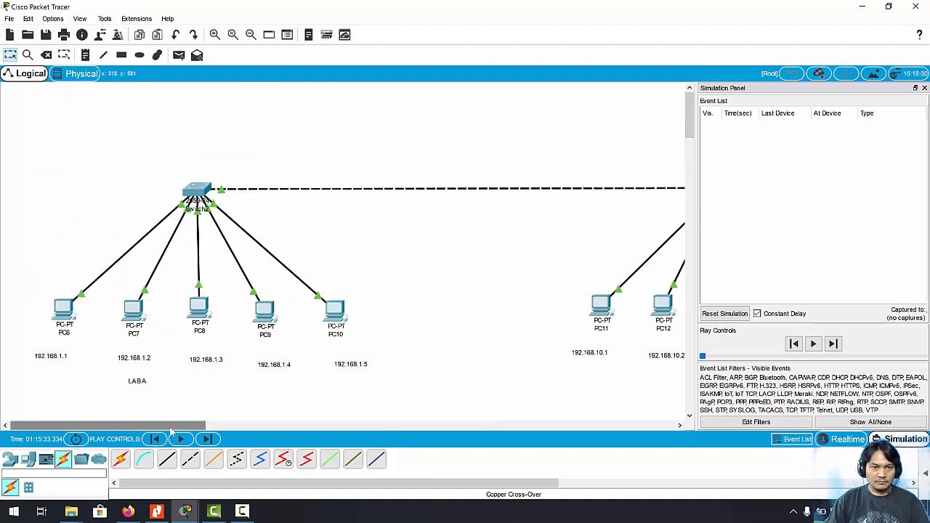
pyautogui.moveTo(173, 432); pyautogui.dragTo(201, 432)
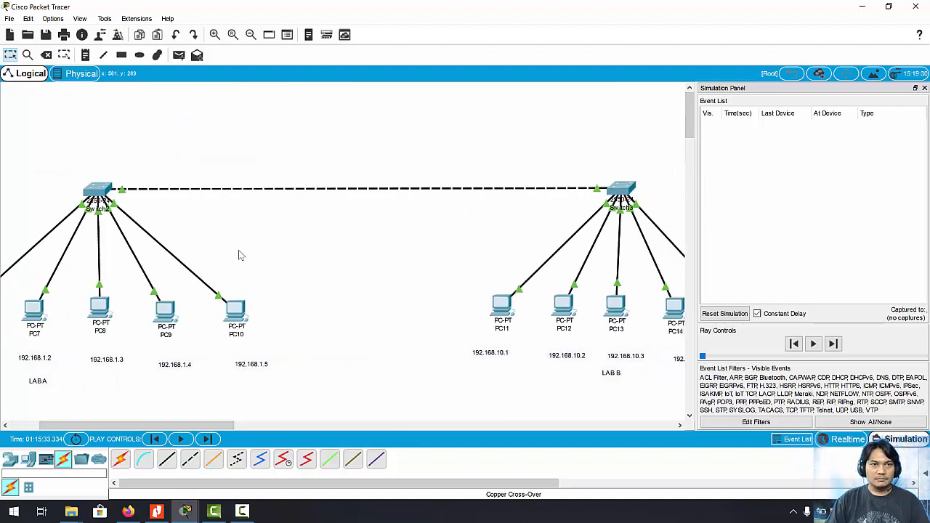
pyautogui.click(28, 56)
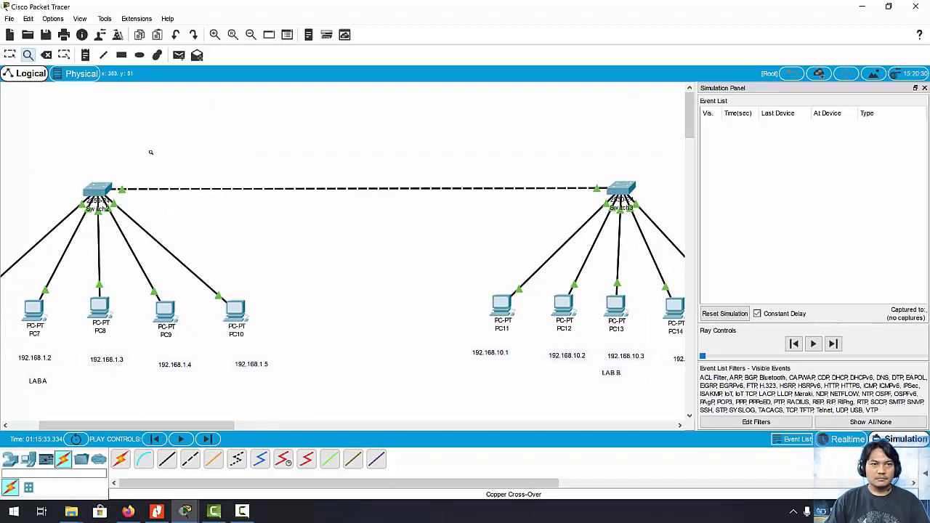
pyautogui.scroll(-3, 175, 177)
pyautogui.scroll(1, 220, 169)
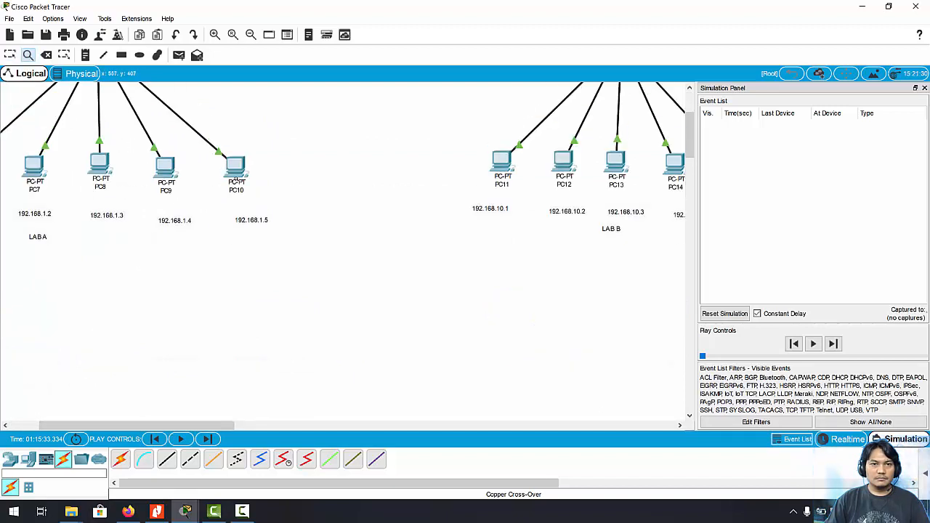
pyautogui.click(241, 178)
pyautogui.click(304, 144)
# Send a simple PDU from PC10 to PC9 and play the simulation to watch the packet travel
pyautogui.scroll(2, 312, 164)
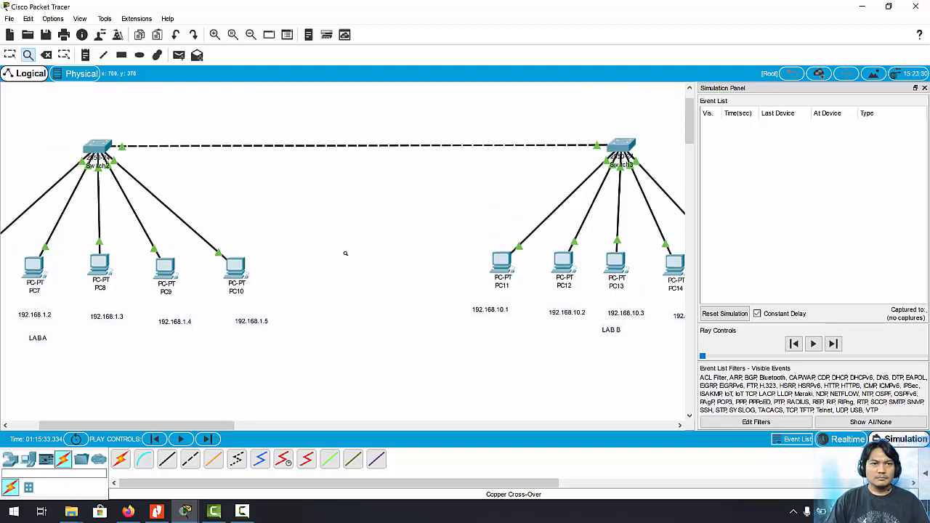
pyautogui.scroll(1, 345, 246)
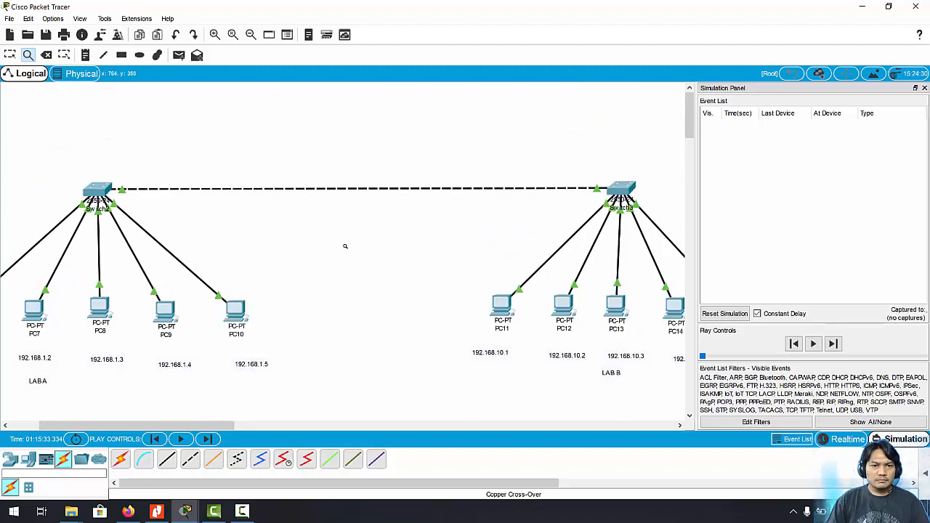
pyautogui.scroll(-1, 346, 246)
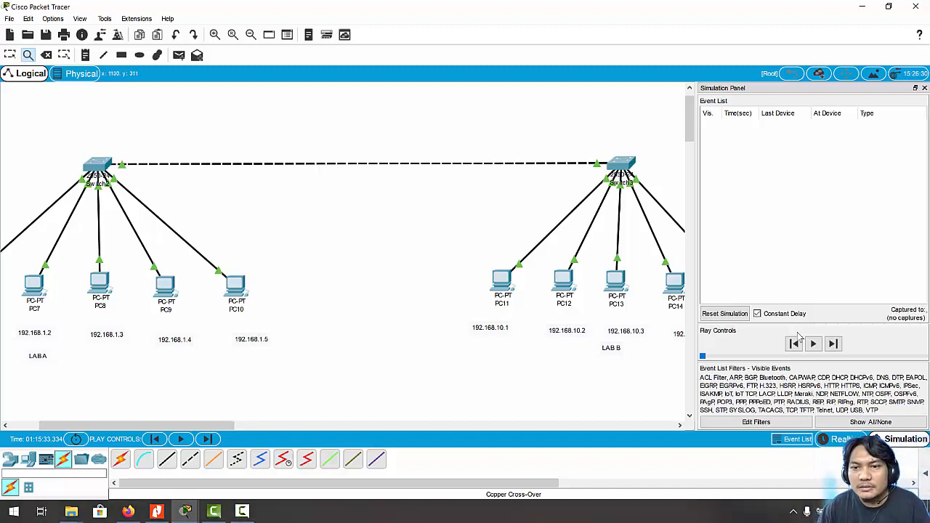
pyautogui.click(179, 56)
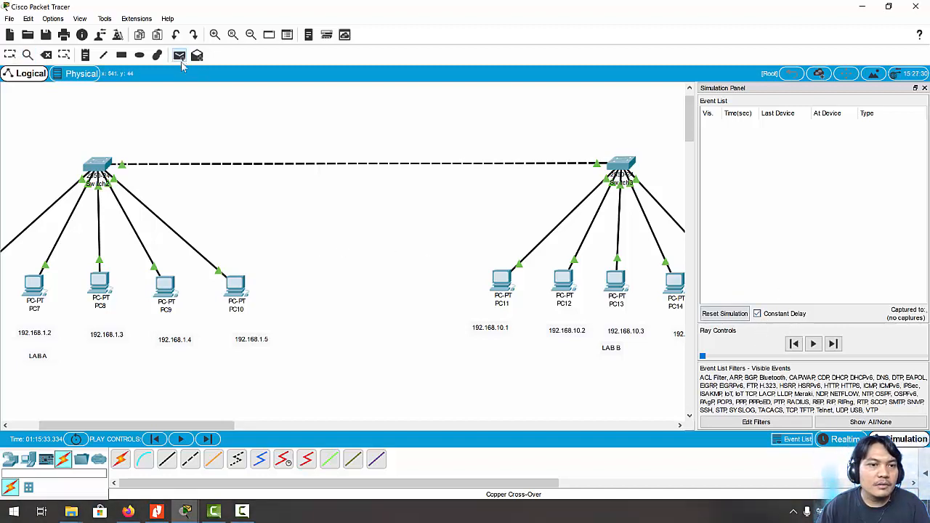
pyautogui.click(234, 290)
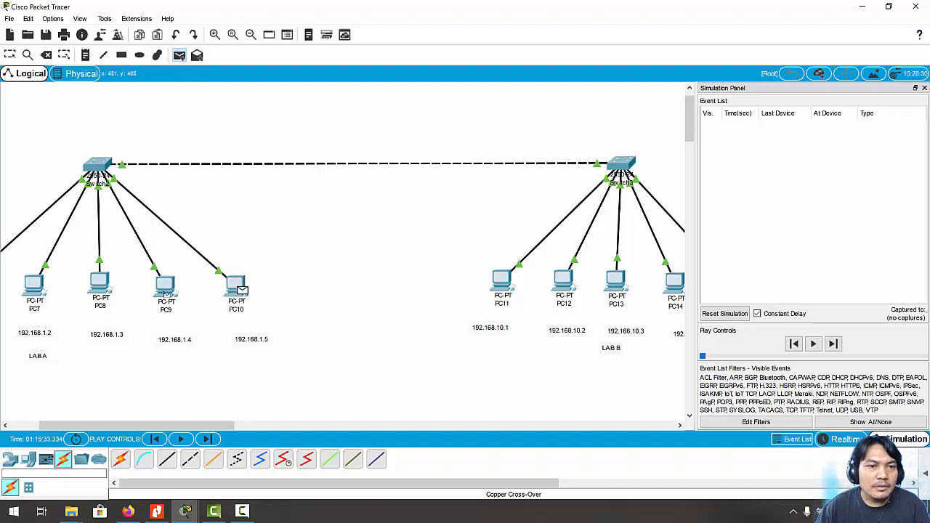
pyautogui.click(168, 295)
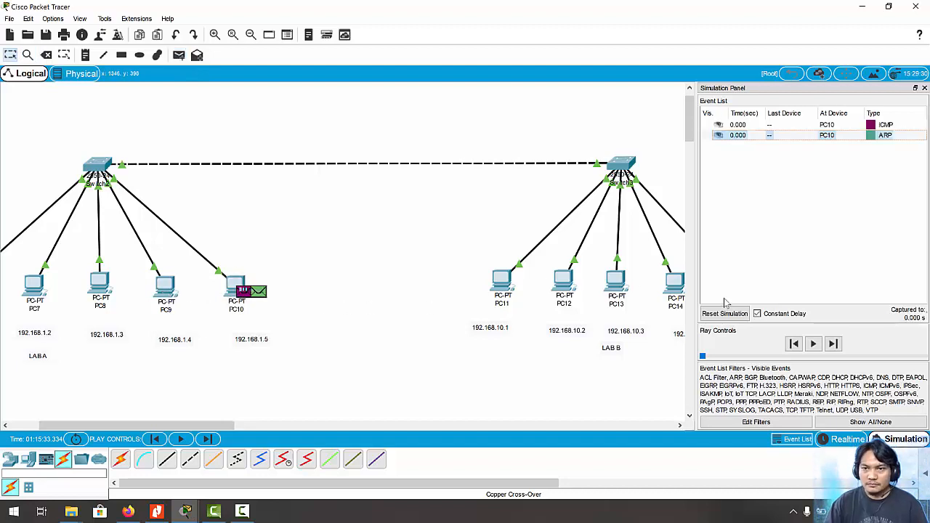
pyautogui.click(813, 345)
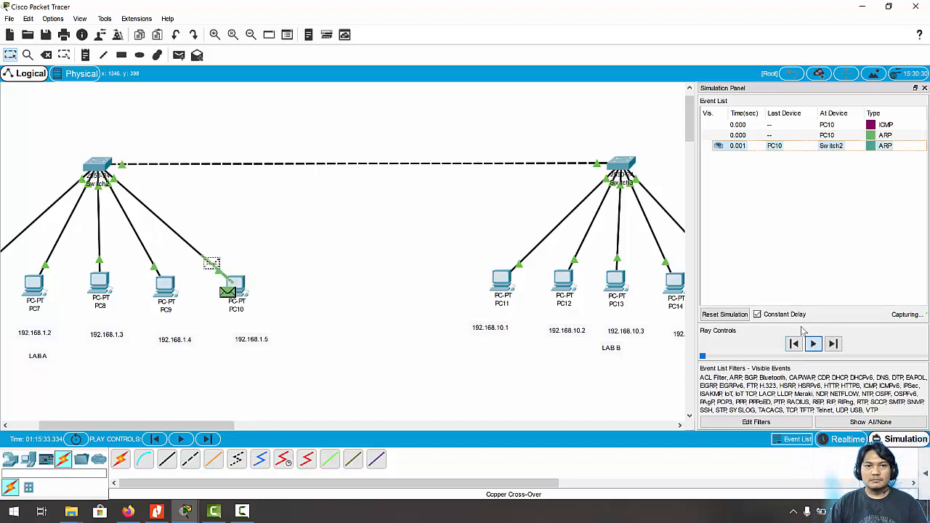
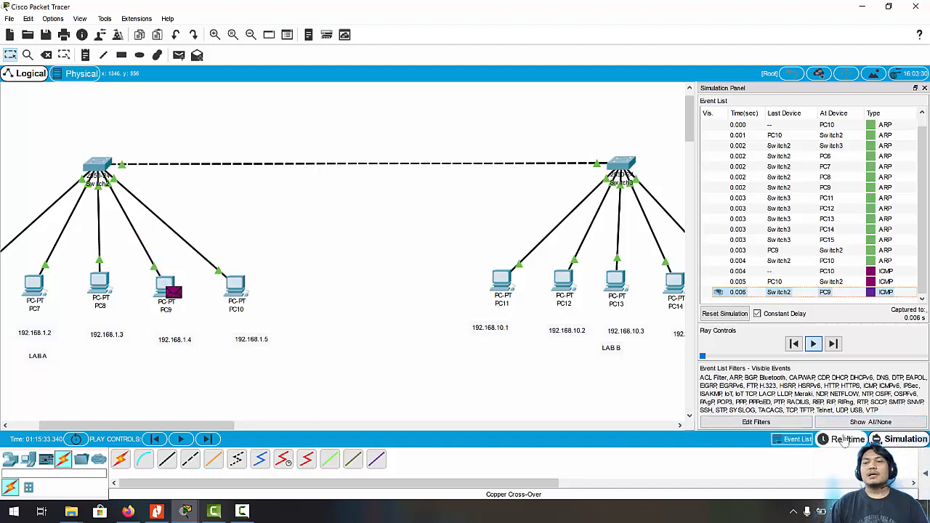
# Return the network workspace to Realtime mode
pyautogui.click(846, 439)
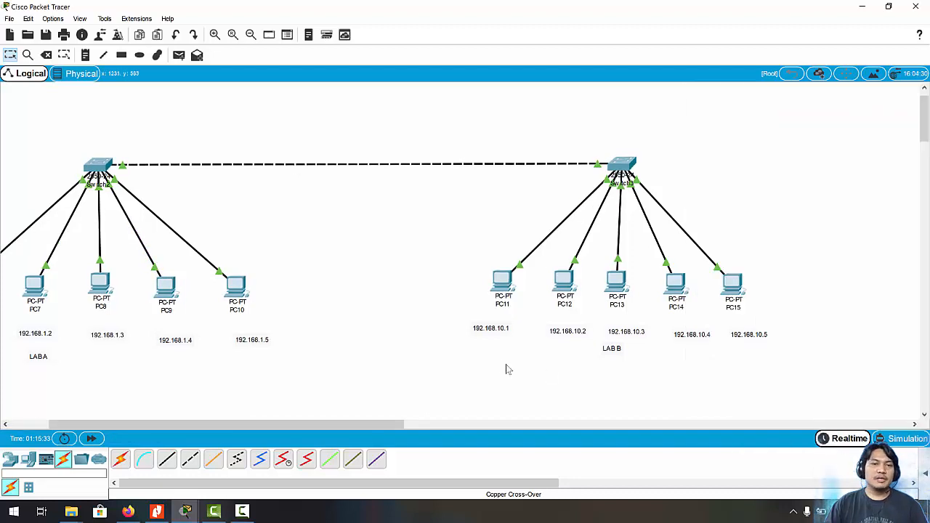
pyautogui.scroll(-3, 459, 300)
pyautogui.scroll(4, 459, 298)
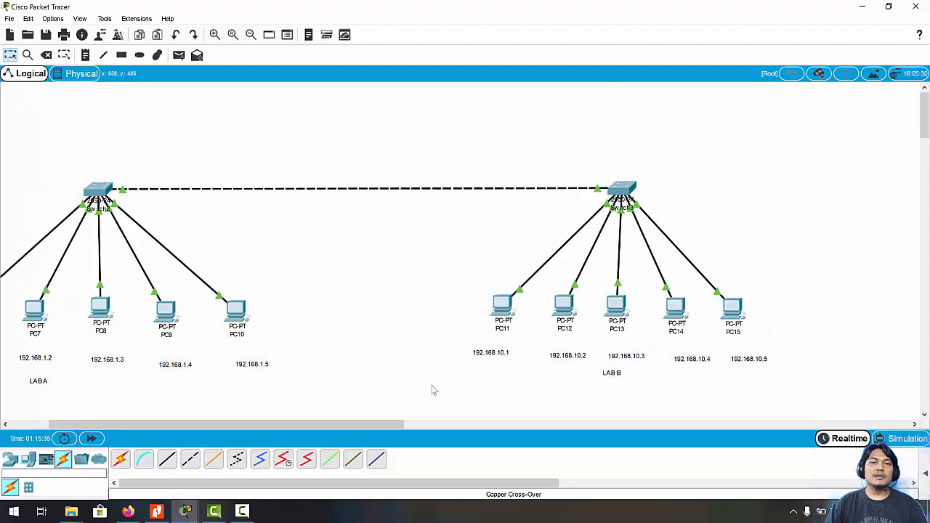
pyautogui.moveTo(398, 425); pyautogui.dragTo(359, 425)
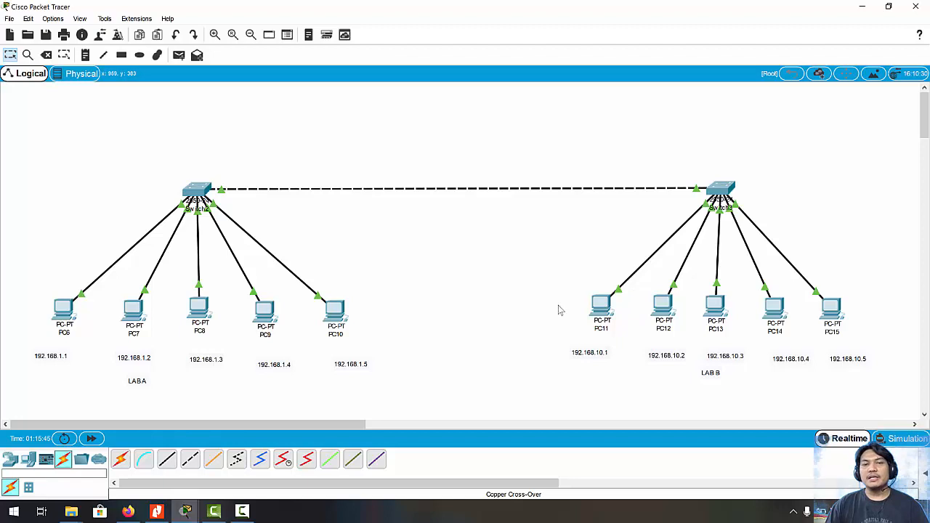
# Place a 2901 router above and between the two labs, and delete the cross-over link joining Switch2 and Switch3
pyautogui.click(11, 460)
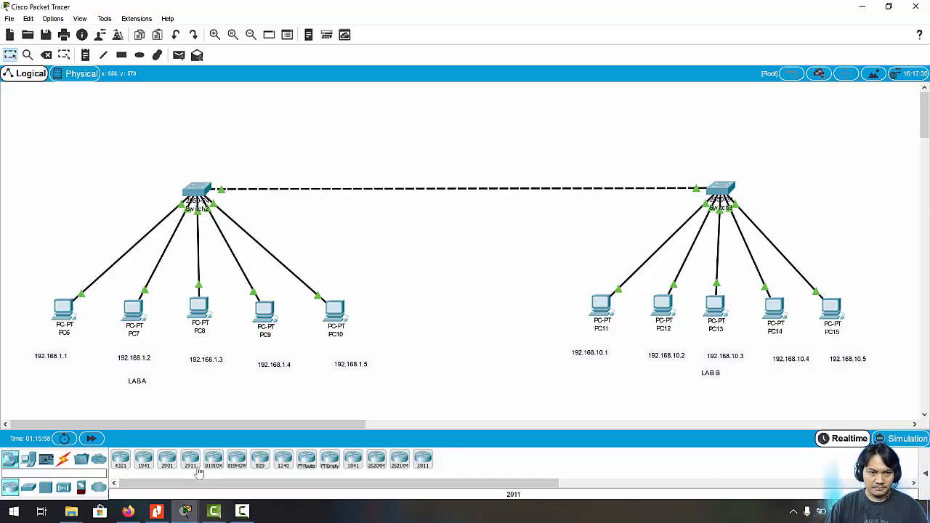
pyautogui.click(167, 459)
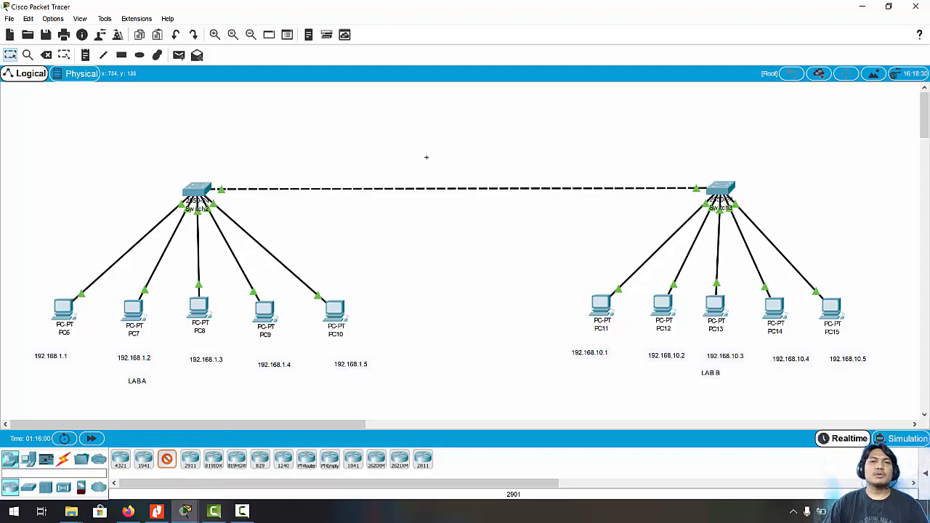
pyautogui.click(449, 117)
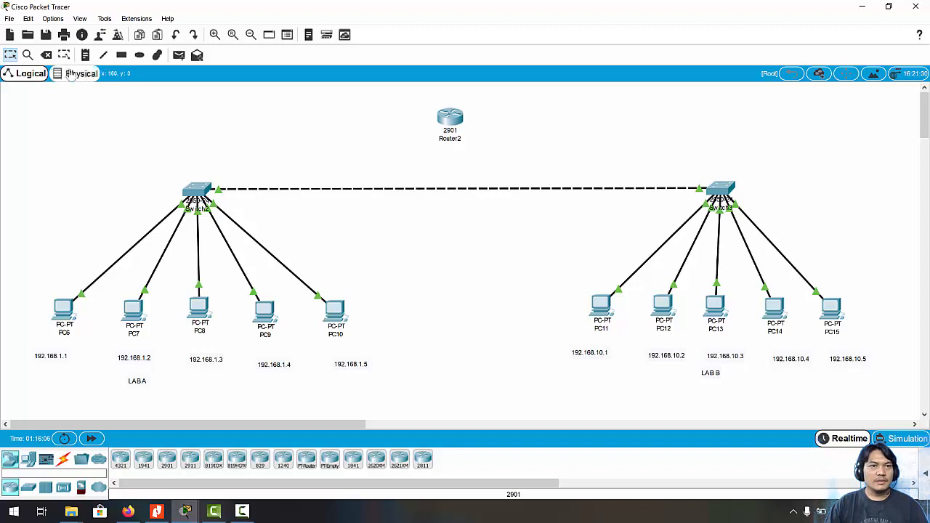
pyautogui.click(45, 56)
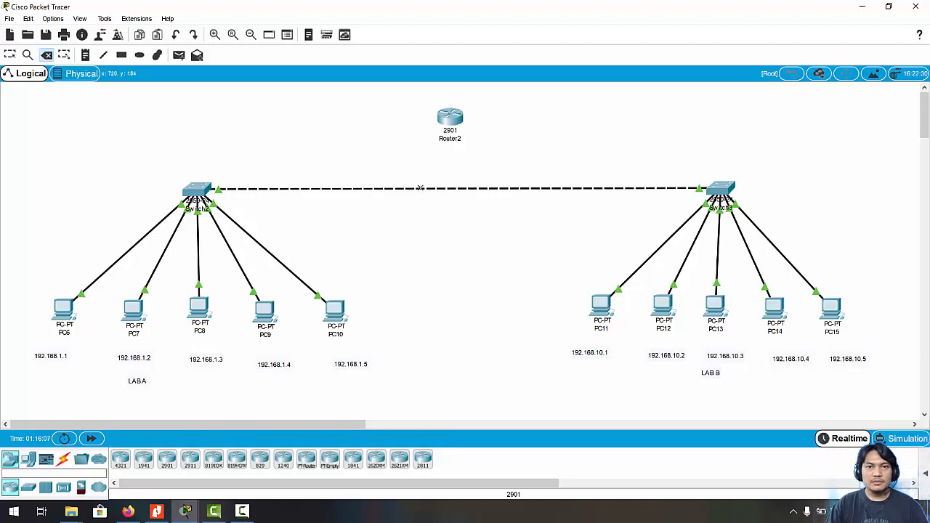
pyautogui.click(420, 188)
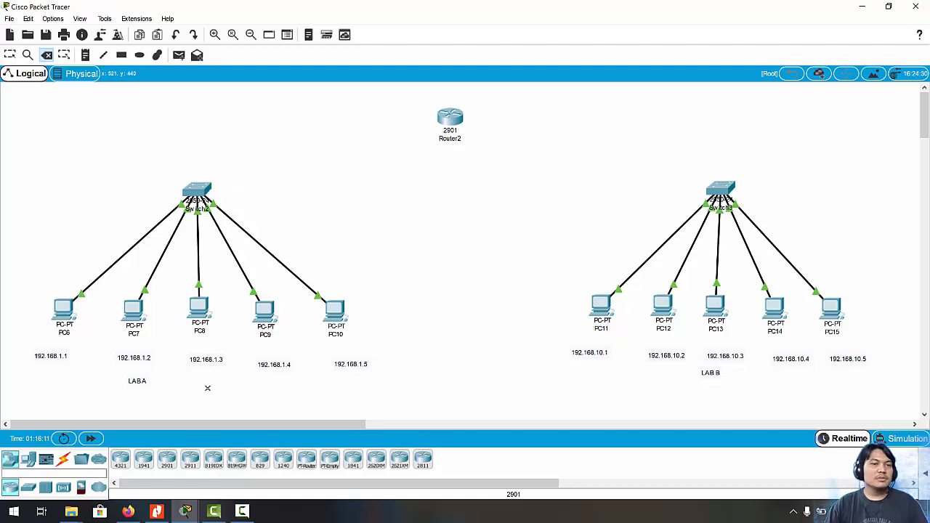
pyautogui.click(64, 459)
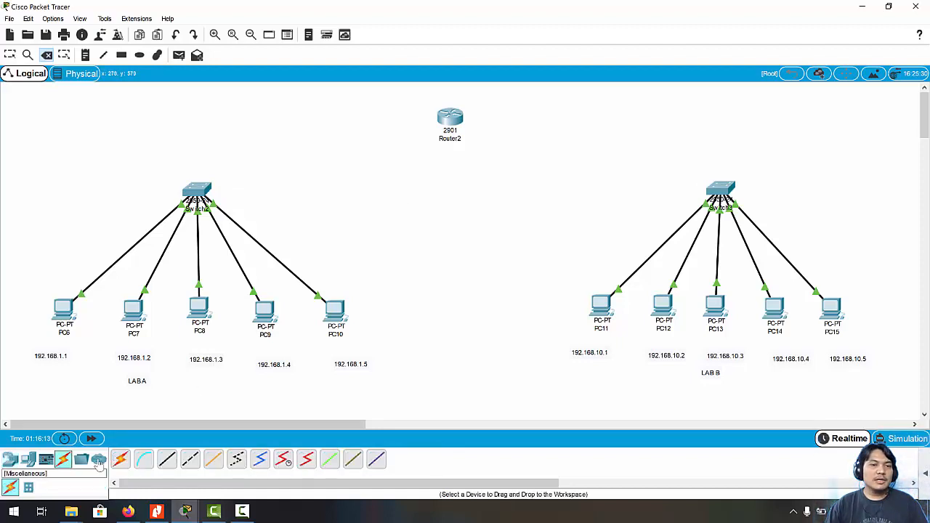
pyautogui.click(166, 459)
pyautogui.click(199, 195)
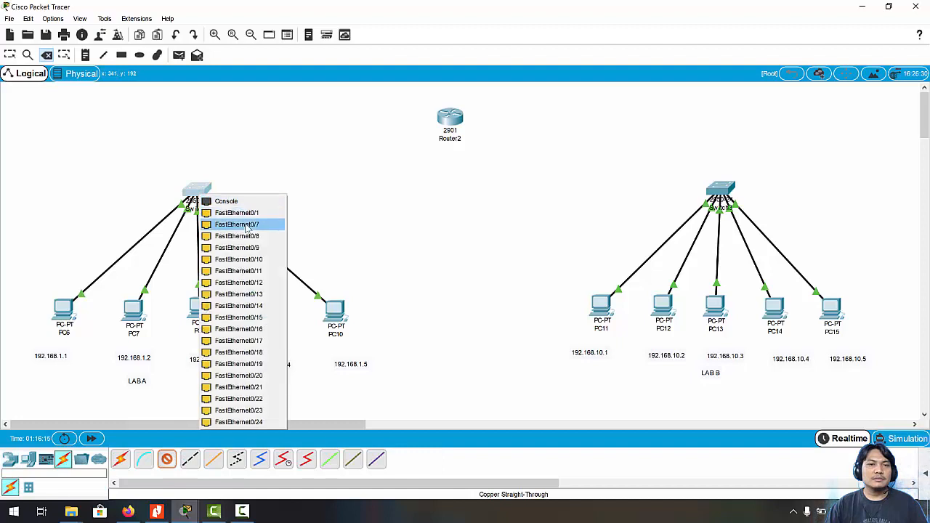
pyautogui.click(249, 213)
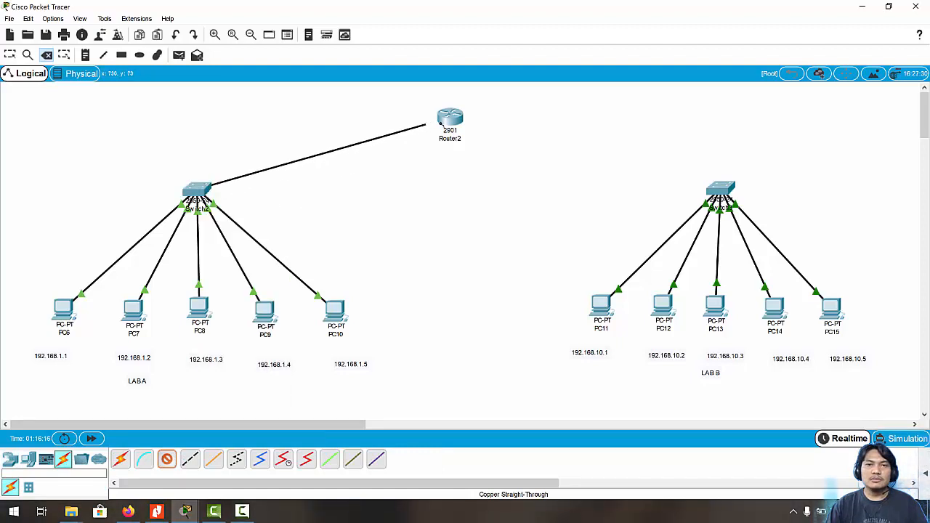
pyautogui.click(446, 122)
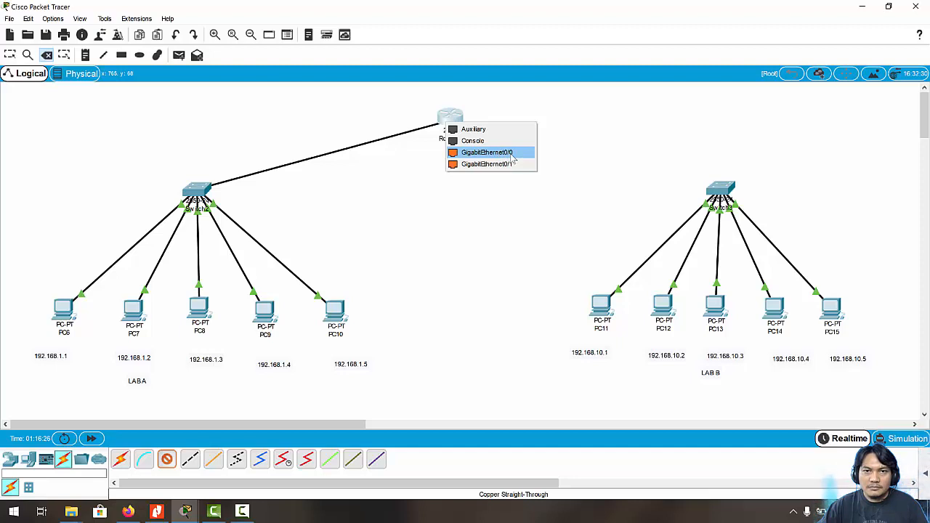
pyautogui.click(424, 206)
pyautogui.press('Escape')
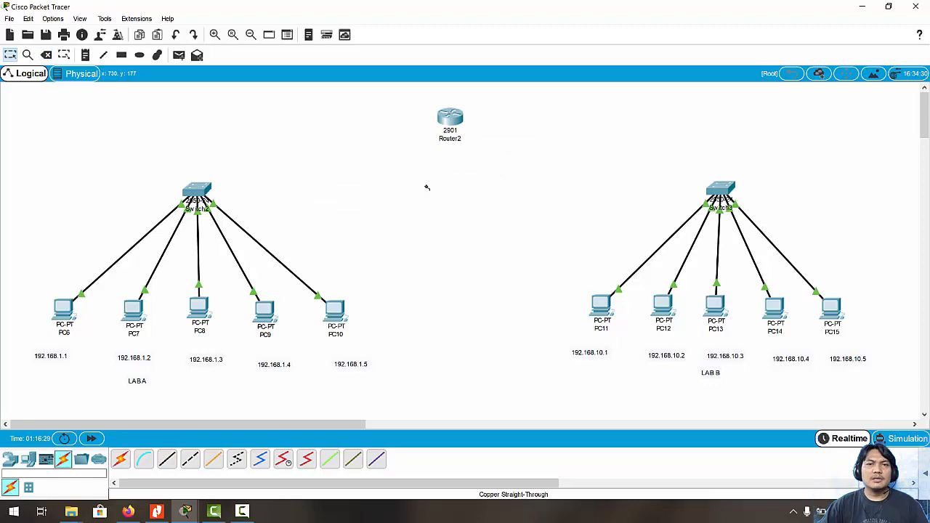
# Delete the 2901 router and place a 2811 router above and between the two labs instead
pyautogui.click(452, 120)
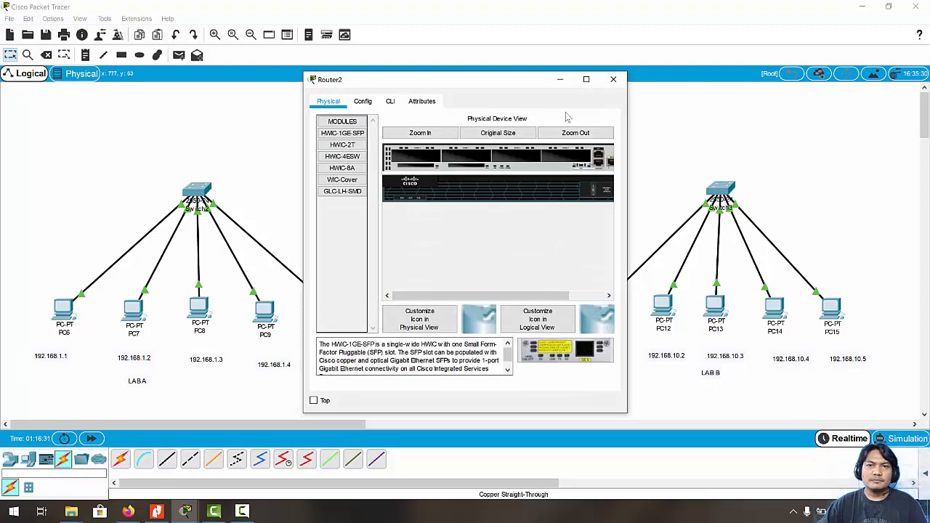
pyautogui.click(613, 79)
pyautogui.press('Delete')
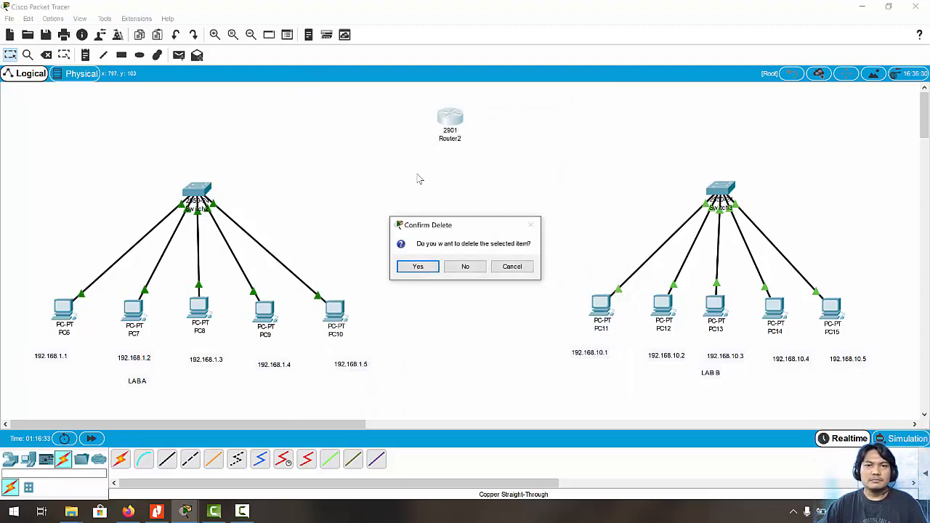
pyautogui.click(420, 267)
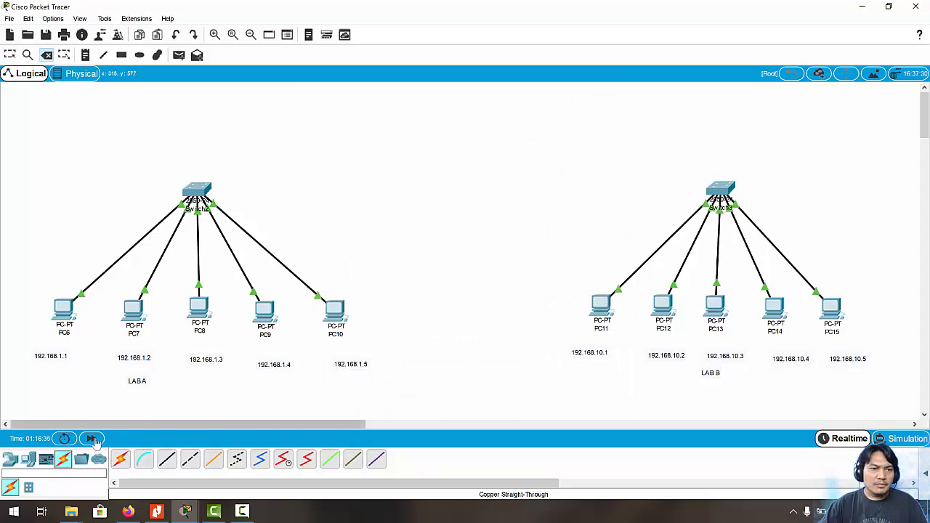
pyautogui.click(10, 459)
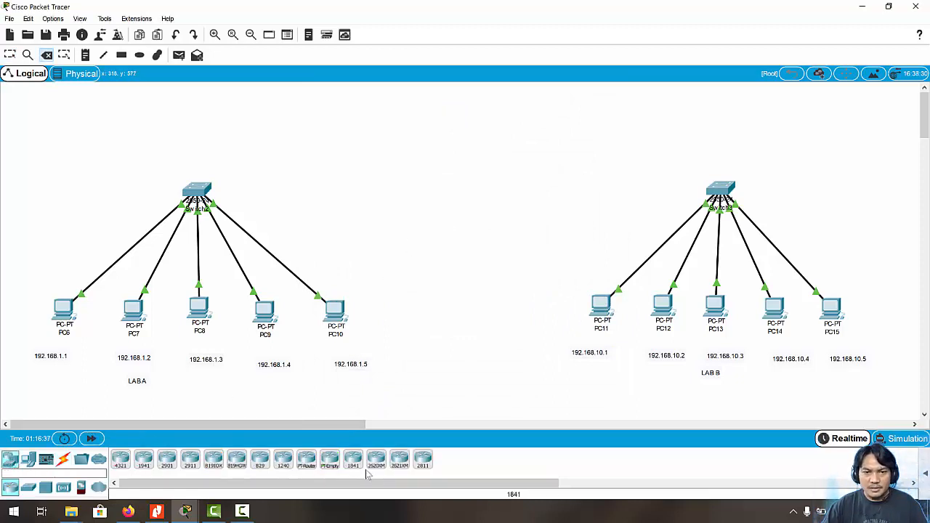
pyautogui.click(423, 459)
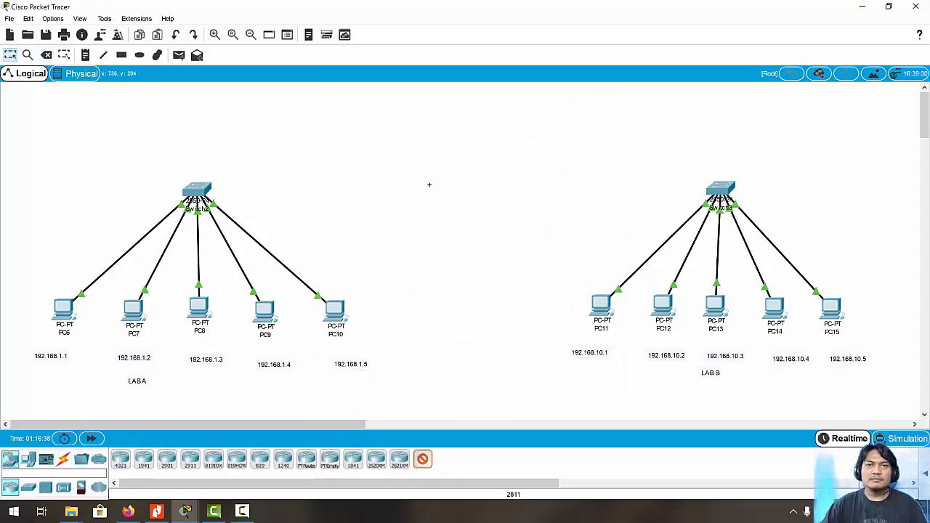
pyautogui.click(469, 126)
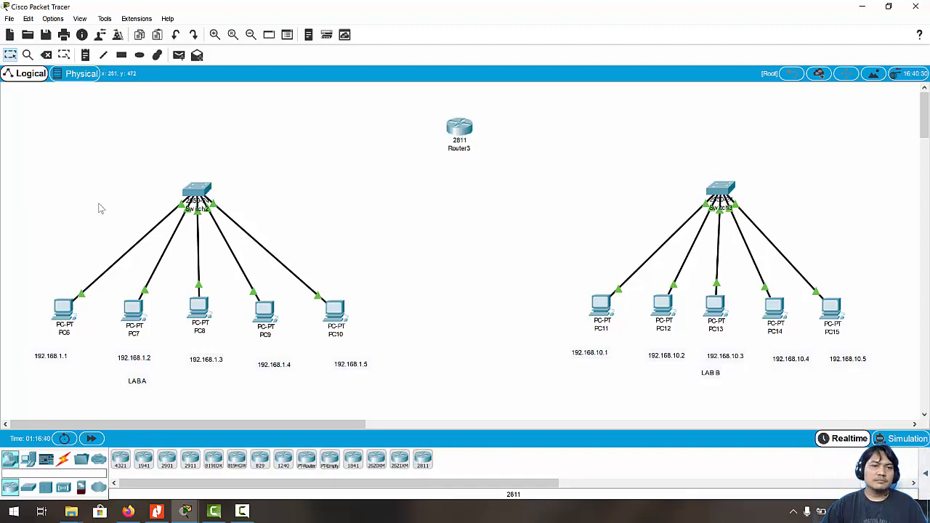
# Connect the 2811 router to Switch2's FastEthernet0/1 port with a copper straight-through cable
pyautogui.click(63, 459)
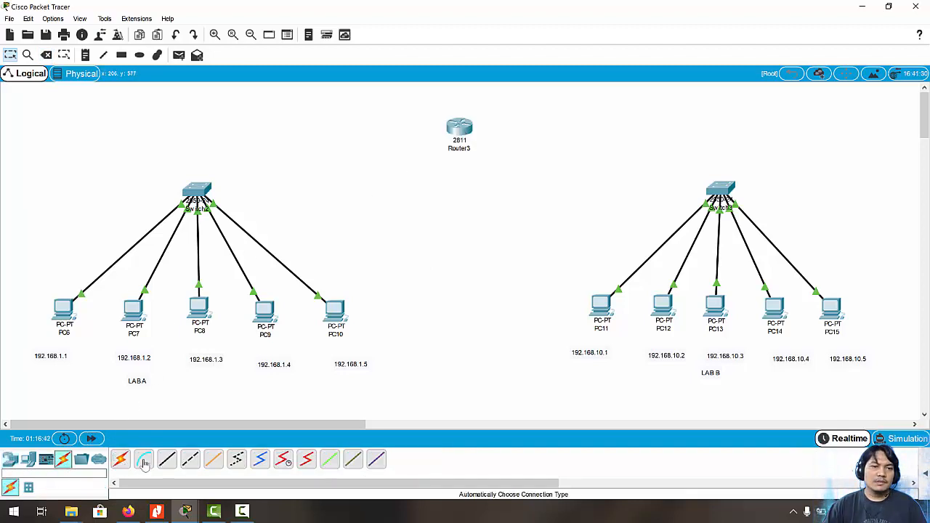
pyautogui.click(166, 461)
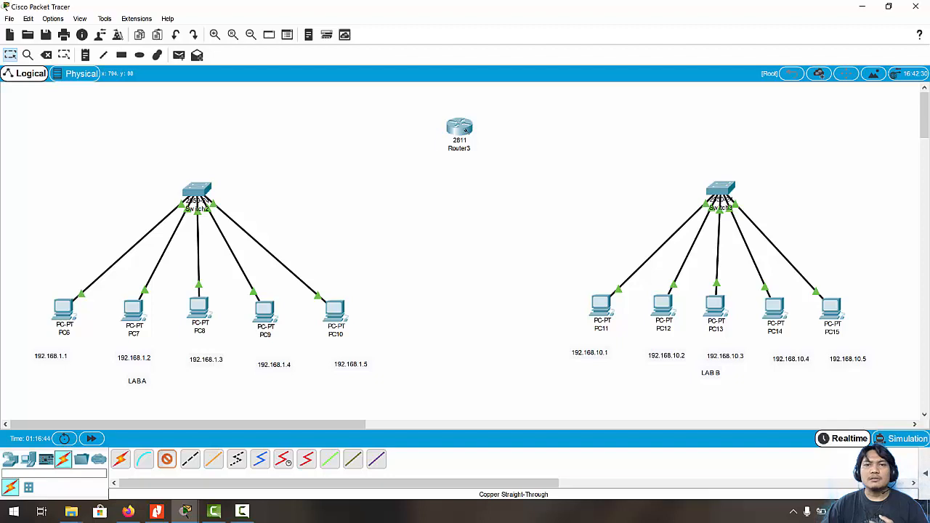
pyautogui.click(457, 129)
pyautogui.click(487, 161)
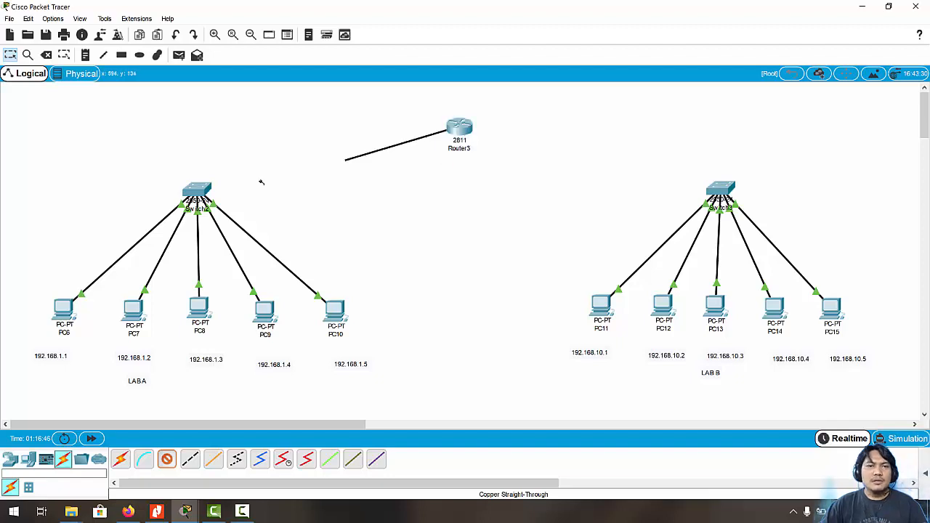
pyautogui.click(198, 189)
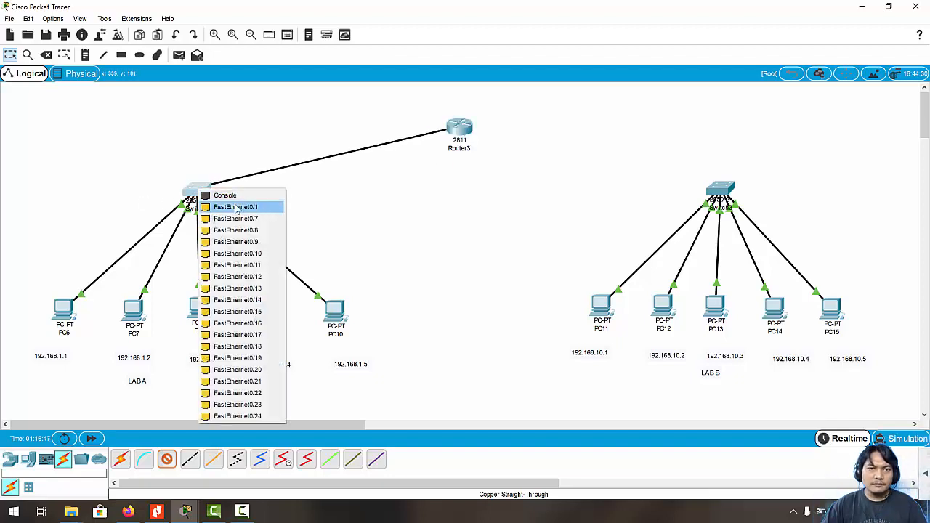
pyautogui.click(235, 208)
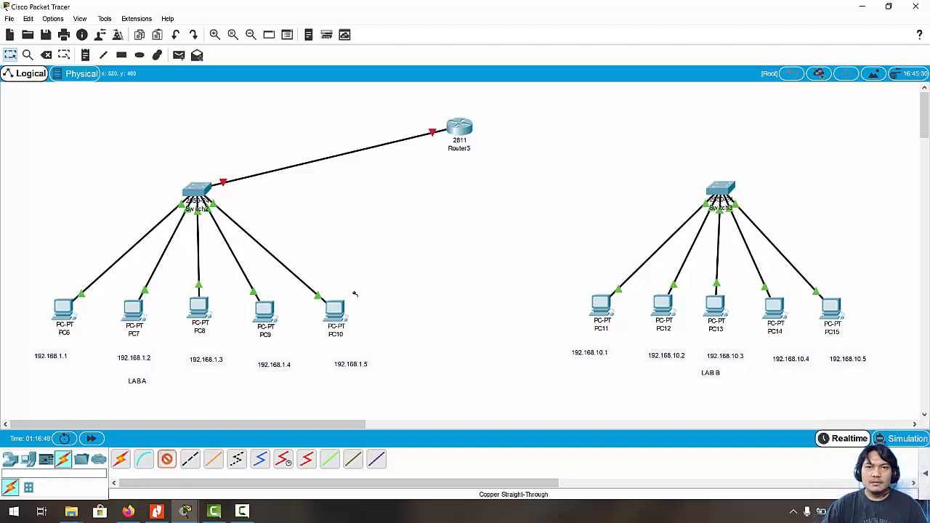
# Connect the router to Switch3's FastEthernet0/1 port with a copper straight-through cable, and shift the router slightly toward Lab A
pyautogui.click(459, 128)
pyautogui.click(529, 162)
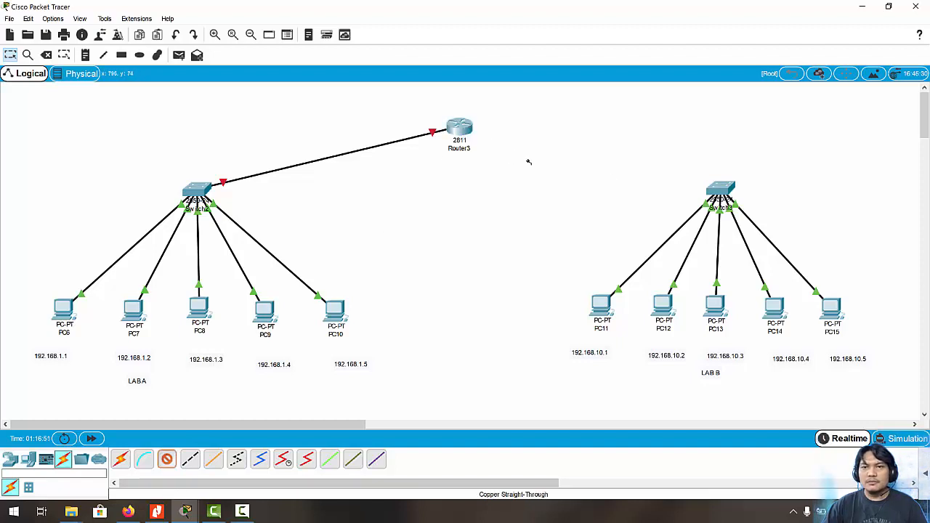
pyautogui.click(723, 191)
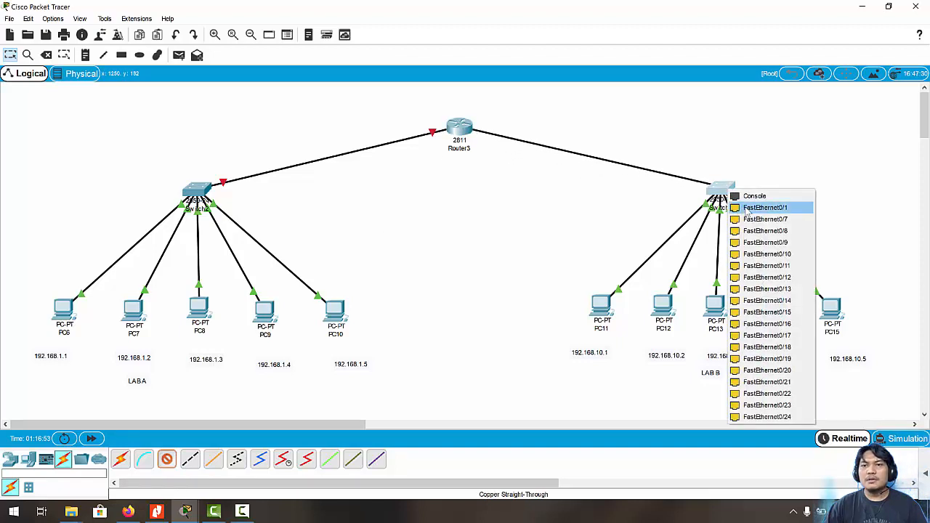
pyautogui.click(750, 208)
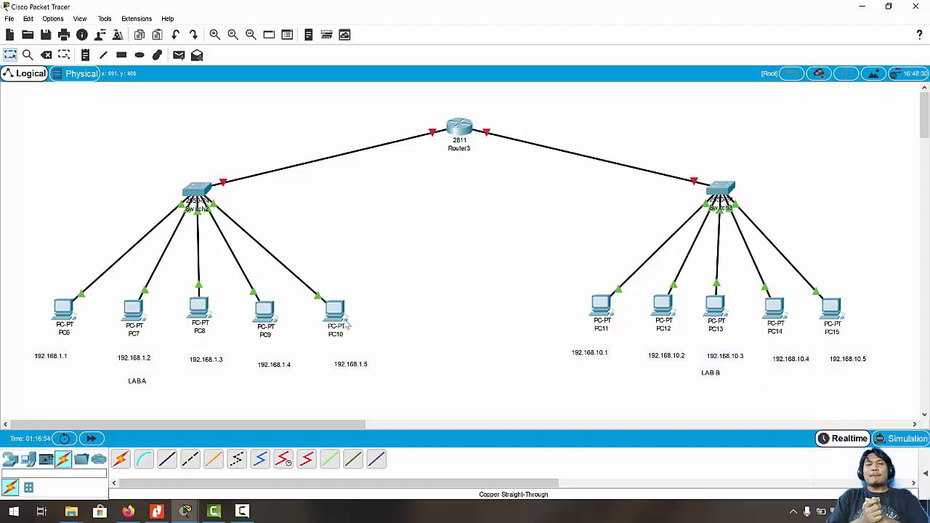
pyautogui.moveTo(347, 325)
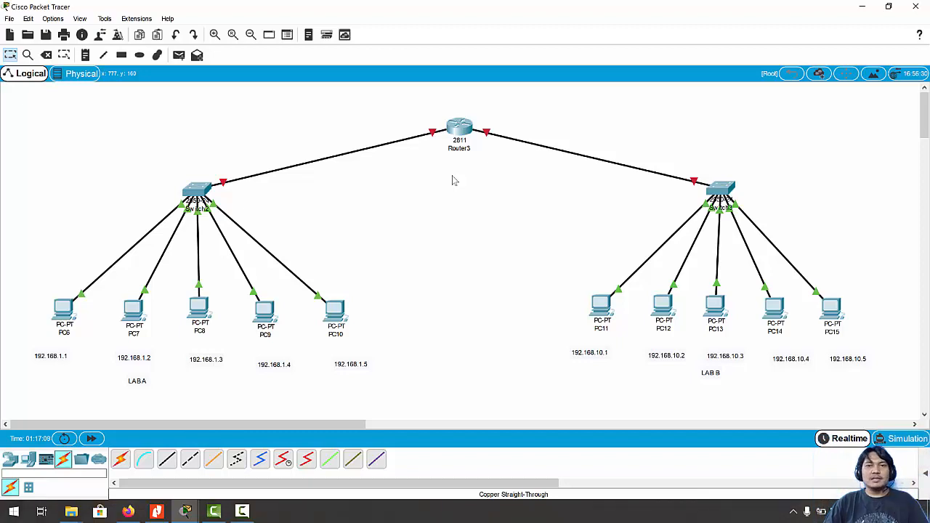
pyautogui.moveTo(458, 125)
pyautogui.mouseDown()
pyautogui.moveTo(439, 118)
pyautogui.moveTo(448, 108)
pyautogui.moveTo(444, 122)
pyautogui.mouseUp()
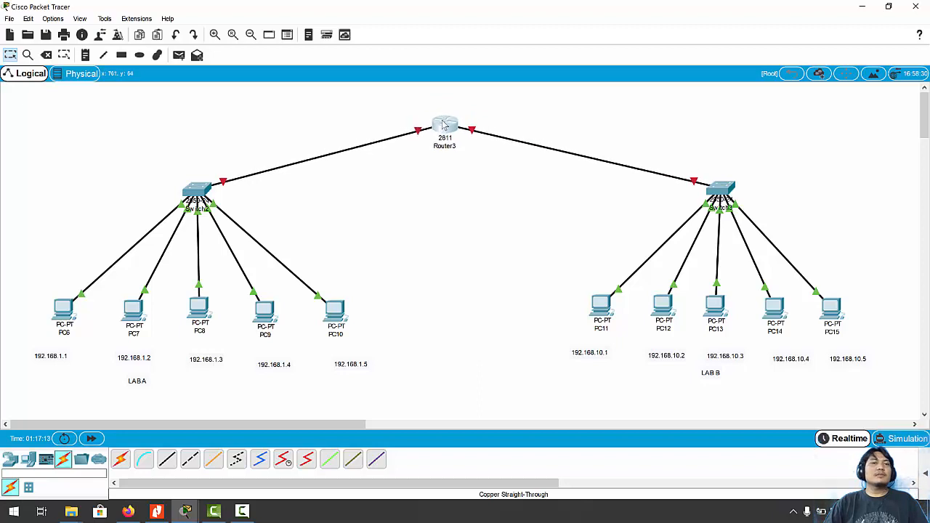
# Add a note reading 192.168.1.100 beside the router, above its link to Switch2
pyautogui.click(85, 55)
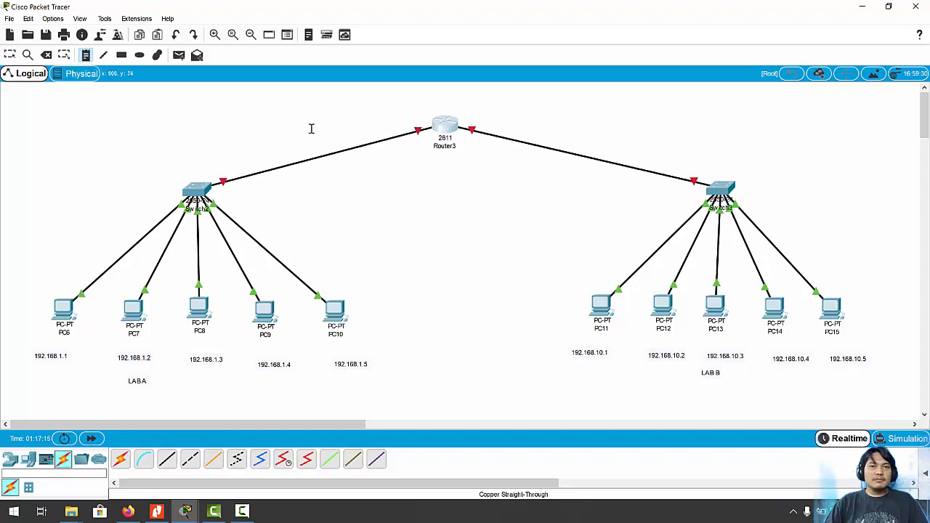
pyautogui.click(337, 124)
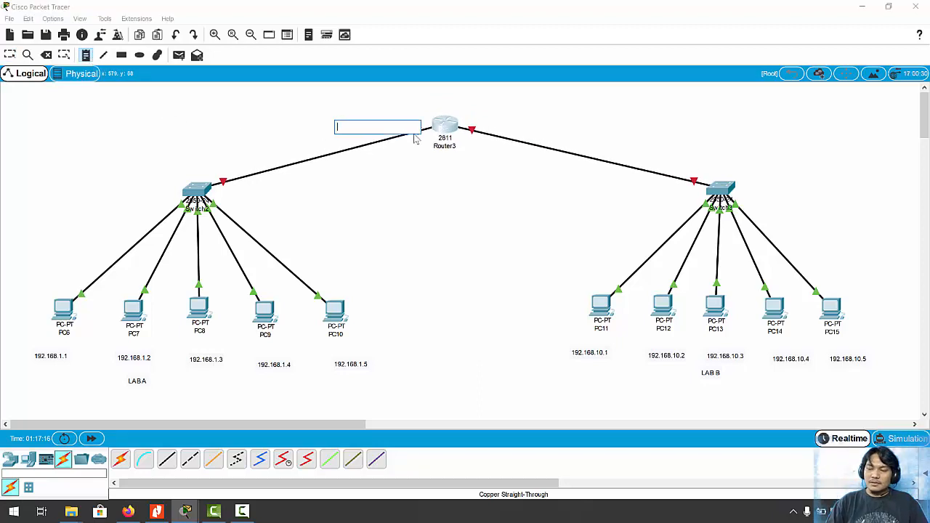
pyautogui.write('192.168.1.100')
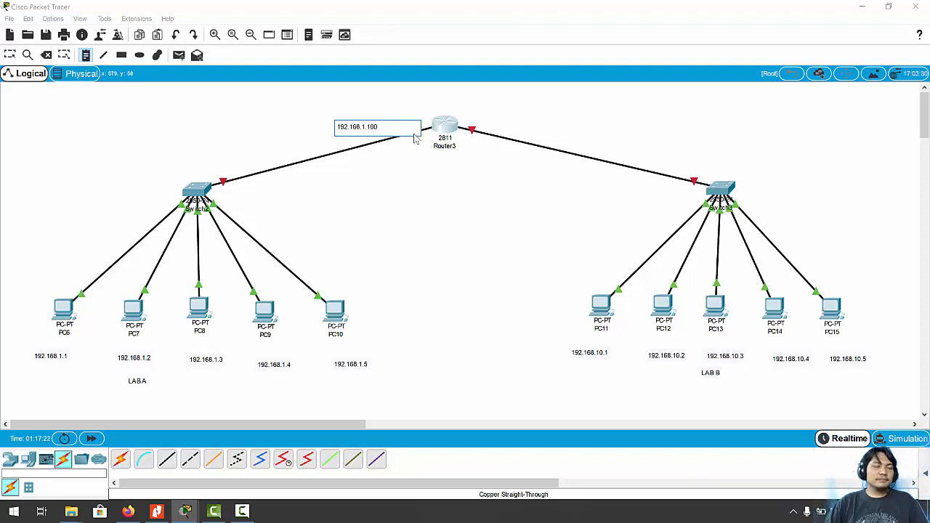
pyautogui.press('Escape')
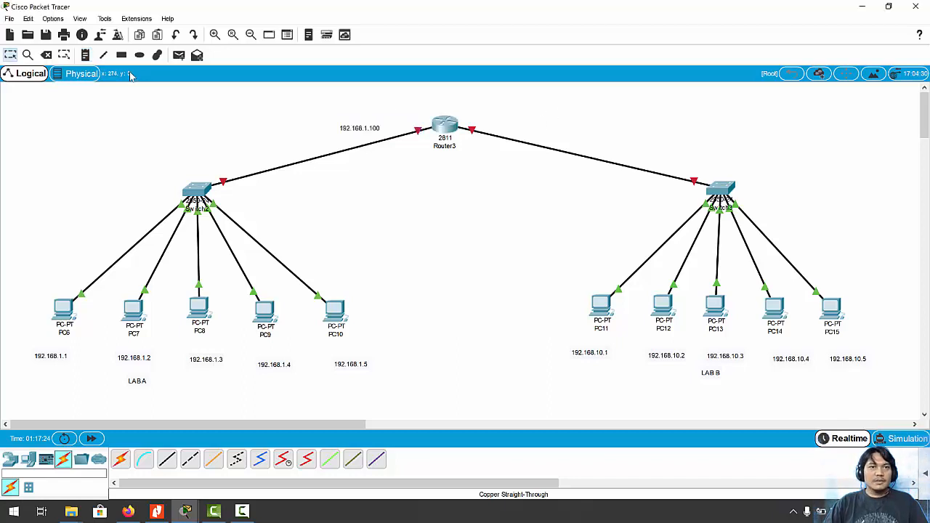
# Add a note reading 192.168.10.100 above the router's link to Switch3, and move both address notes closer to the router
pyautogui.click(85, 56)
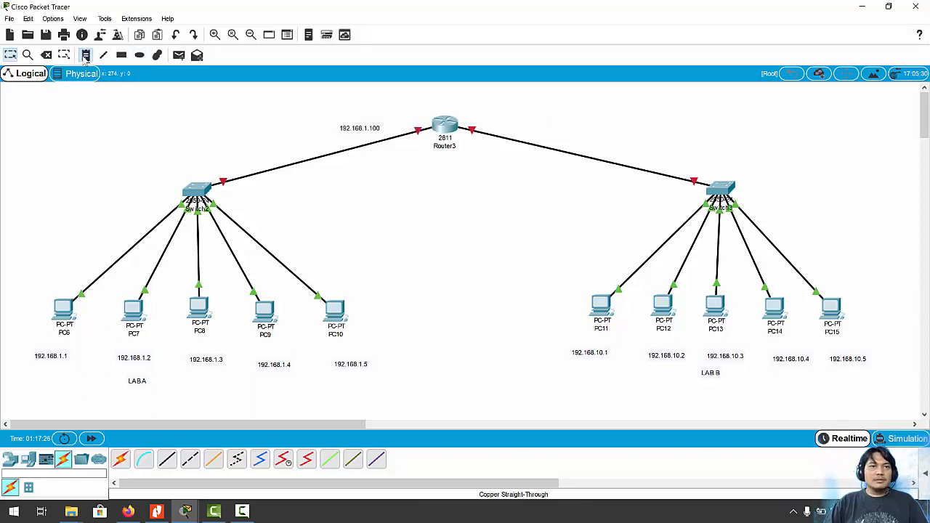
pyautogui.click(503, 123)
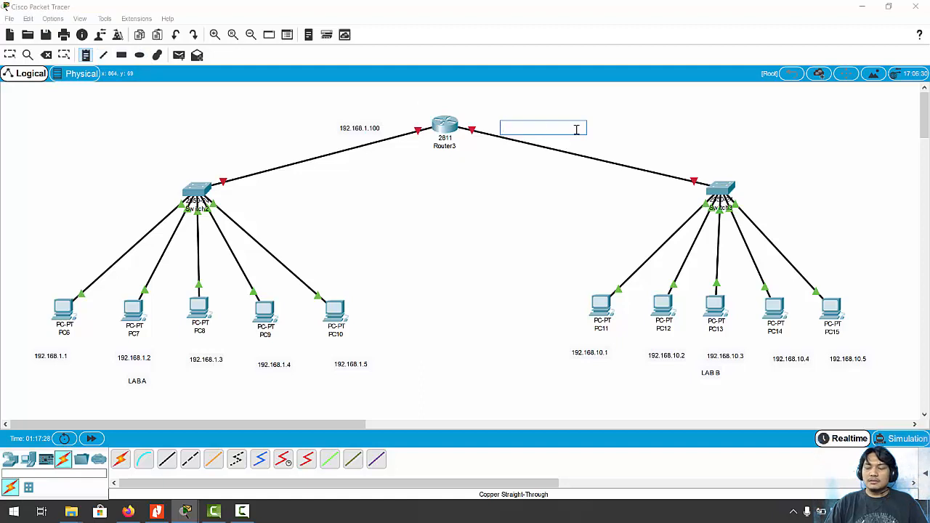
pyautogui.write('192.168.')
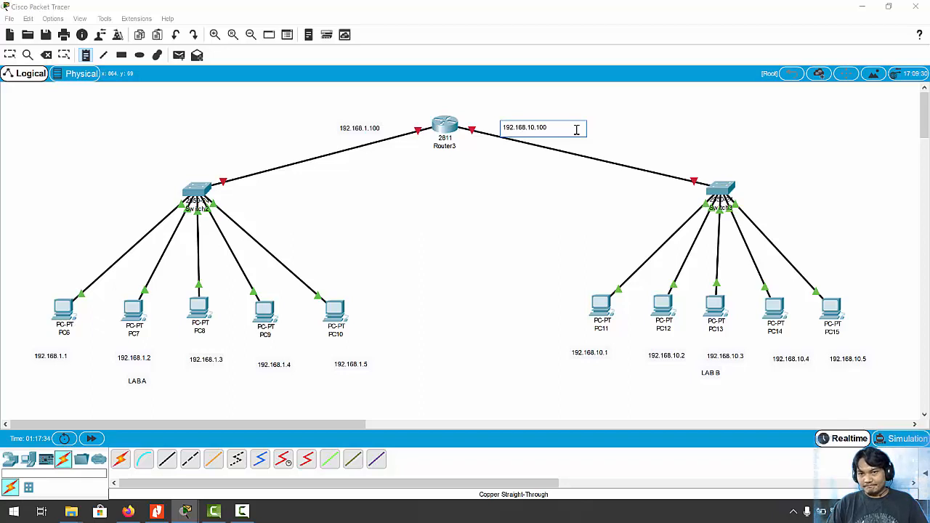
pyautogui.write('10.100')
pyautogui.press('Return')
pyautogui.press('BackSpace')
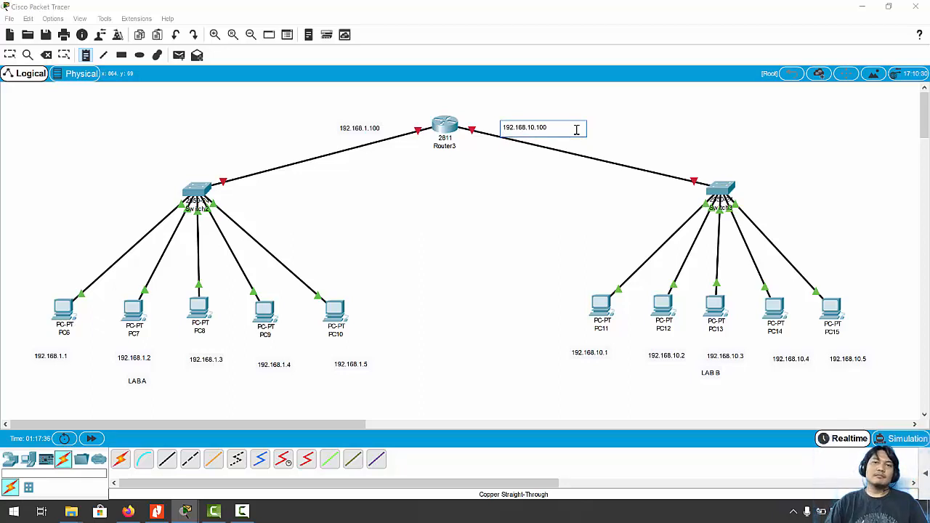
pyautogui.press('Escape')
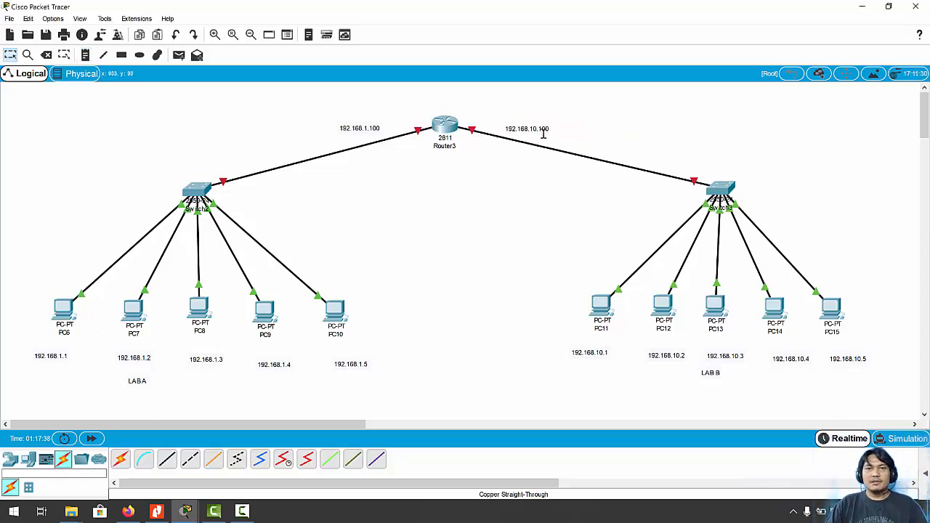
pyautogui.moveTo(544, 129); pyautogui.dragTo(533, 119)
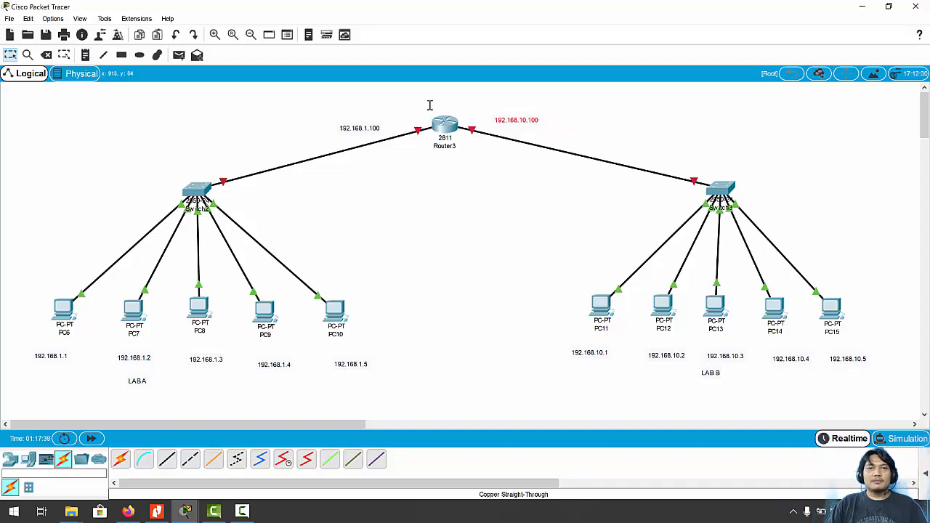
pyautogui.moveTo(358, 125); pyautogui.dragTo(376, 115)
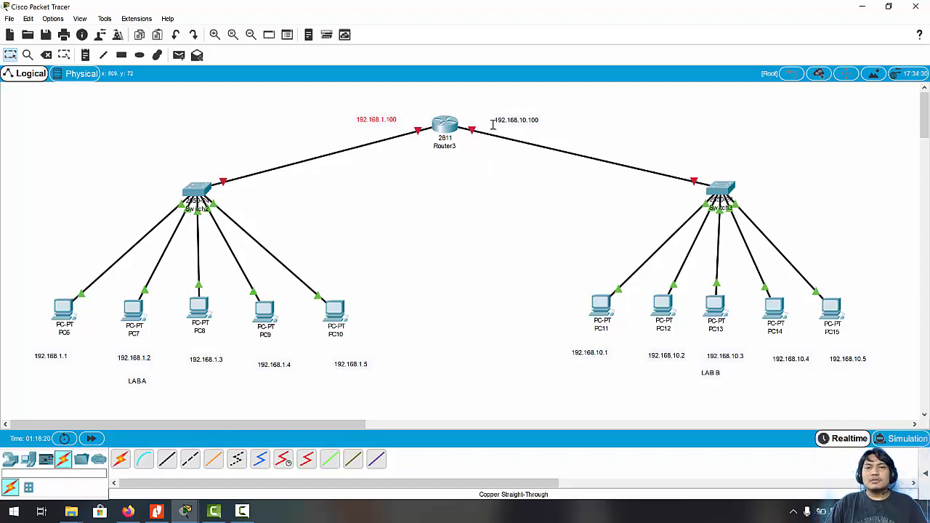
# View the 2811 router's physical device window and close it
pyautogui.click(445, 125)
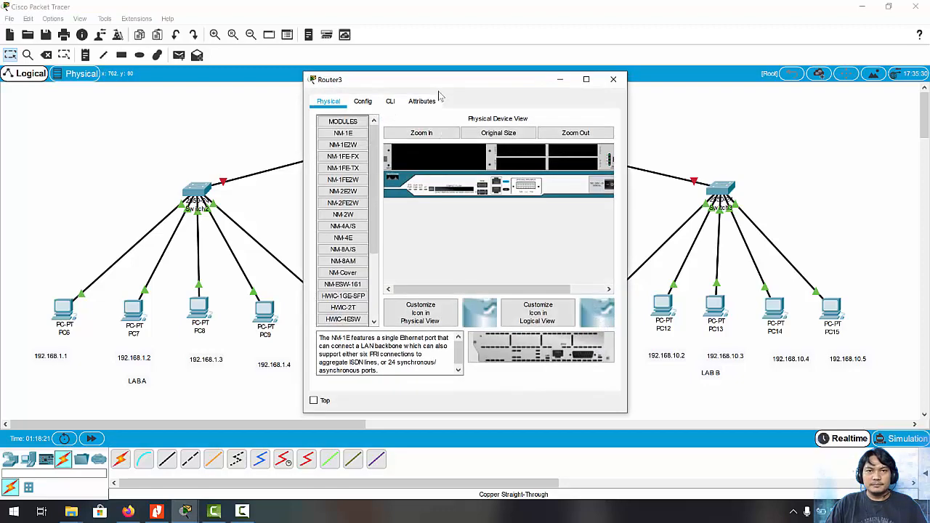
pyautogui.moveTo(445, 80); pyautogui.dragTo(489, 184)
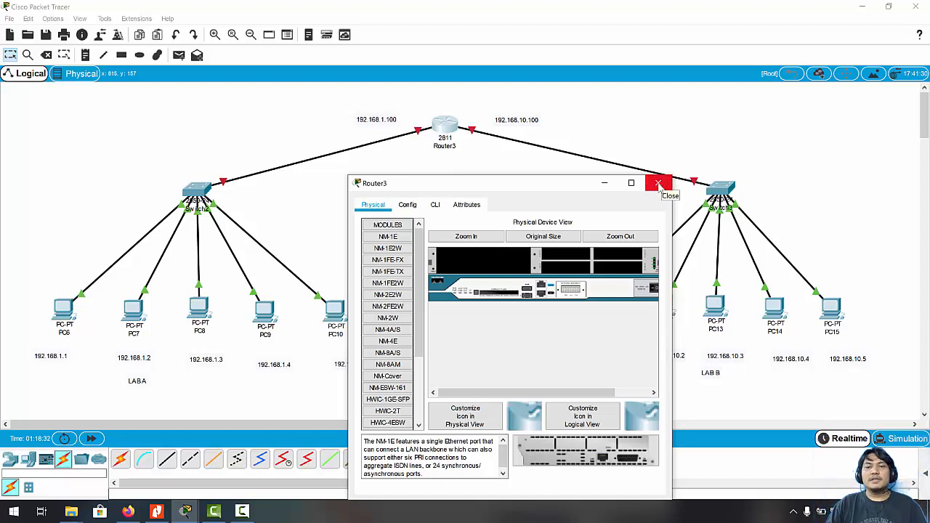
pyautogui.click(659, 184)
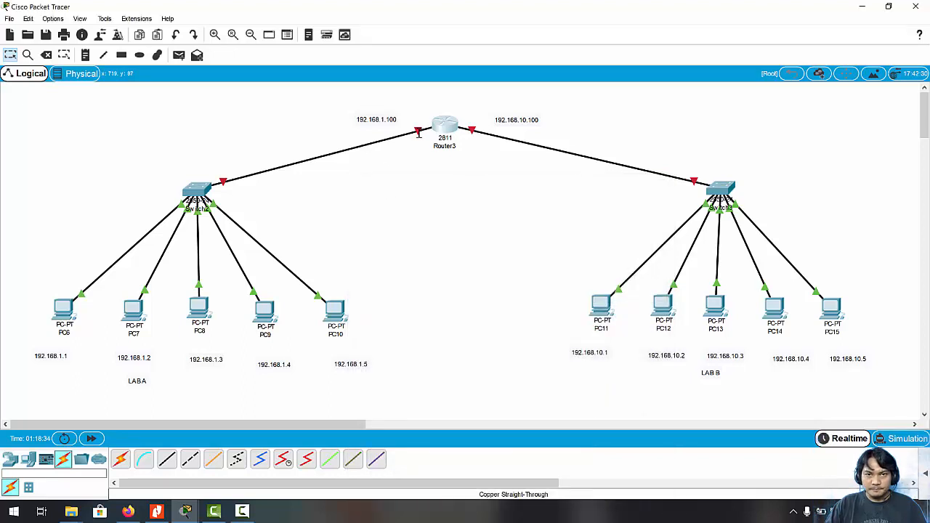
# Open the 2811 router's command-line interface, decline the initial configuration dialog, and start the console session
pyautogui.moveTo(418, 134)
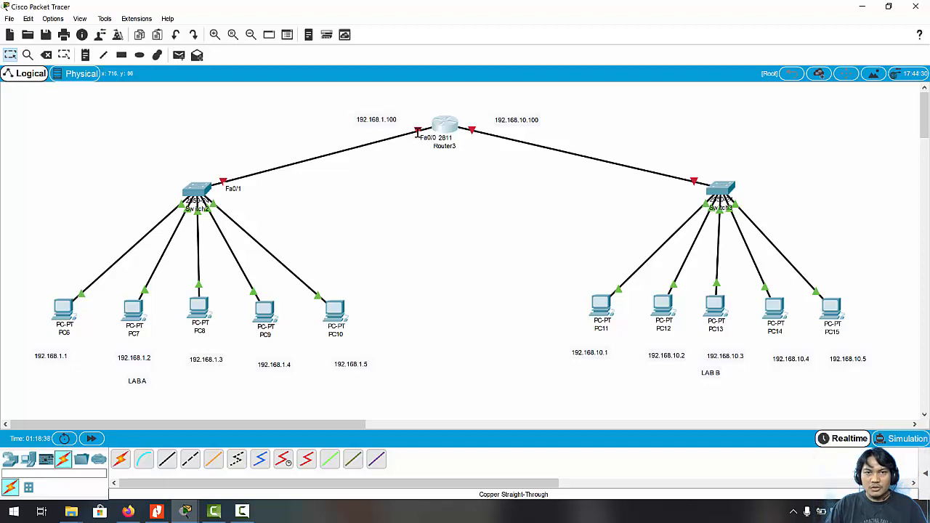
pyautogui.moveTo(471, 130)
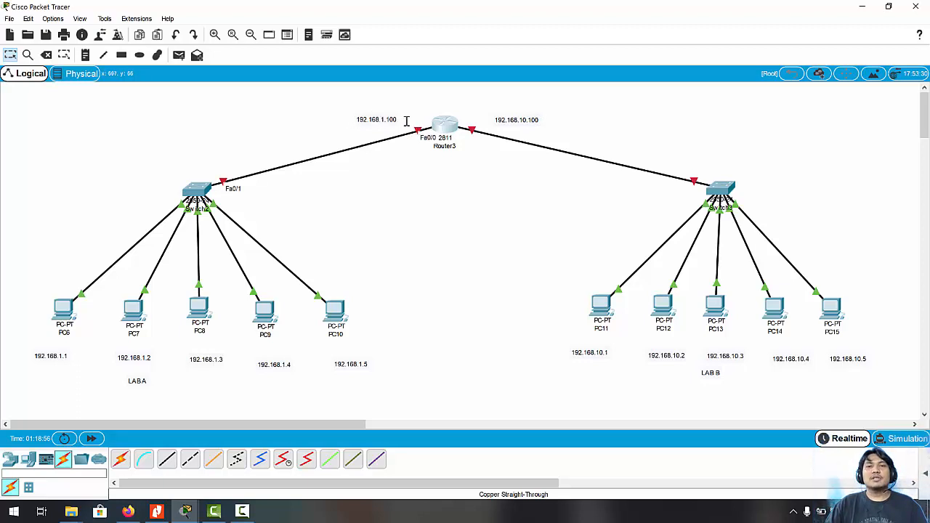
pyautogui.click(445, 128)
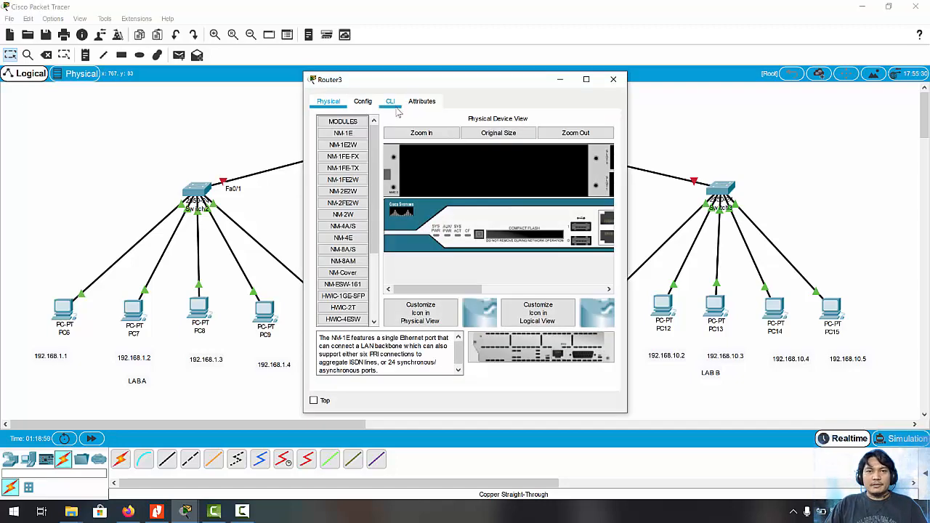
pyautogui.click(391, 104)
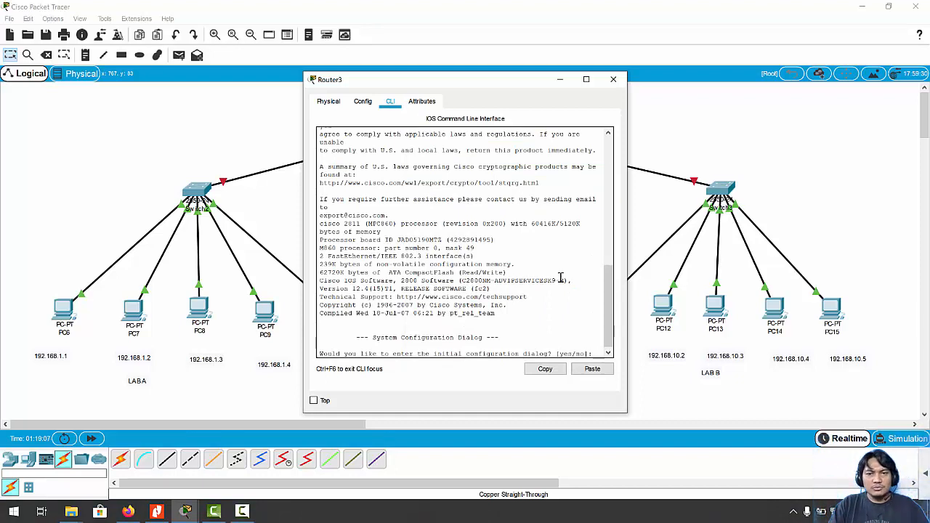
pyautogui.write('n')
pyautogui.press('Return')
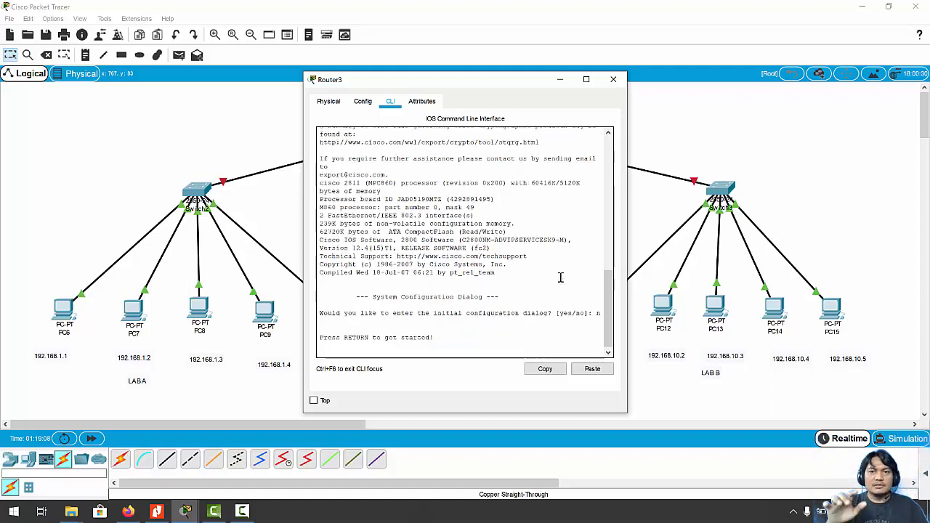
pyautogui.press('Return')
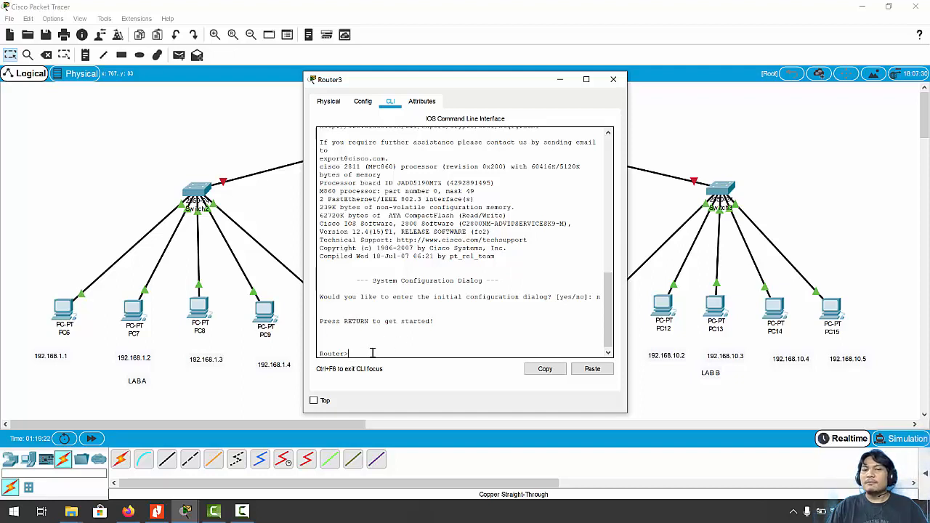
# Enter privileged mode with en, and open global configuration mode with config terminal
pyautogui.write('ena')
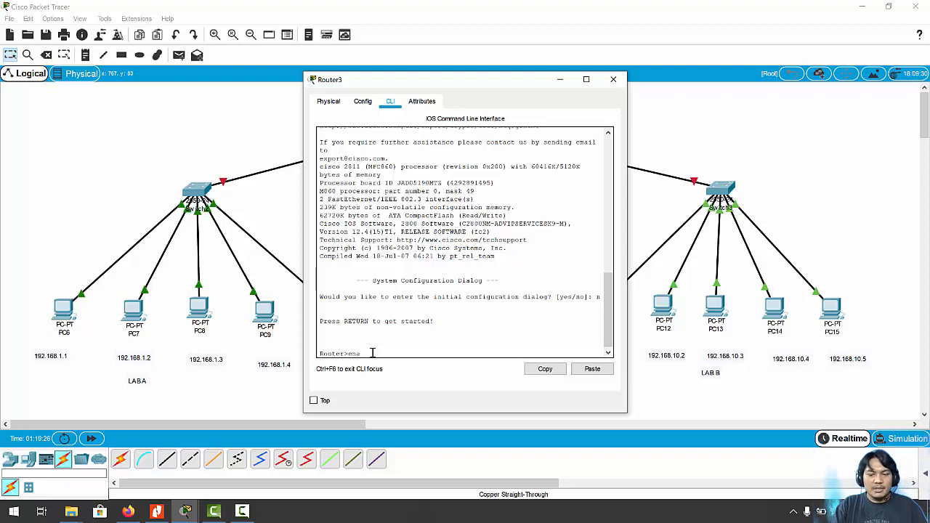
pyautogui.write('bl')
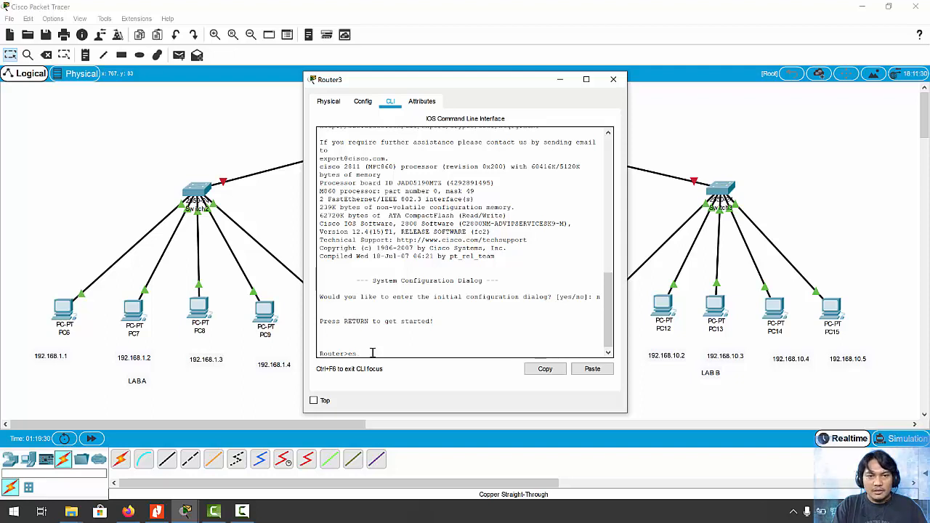
pyautogui.press('Return')
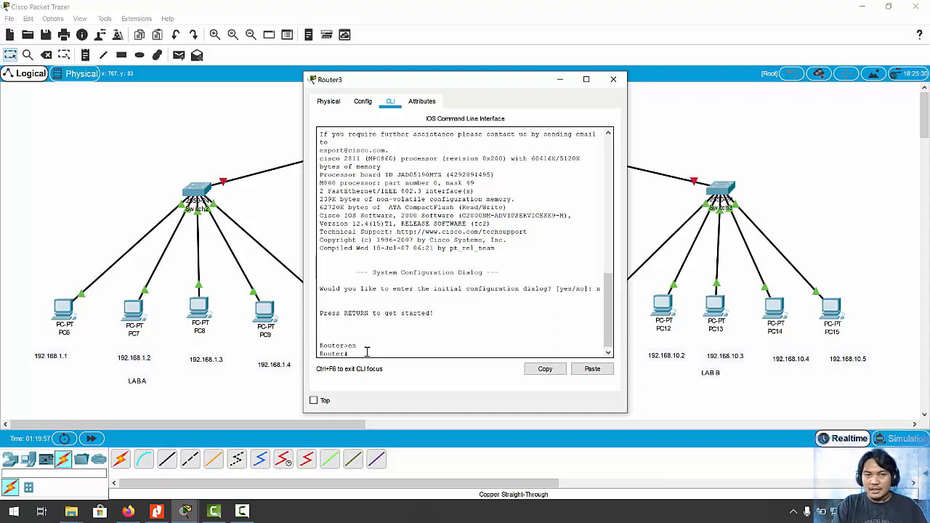
pyautogui.write('onfig')
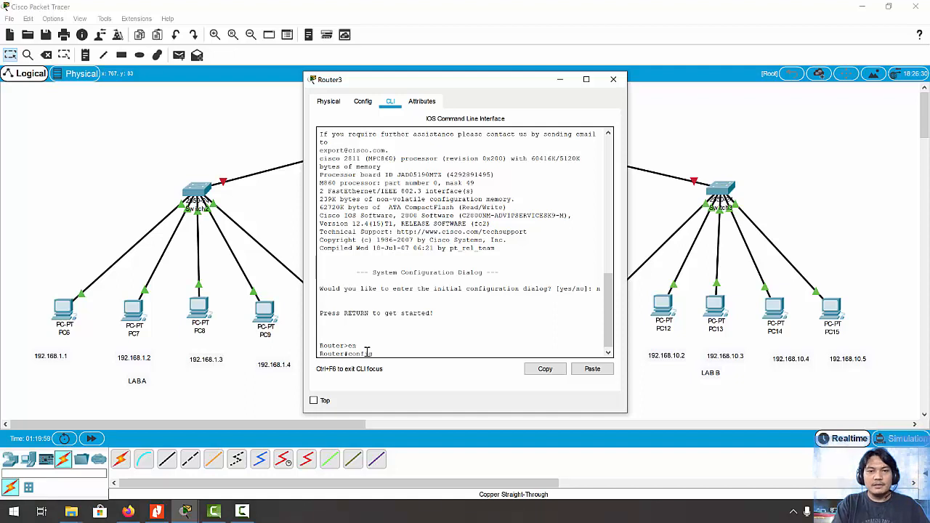
pyautogui.write(' t')
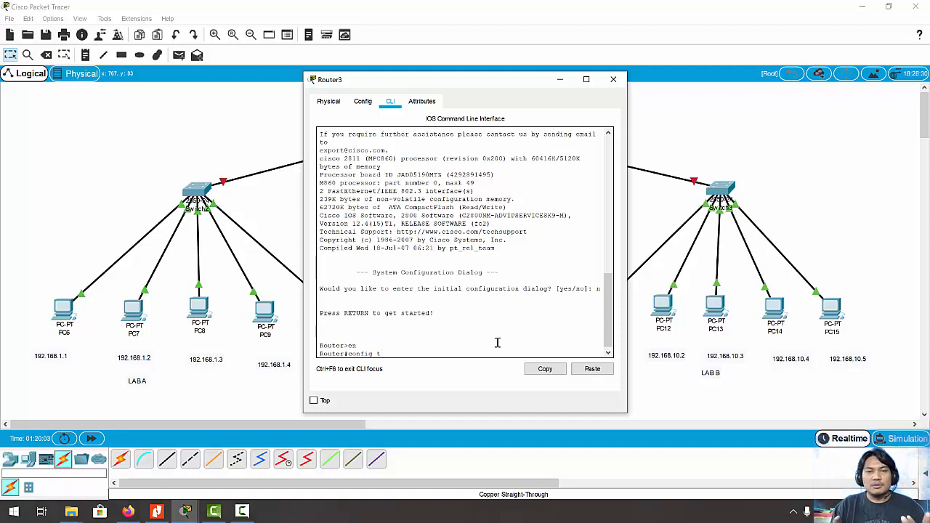
pyautogui.press('Tab')
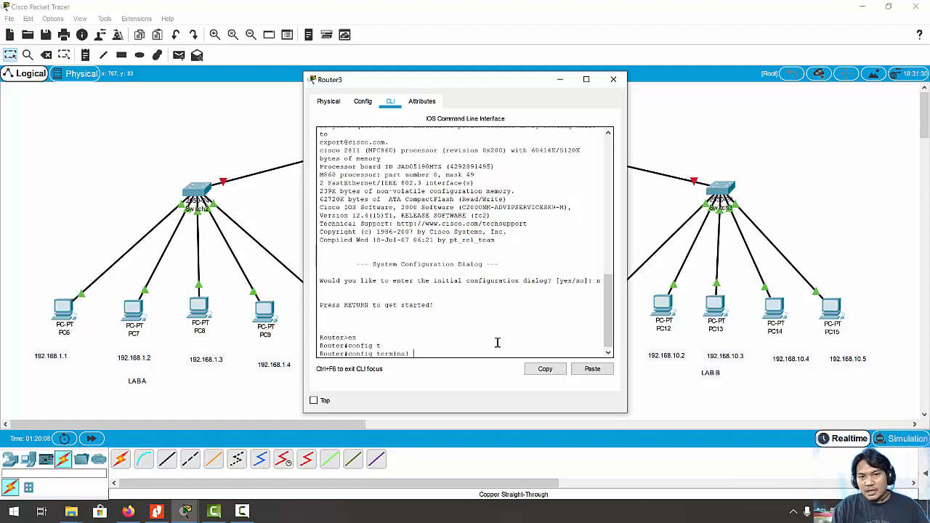
pyautogui.press('Return')
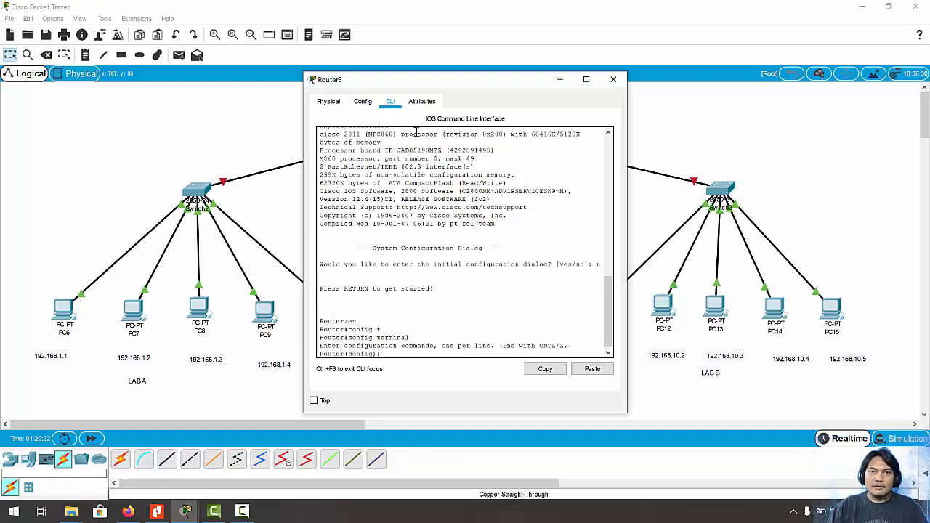
# Move the router window aside and add fa0/0 in front of the address in the 192.168.1.100 note
pyautogui.moveTo(415, 83); pyautogui.dragTo(620, 95)
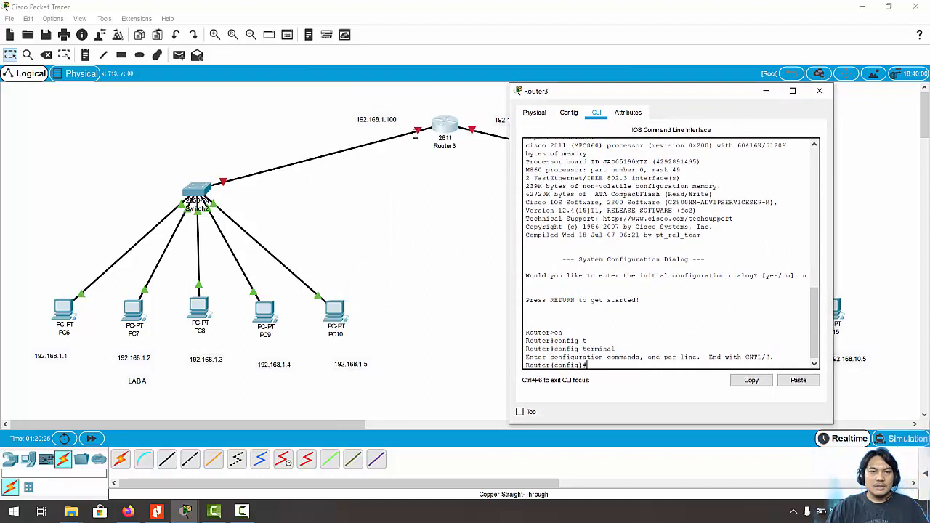
pyautogui.click(85, 55)
pyautogui.press('Escape')
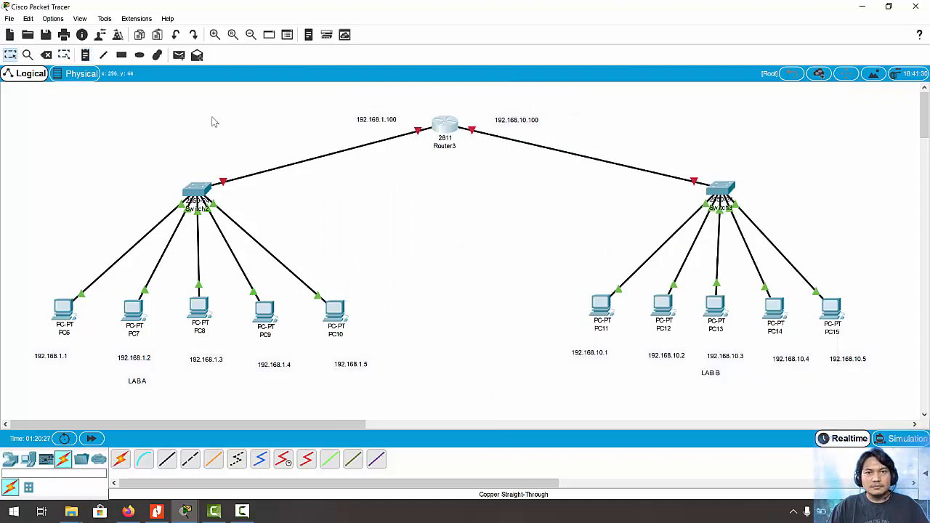
pyautogui.doubleClick(368, 123)
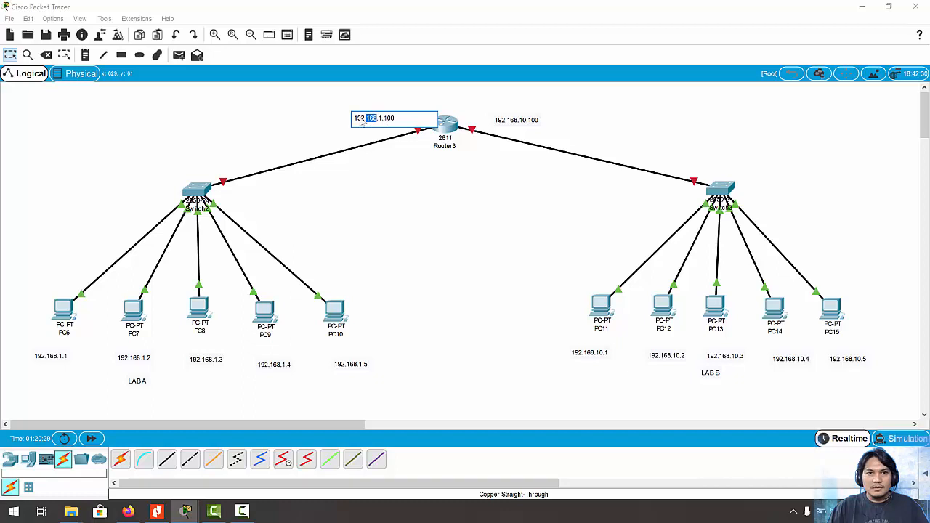
pyautogui.click(355, 118)
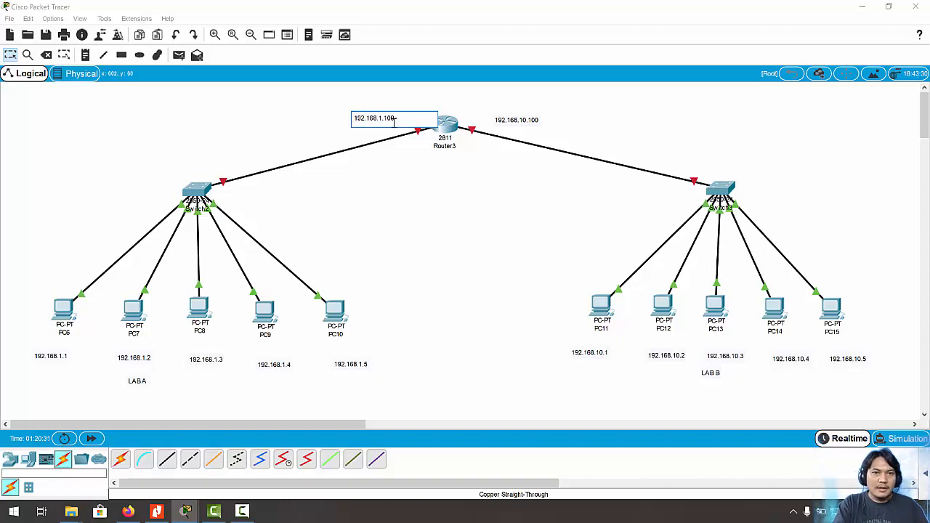
pyautogui.write('fa0/0')
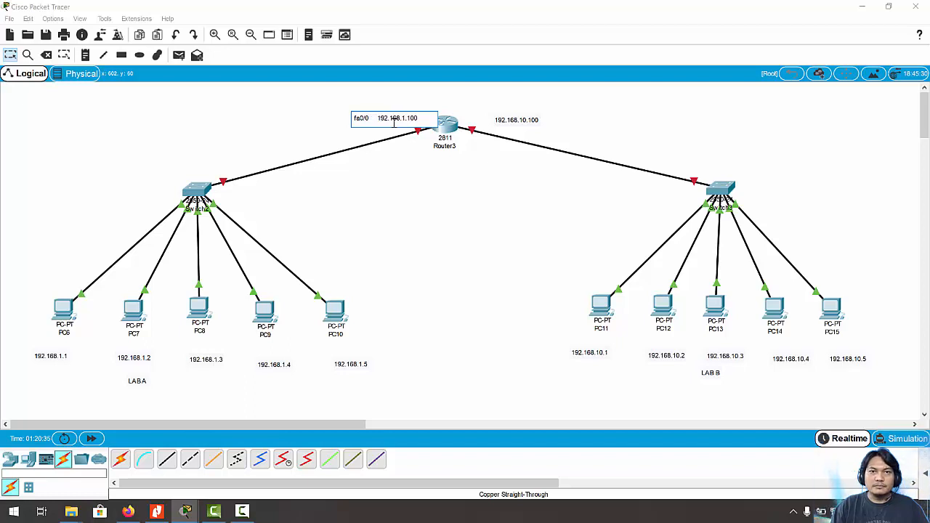
# Add fa0/1 in front of the address in the 192.168.10.100 note beside the router
pyautogui.doubleClick(511, 122)
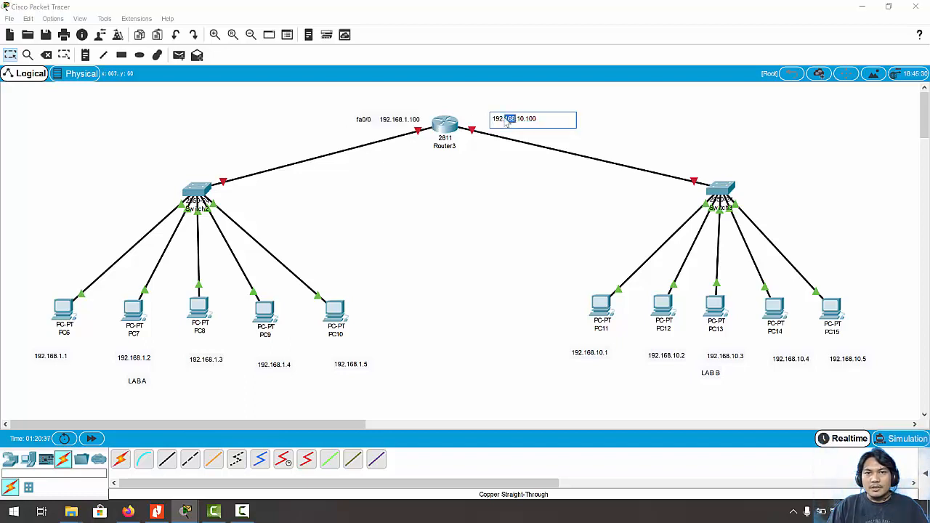
pyautogui.click(494, 121)
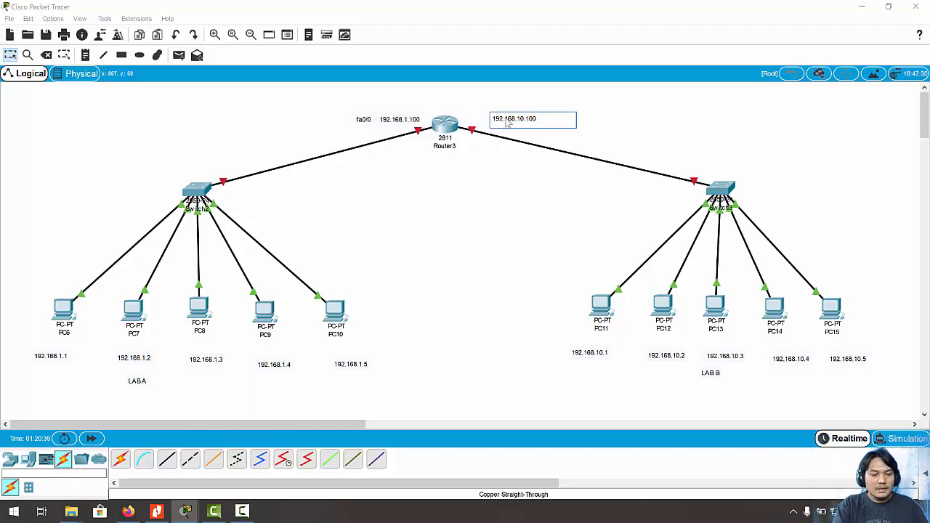
pyautogui.write('fa0/1')
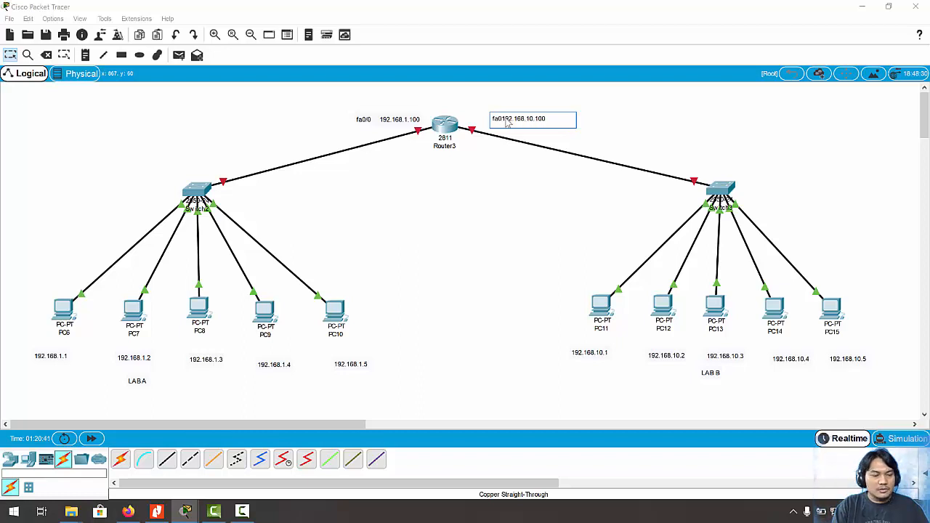
pyautogui.click(585, 192)
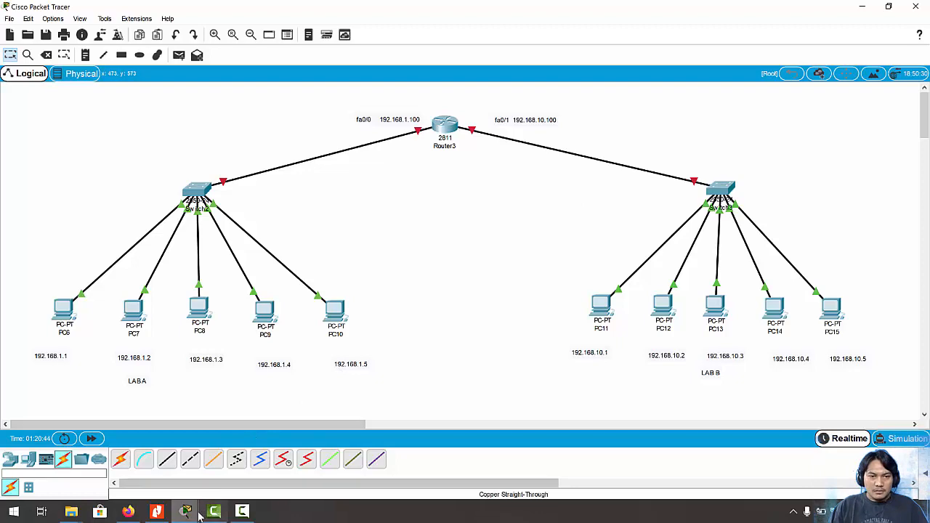
# Bring back the router's command-line window and shift it clear of the router and its address notes
pyautogui.moveTo(185, 511)
pyautogui.click(385, 461)
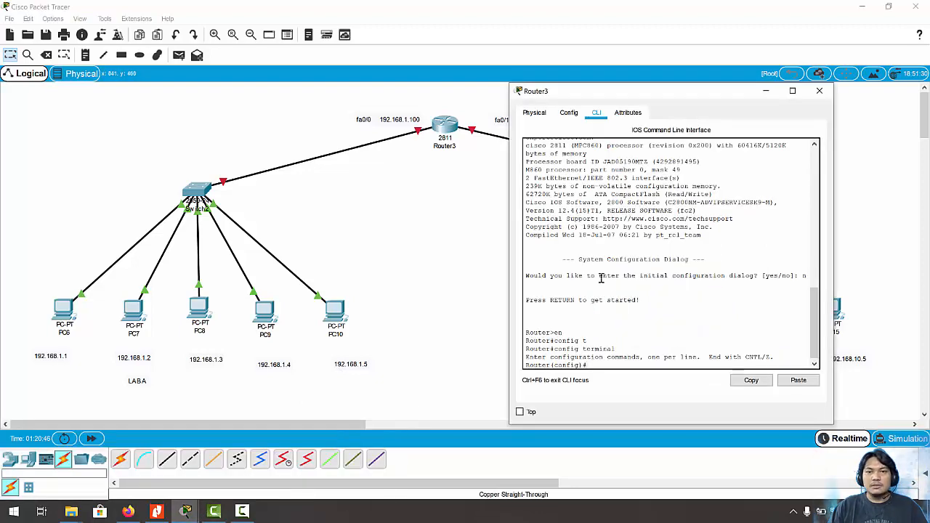
pyautogui.moveTo(637, 93); pyautogui.dragTo(682, 87)
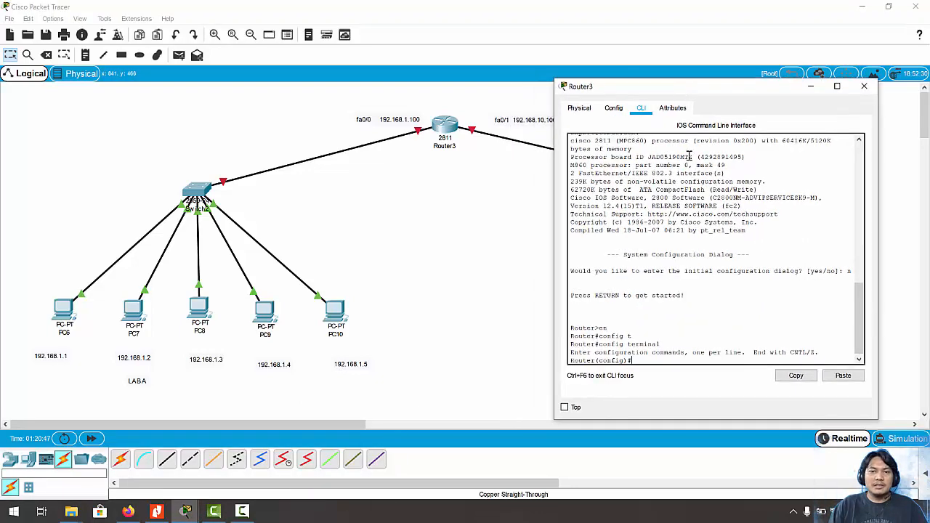
pyautogui.write('int')
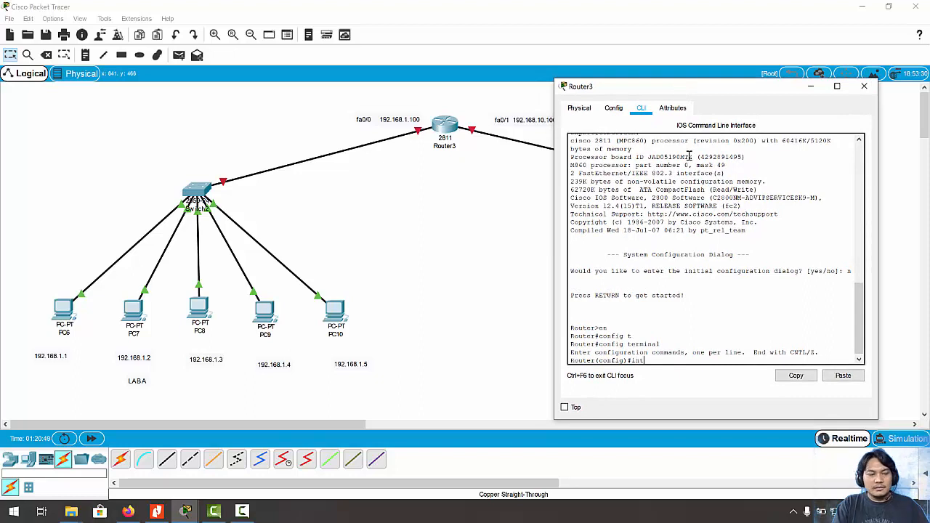
pyautogui.press('Tab')
pyautogui.write('f')
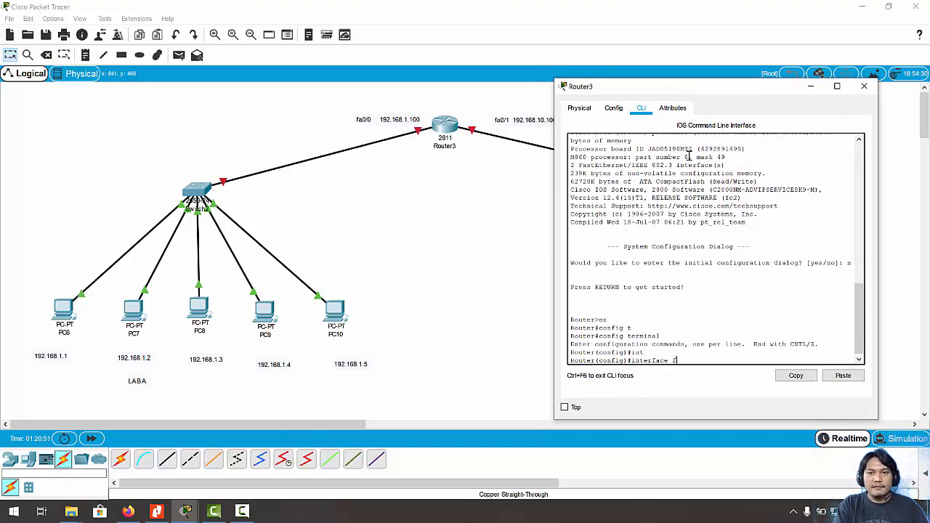
pyautogui.press('Tab')
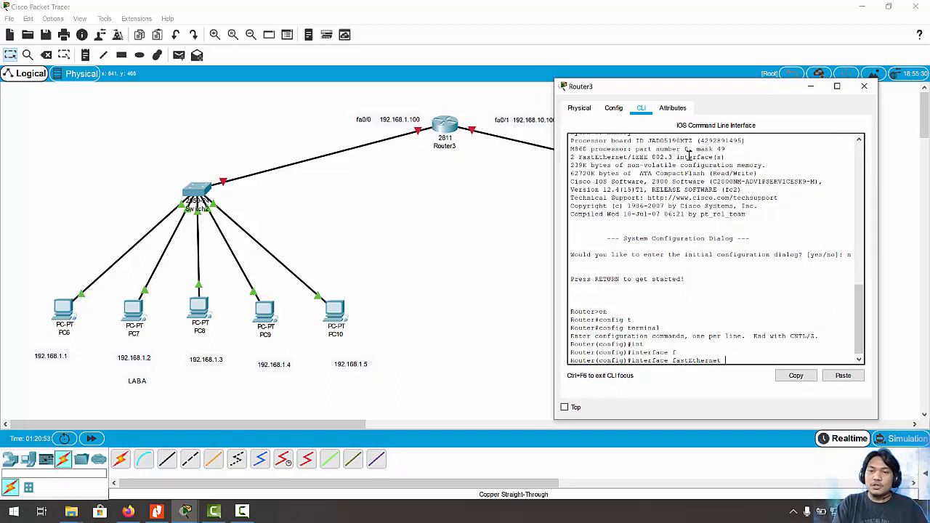
pyautogui.write('0')
pyautogui.press('Tab')
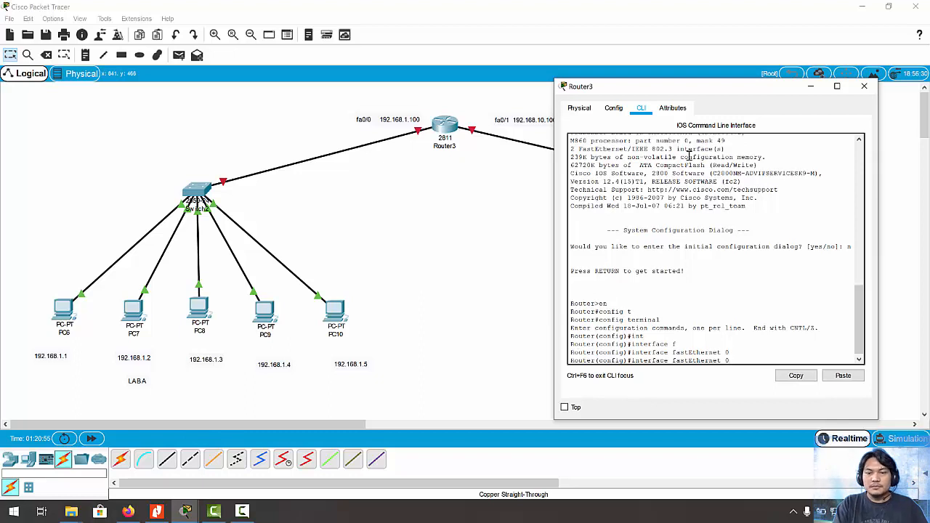
pyautogui.write('/')
pyautogui.press('Tab')
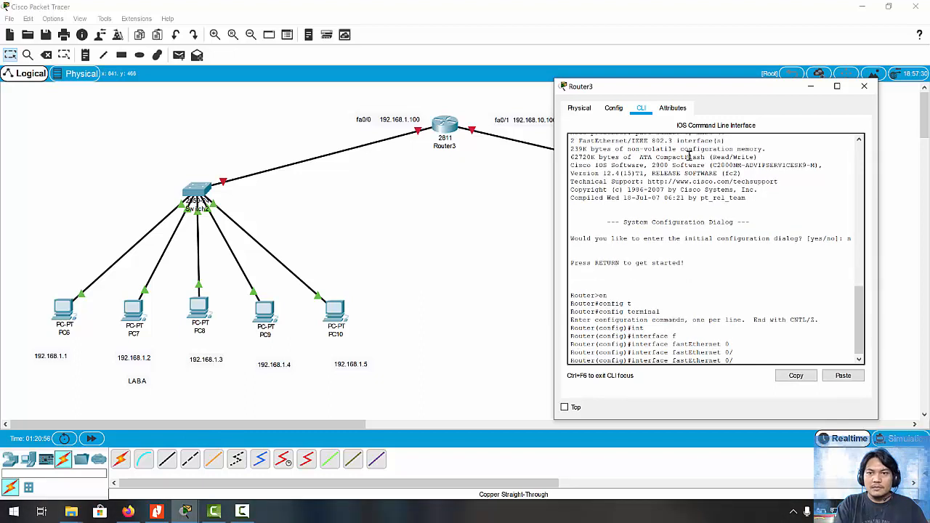
pyautogui.write('0')
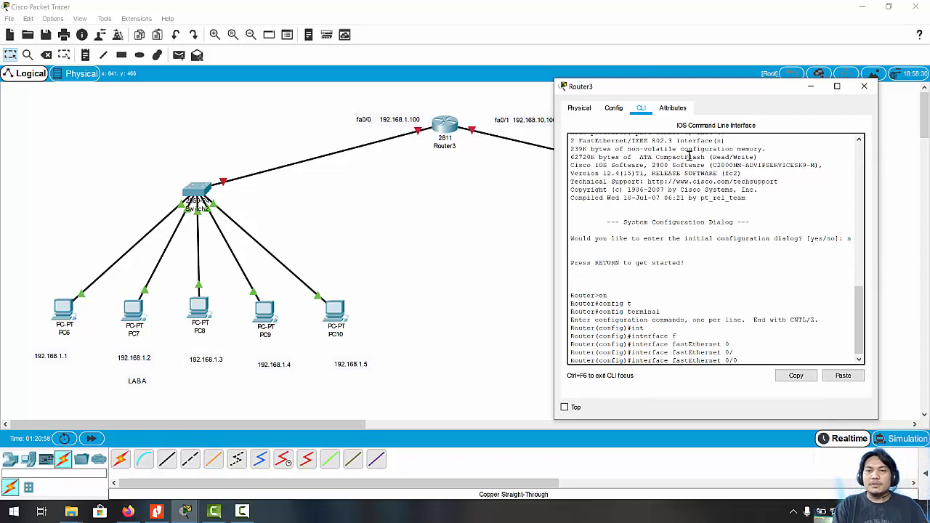
pyautogui.press('BackSpace')
pyautogui.press('BackSpace')
pyautogui.press('BackSpace')
pyautogui.press('BackSpace')
pyautogui.press('BackSpace')
pyautogui.press('BackSpace')
pyautogui.press('BackSpace')
pyautogui.press('BackSpace')
pyautogui.press('BackSpace')
pyautogui.press('BackSpace')
pyautogui.press('BackSpace')
pyautogui.press('BackSpace')
pyautogui.press('BackSpace')
pyautogui.press('BackSpace')
pyautogui.press('BackSpace')
pyautogui.press('BackSpace')
pyautogui.press('BackSpace')
pyautogui.press('BackSpace')
pyautogui.press('BackSpace')
pyautogui.press('BackSpace')
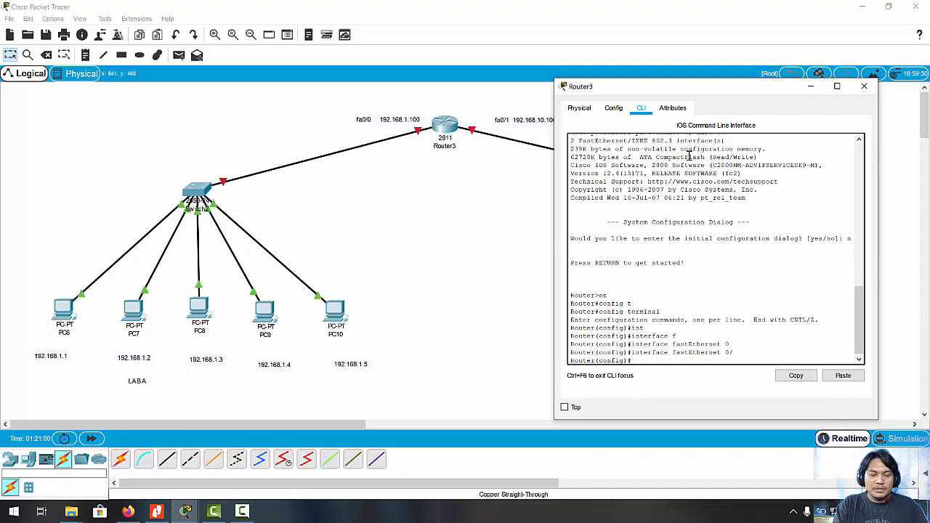
# Enter interface configuration mode for the router's Lab A port with int fa0/0
pyautogui.write('int')
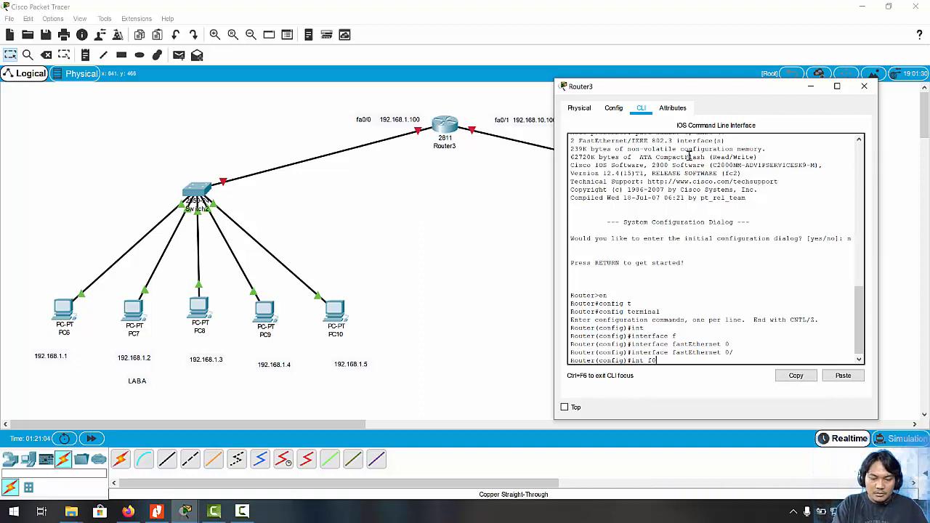
pyautogui.write(' fa0')
pyautogui.press('BackSpace')
pyautogui.write('a0/')
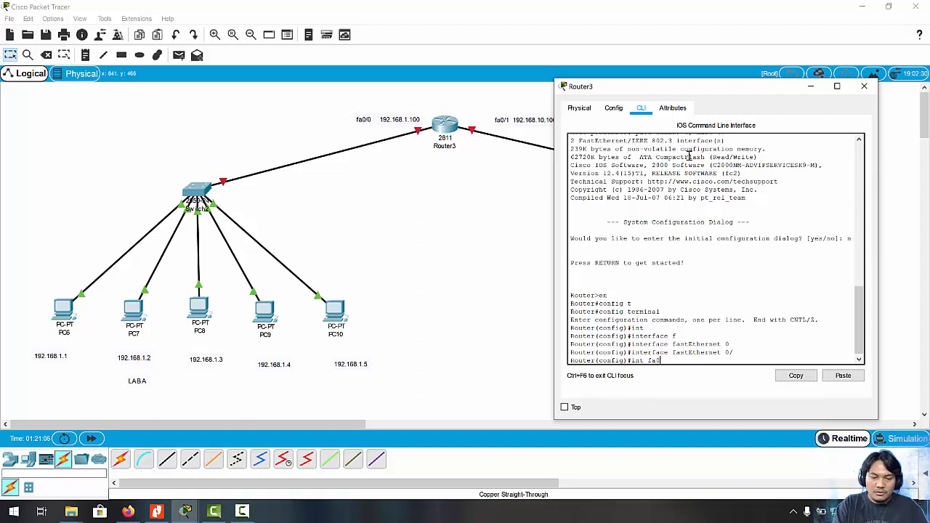
pyautogui.write('0')
pyautogui.press('Return')
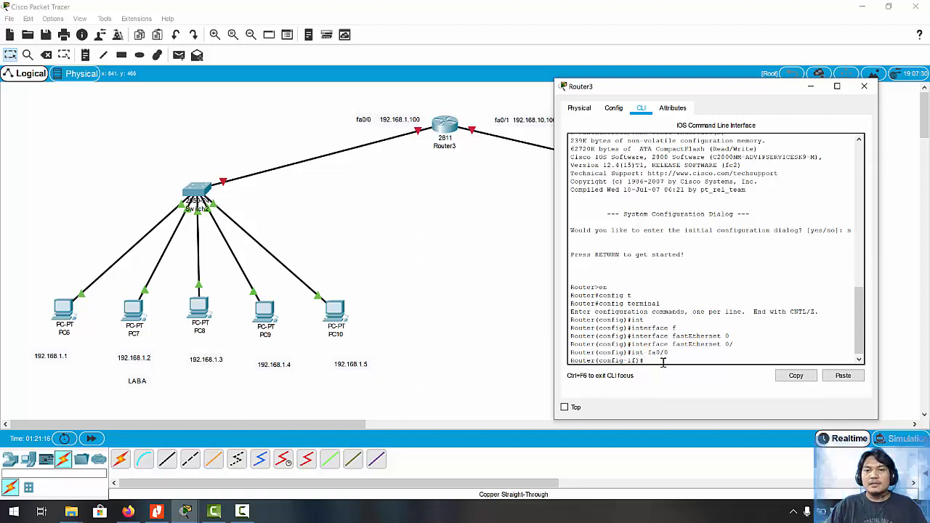
# Assign the router's fa0/0 interface the IP address 192.168.1.100 with subnet mask 255.255.255.0
pyautogui.write('ip')
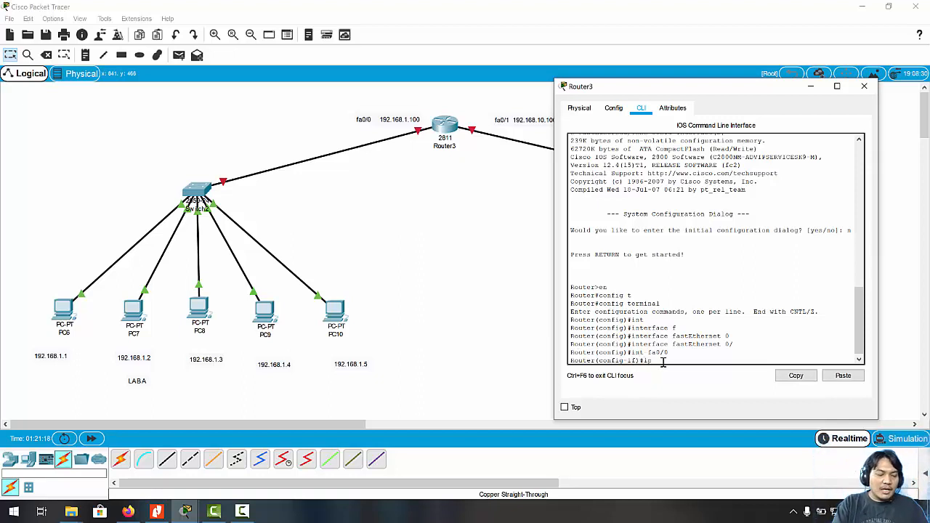
pyautogui.write(' address')
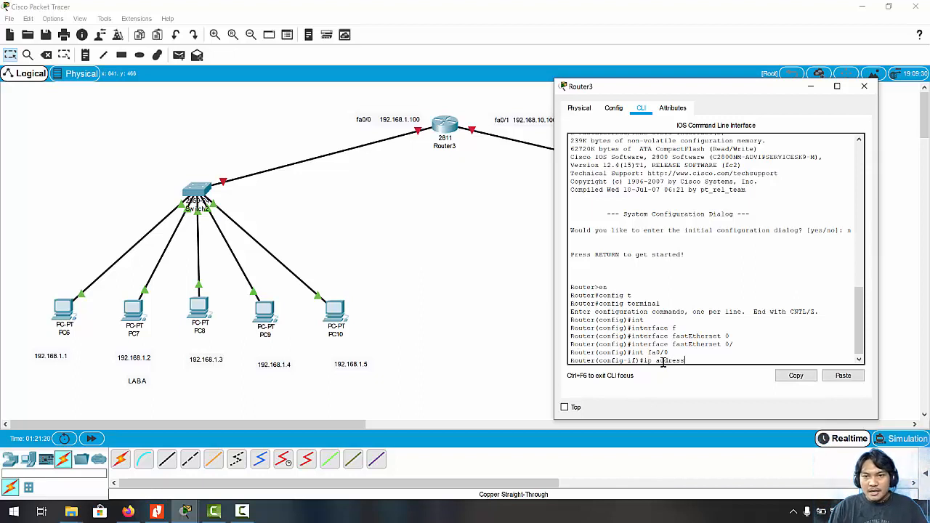
pyautogui.write(' 192.1')
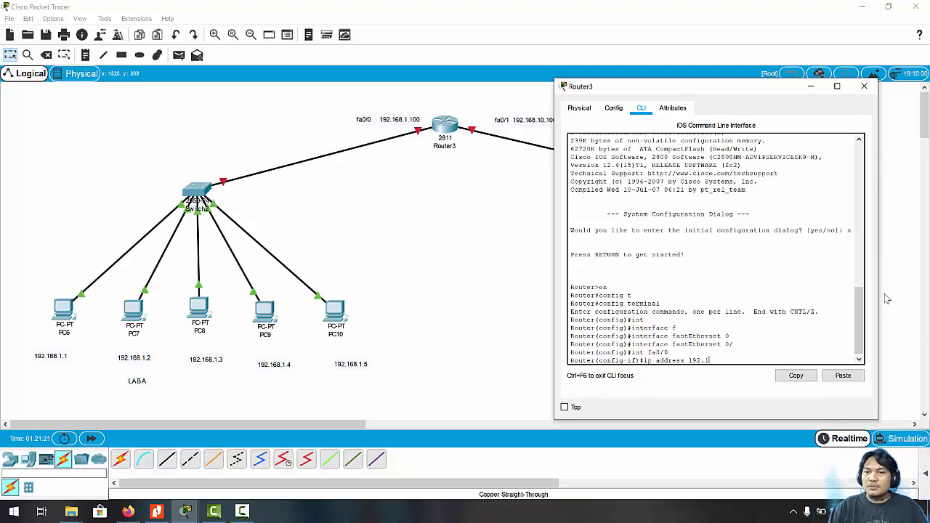
pyautogui.write('68.')
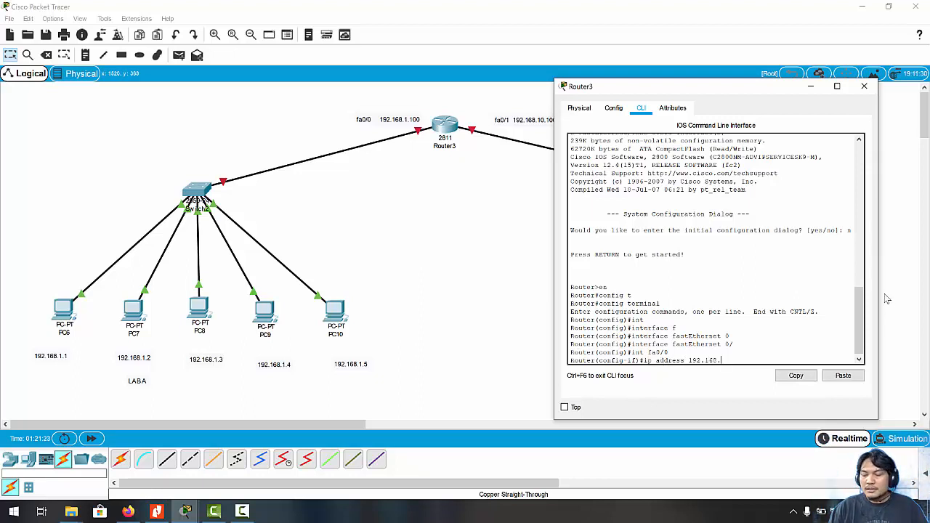
pyautogui.write('1.100')
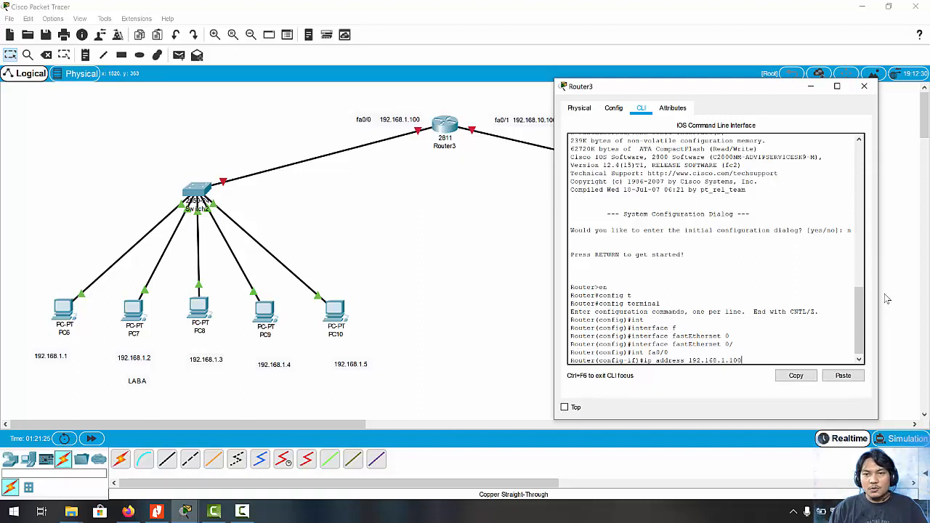
pyautogui.write(' 255')
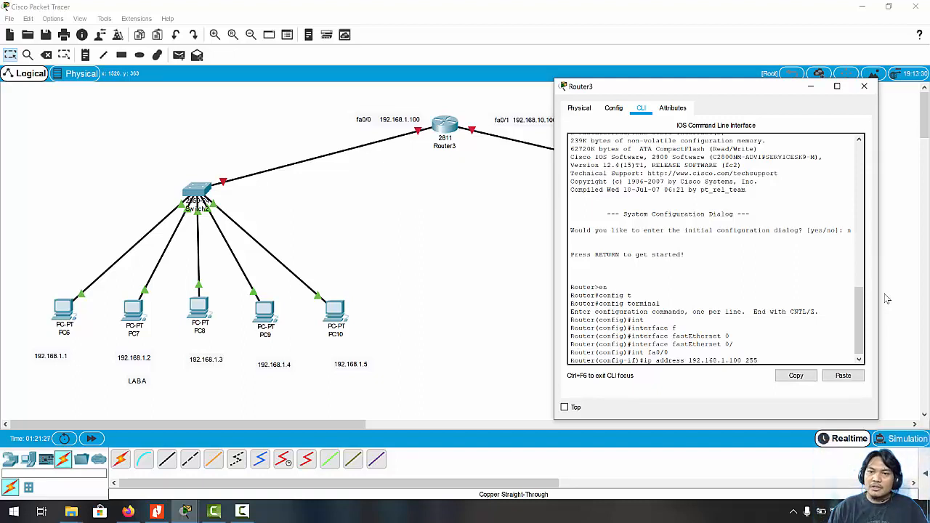
pyautogui.write('.255.25')
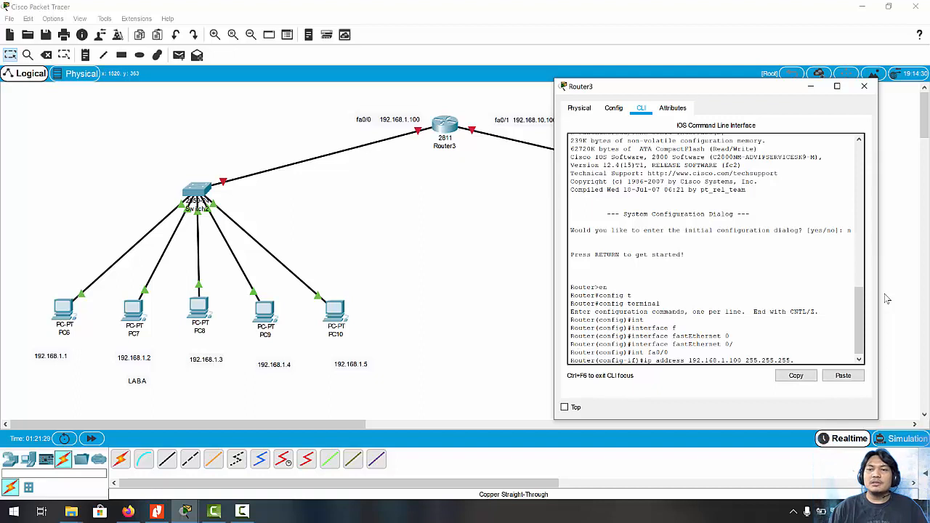
pyautogui.write('5.0')
pyautogui.press('Return')
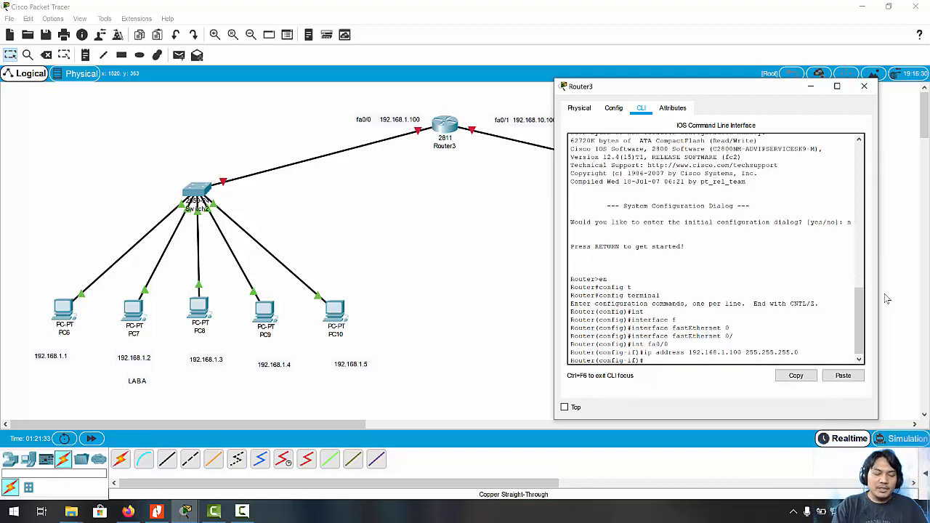
# Enable the router's fa0/0 interface with no shutdown
pyautogui.write('nos s')
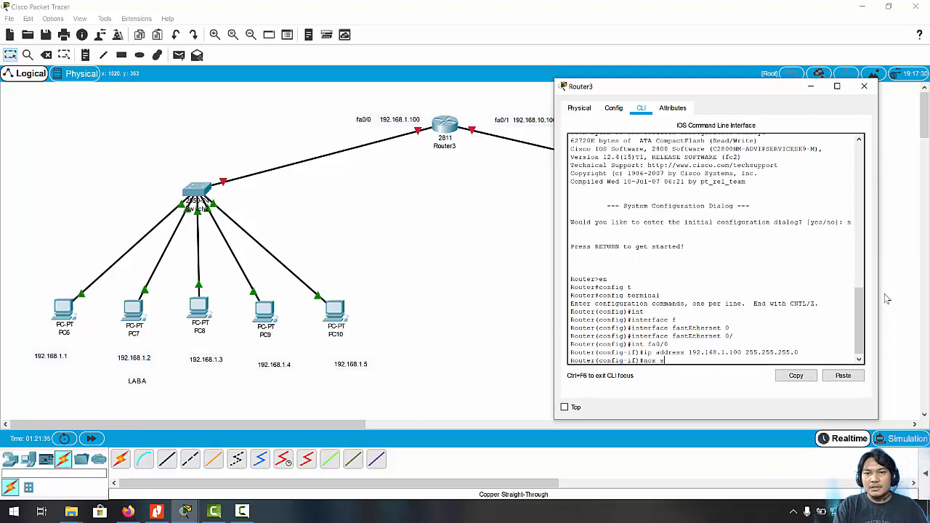
pyautogui.press('BackSpace')
pyautogui.press('BackSpace')
pyautogui.press('BackSpace')
pyautogui.write('sh')
pyautogui.press('Tab')
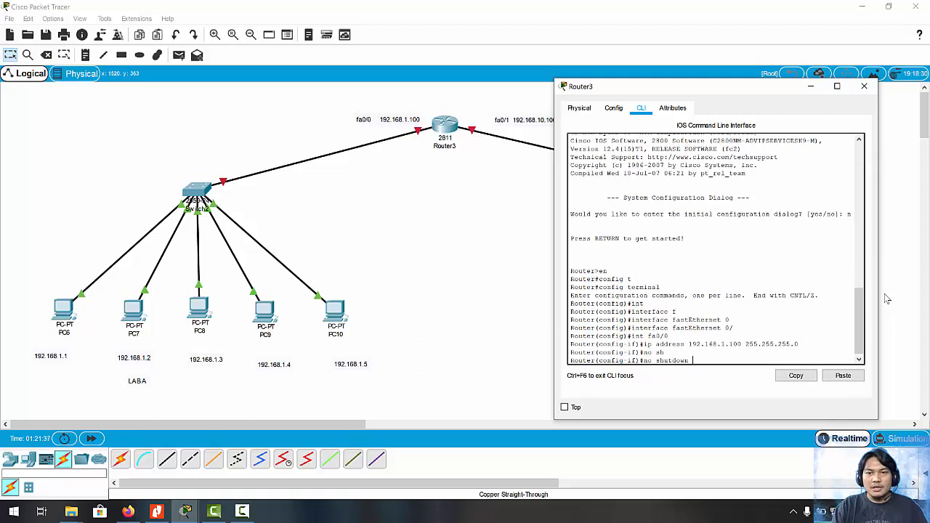
pyautogui.press('Return')
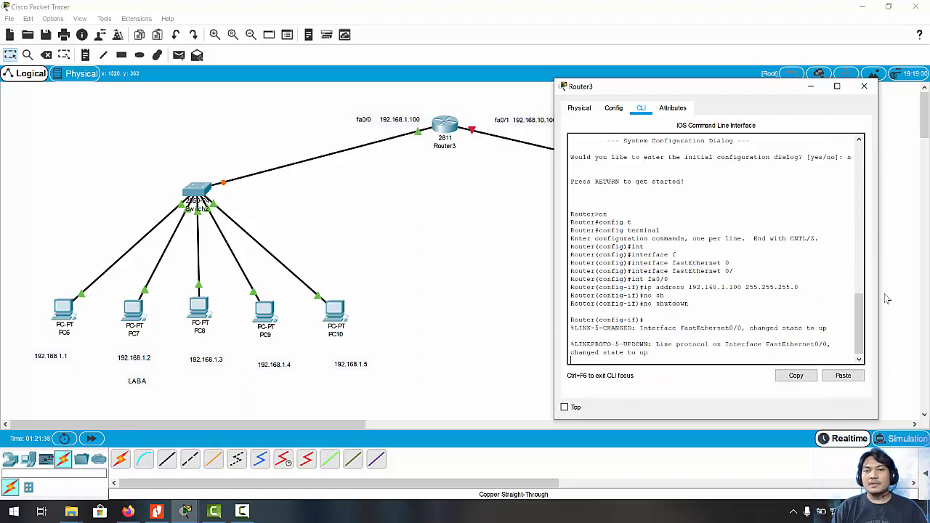
# Exit back to privileged mode and save the router's configuration with the write command
pyautogui.press('Return')
pyautogui.write('exit')
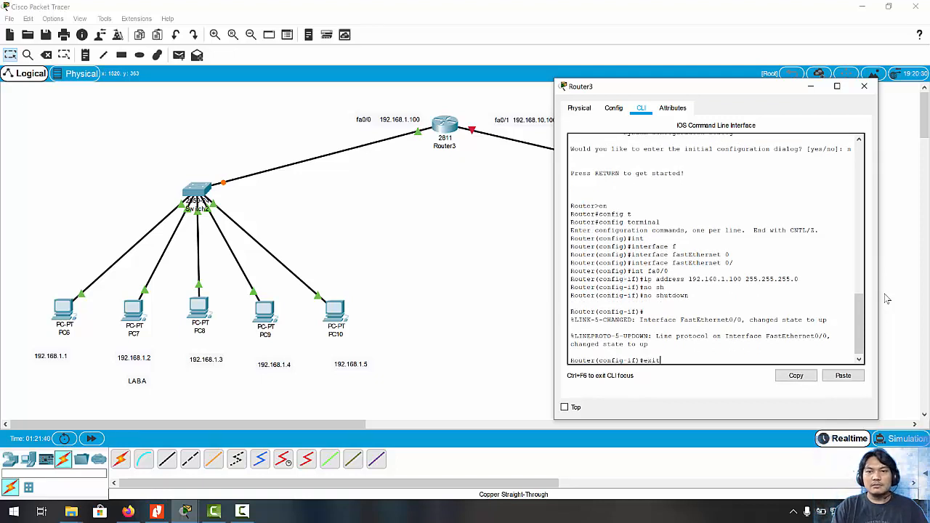
pyautogui.press('Return')
pyautogui.write('exit')
pyautogui.press('Return')
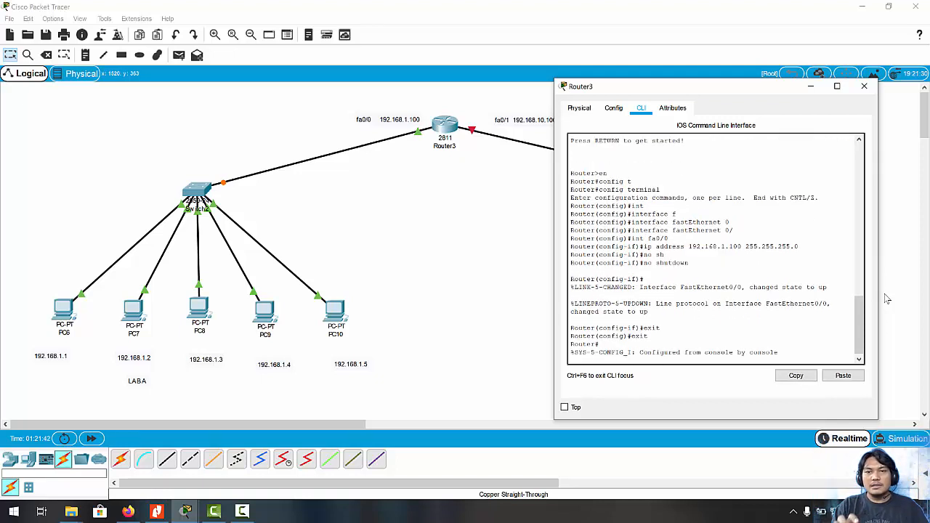
pyautogui.press('Return')
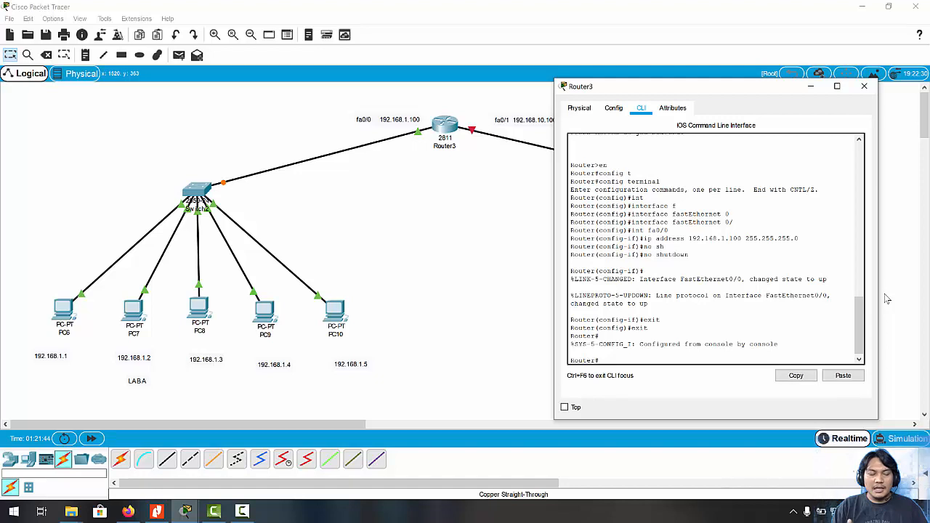
pyautogui.write('write')
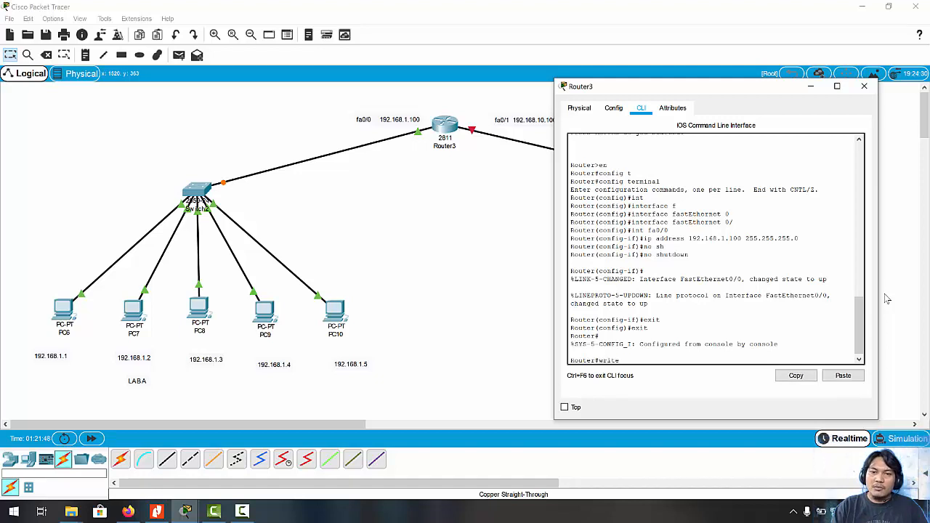
pyautogui.press('Return')
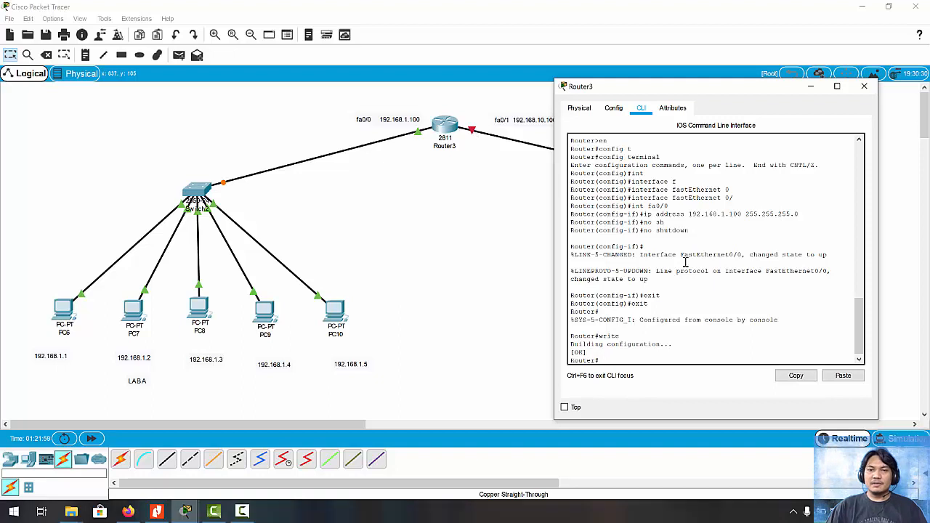
# Re-enter global configuration with config terminal and open the router's Lab B port with int fa0/1
pyautogui.write('config t')
pyautogui.press('Tab')
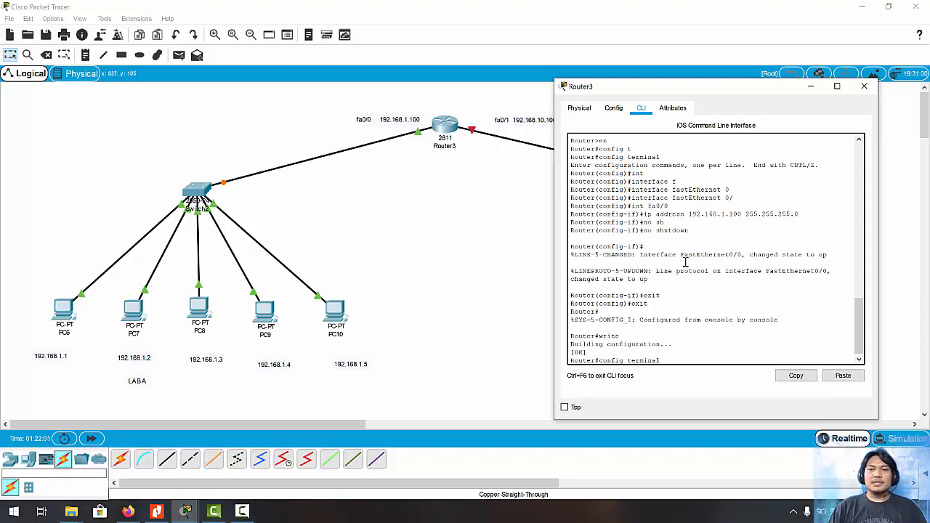
pyautogui.press('Up')
pyautogui.press('Down')
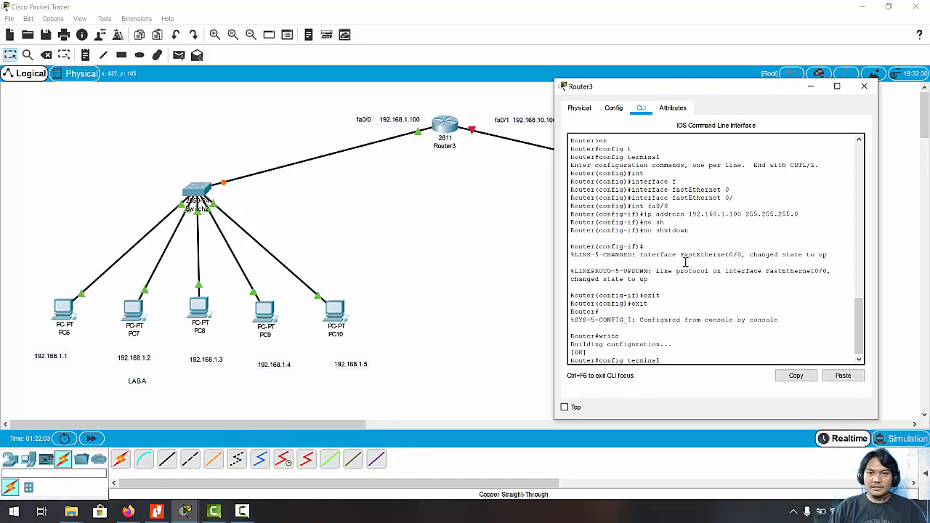
pyautogui.press('Return')
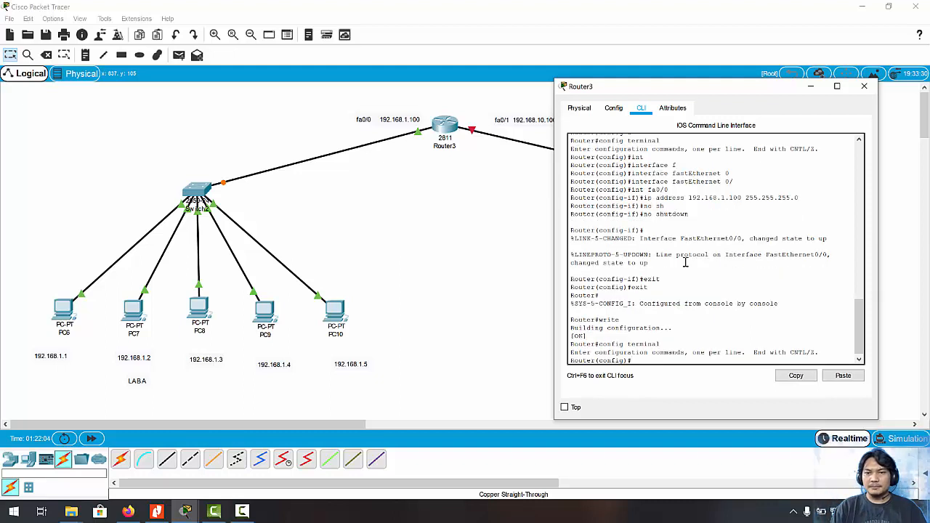
pyautogui.write('int')
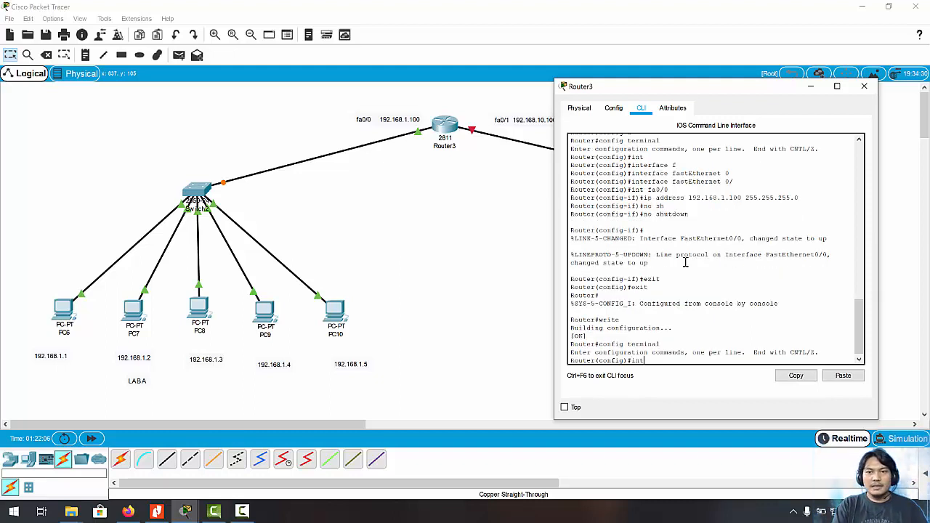
pyautogui.write(' fa')
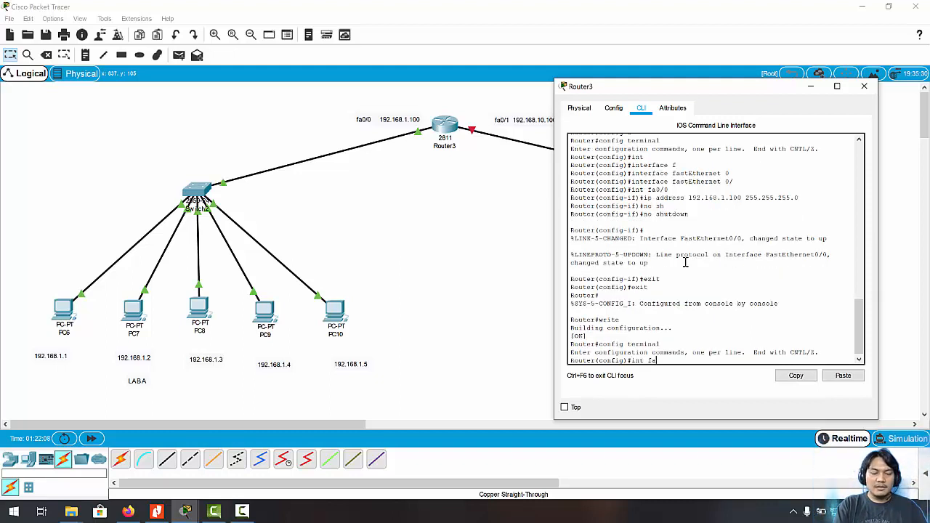
pyautogui.write('0/1')
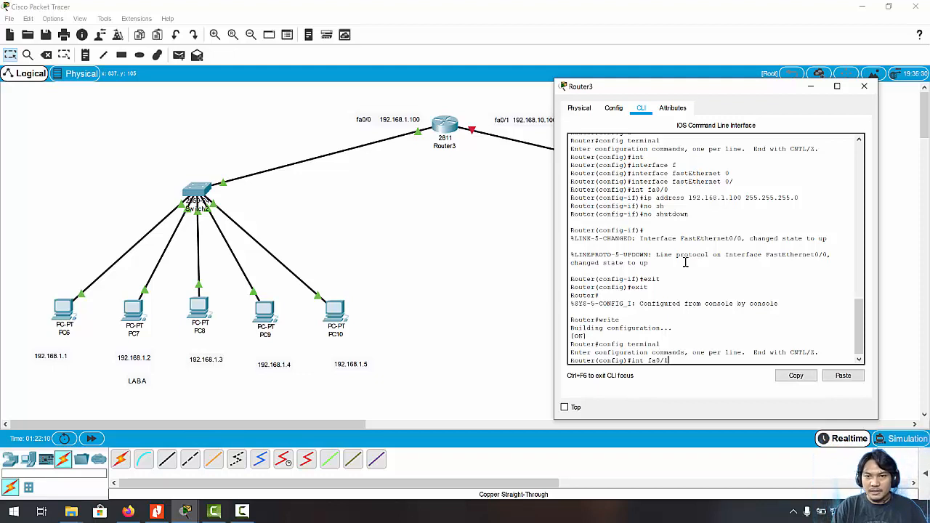
pyautogui.press('Return')
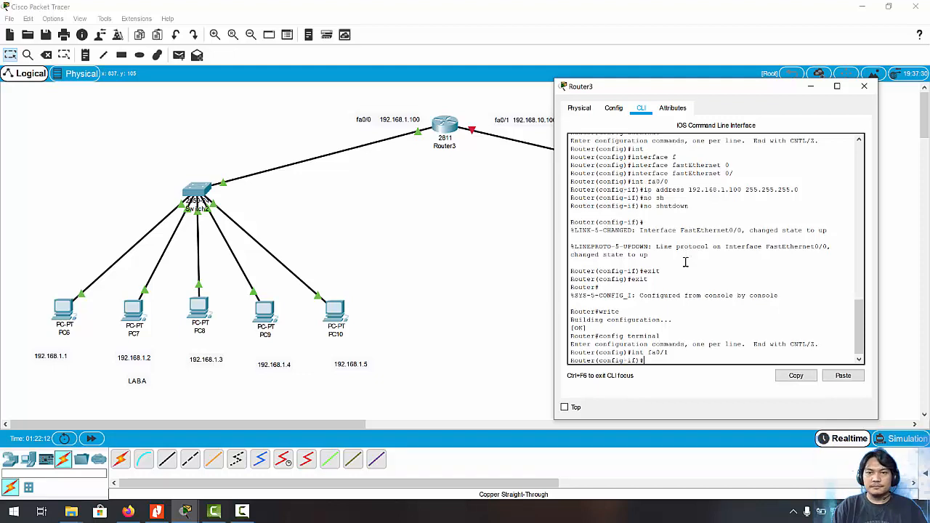
# Assign the router's fa0/1 interface the IP address 192.168.10.100 with subnet mask 255.255.255.0
pyautogui.write('ip')
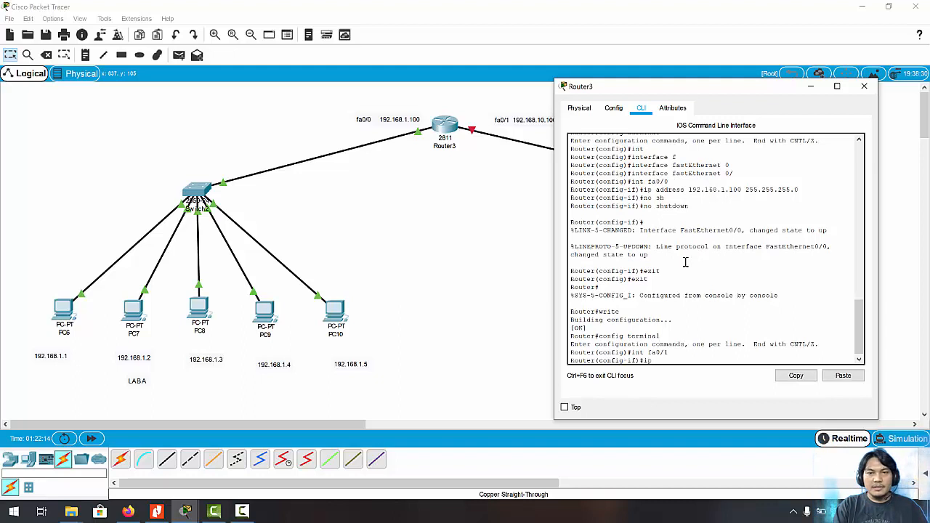
pyautogui.write(' address')
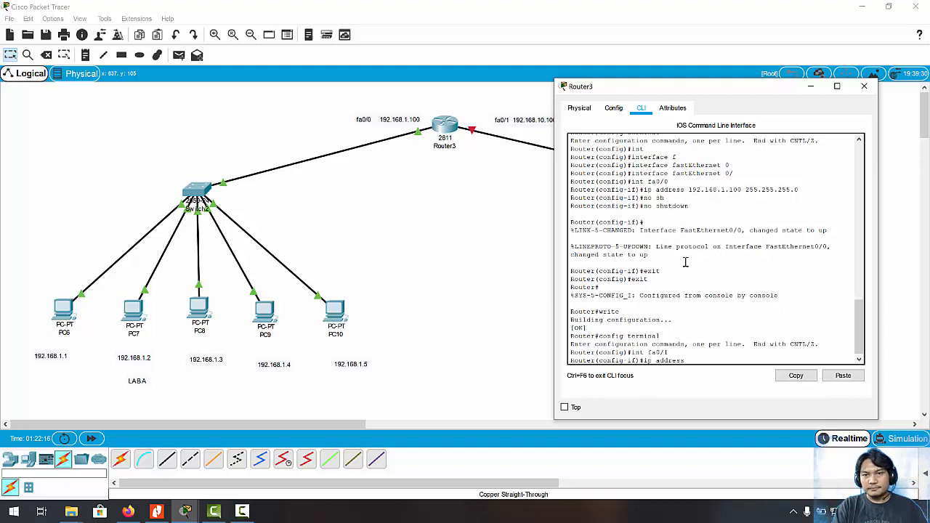
pyautogui.write(' 1')
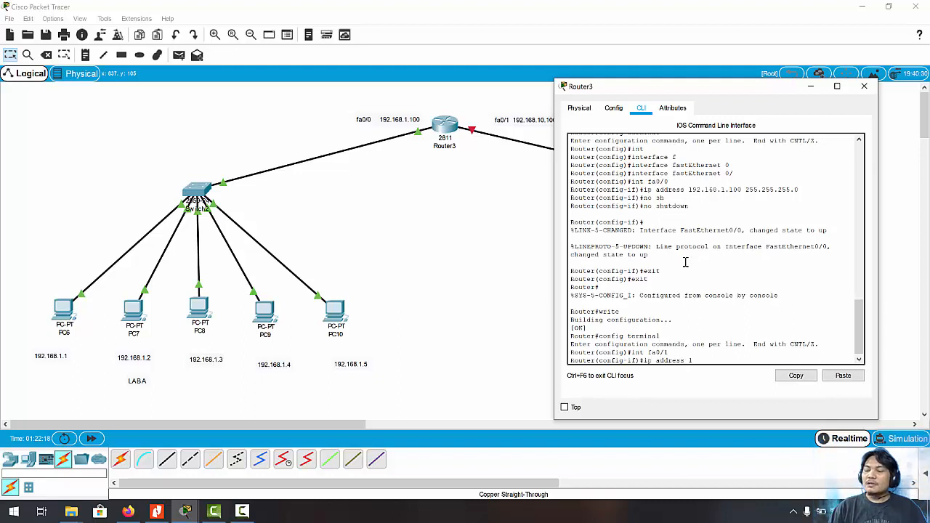
pyautogui.write('92.168')
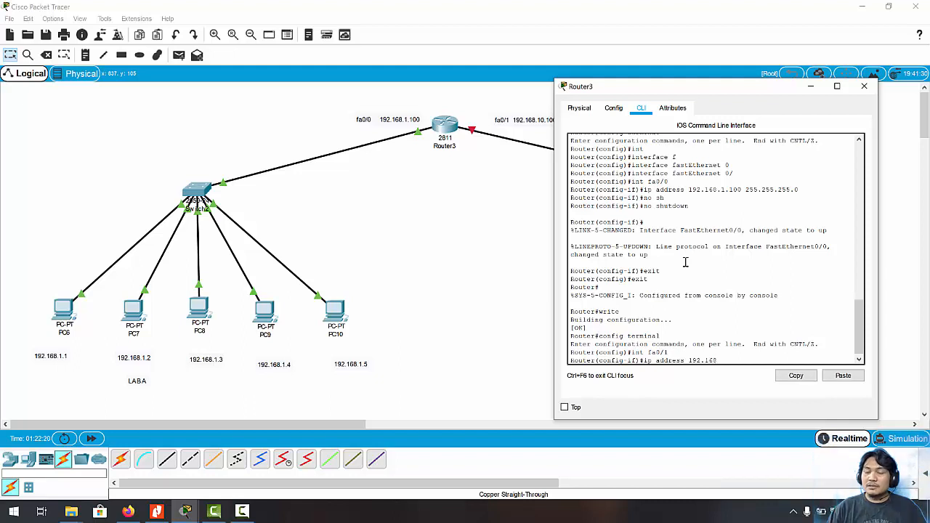
pyautogui.write('.10.100')
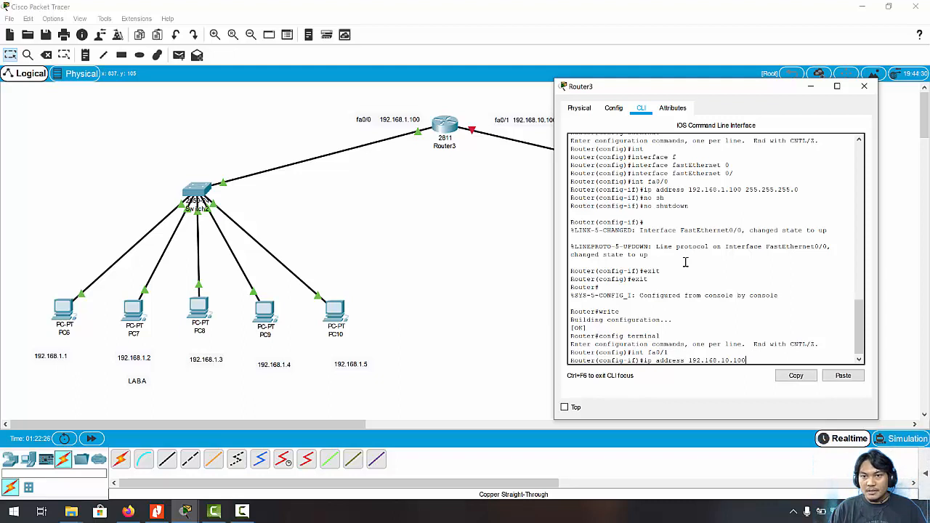
pyautogui.write('255.25')
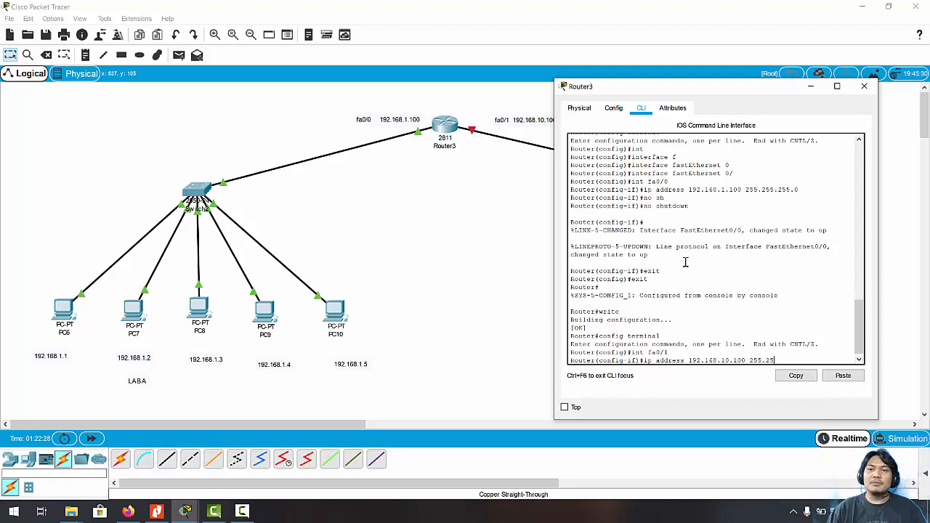
pyautogui.write('5.255.0')
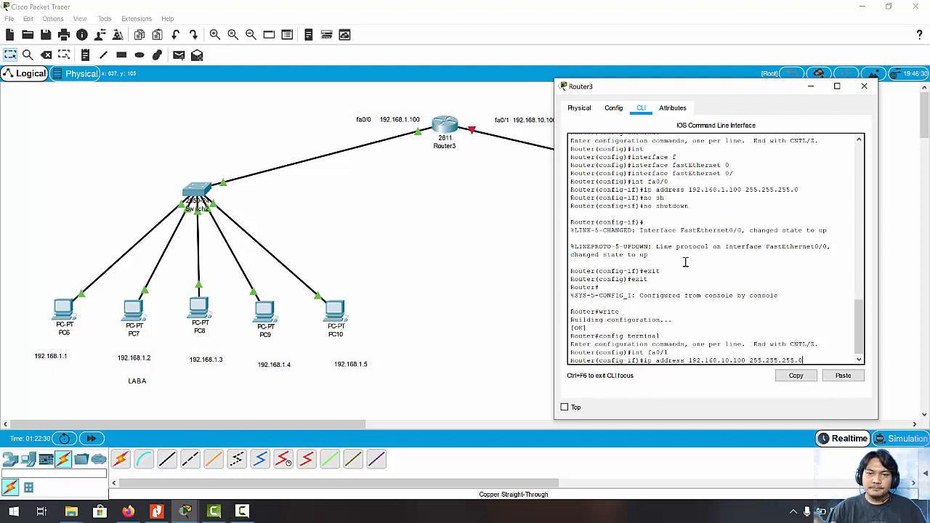
pyautogui.press('Return')
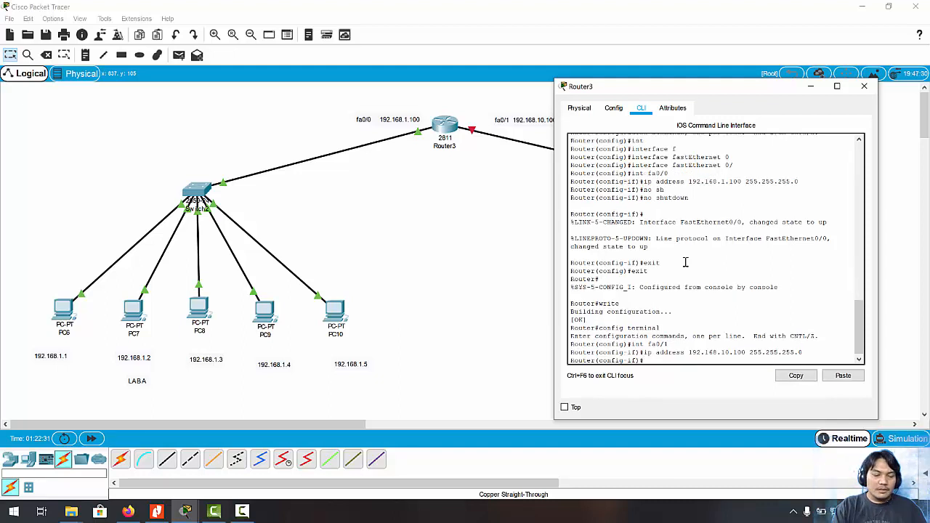
# Enable the router's fa0/1 interface with no shutdown
pyautogui.write('no s')
pyautogui.press('Tab')
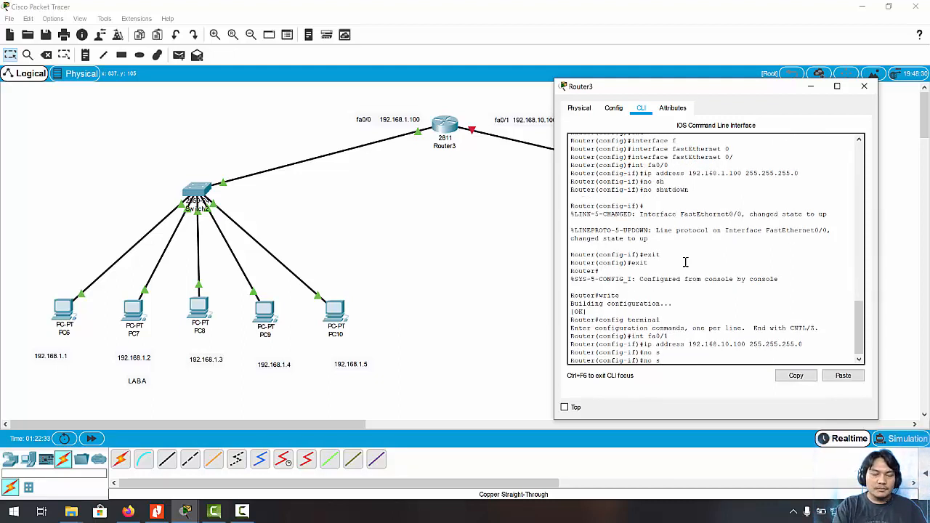
pyautogui.write('hu')
pyautogui.press('Tab')
pyautogui.press('Return')
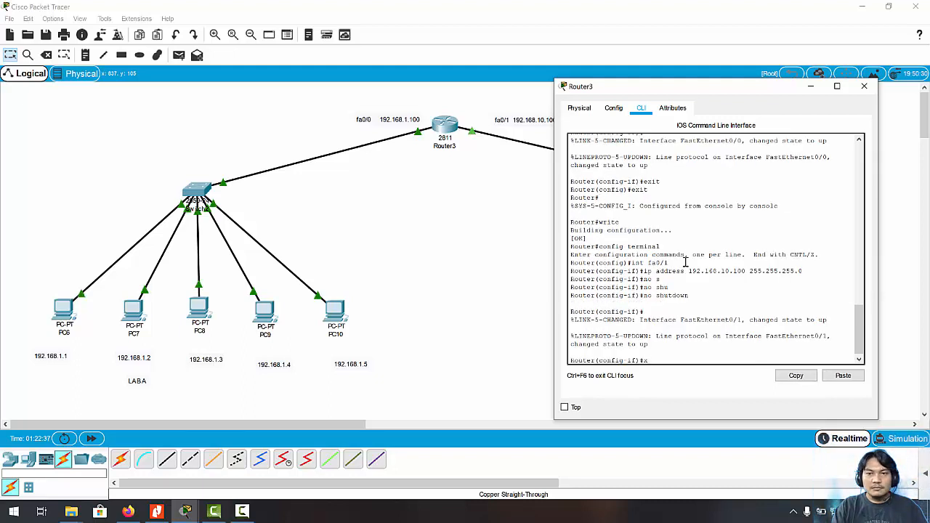
# Exit interface and global configuration of the router to return to privileged mode
pyautogui.write('exit')
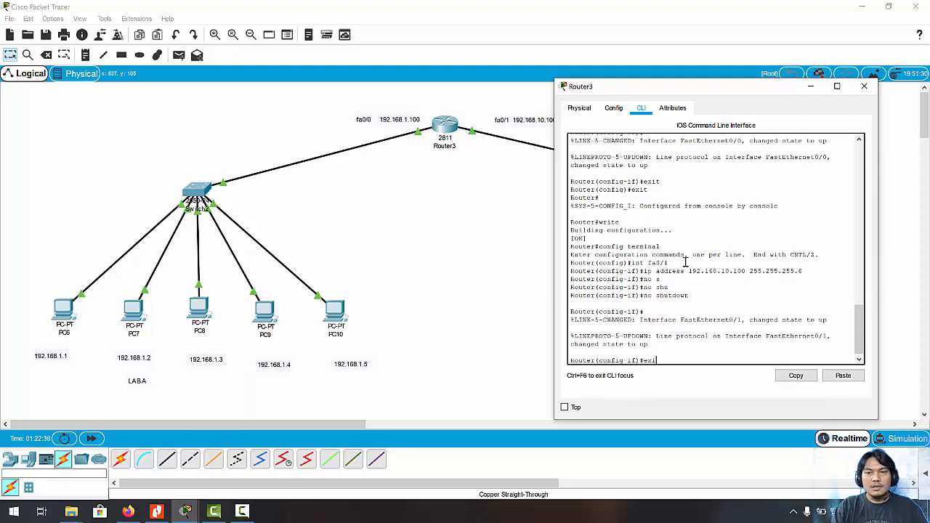
pyautogui.press('Return')
pyautogui.write('exit')
pyautogui.press('Return')
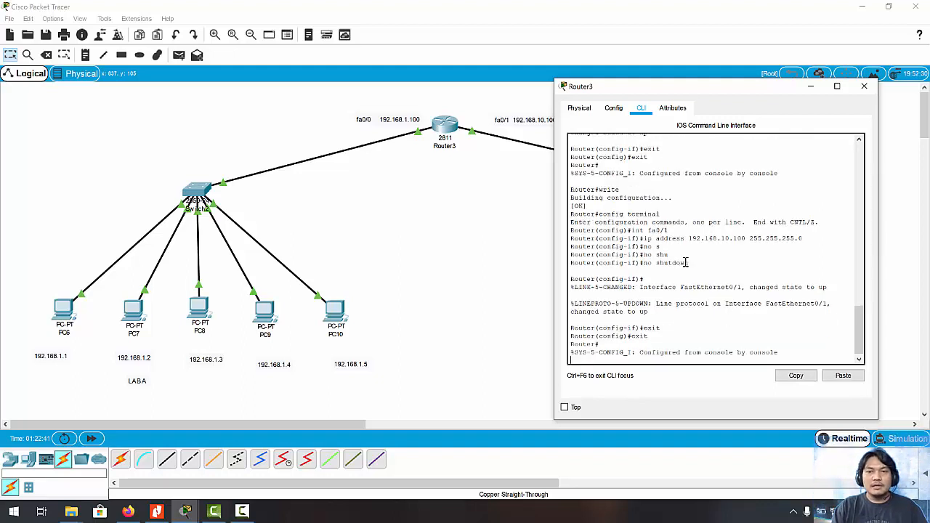
# Save the router's running configuration with the write command
pyautogui.write('\\')
pyautogui.press('Return')
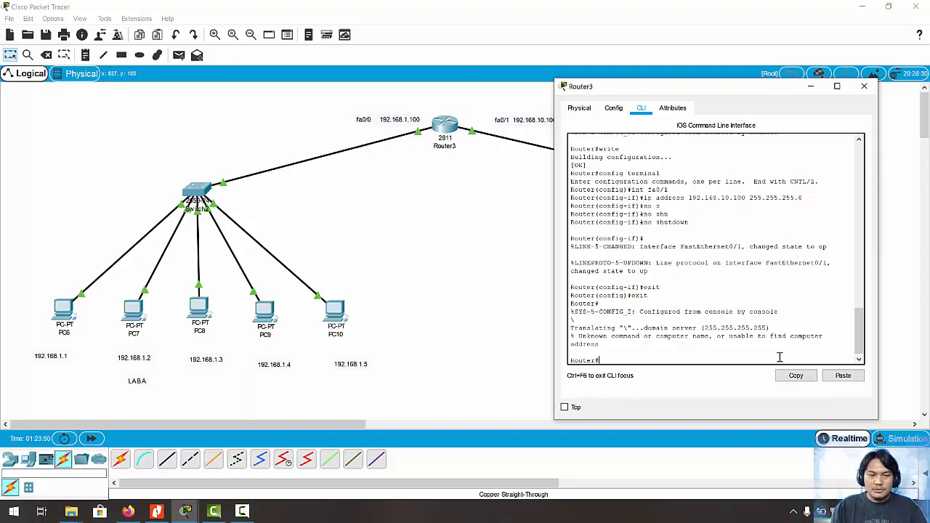
pyautogui.write('rite')
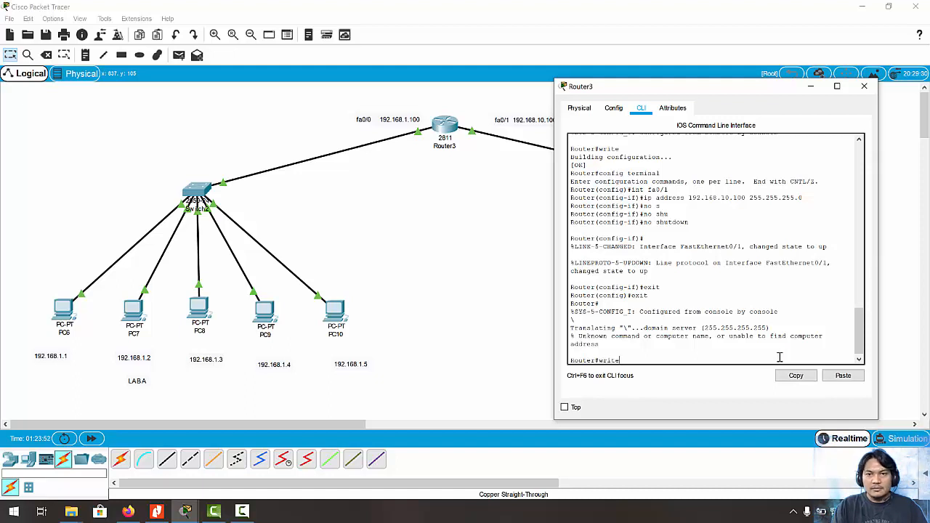
pyautogui.press('Return')
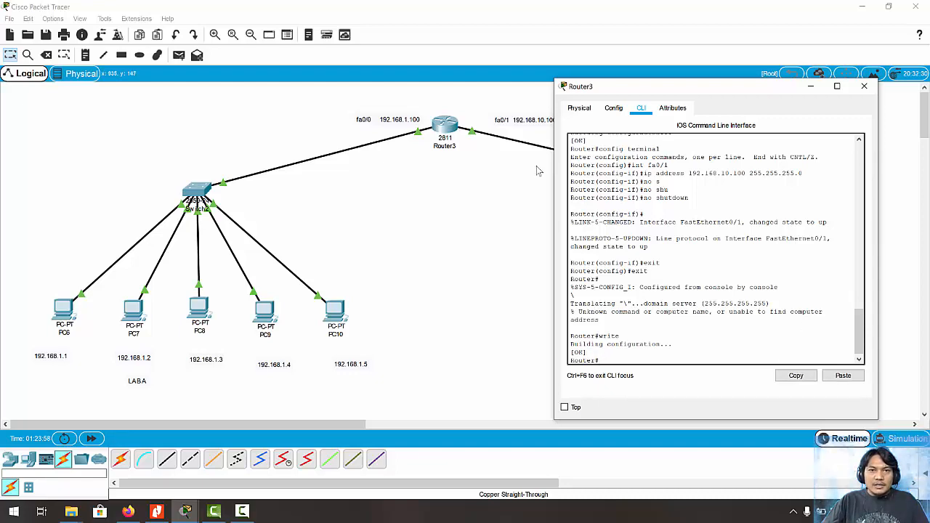
# Ping the router's fa0/0 address 192.168.1.100 from the router's command line
pyautogui.moveTo(673, 92)
pyautogui.mouseDown()
pyautogui.moveTo(639, 240)
pyautogui.moveTo(667, 224)
pyautogui.moveTo(680, 98)
pyautogui.mouseUp()
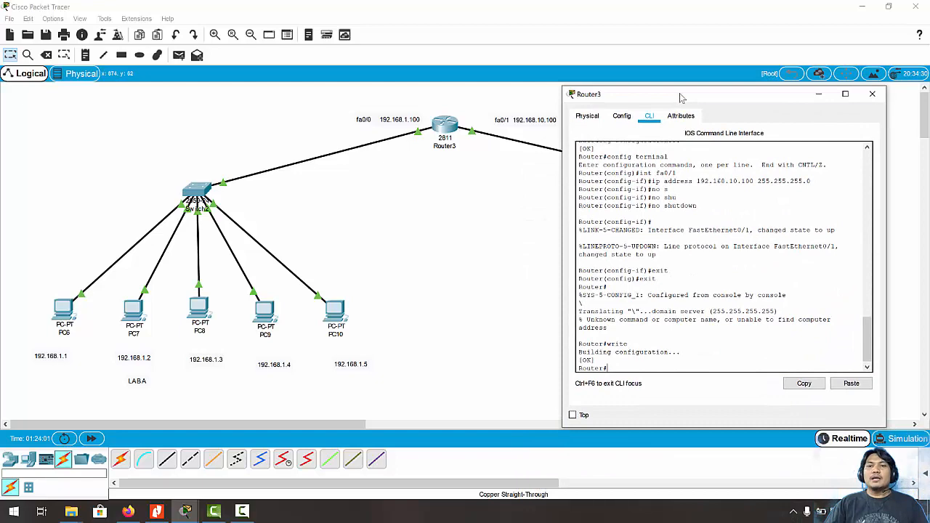
pyautogui.moveTo(676, 99); pyautogui.dragTo(691, 91)
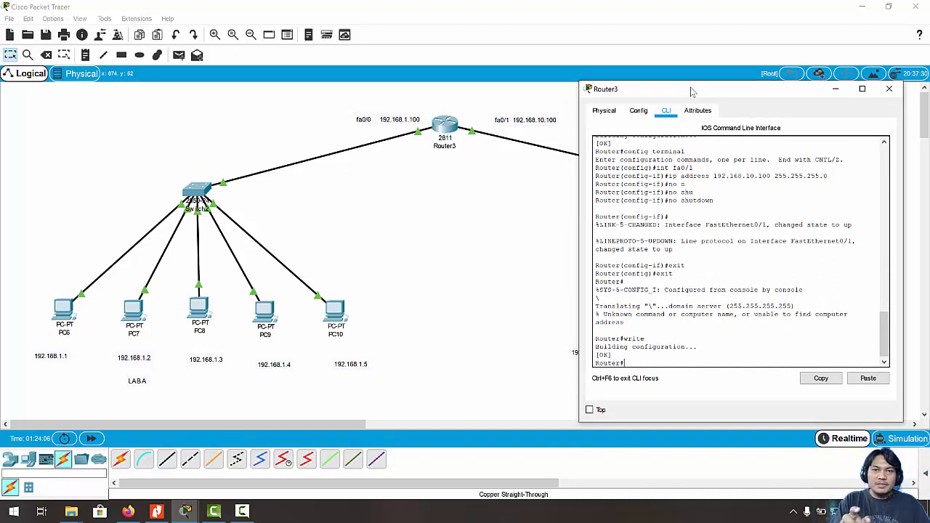
pyautogui.write('ping ')
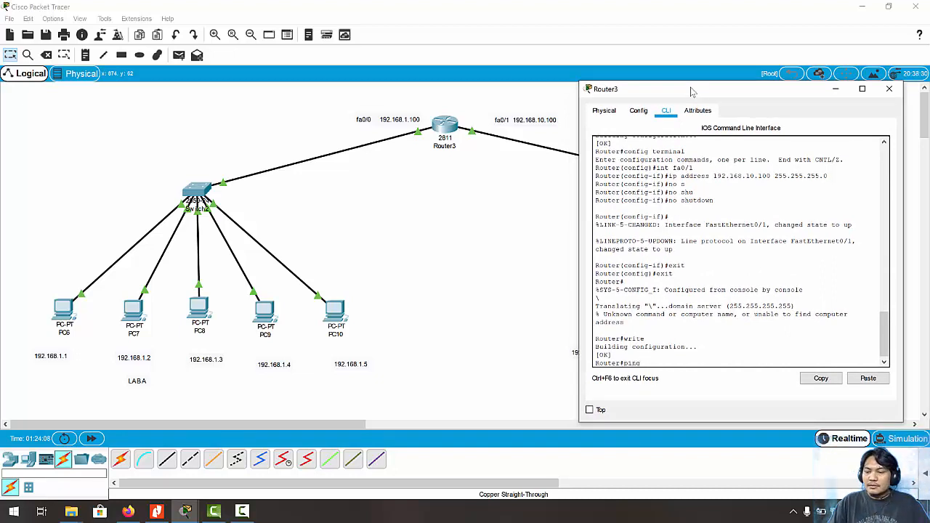
pyautogui.write('192.168')
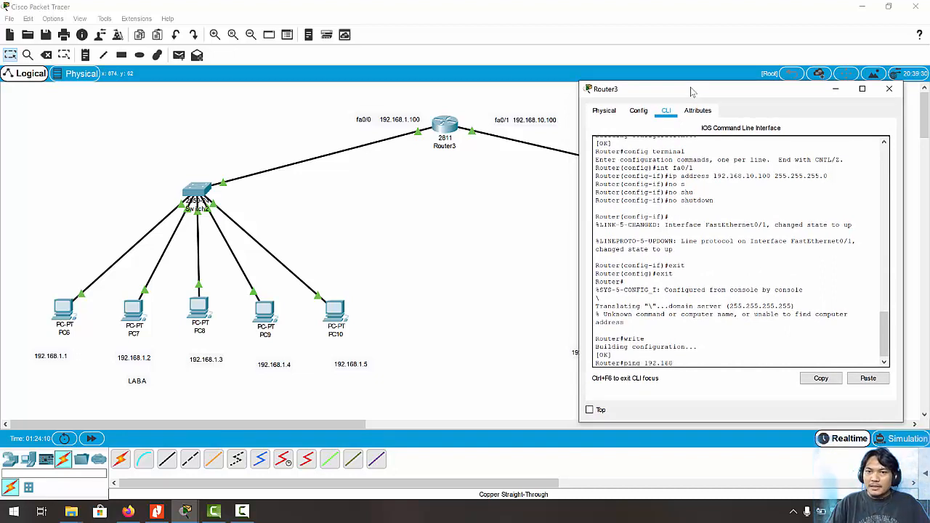
pyautogui.write('.1')
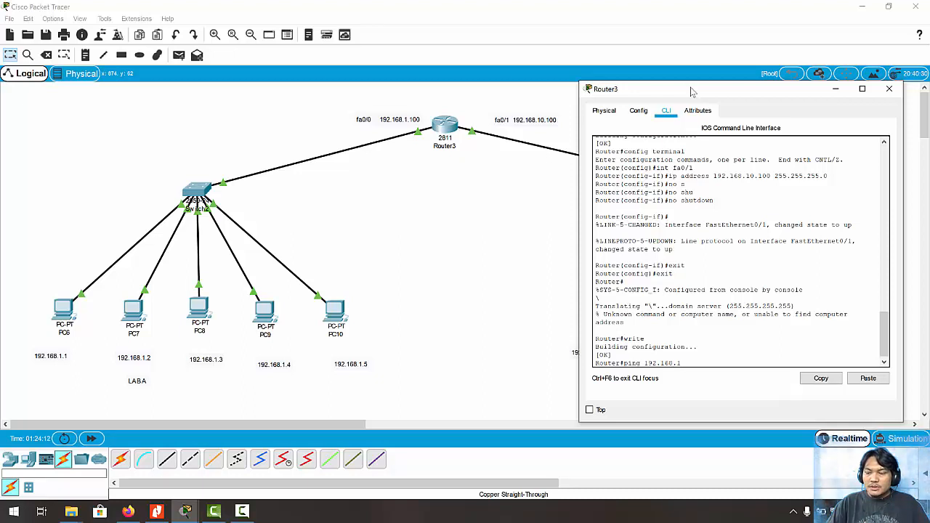
pyautogui.write('.100')
pyautogui.press('Return')
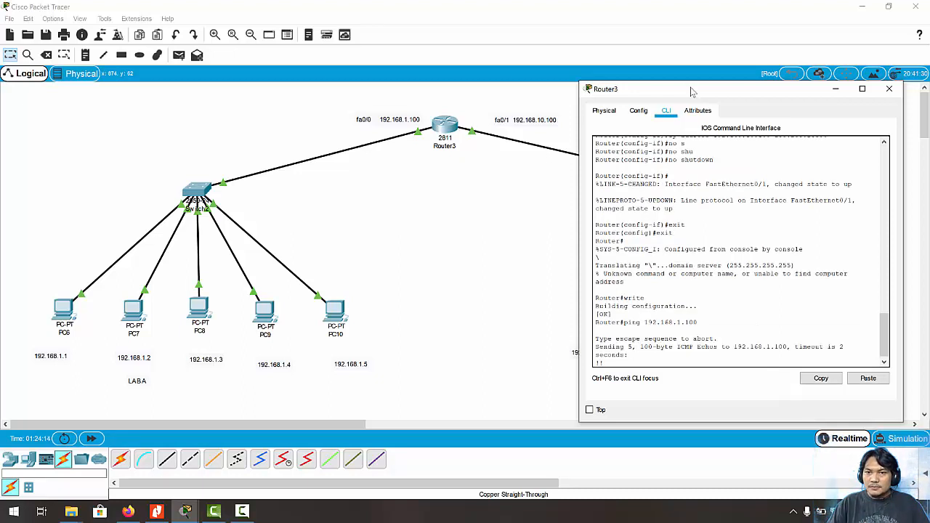
# Ping the router's fa0/1 address 192.168.10.100 from the router's command line
pyautogui.press('Up')
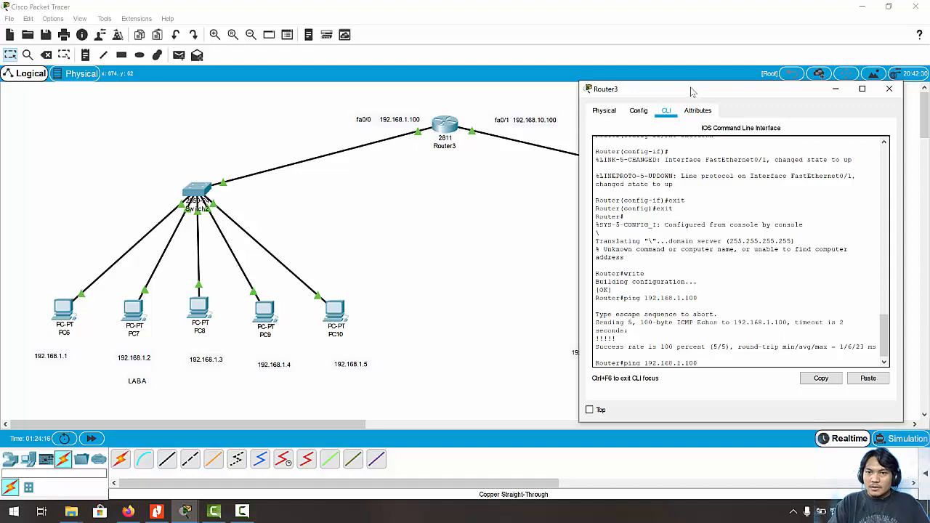
pyautogui.press('BackSpace')
pyautogui.press('BackSpace')
pyautogui.write('0.10')
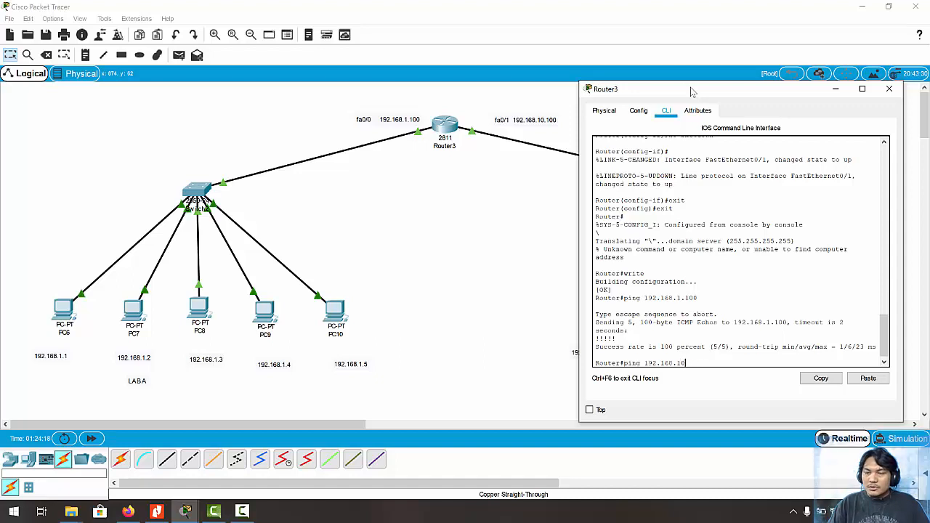
pyautogui.write('0')
pyautogui.press('Return')
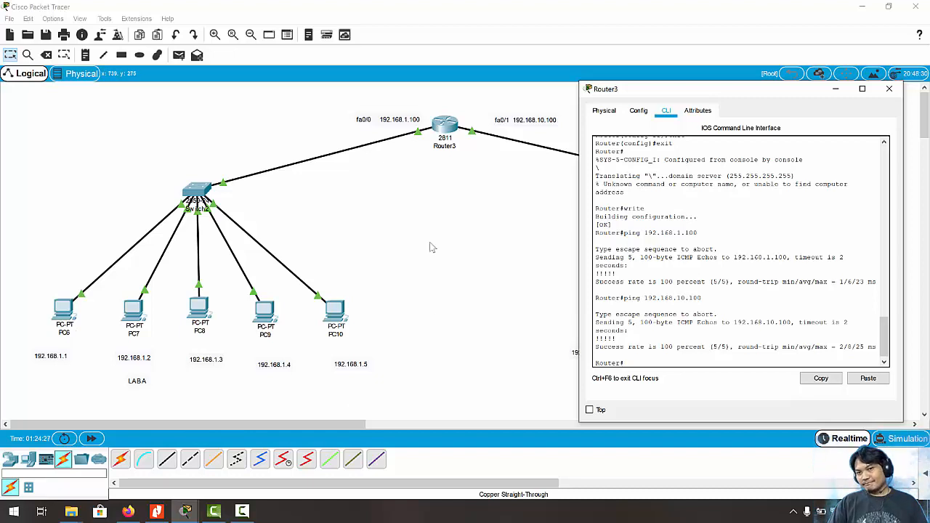
# Repeat the ping to 192.168.10.1 in Lab B from PC6's command prompt
pyautogui.click(65, 313)
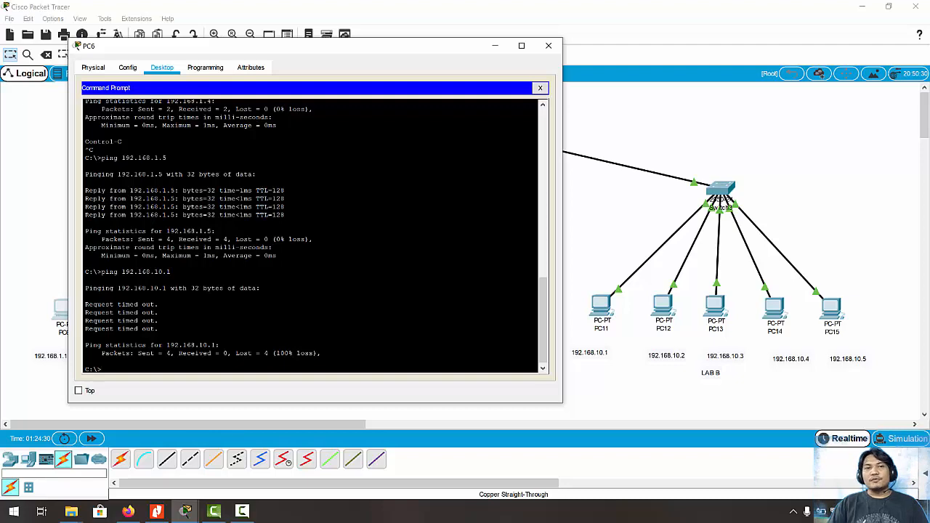
pyautogui.moveTo(237, 50); pyautogui.dragTo(173, 35)
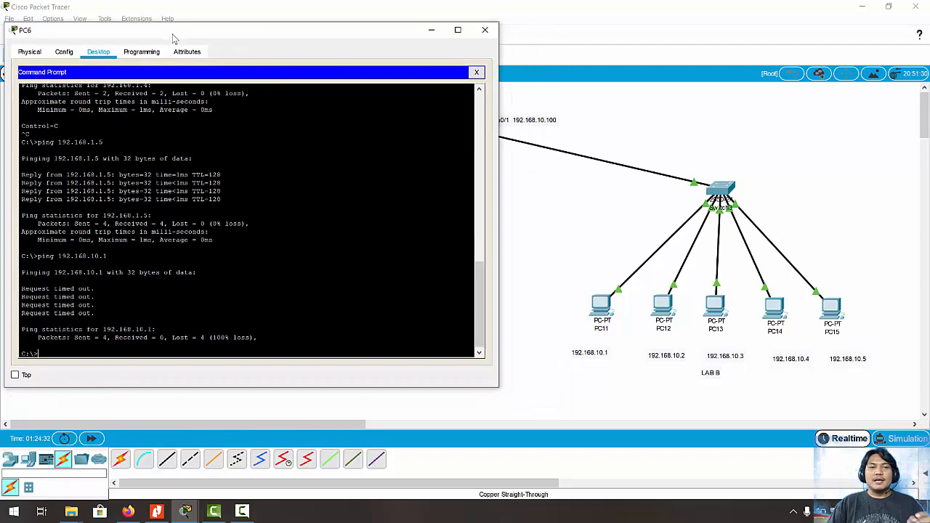
pyautogui.press('Up')
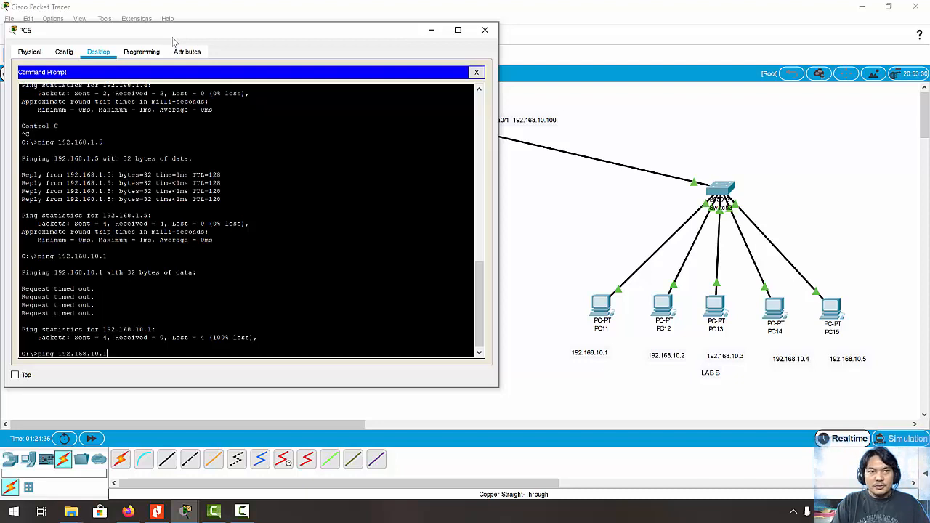
pyautogui.press('Return')
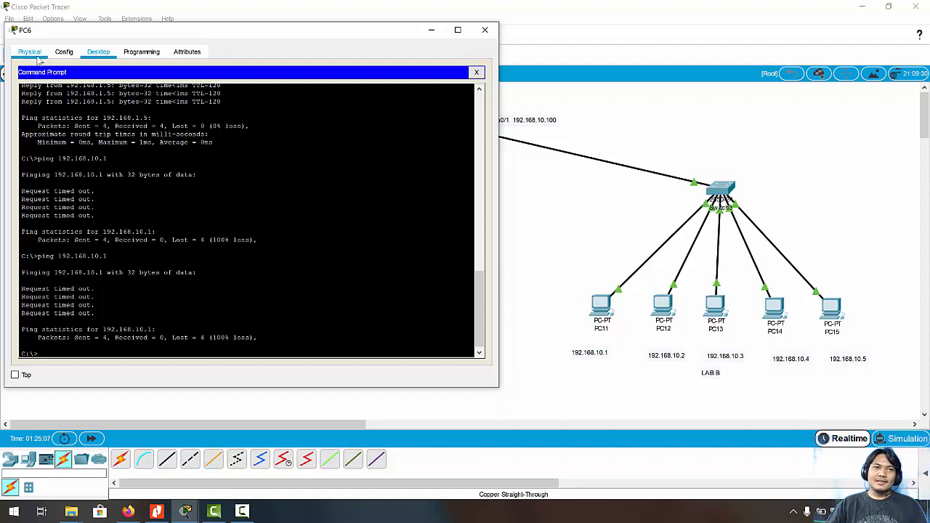
# Set PC6's default gateway to 192.168.1.100 in its IP configuration
pyautogui.click(477, 73)
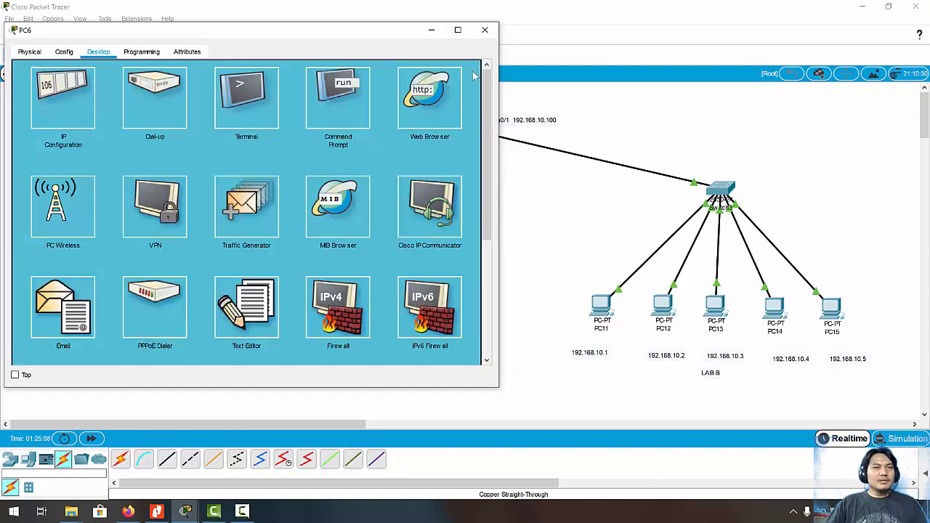
pyautogui.click(62, 113)
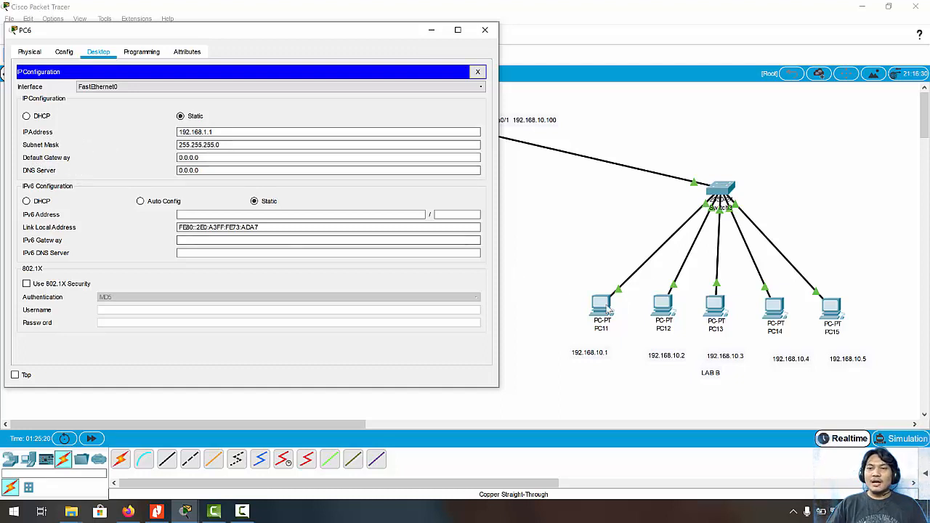
pyautogui.click(181, 170)
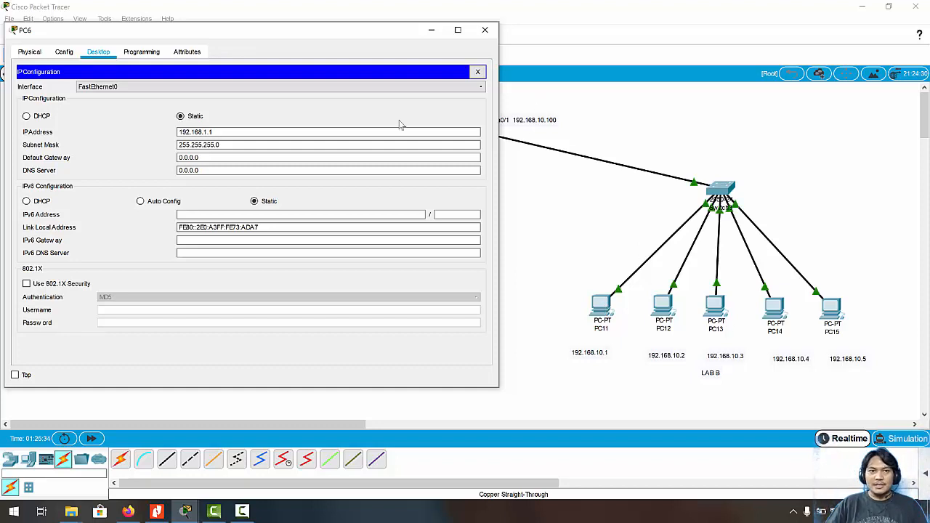
pyautogui.moveTo(216, 158); pyautogui.dragTo(163, 156)
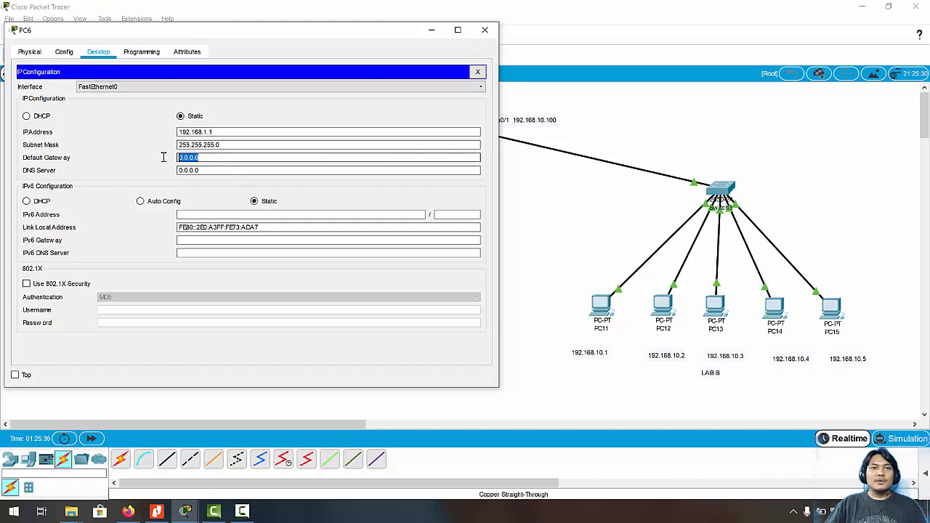
pyautogui.moveTo(142, 30); pyautogui.dragTo(530, 145)
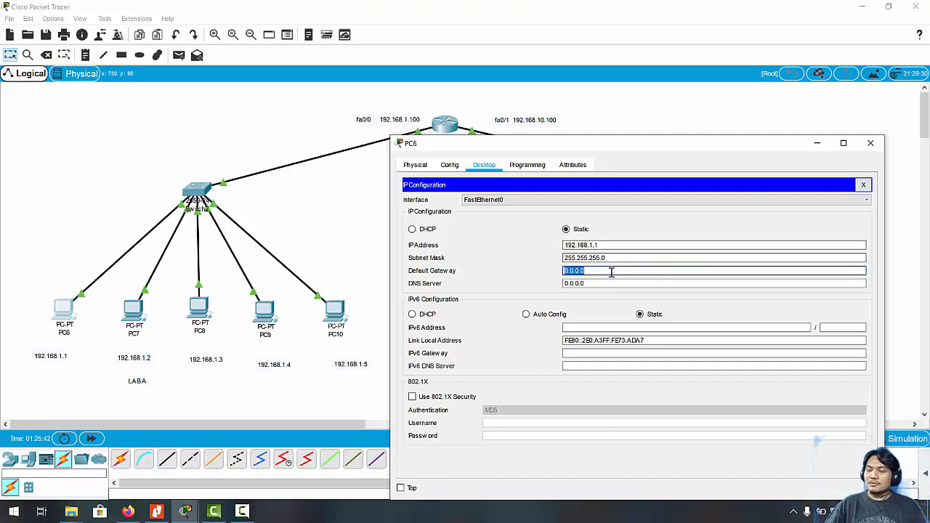
pyautogui.write('192.168')
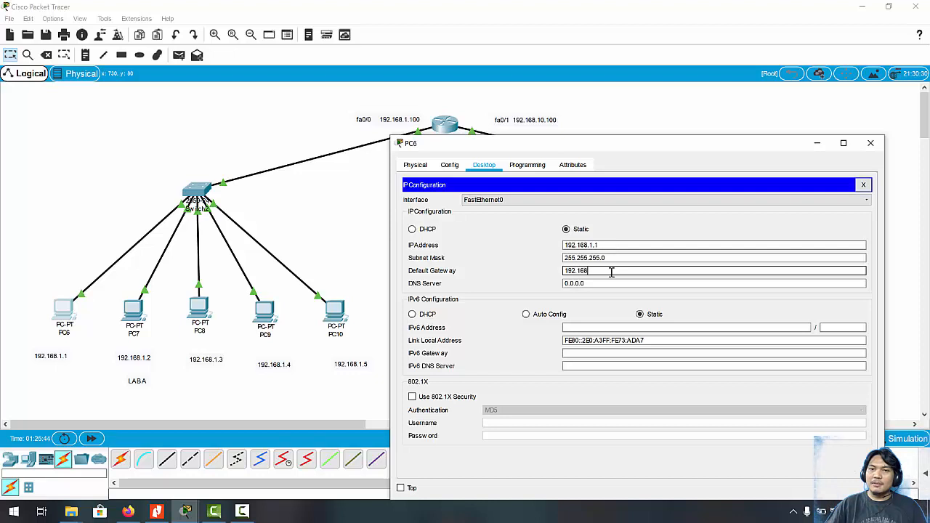
pyautogui.write('.1.100')
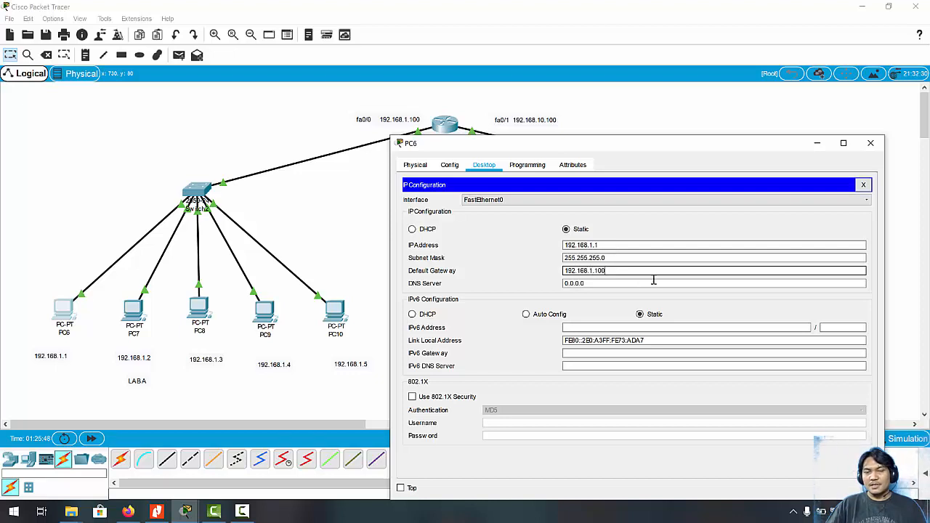
pyautogui.click(585, 284)
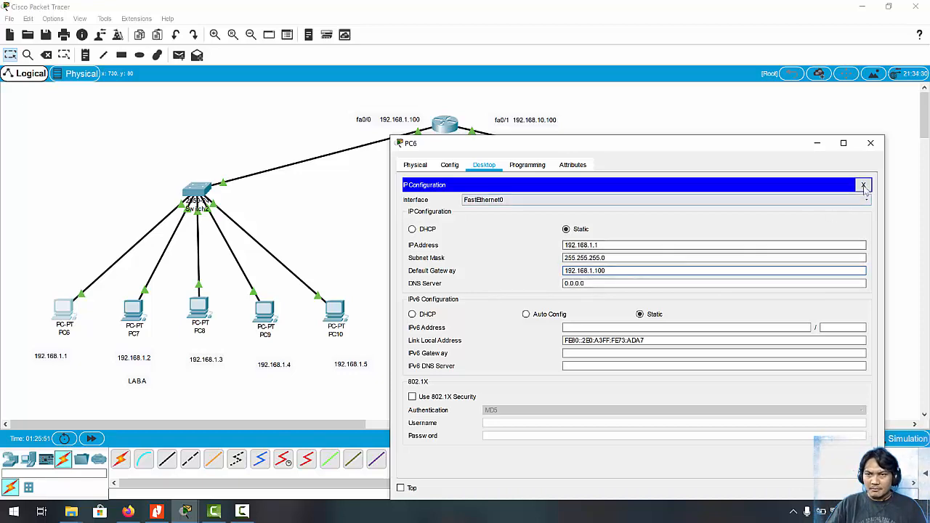
pyautogui.click(863, 186)
# Set PC11's default gateway to 192.168.10.100 in its IP configuration
pyautogui.moveTo(742, 150); pyautogui.dragTo(372, 133)
pyautogui.click(601, 307)
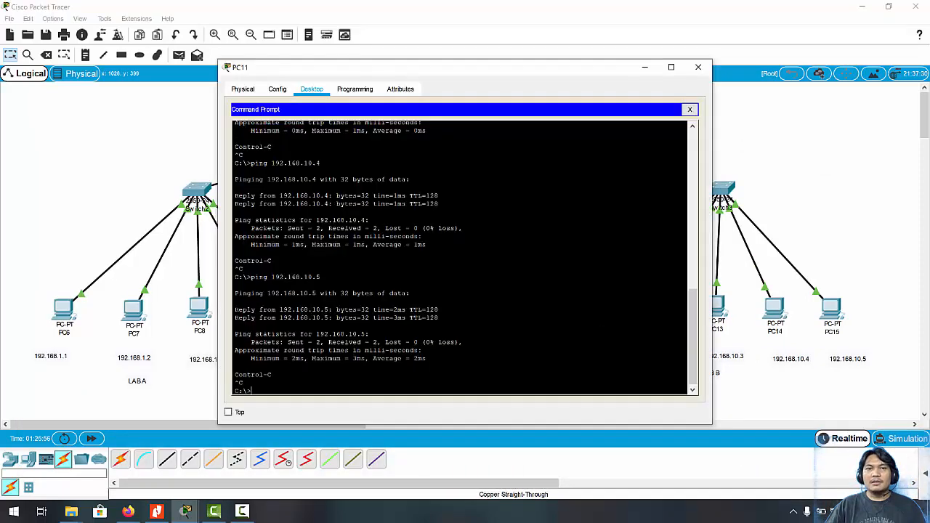
pyautogui.click(689, 110)
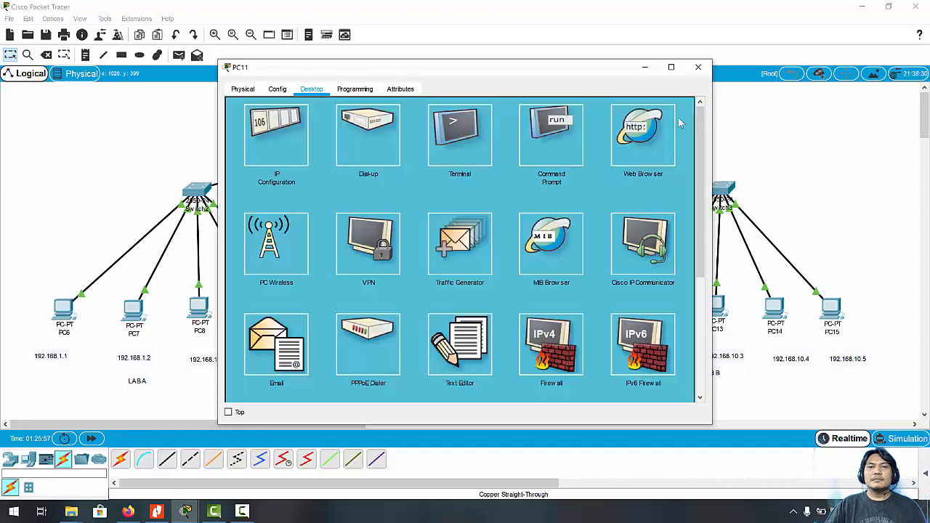
pyautogui.click(280, 134)
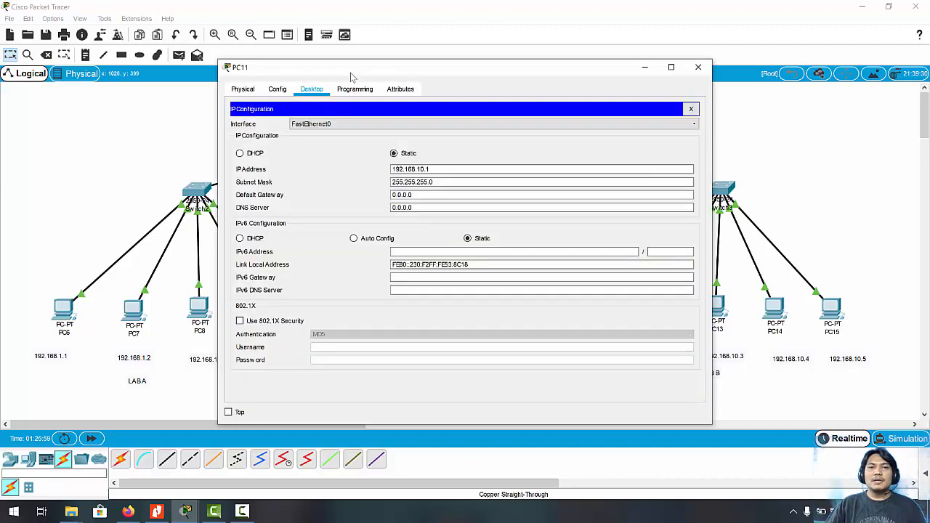
pyautogui.moveTo(341, 73); pyautogui.dragTo(517, 187)
pyautogui.click(599, 321)
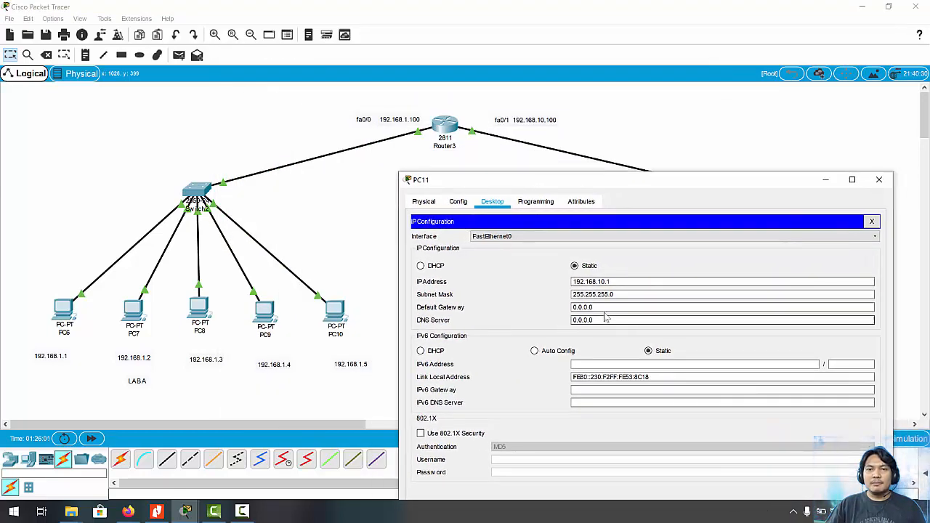
pyautogui.moveTo(604, 308); pyautogui.dragTo(533, 300)
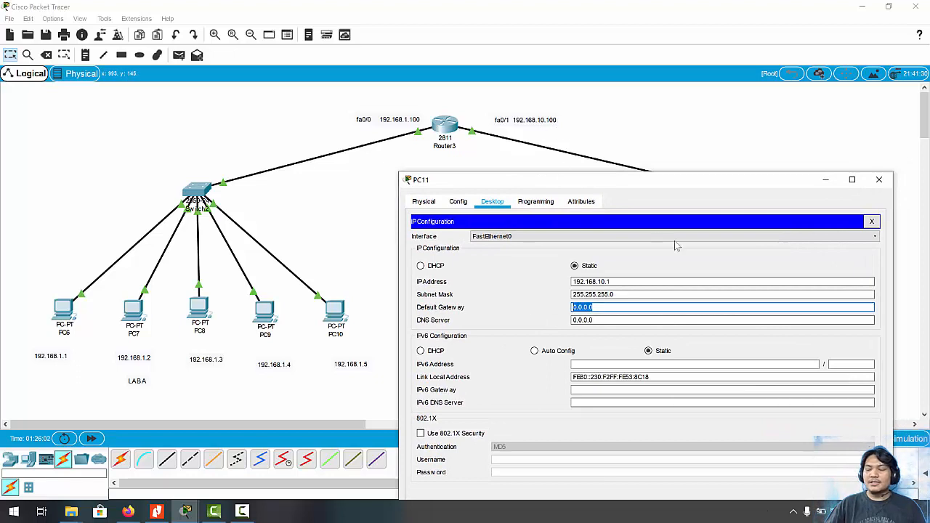
pyautogui.write('192.1')
pyautogui.write('68')
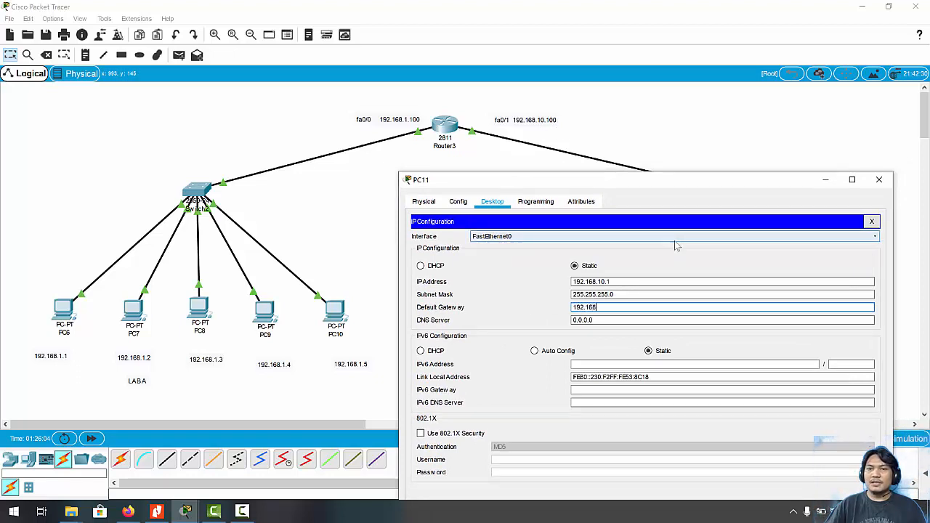
pyautogui.write('.10.100')
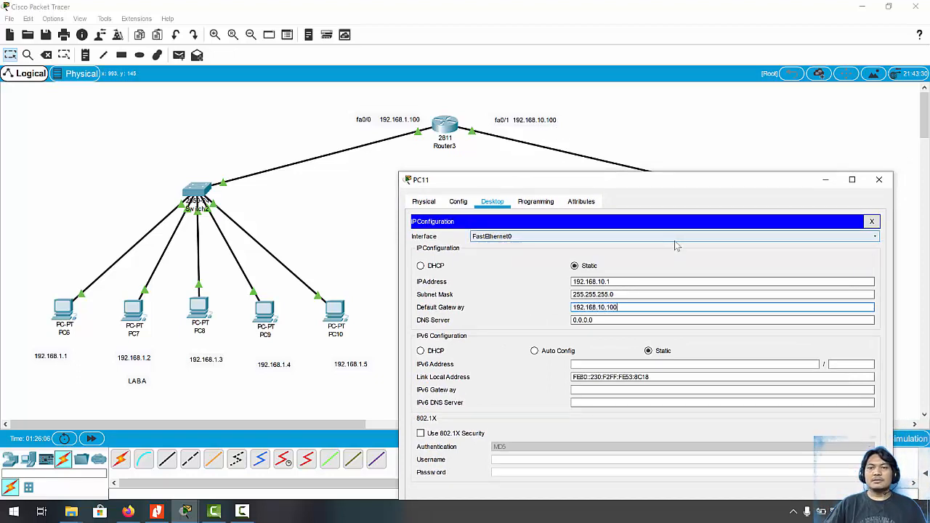
pyautogui.click(872, 222)
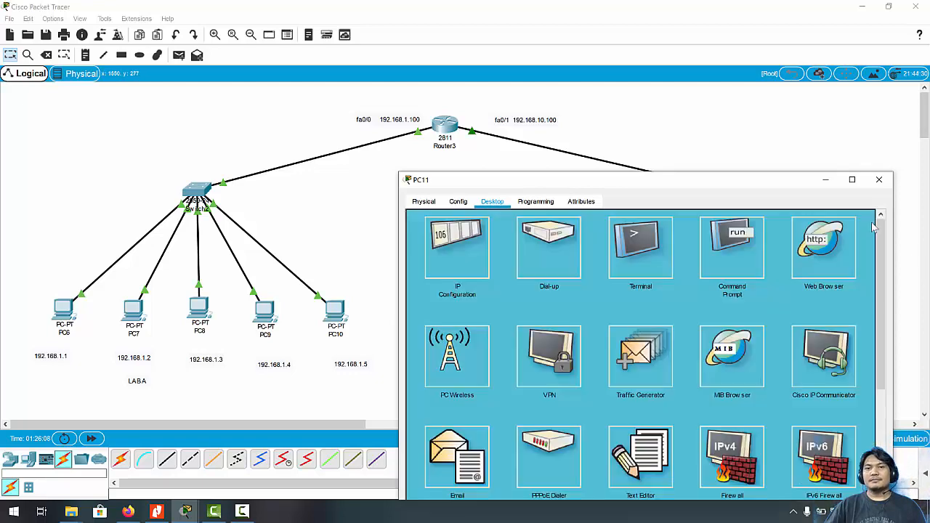
# Ping the router's fa0/1 address 192.168.10.100 from PC11's command prompt
pyautogui.click(727, 247)
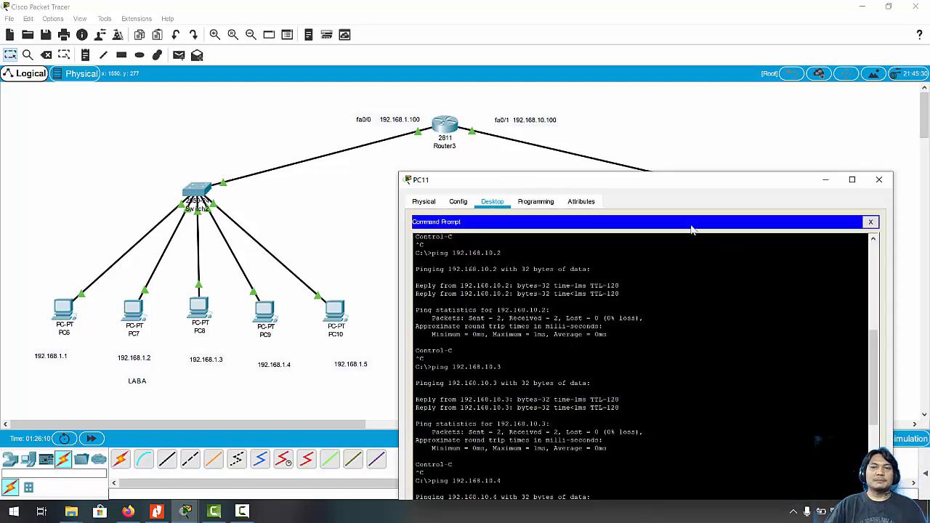
pyautogui.moveTo(699, 183); pyautogui.dragTo(762, 74)
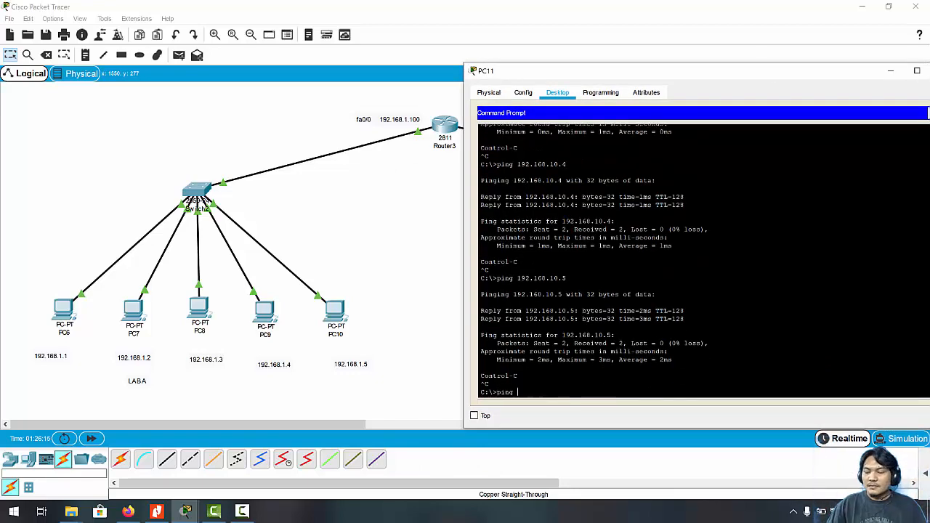
pyautogui.write('92.168.10')
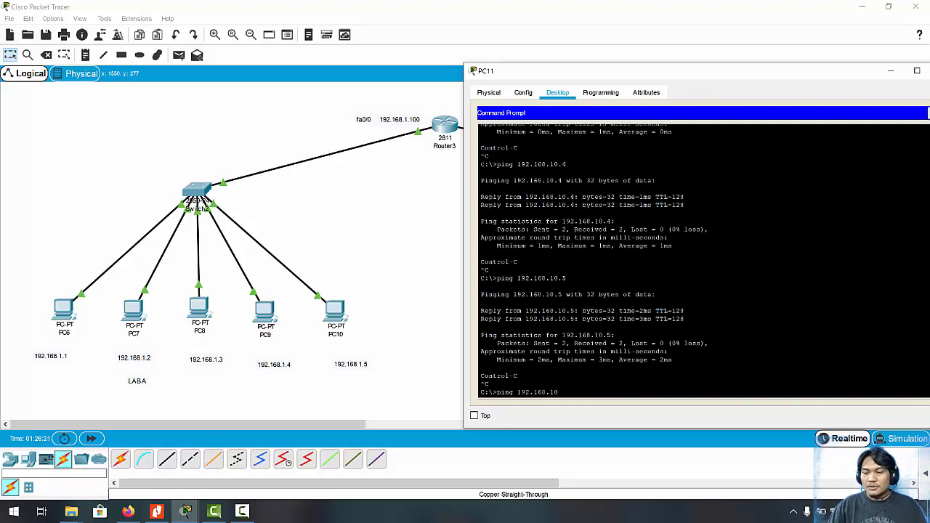
pyautogui.write('.100')
pyautogui.press('Return')
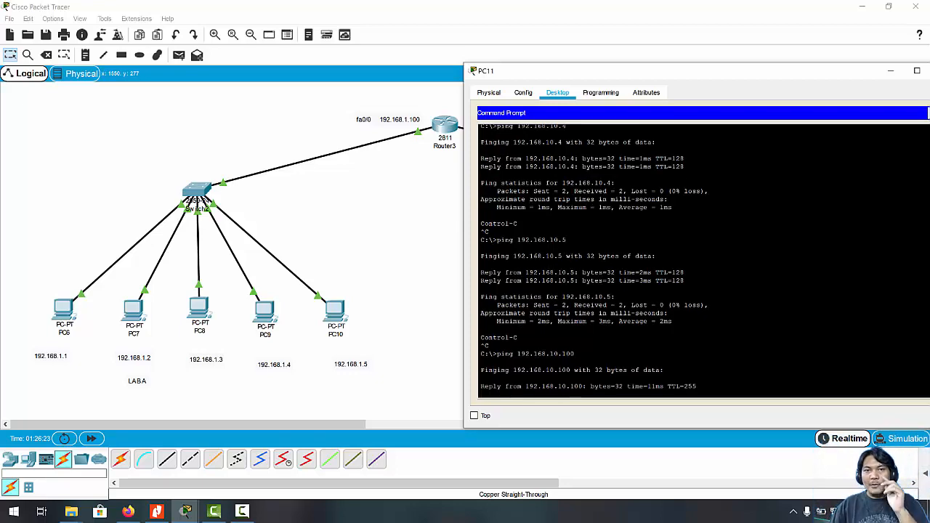
# Ping the router's fa0/0 address 192.168.1.100 from PC11, keeping the network diagram in view beside the command prompt
pyautogui.moveTo(695, 74); pyautogui.dragTo(855, 65)
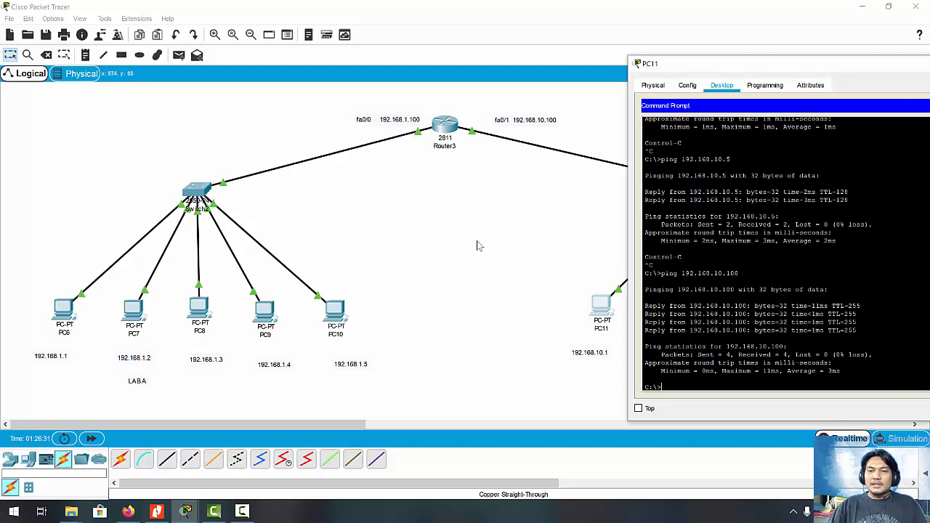
pyautogui.press('Up')
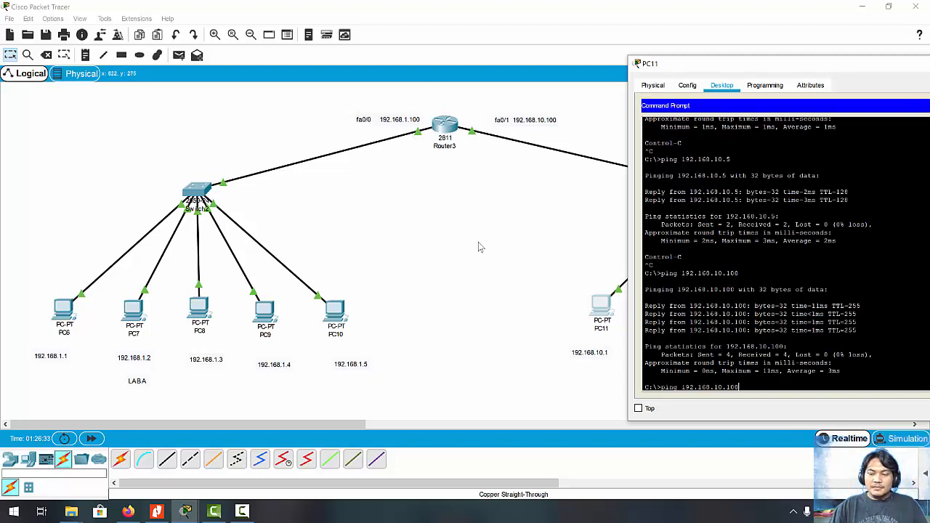
pyautogui.press('Left')
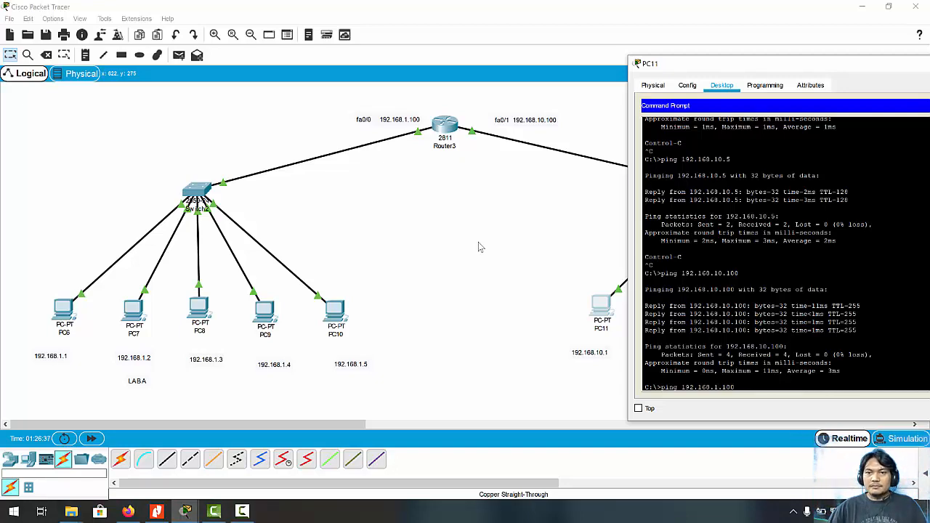
pyautogui.press('Return')
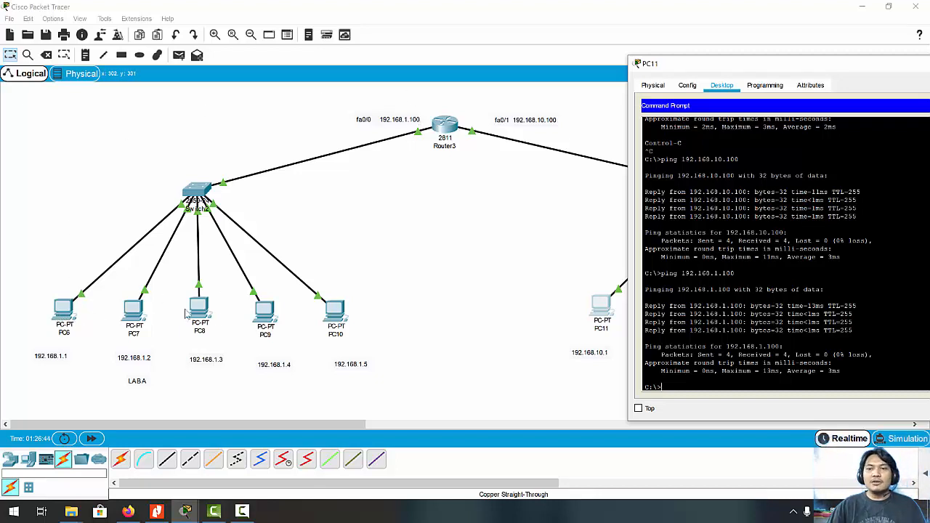
# Ping PC6 in Lab A at 192.168.1.1 twice from PC11's command prompt
pyautogui.press('Up')
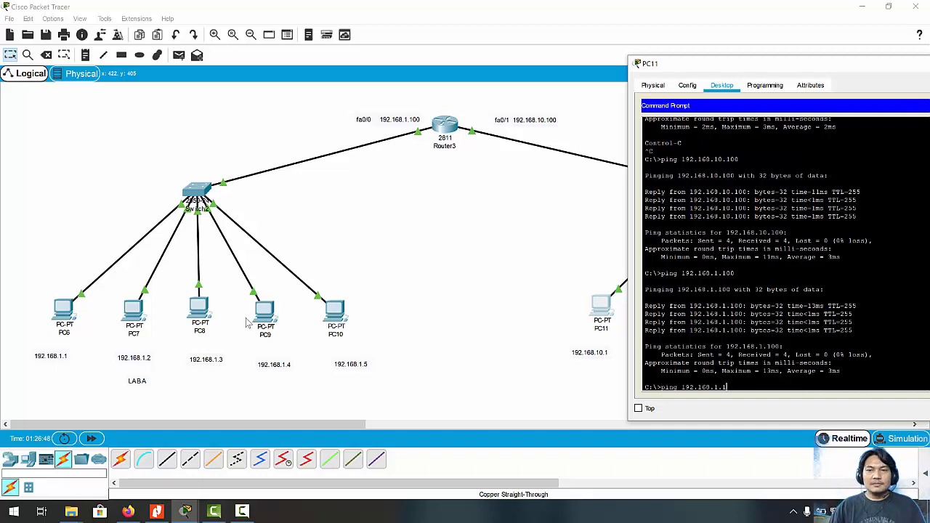
pyautogui.press('Return')
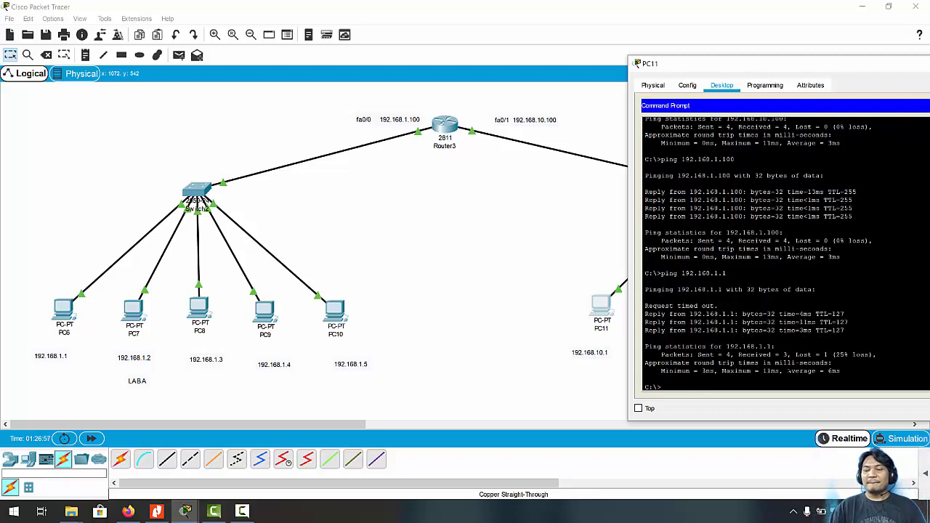
pyautogui.press('Up')
pyautogui.press('Return')
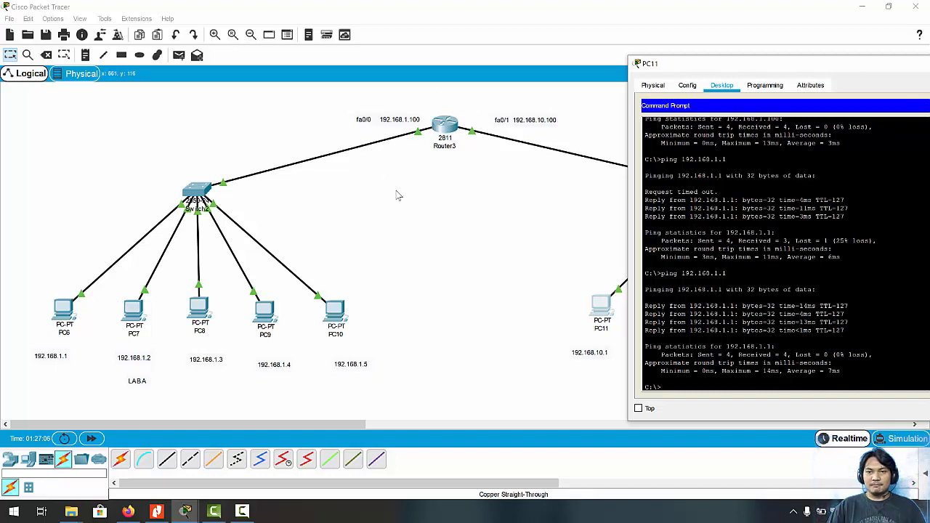
# Ping PC7 in Lab A at 192.168.1.2 from PC11's command prompt
pyautogui.press('Up')
pyautogui.press('BackSpace')
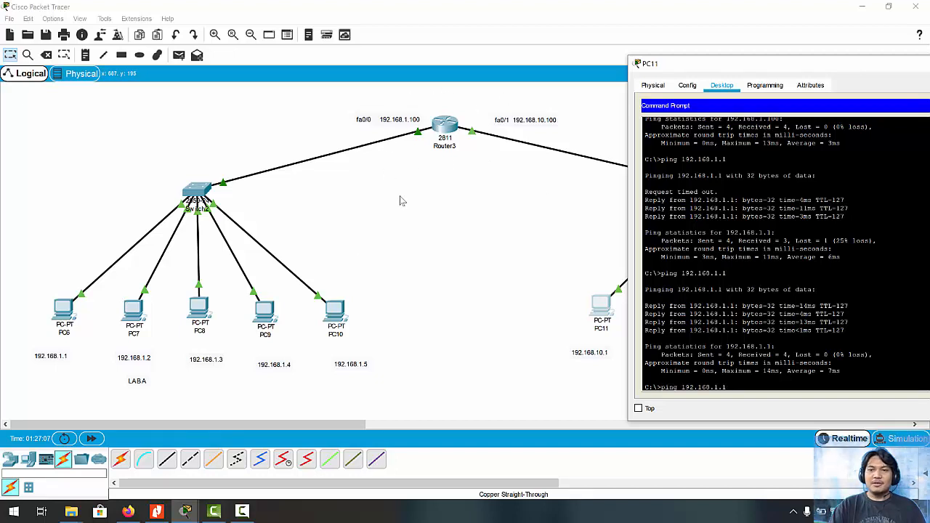
pyautogui.press('Return')
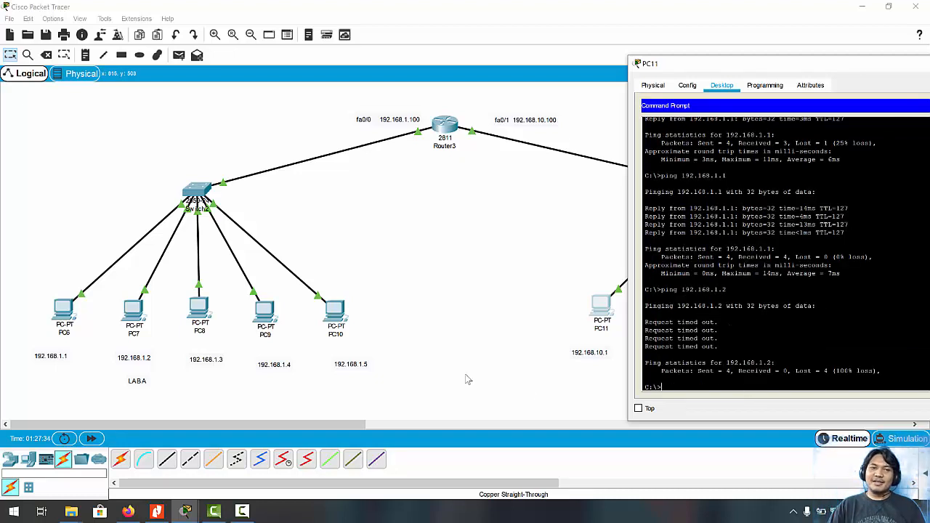
# Set PC7's default gateway to 192.168.1.100 in its IP configuration and close its window
pyautogui.click(137, 317)
pyautogui.click(136, 317)
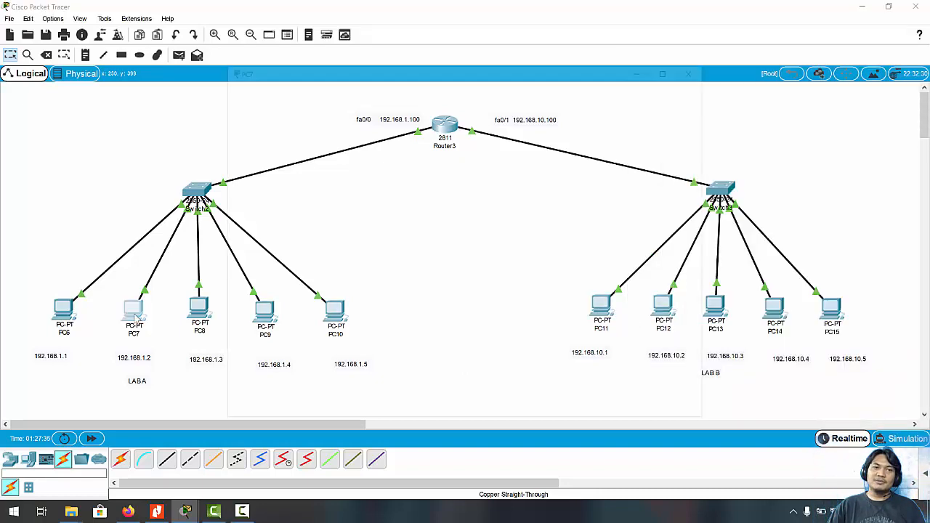
pyautogui.click(280, 142)
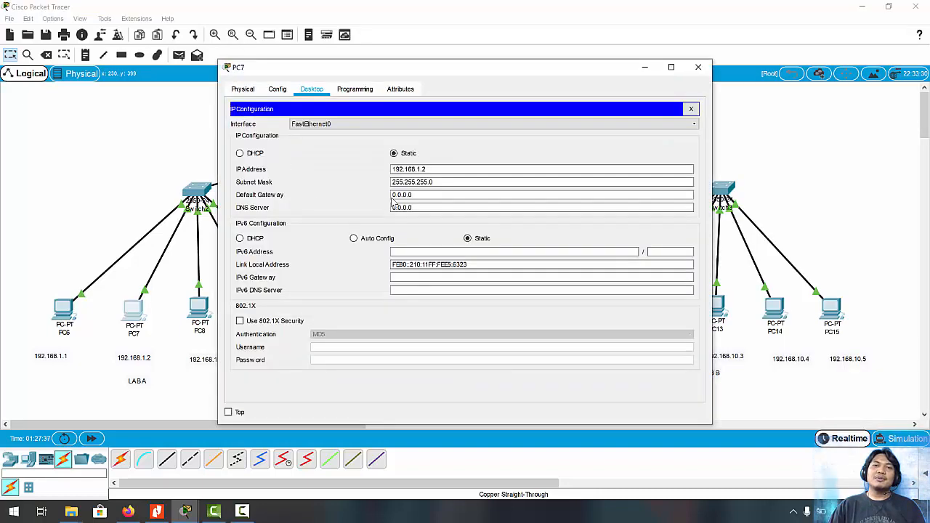
pyautogui.moveTo(426, 194); pyautogui.dragTo(366, 197)
pyautogui.write('1')
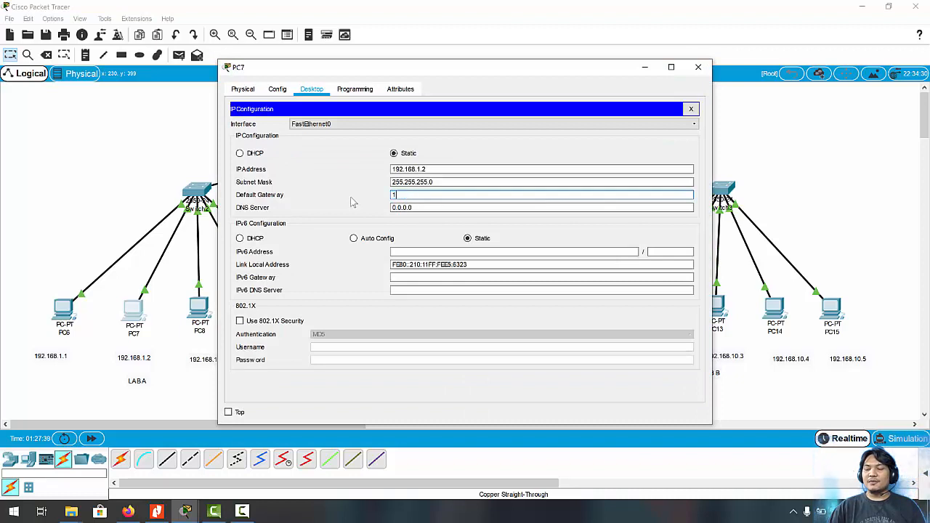
pyautogui.write('92.168.1.1')
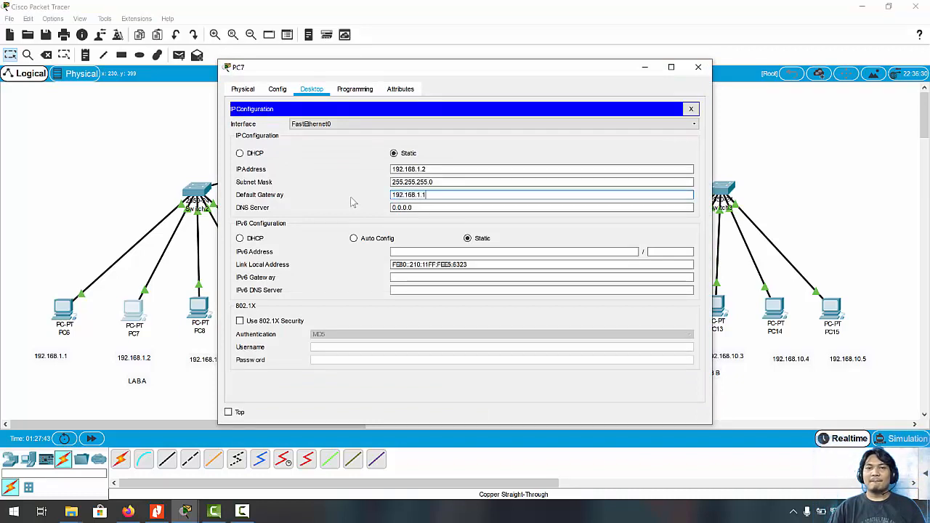
pyautogui.write('00')
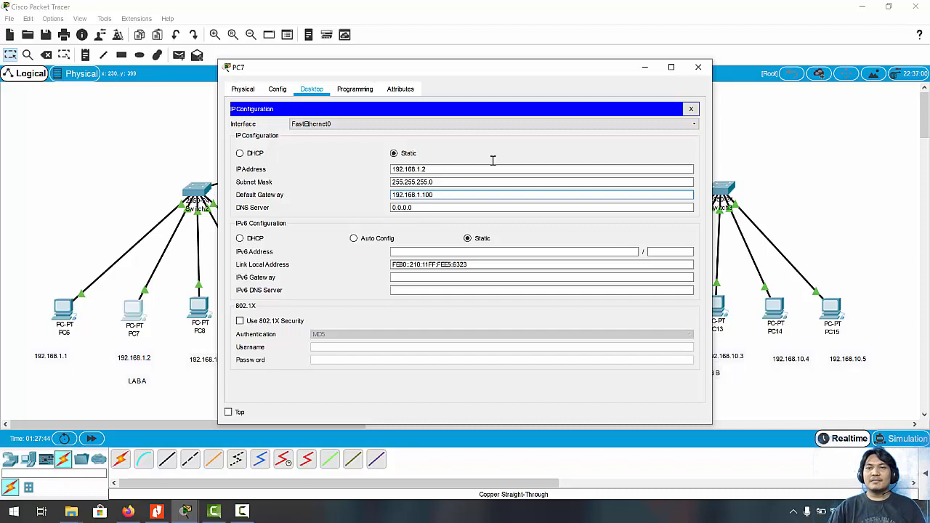
pyautogui.click(691, 109)
pyautogui.click(698, 69)
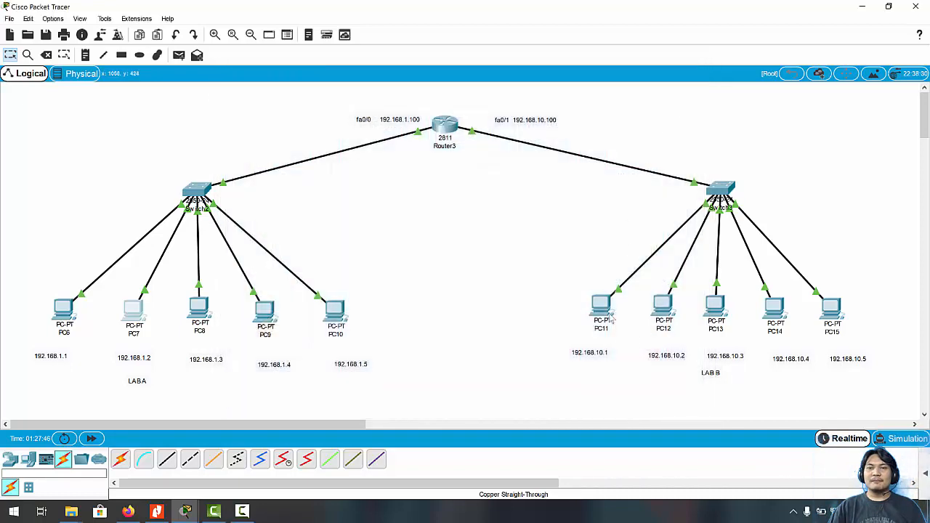
# Run the ping to 192.168.1.2 two more times from PC11's command prompt
pyautogui.click(610, 316)
pyautogui.press('Up')
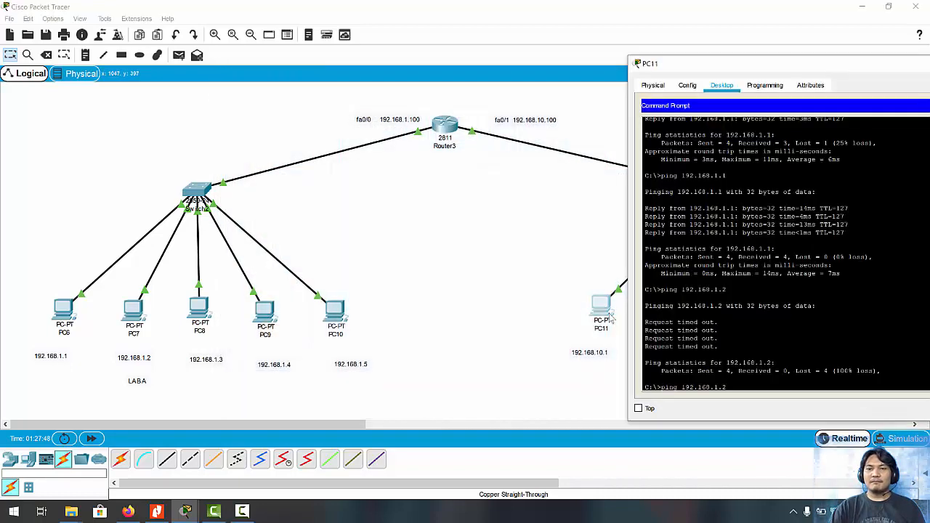
pyautogui.press('Return')
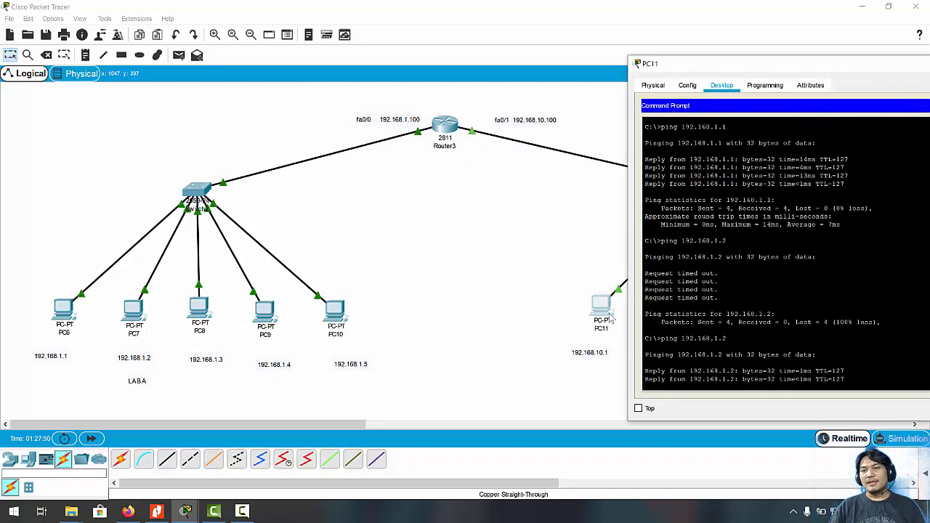
pyautogui.press('Up')
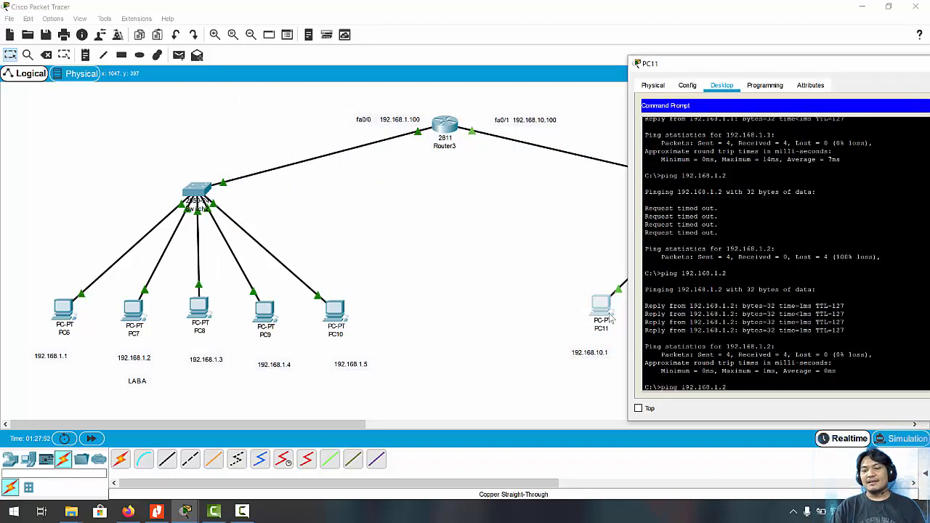
pyautogui.press('Return')
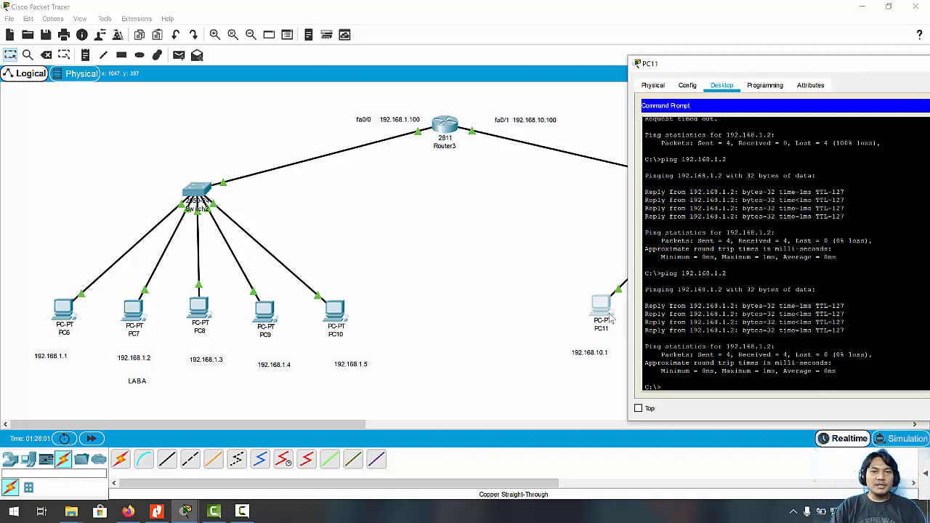
# Return to the network diagram and move the 2811 router up above its interface address labels
pyautogui.click(437, 308)
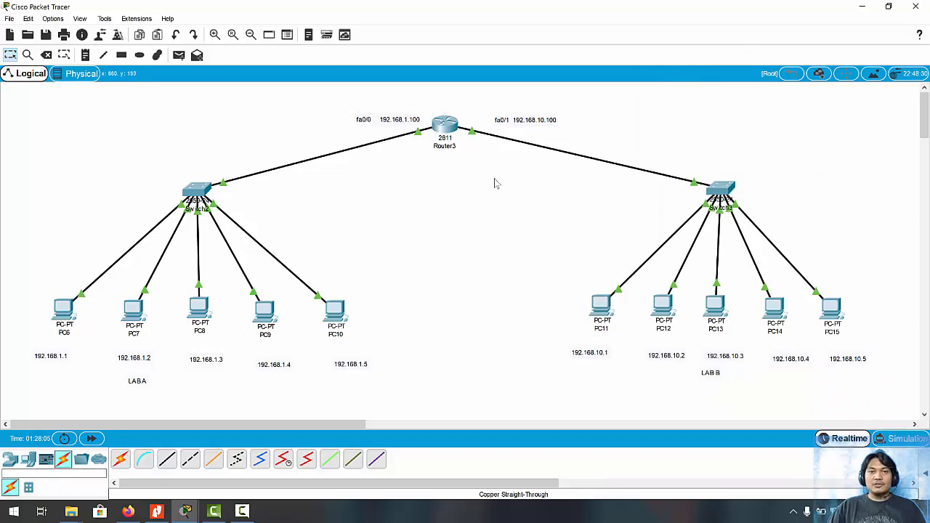
pyautogui.moveTo(447, 129); pyautogui.dragTo(449, 97)
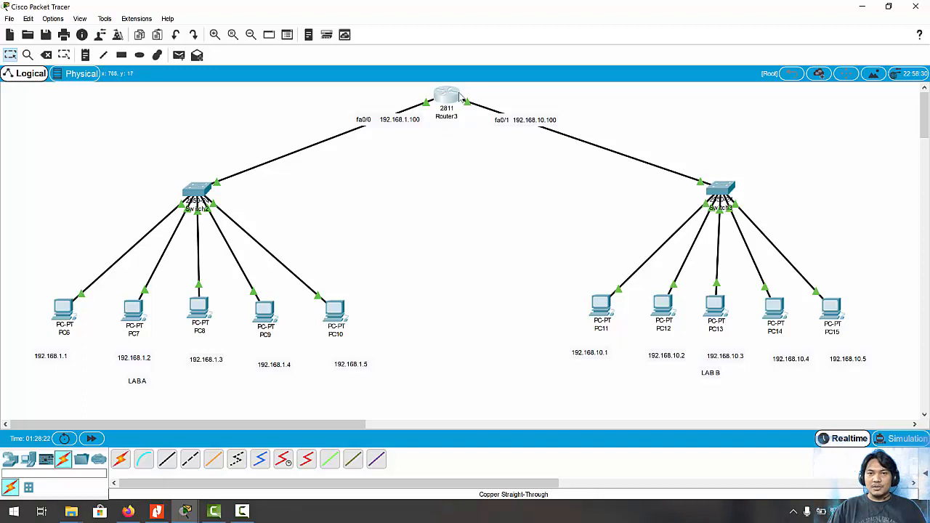
pyautogui.moveTo(455, 101)
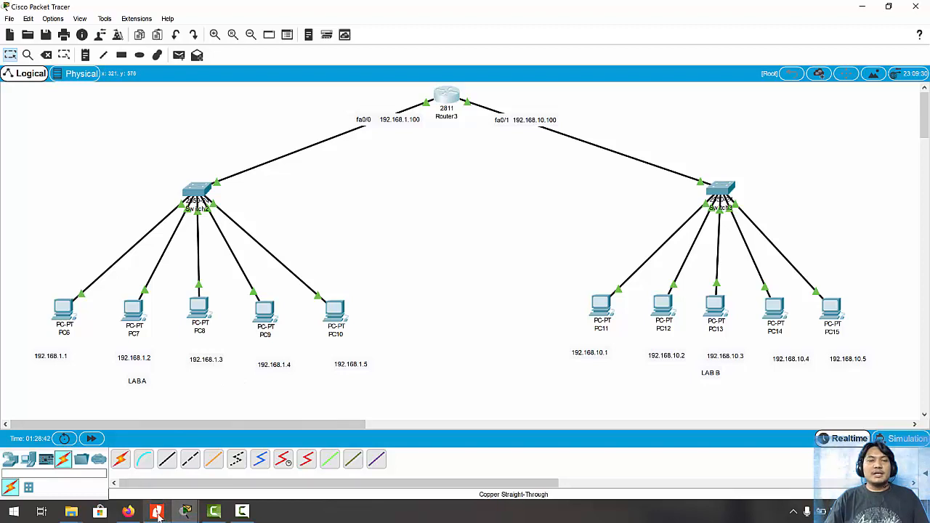
# Switch to the Packet Tracer ebook PDF in Nitro Pro and look through the Jaringan Router section toward its router diagram
pyautogui.moveTo(159, 513)
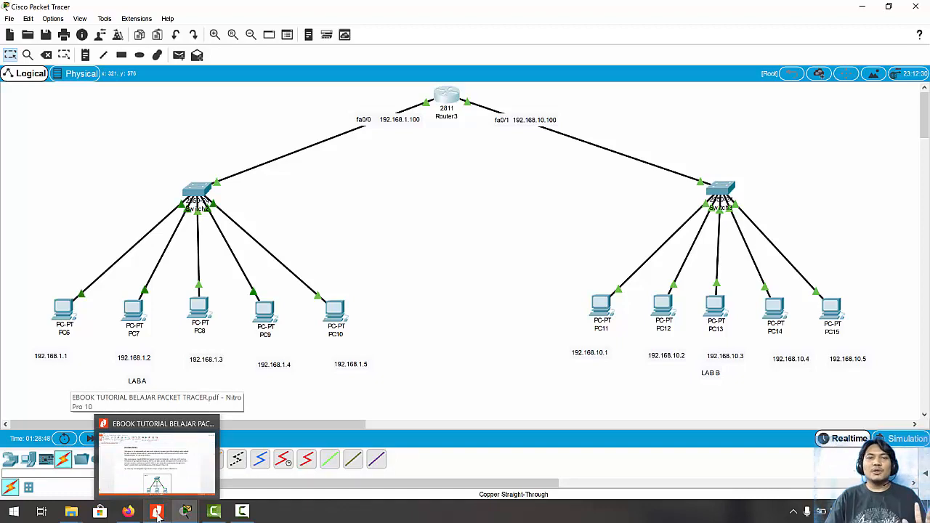
pyautogui.click(158, 513)
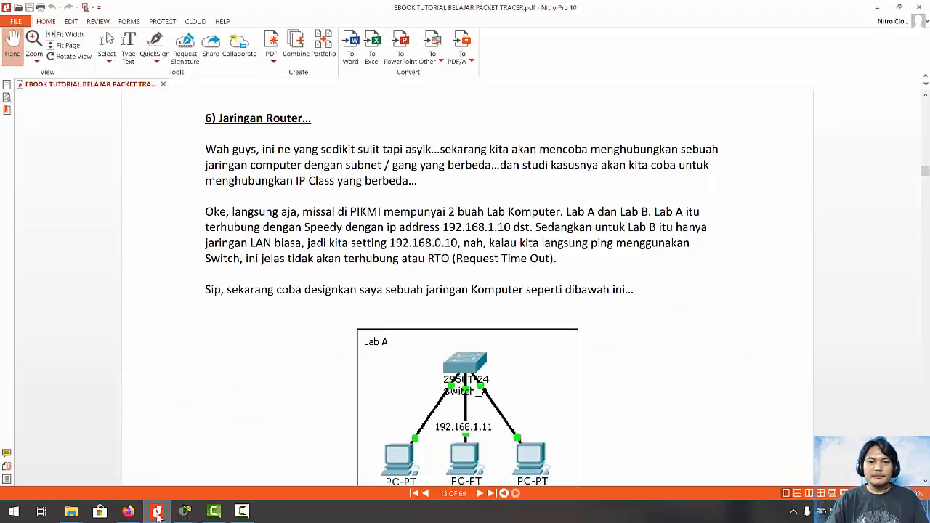
pyautogui.click(158, 513)
pyautogui.click(158, 513)
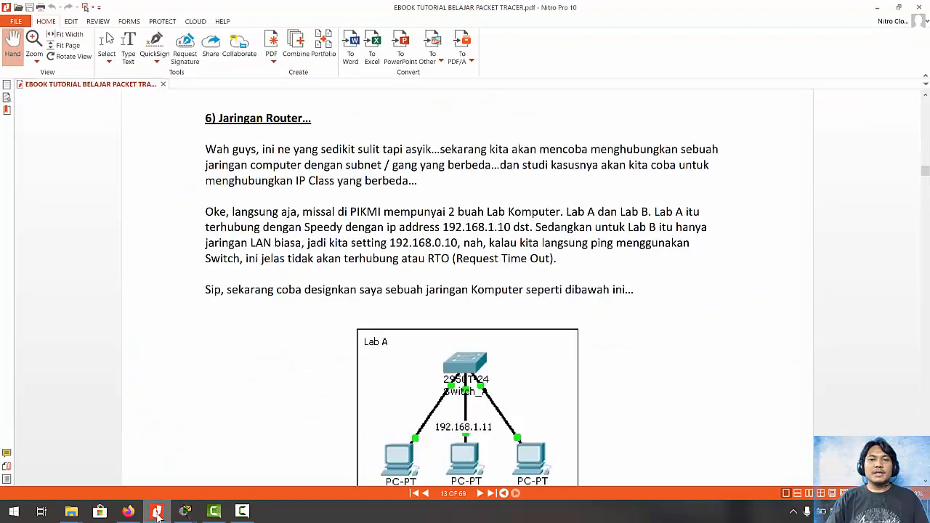
pyautogui.scroll(-1, 339, 394)
pyautogui.scroll(-10, 338, 393)
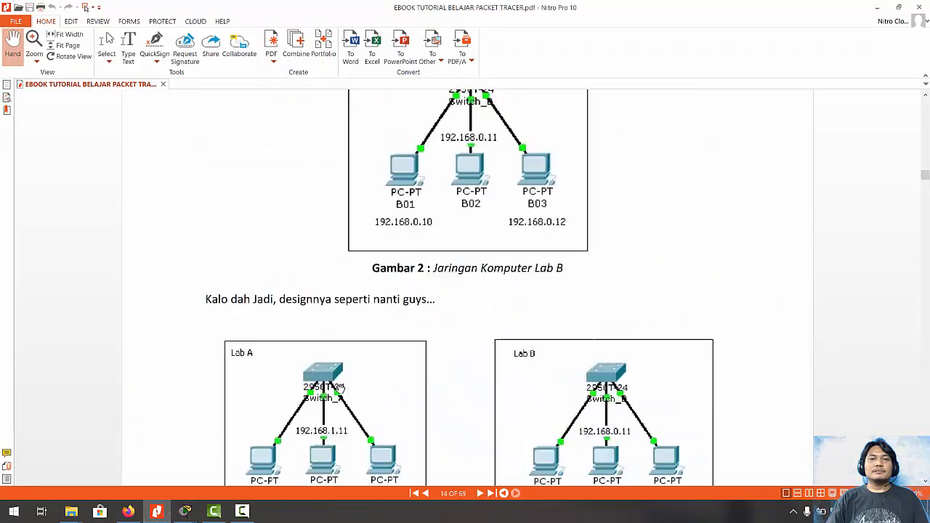
pyautogui.scroll(-10, 340, 389)
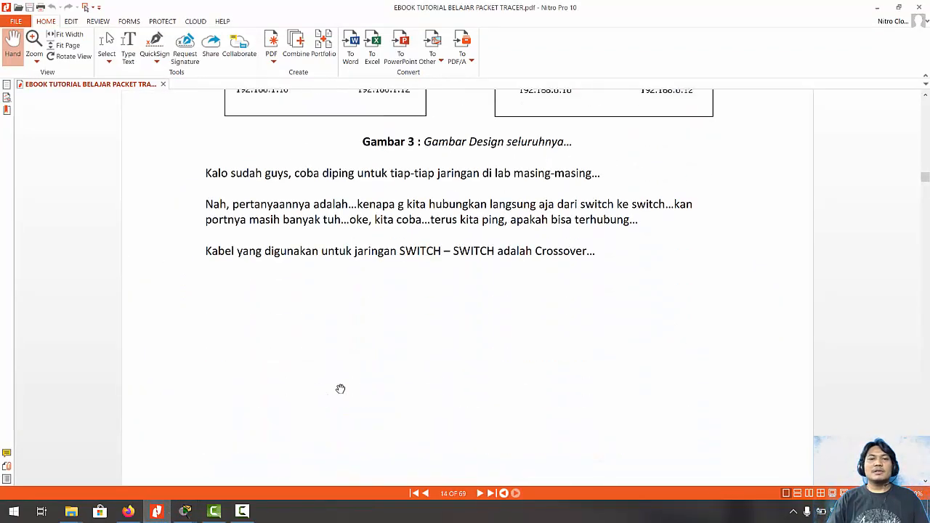
pyautogui.scroll(-10, 340, 390)
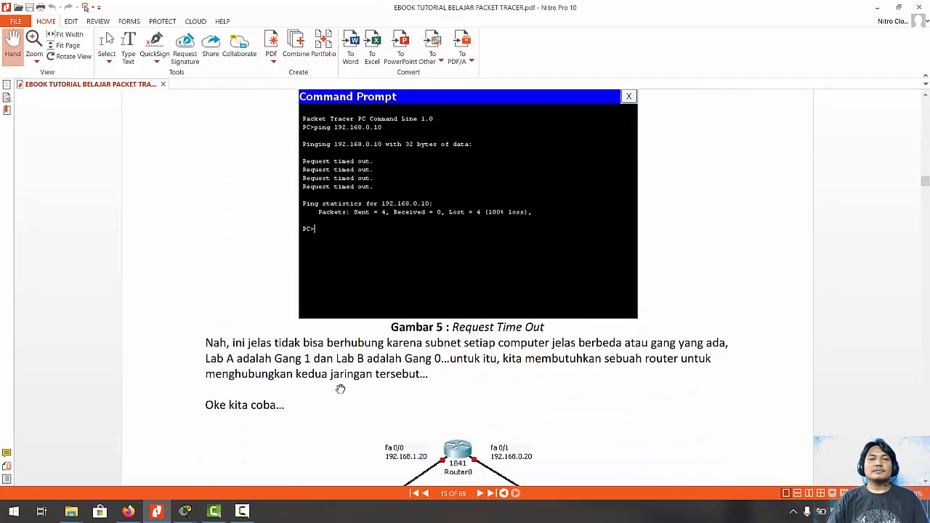